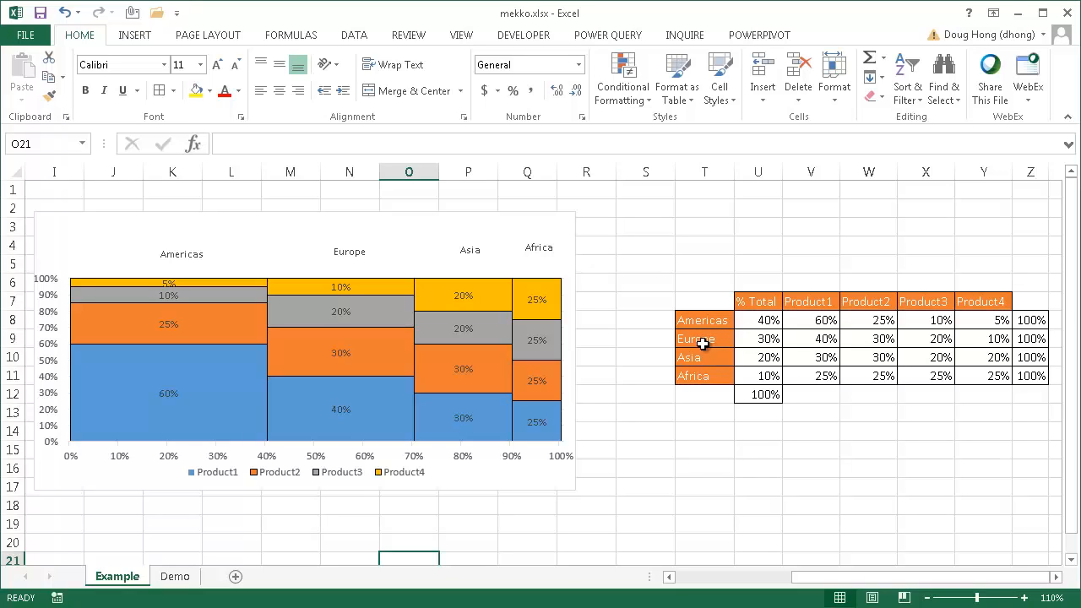
# - Examine the % Total column, the Americas product shares and the total formulas in the Example sheet's summary table beside the Mekko chart
pyautogui.moveTo(759, 321); pyautogui.dragTo(764, 377)
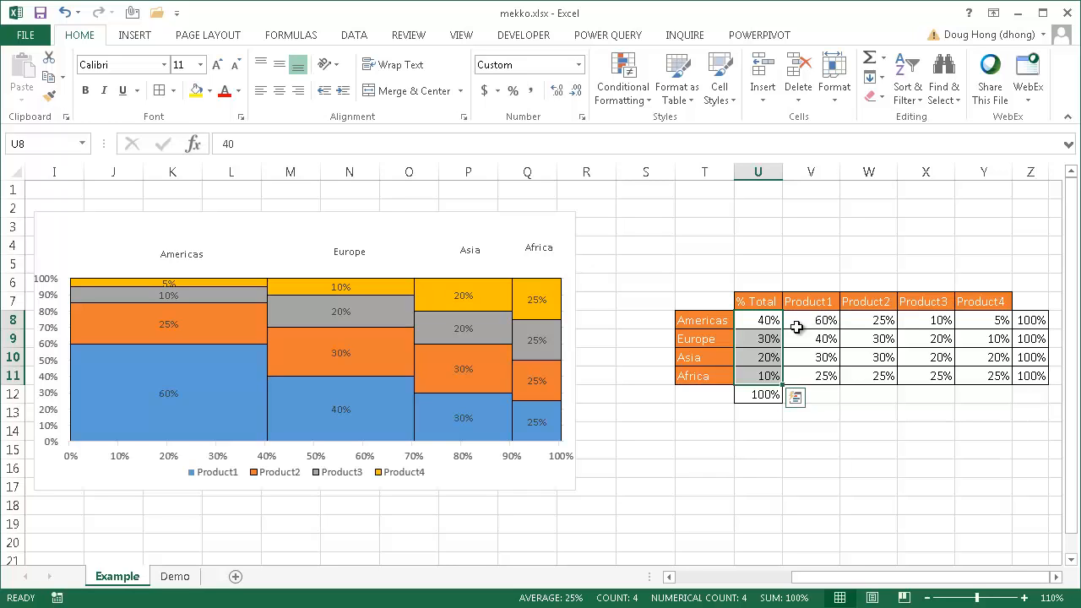
pyautogui.moveTo(815, 319); pyautogui.dragTo(988, 320)
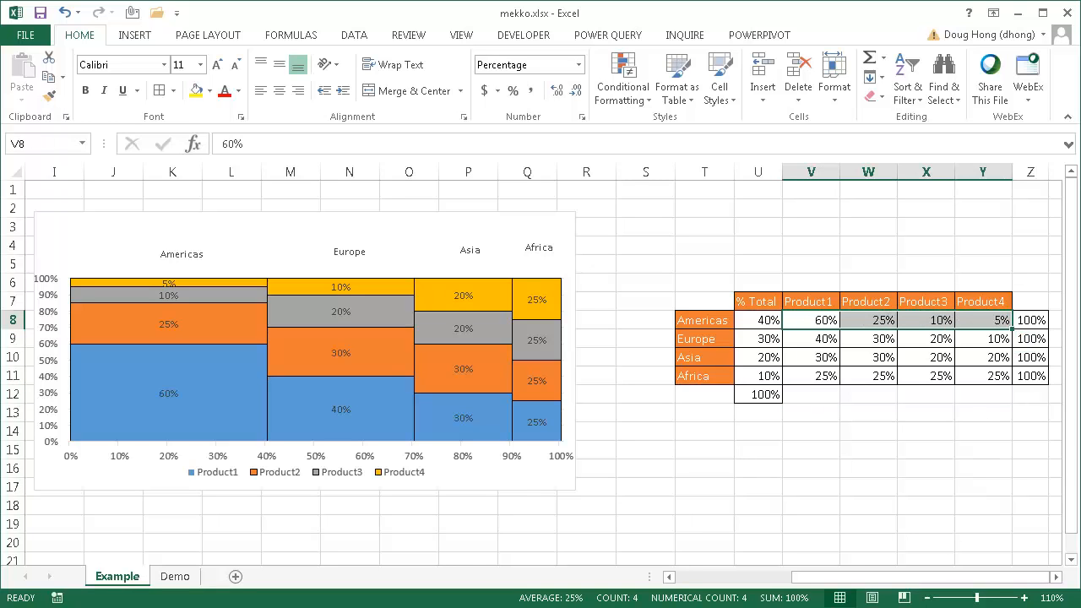
pyautogui.click(1029, 317)
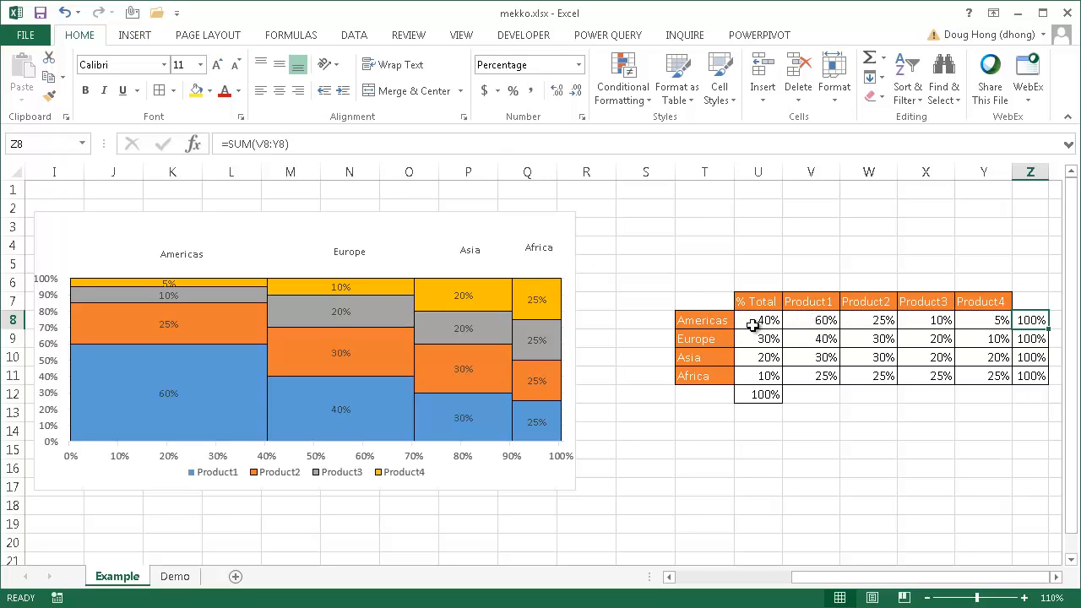
pyautogui.click(814, 322)
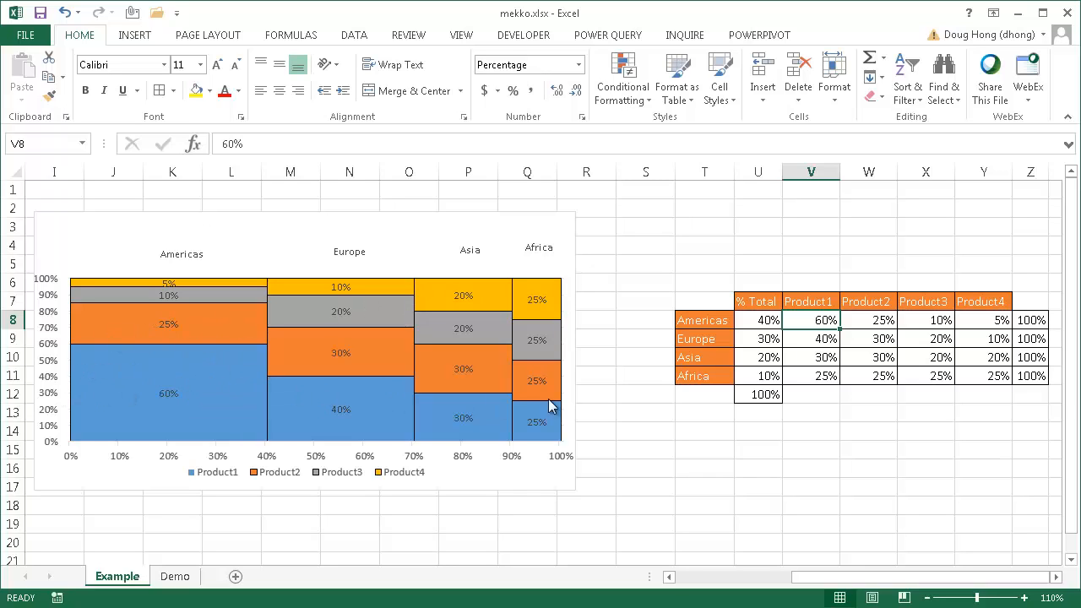
pyautogui.click(758, 320)
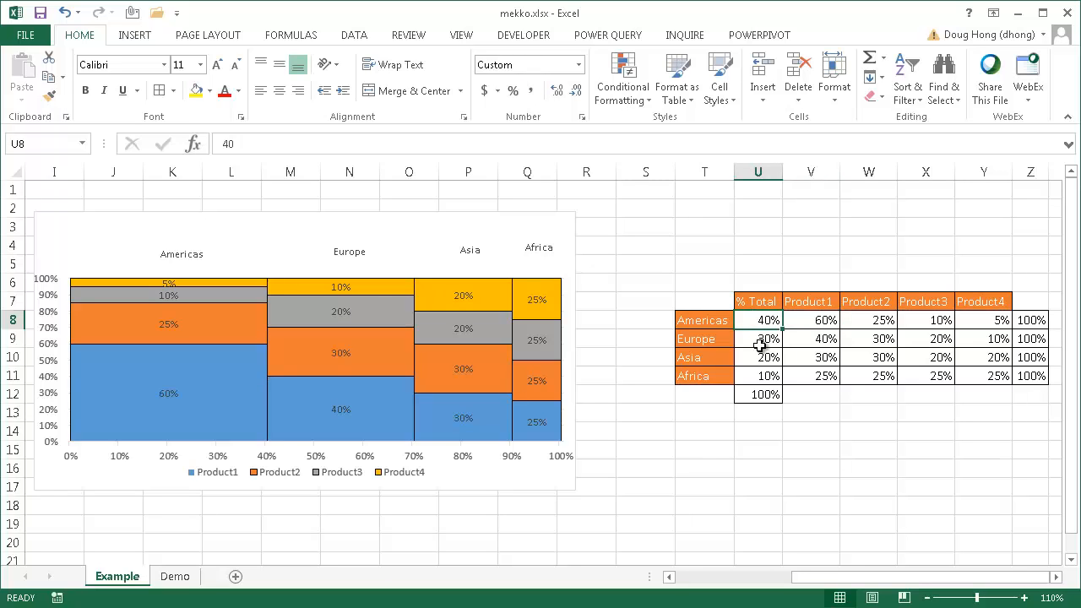
pyautogui.click(763, 339)
pyautogui.click(757, 321)
pyautogui.click(763, 341)
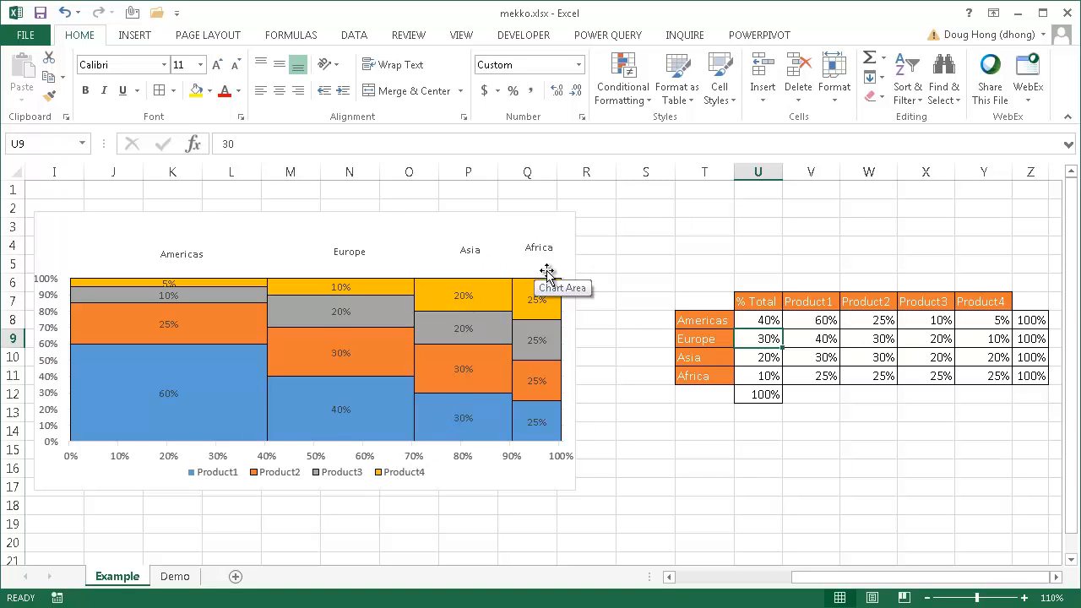
pyautogui.click(763, 393)
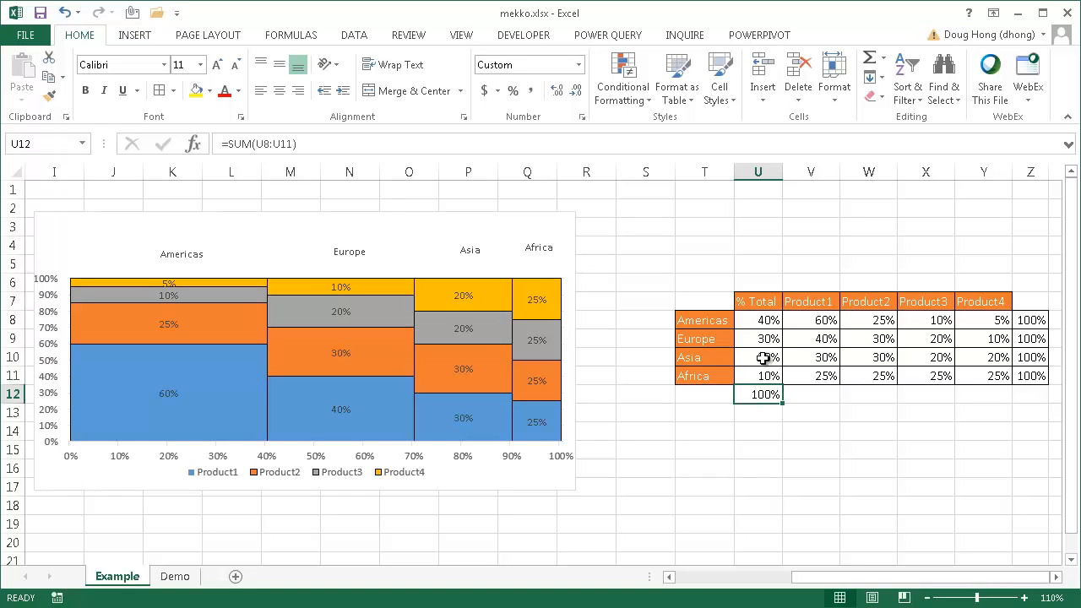
pyautogui.click(765, 380)
pyautogui.click(759, 394)
pyautogui.moveTo(803, 326); pyautogui.dragTo(965, 318)
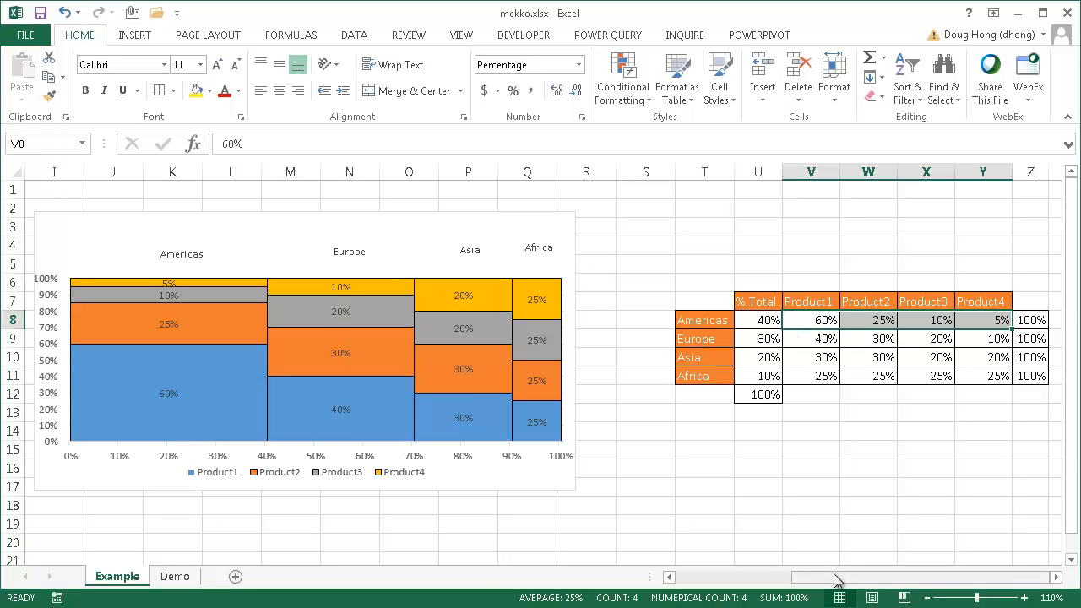
# - Examine the cumulative x-axis positions in column B of the Example sheet's chart data, including each region's midpoint row
pyautogui.moveTo(835, 579); pyautogui.dragTo(709, 587)
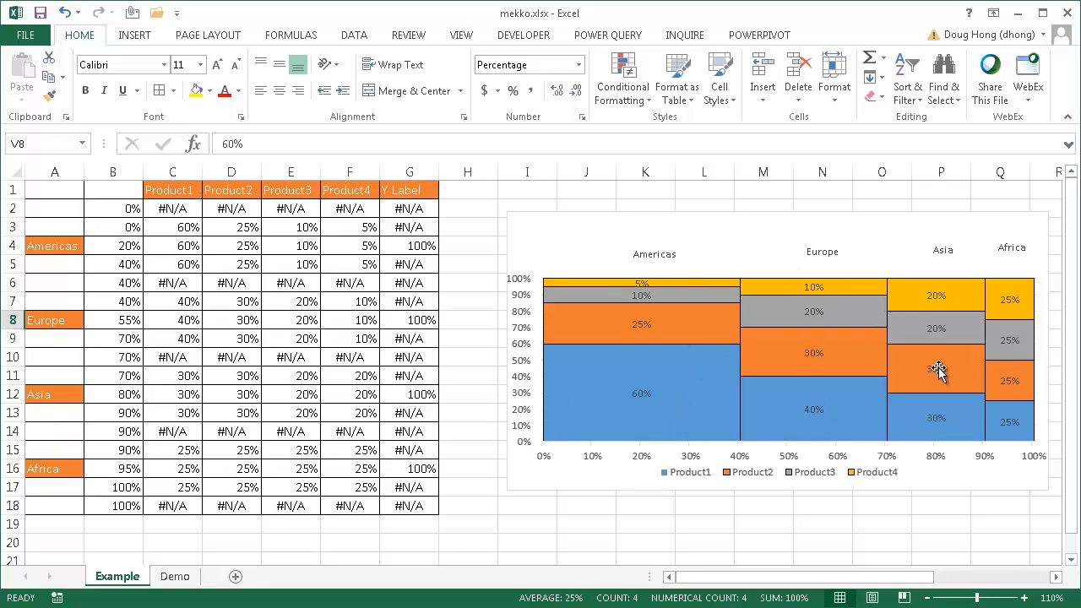
pyautogui.click(112, 160)
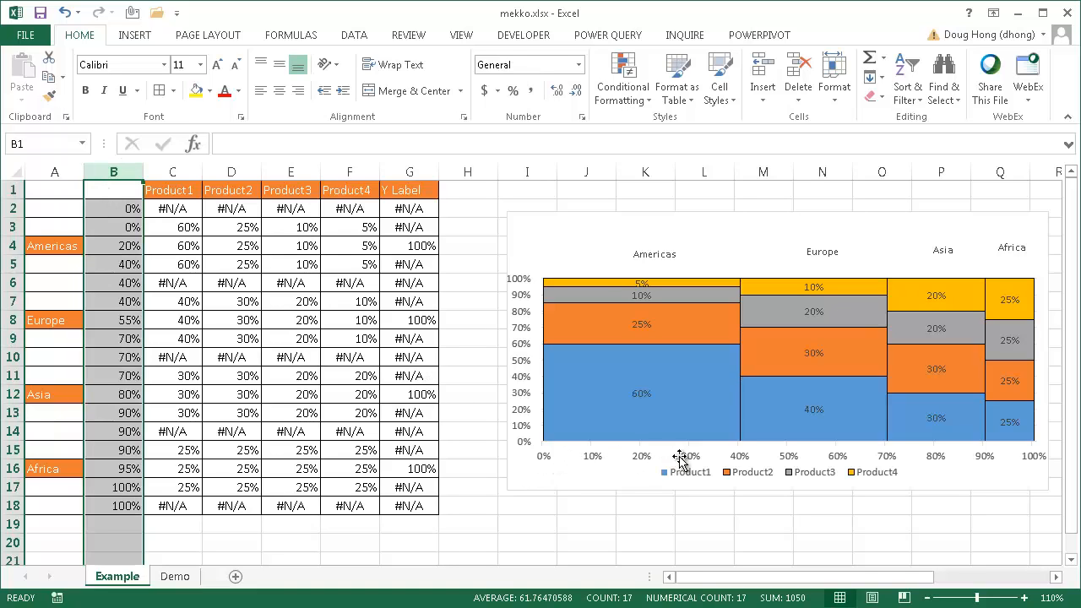
pyautogui.click(135, 211)
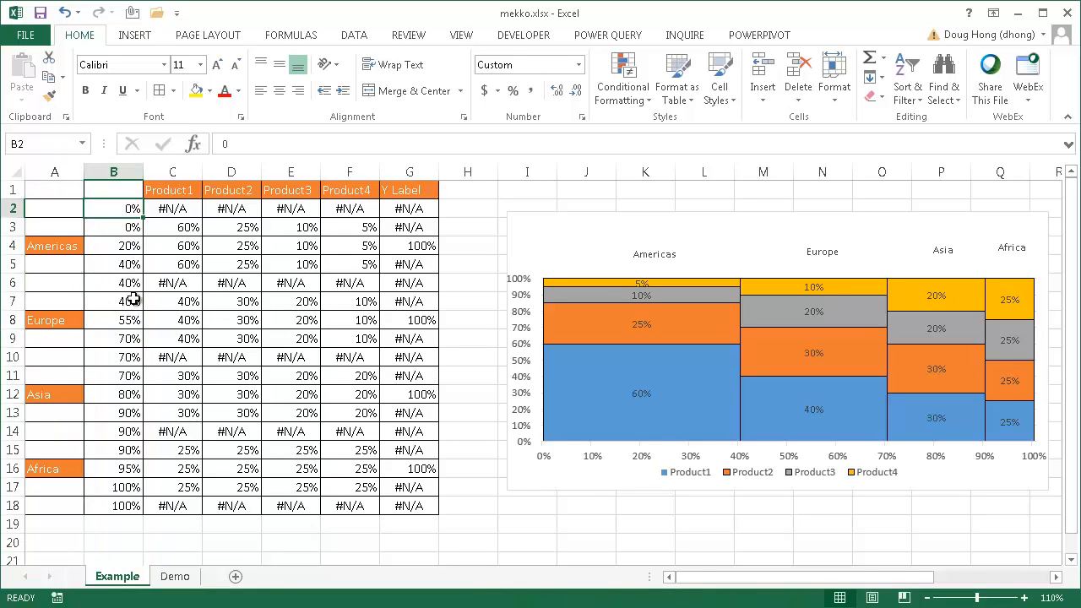
pyautogui.click(126, 506)
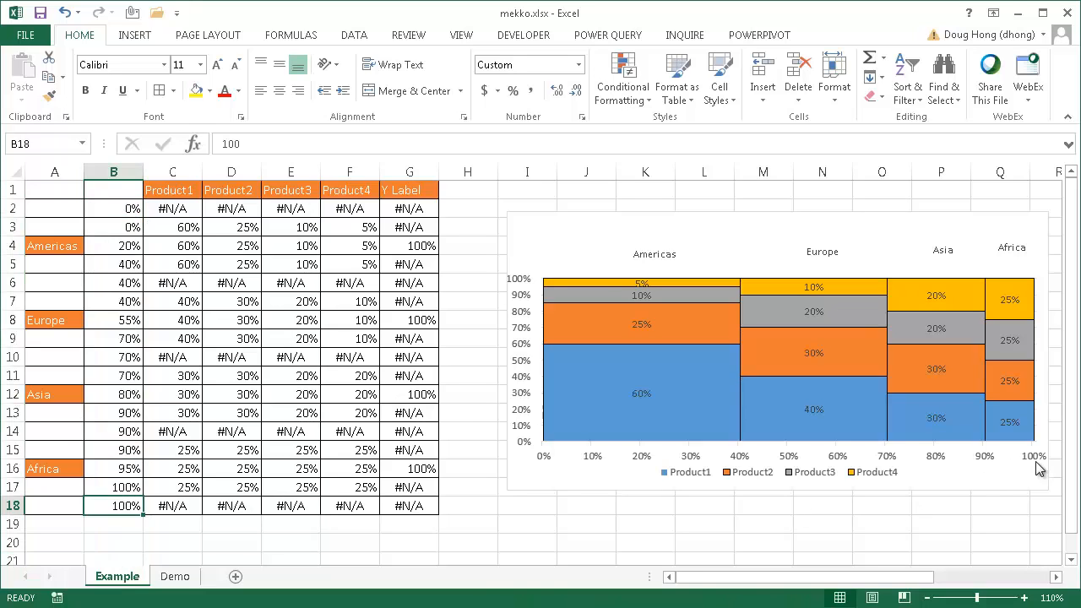
pyautogui.click(120, 246)
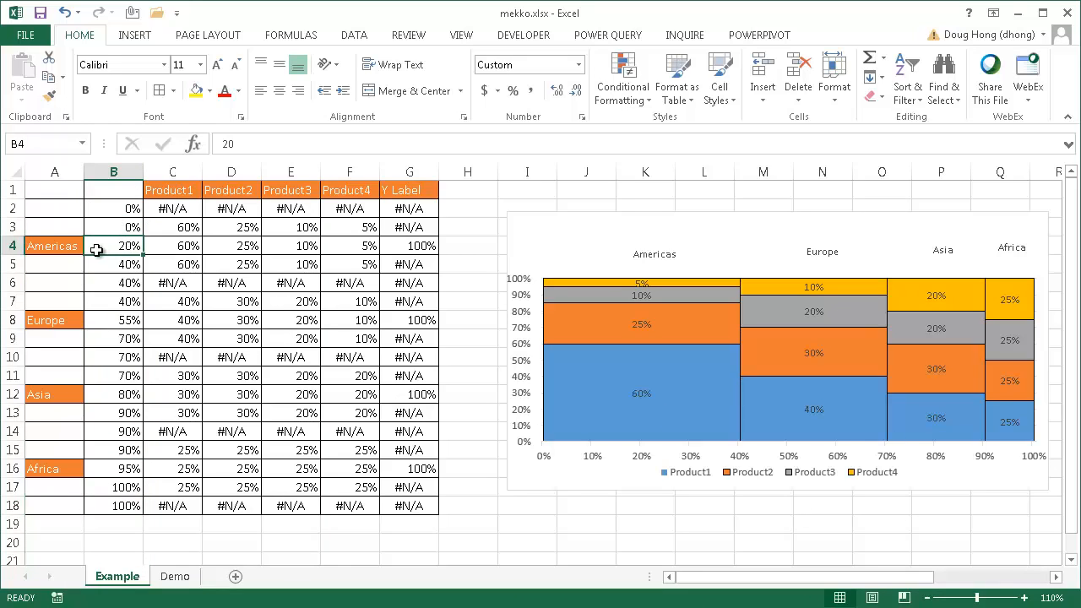
pyautogui.click(118, 319)
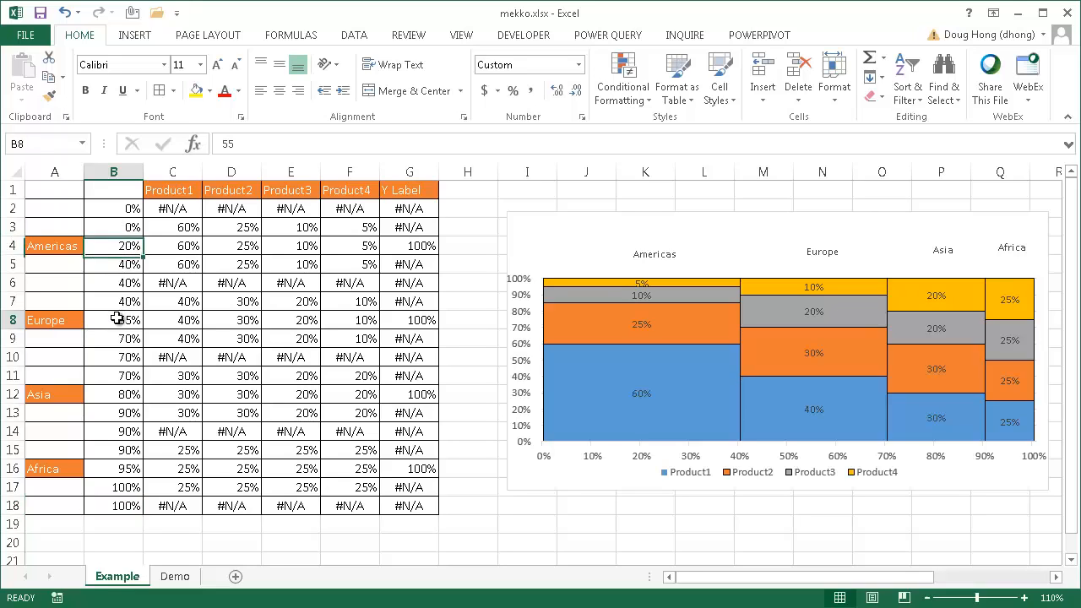
pyautogui.click(122, 393)
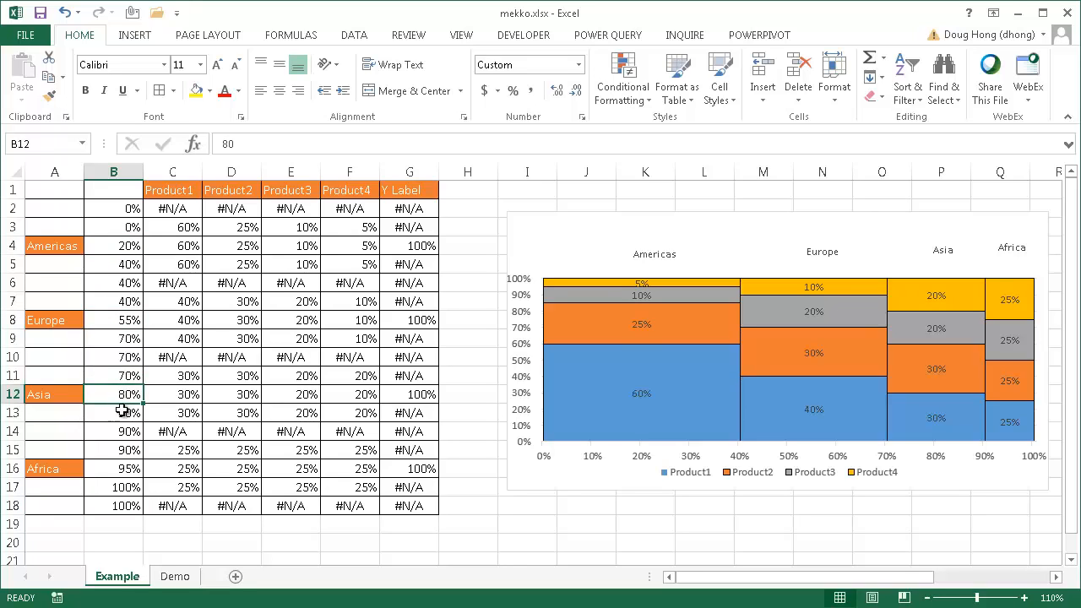
pyautogui.click(122, 470)
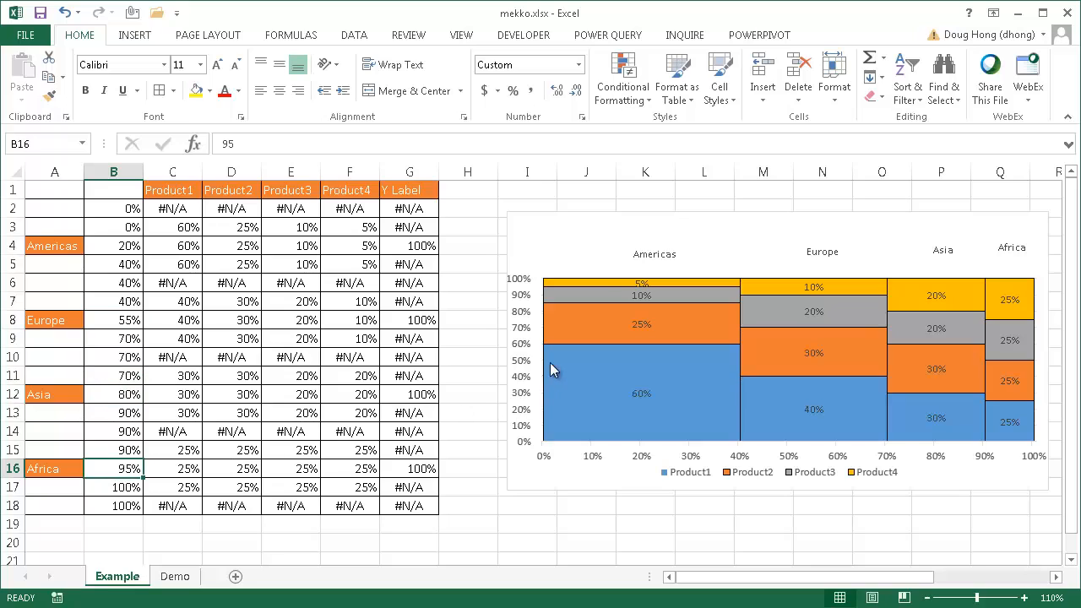
# - Compare the region labels above the chart with the start, midpoint and end positions of Americas in column B
pyautogui.click(646, 255)
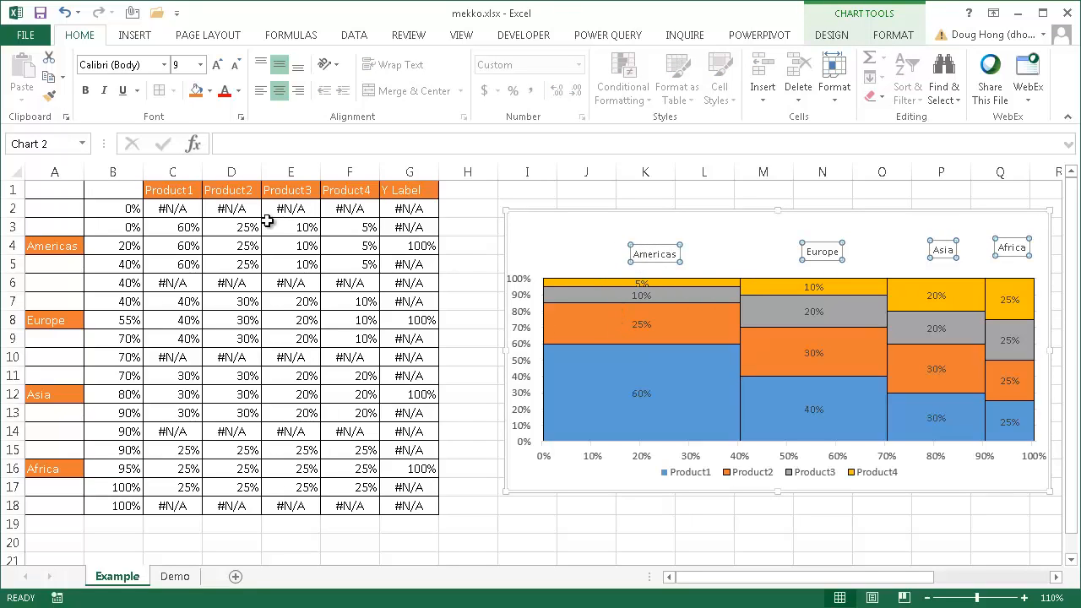
pyautogui.click(115, 244)
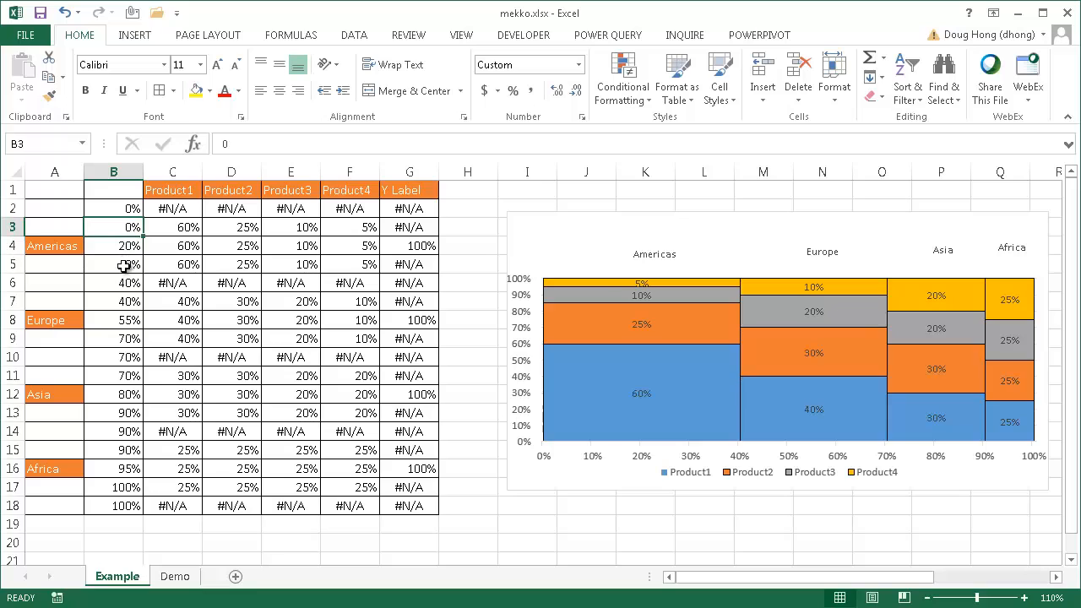
pyautogui.click(123, 266)
pyautogui.click(118, 227)
pyautogui.click(121, 266)
pyautogui.click(122, 246)
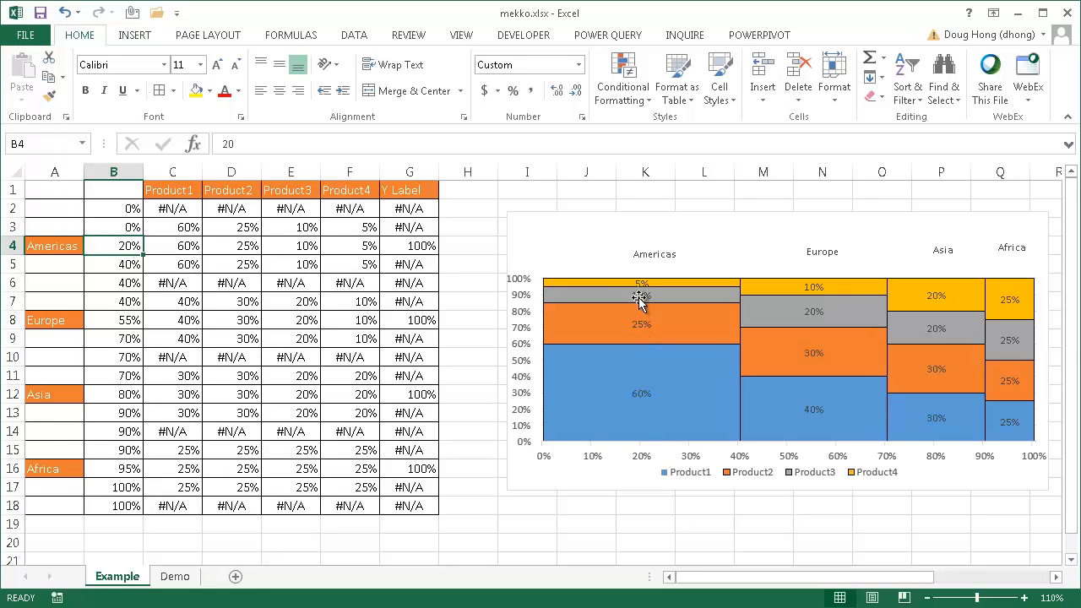
pyautogui.click(642, 254)
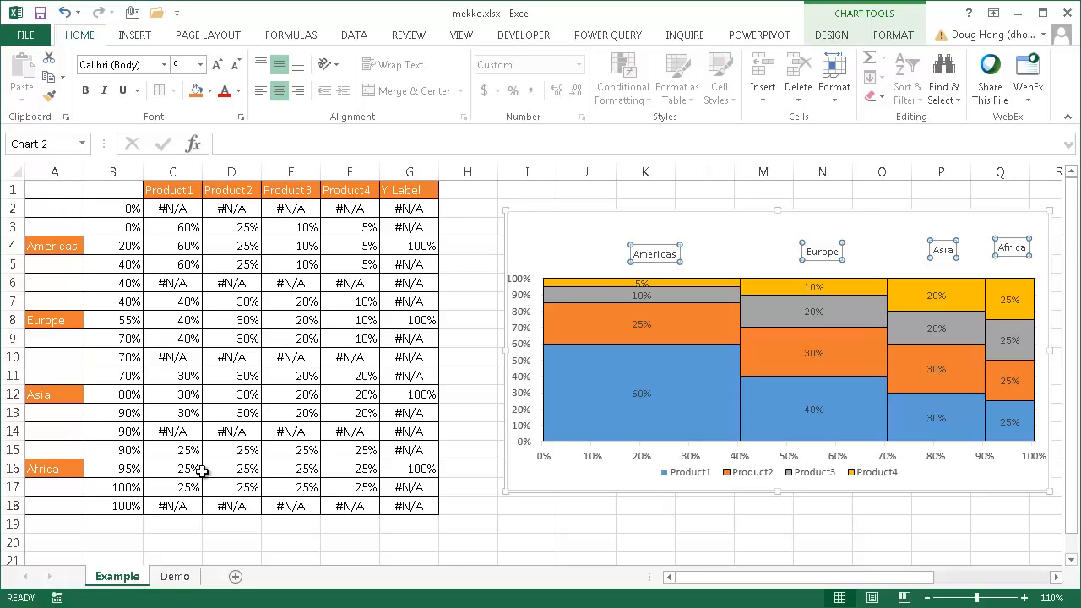
# - Compare the Example sheet's summary table with the Demo sheet's table, finishing on the Demo sheet's Group1 row
pyautogui.click(175, 575)
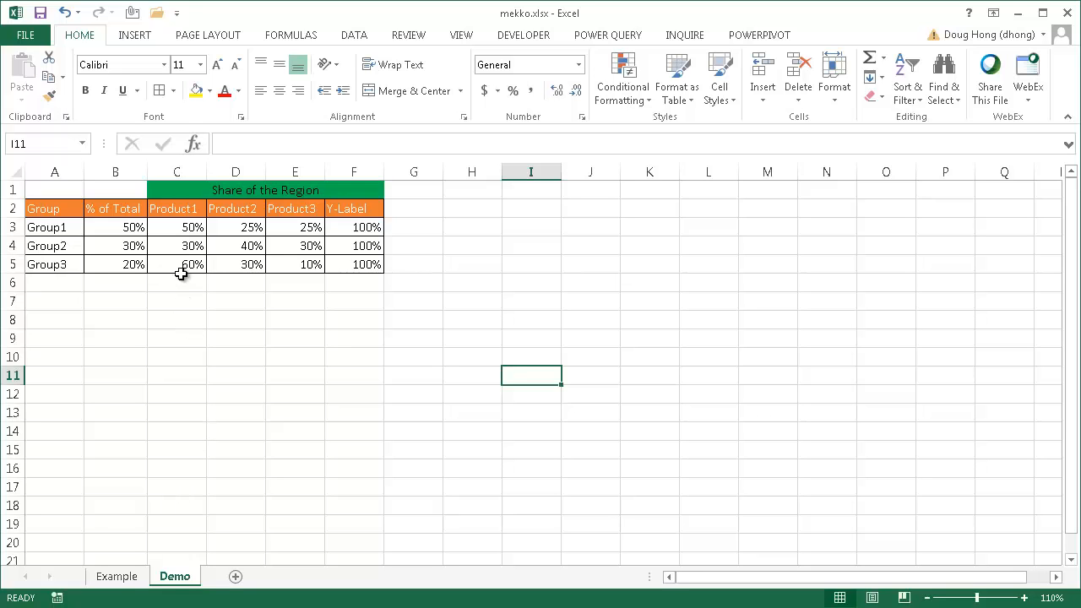
pyautogui.click(118, 576)
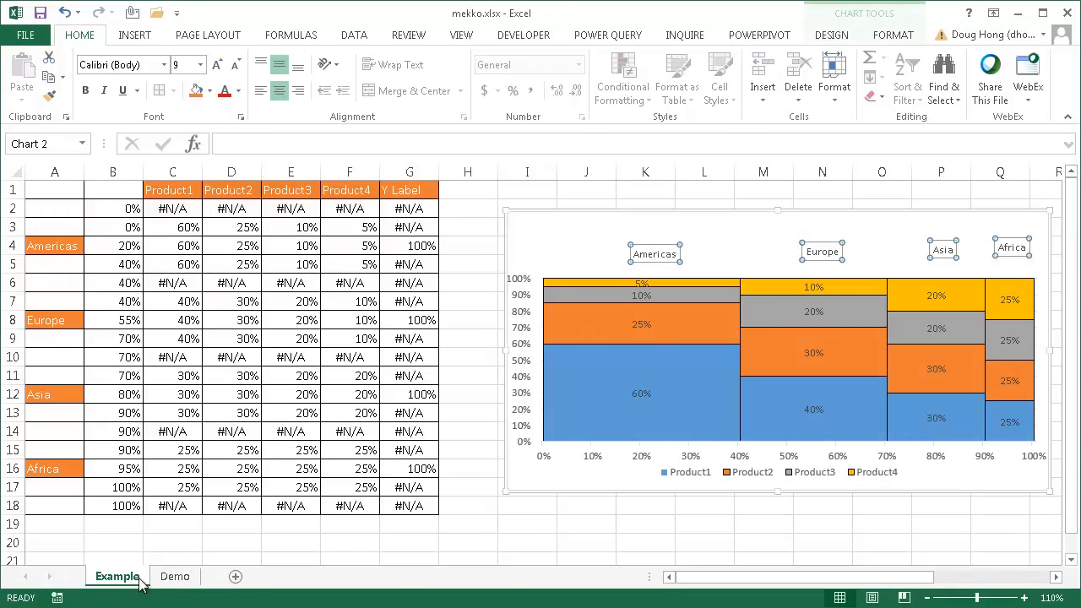
pyautogui.moveTo(796, 581); pyautogui.dragTo(1009, 594)
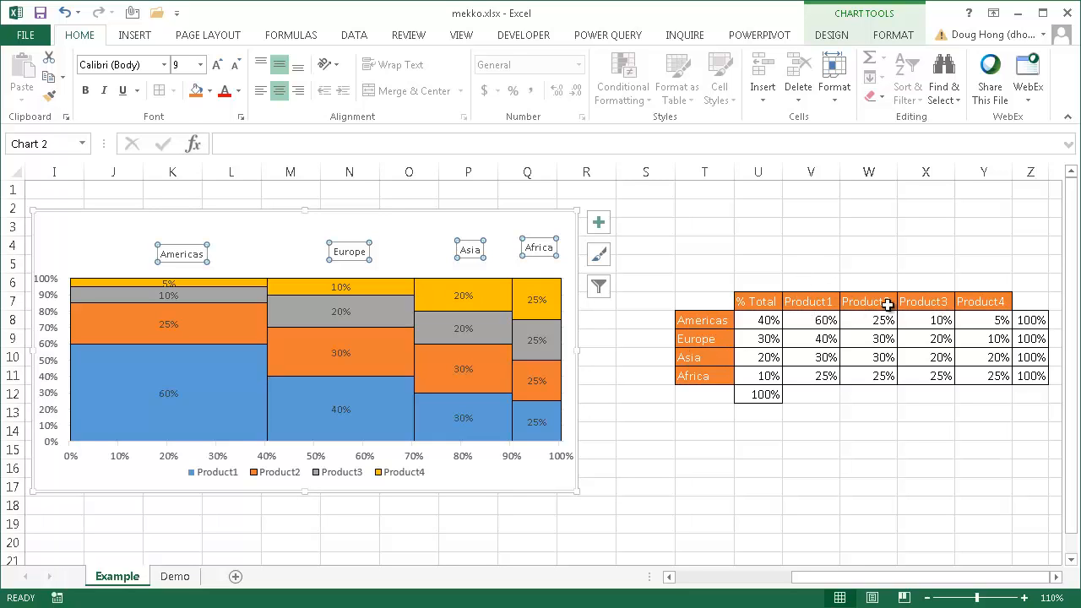
pyautogui.click(176, 576)
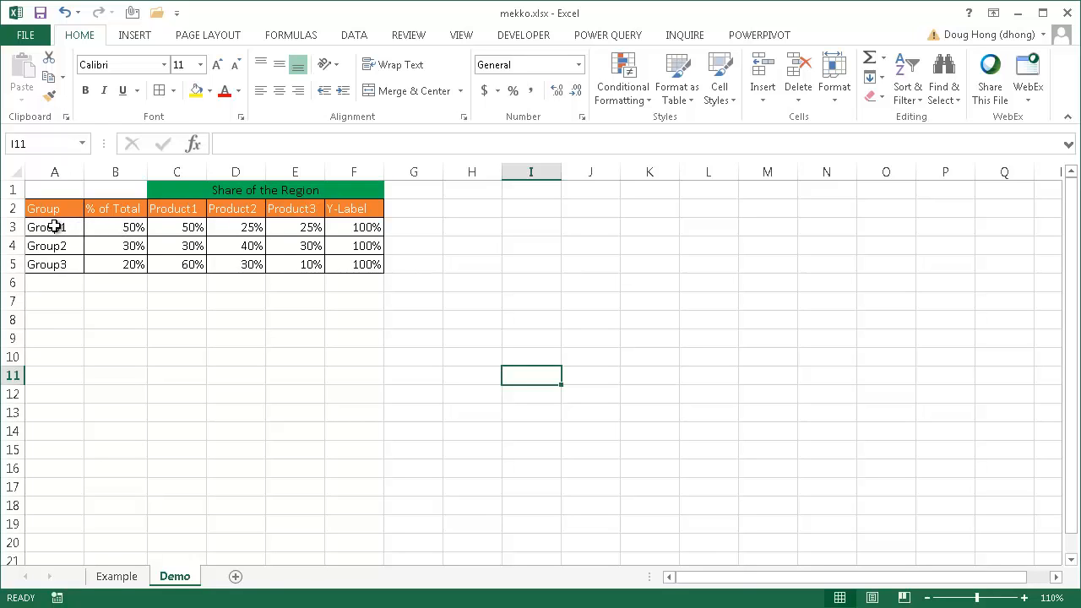
pyautogui.moveTo(57, 226); pyautogui.dragTo(286, 218)
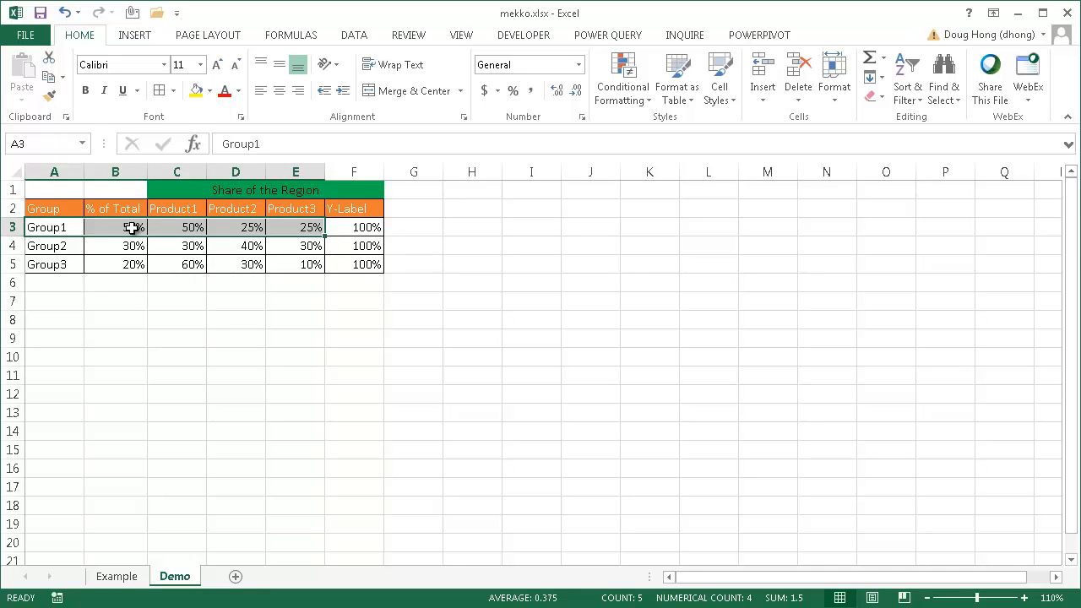
# - Insert two blank rows between Group1 and Group2 in the Demo sheet's table
pyautogui.click(10, 246)
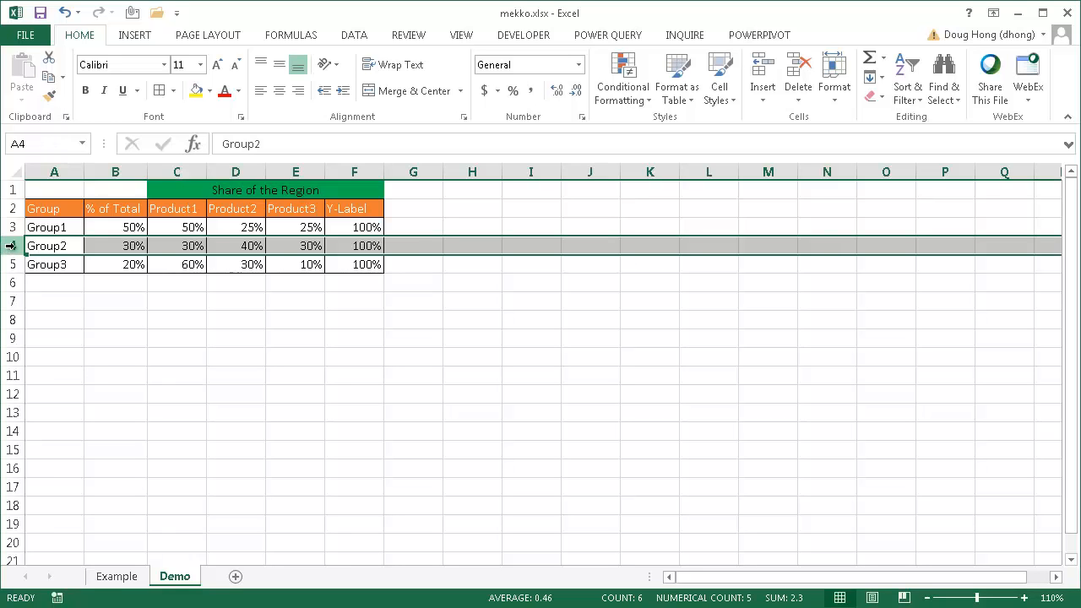
pyautogui.rightClick(10, 246)
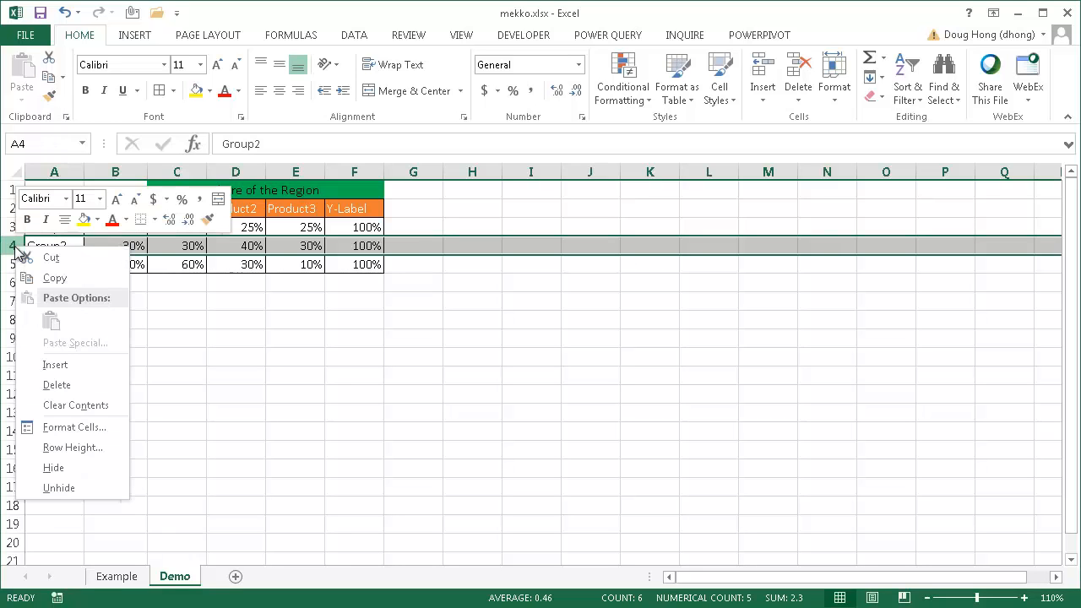
pyautogui.click(55, 364)
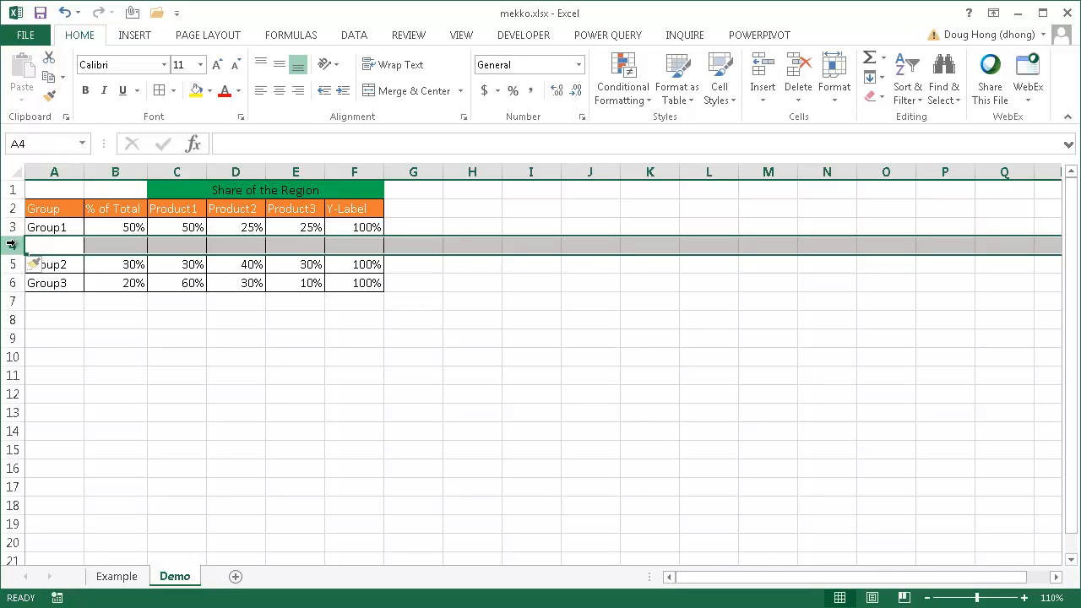
pyautogui.rightClick(10, 244)
pyautogui.click(78, 362)
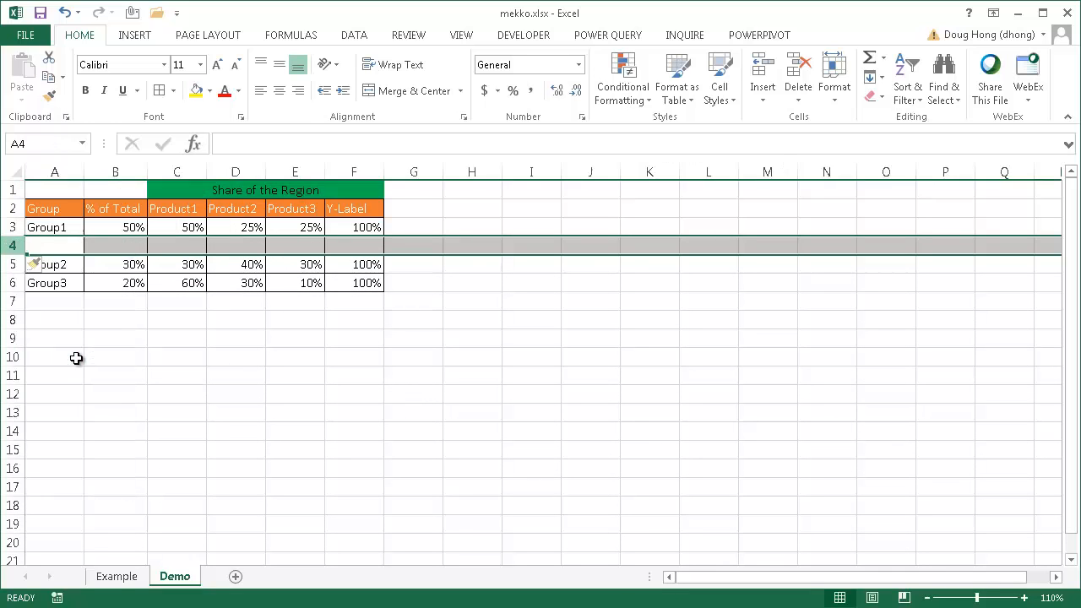
pyautogui.click(11, 293)
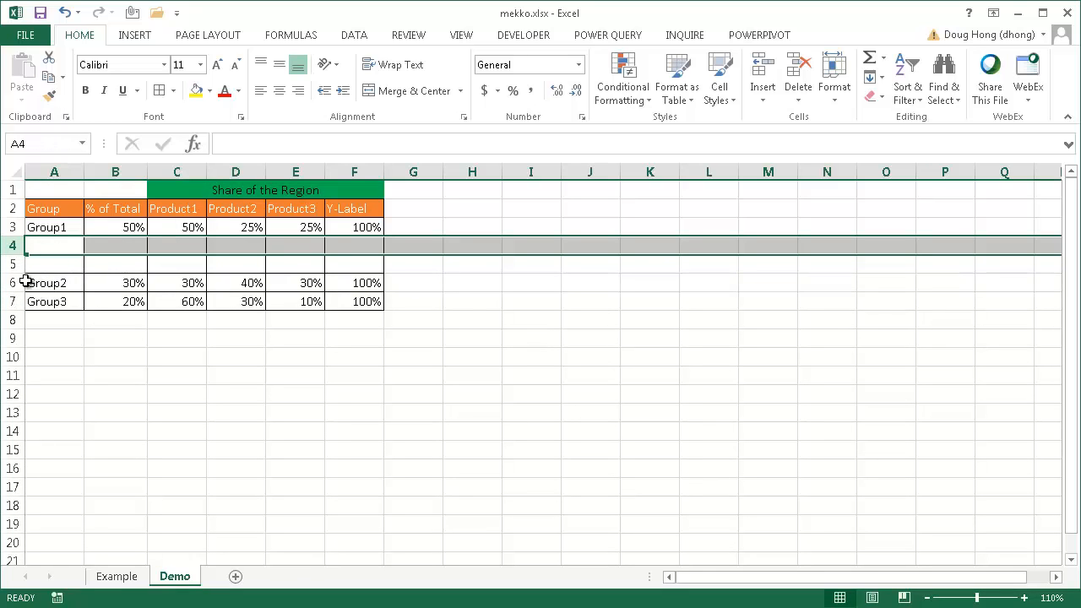
# - Insert two blank rows between Group2 and Group3 in the Demo sheet's table
pyautogui.click(10, 301)
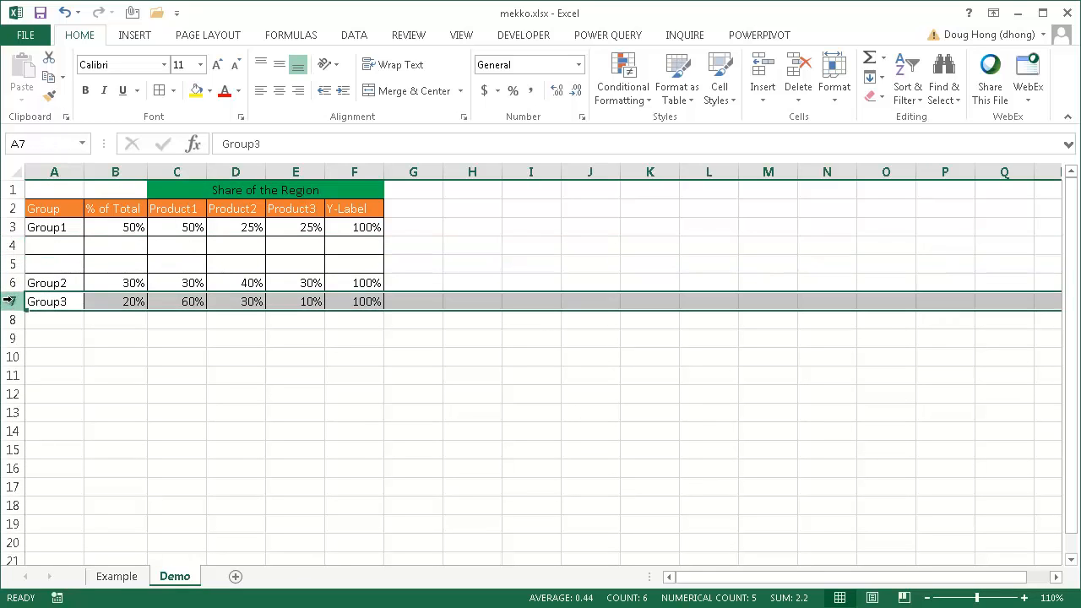
pyautogui.rightClick(10, 301)
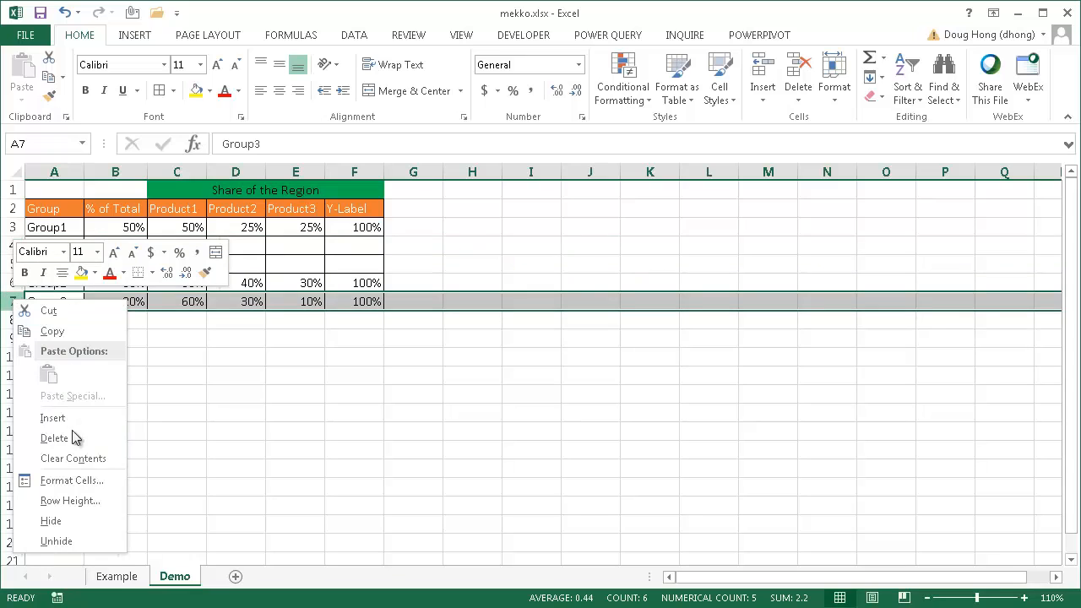
pyautogui.click(5, 301)
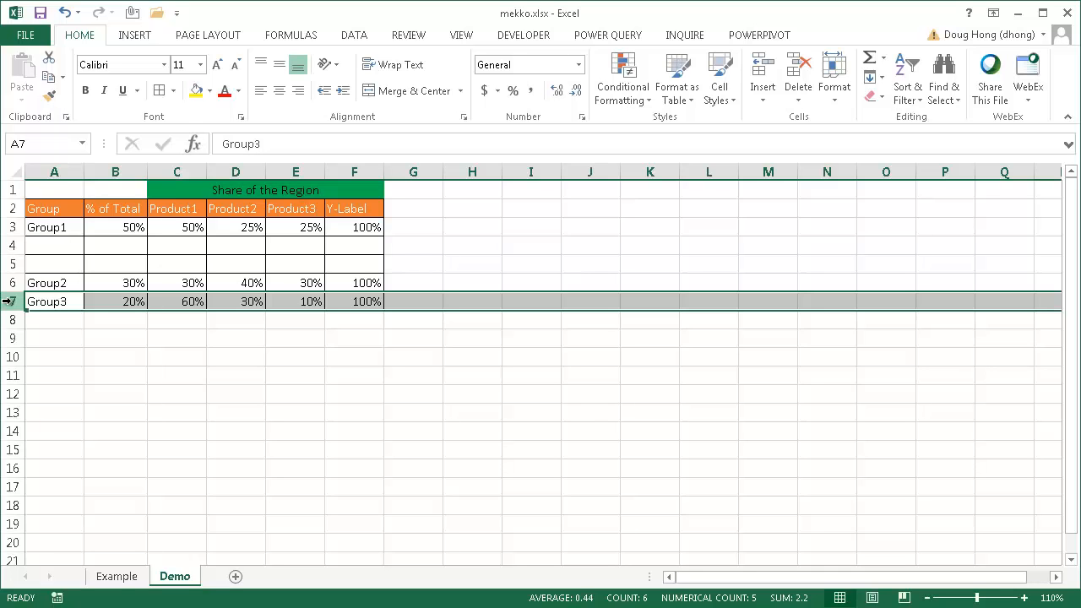
pyautogui.hotkey('ctrl', 'shift', '=')
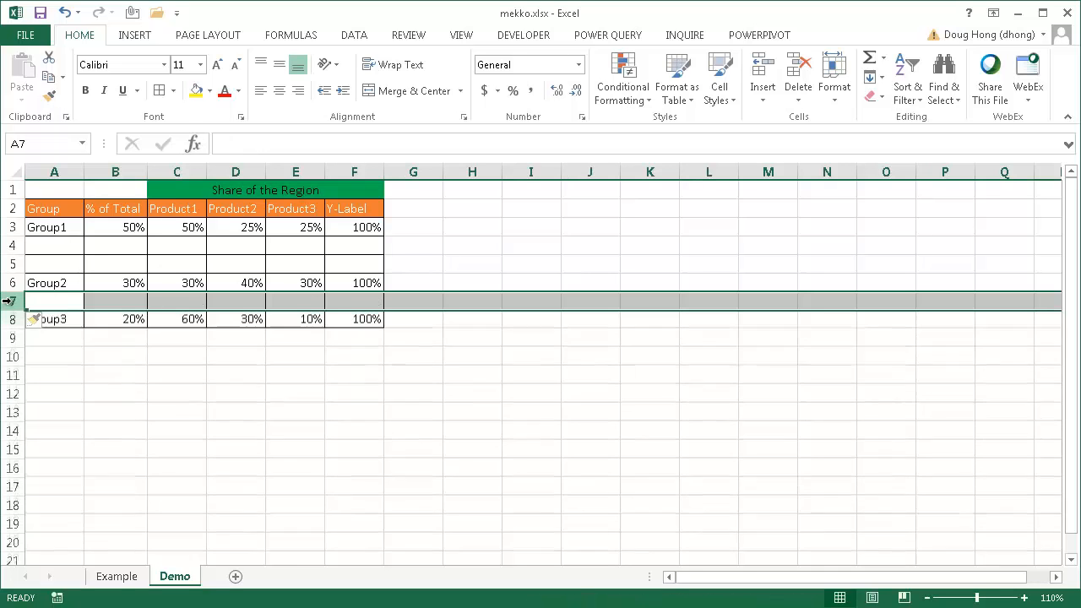
pyautogui.hotkey('ctrl', 'shift', '=')
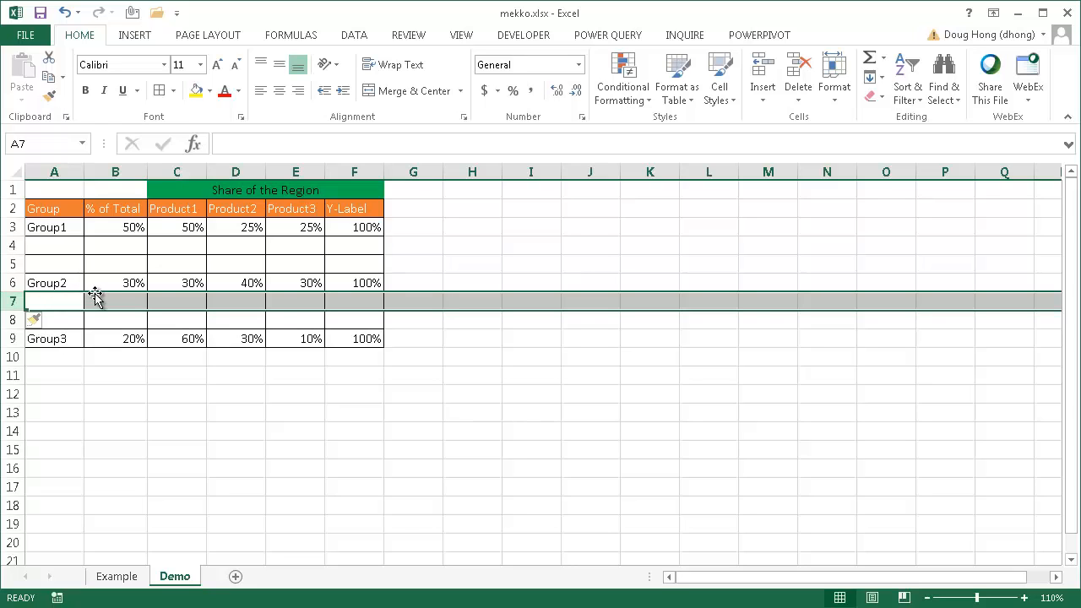
# - Insert a blank row above Group1 in the Demo sheet's table and clear the formatting from its cells A3:F3
pyautogui.click(12, 227)
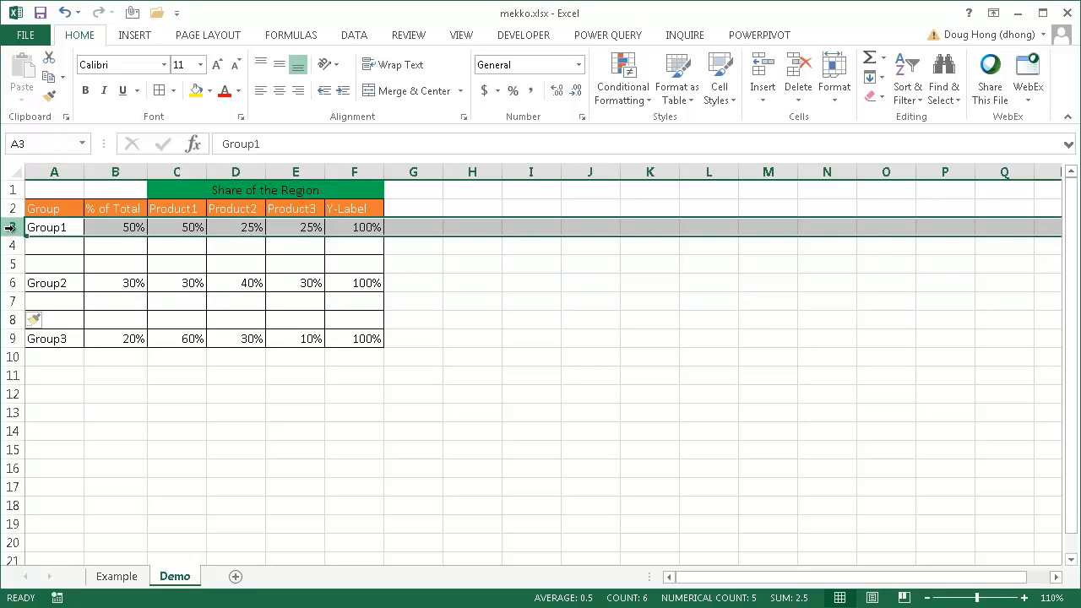
pyautogui.hotkey('ctrl', 'shift', '+')
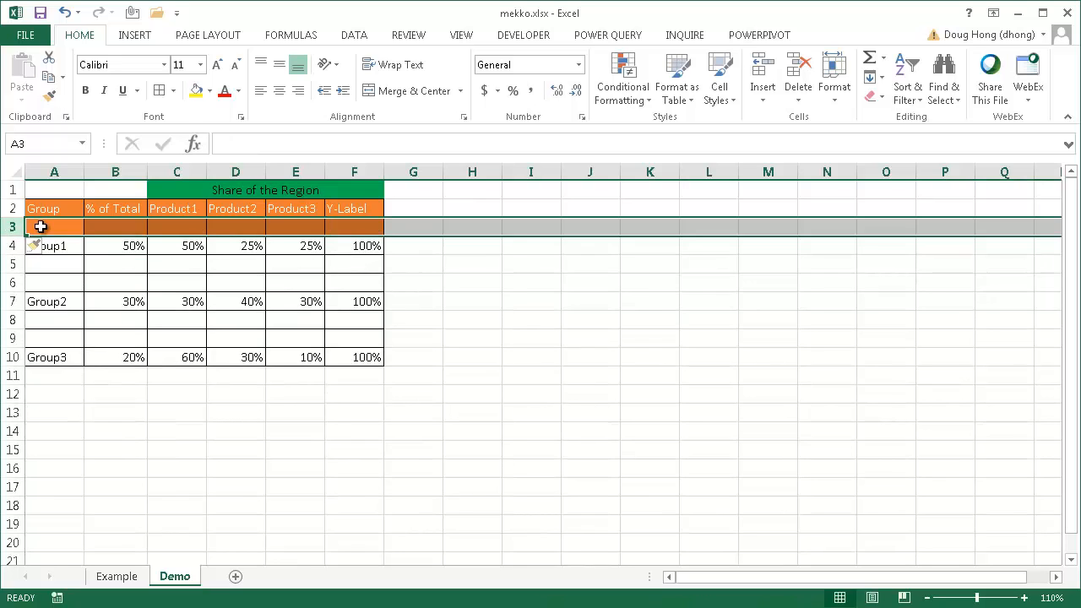
pyautogui.moveTo(53, 225); pyautogui.dragTo(372, 225)
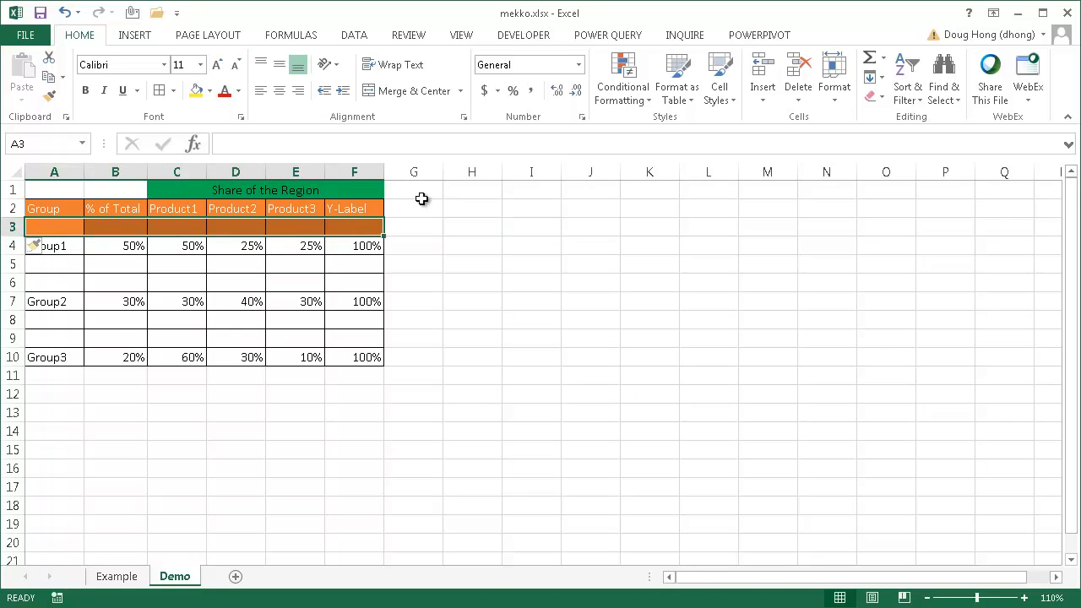
pyautogui.click(878, 96)
pyautogui.click(906, 120)
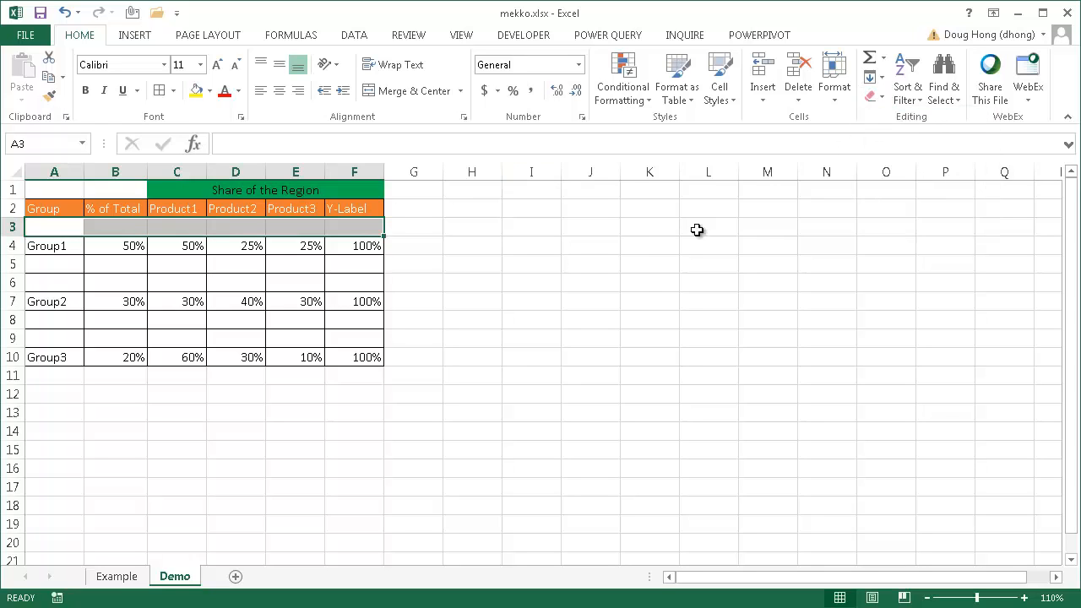
pyautogui.click(637, 285)
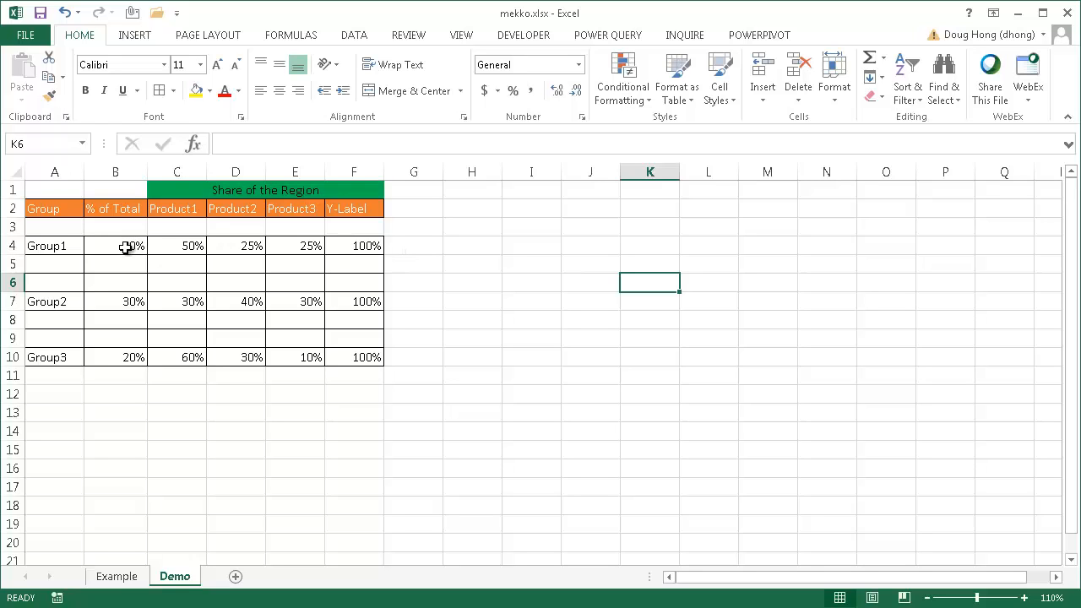
# - Copy Group1's % of Total and product shares from B4:E4 into the two blank rows below it
pyautogui.moveTo(125, 245); pyautogui.dragTo(295, 246)
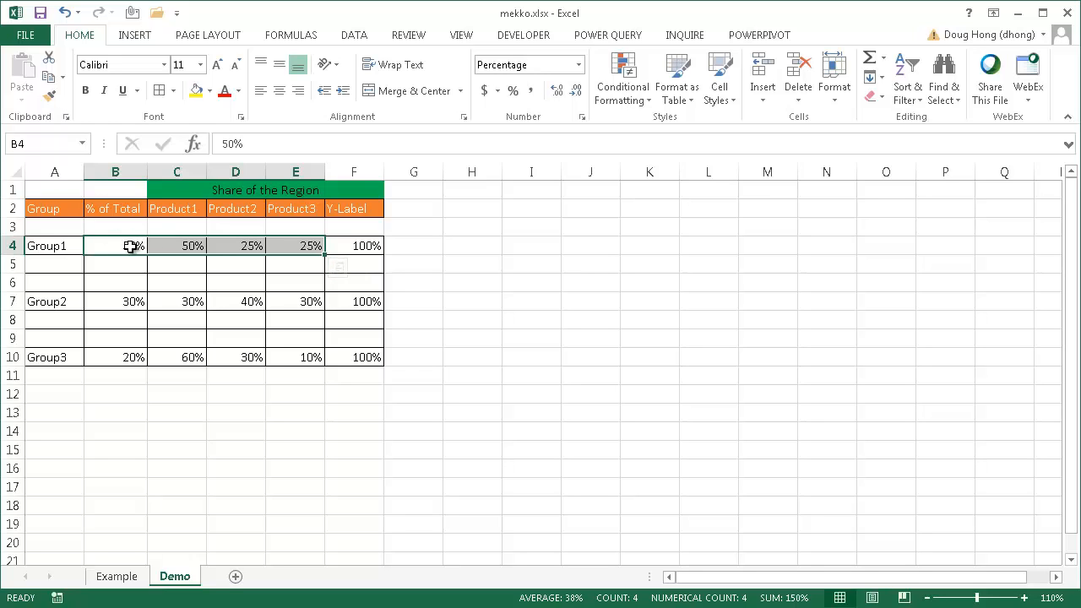
pyautogui.moveTo(131, 246); pyautogui.dragTo(285, 247)
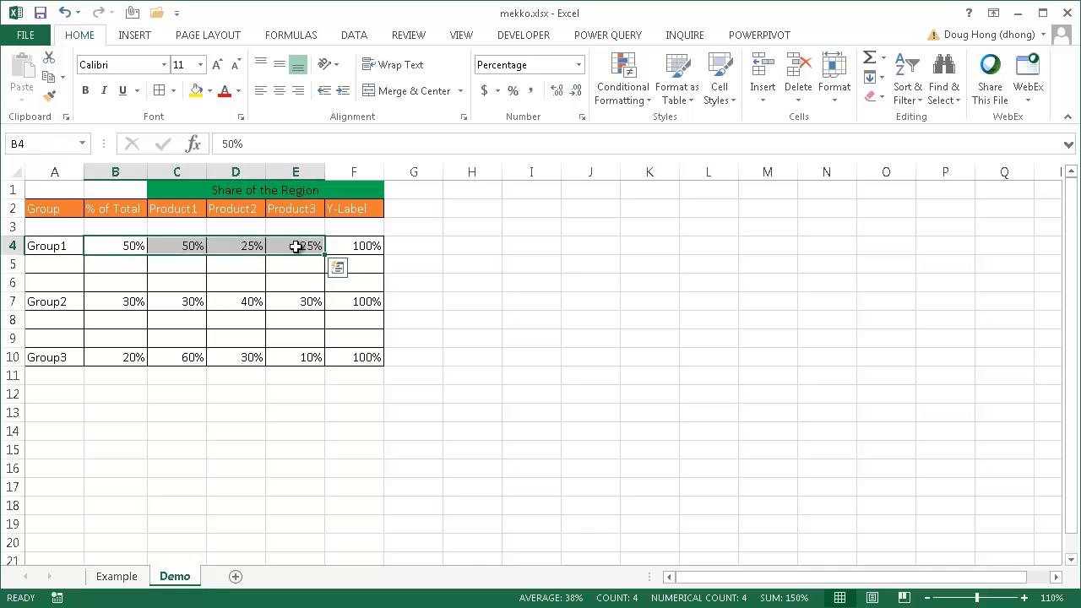
pyautogui.hotkey('ctrl', 'c')
pyautogui.moveTo(122, 263); pyautogui.dragTo(121, 283)
pyautogui.hotkey('ctrl', 'v')
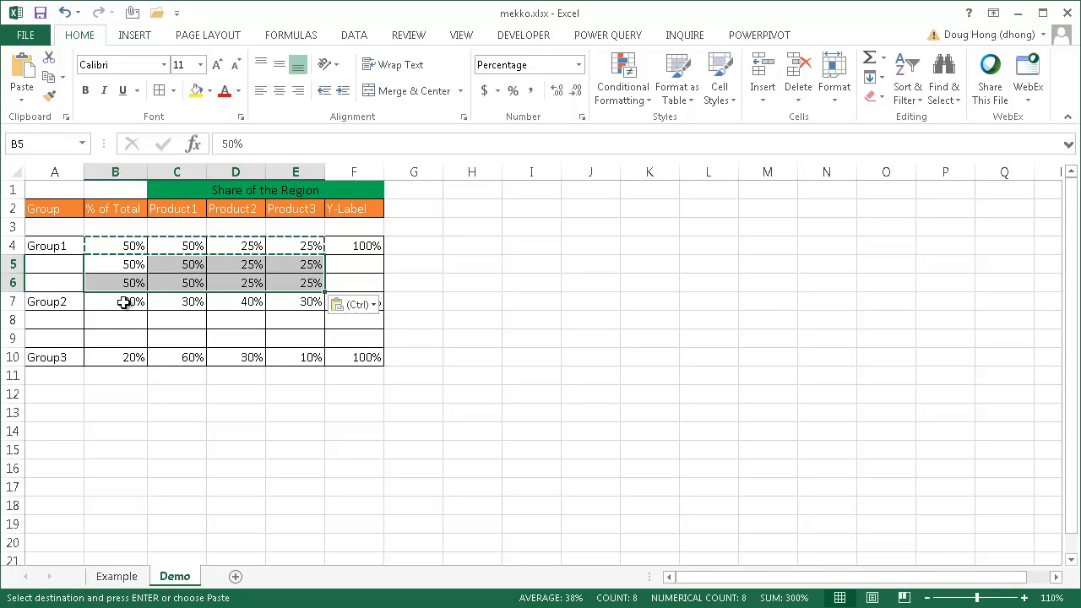
# - Fill the Group2 and Group3 percentages in columns B to E down into the two rows beneath each group
pyautogui.moveTo(123, 302); pyautogui.dragTo(267, 330)
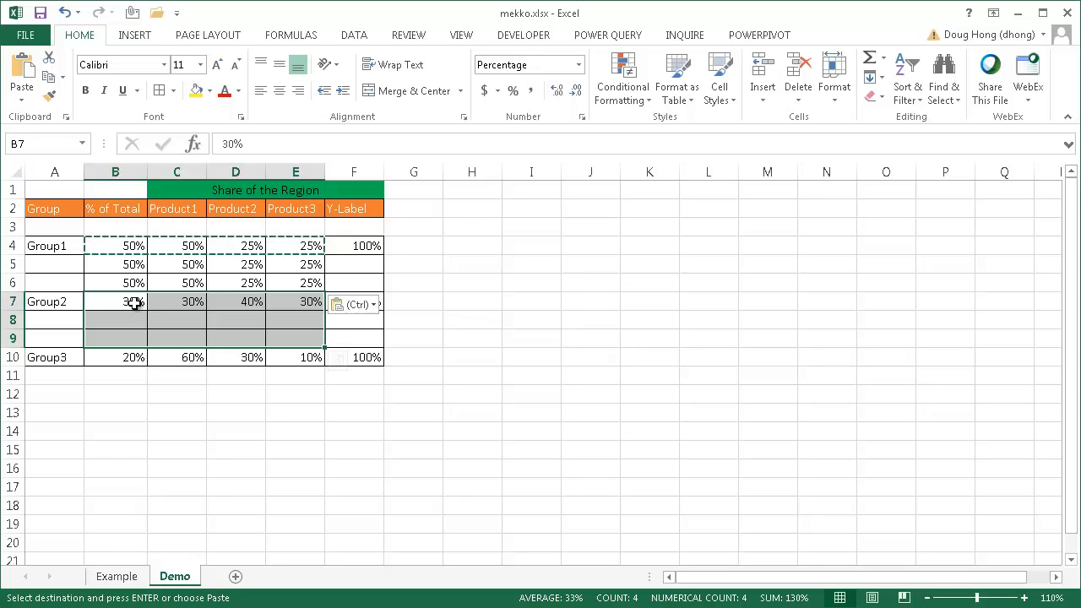
pyautogui.press('Escape')
pyautogui.hotkey('ctrl', 'd')
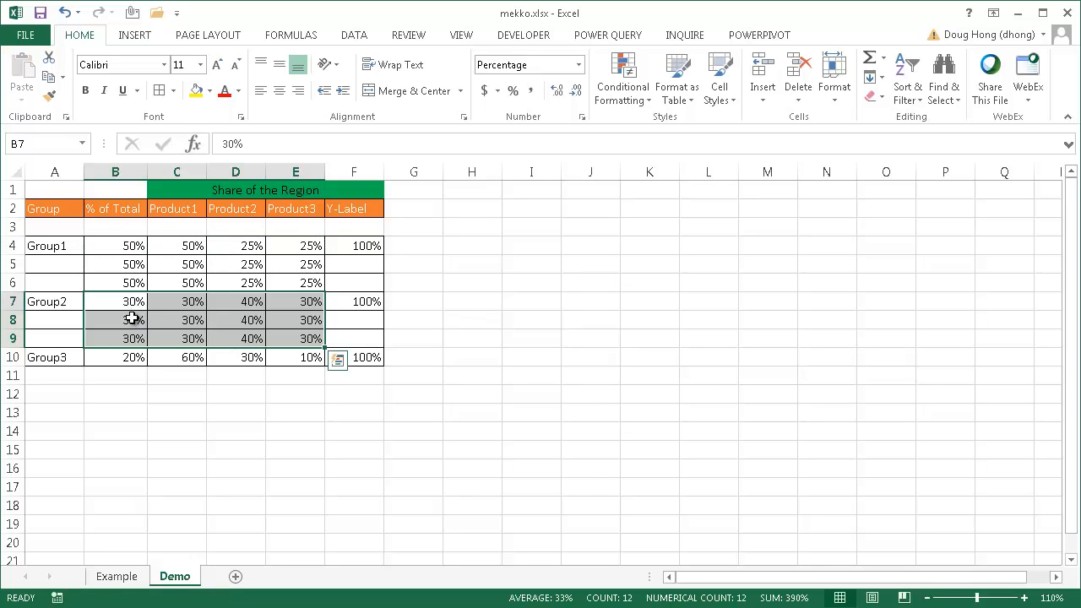
pyautogui.moveTo(128, 357); pyautogui.dragTo(287, 386)
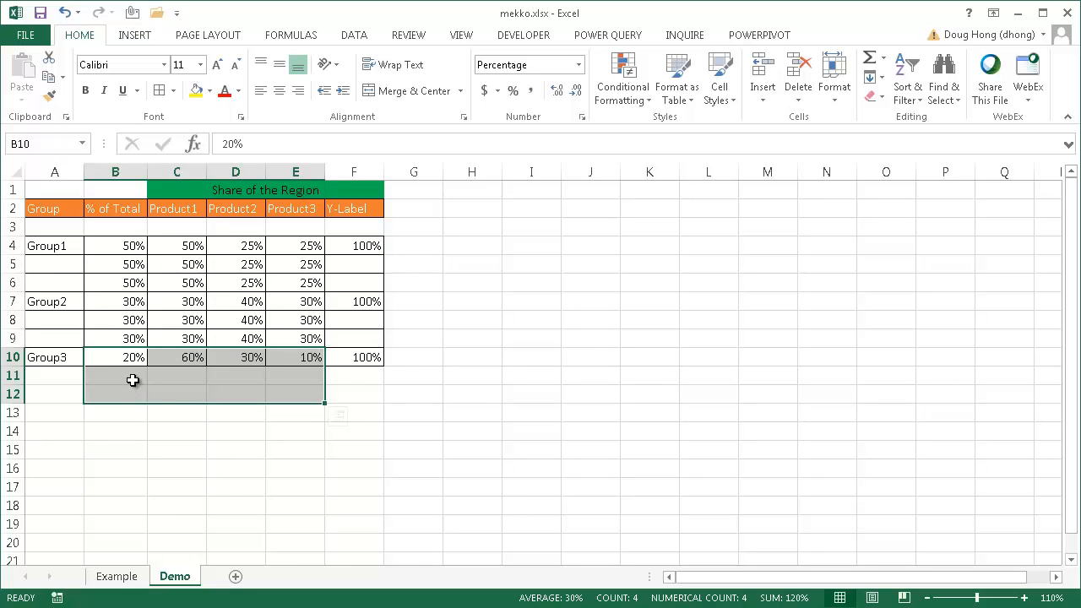
pyautogui.hotkey('ctrl', 'd')
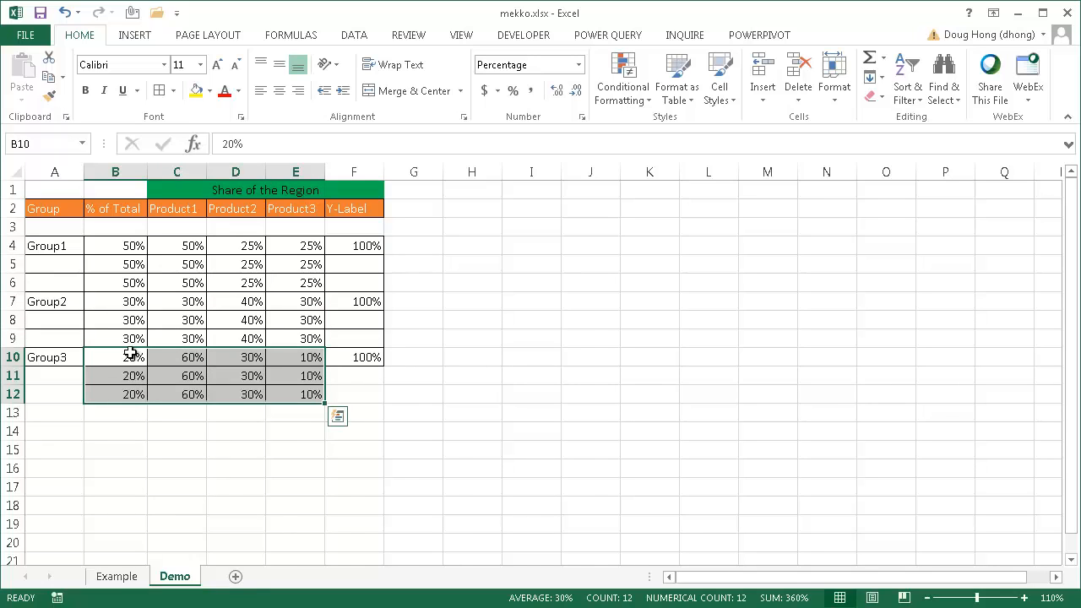
pyautogui.click(249, 467)
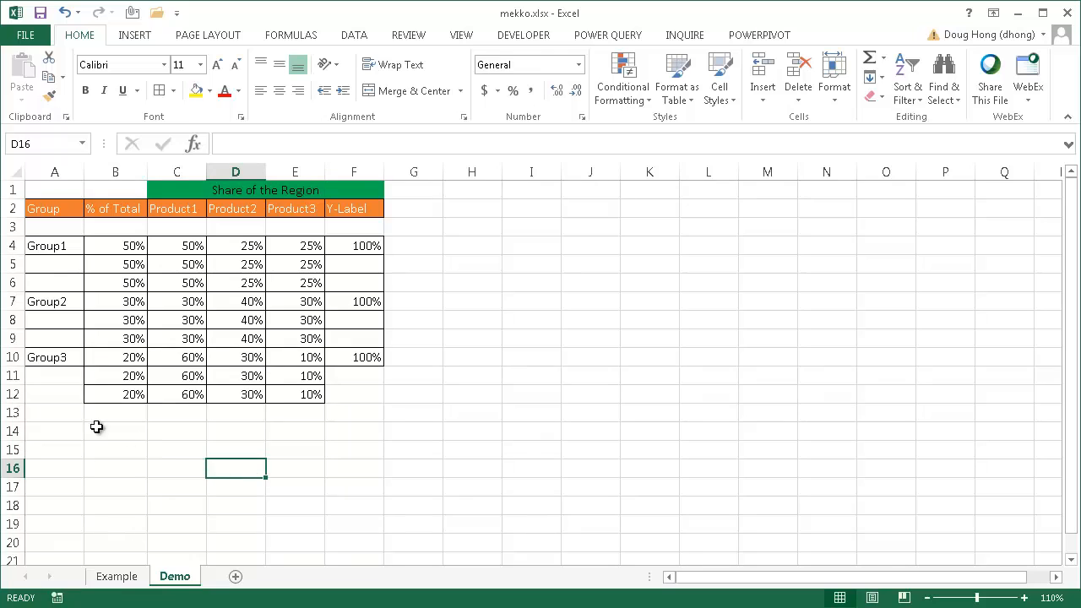
# - Copy the Group1, Group2 and Group3 labels into cells A18:A20 below the table
pyautogui.click(65, 489)
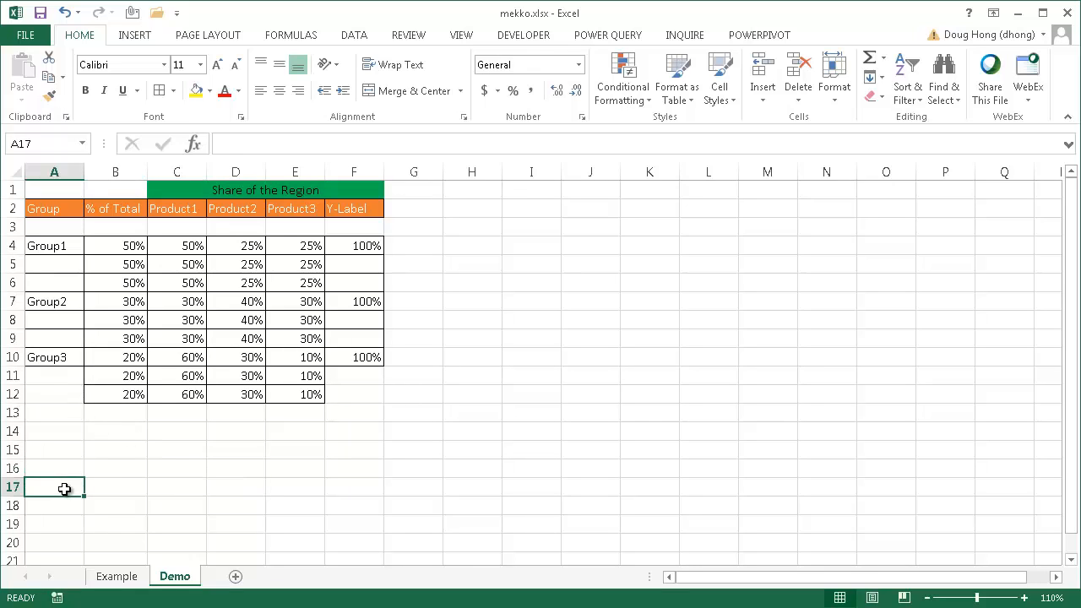
pyautogui.click(63, 249)
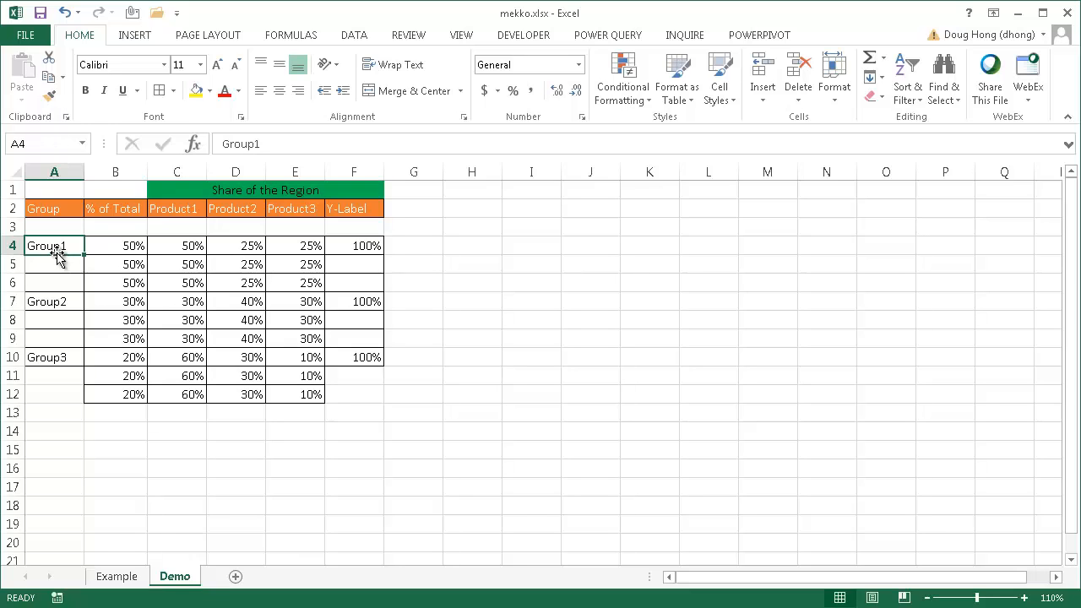
pyautogui.keyDown('ctrl'); pyautogui.click(56, 303); pyautogui.keyUp('ctrl')
pyautogui.keyDown('ctrl'); pyautogui.click(53, 356); pyautogui.keyUp('ctrl')
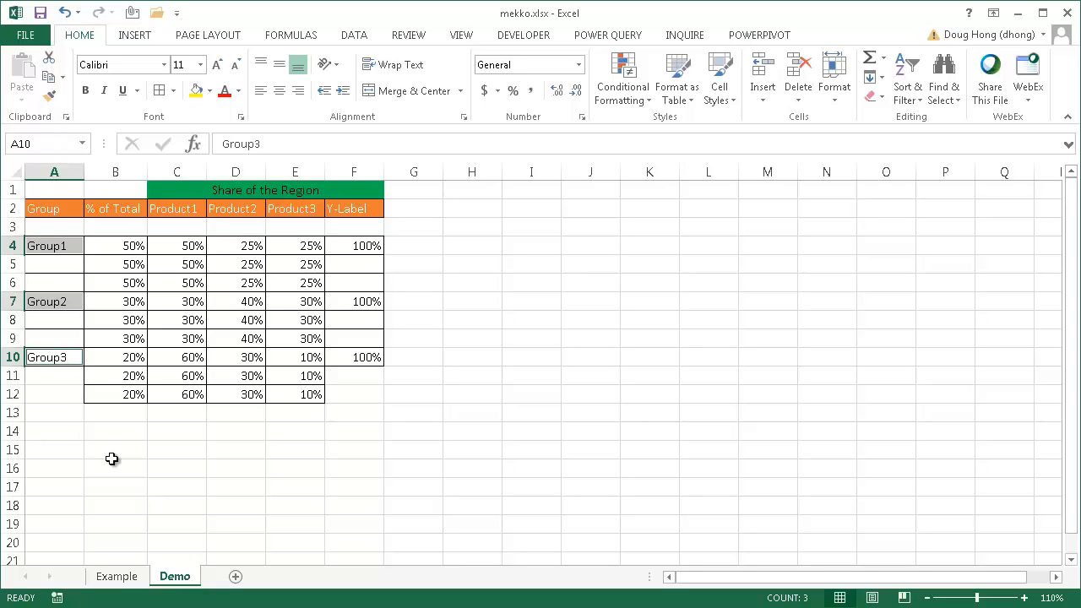
pyautogui.hotkey('ctrl', 'c')
pyautogui.click(45, 471)
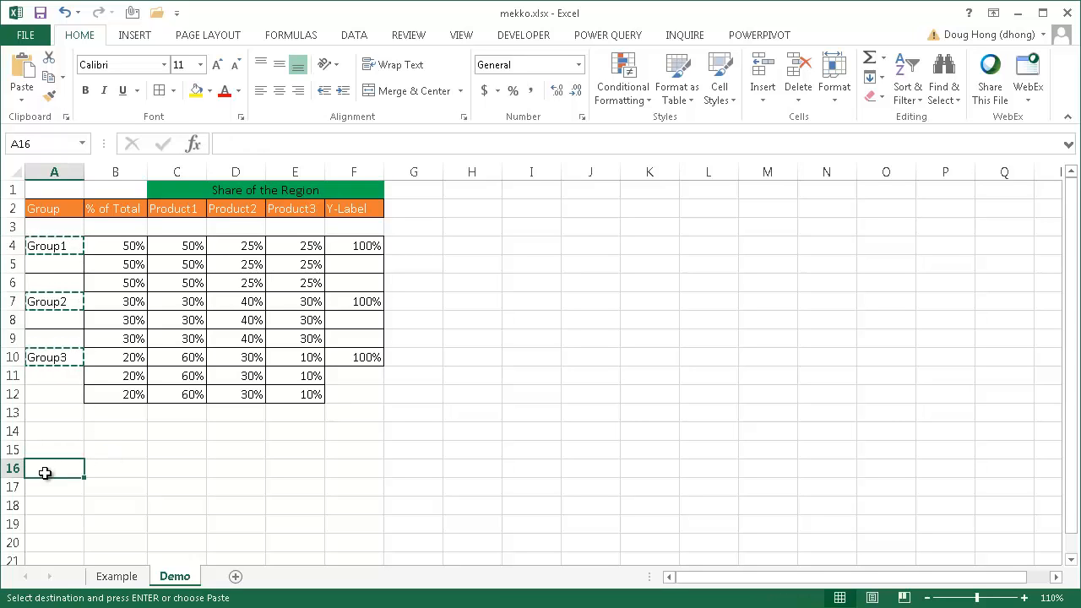
pyautogui.click(51, 505)
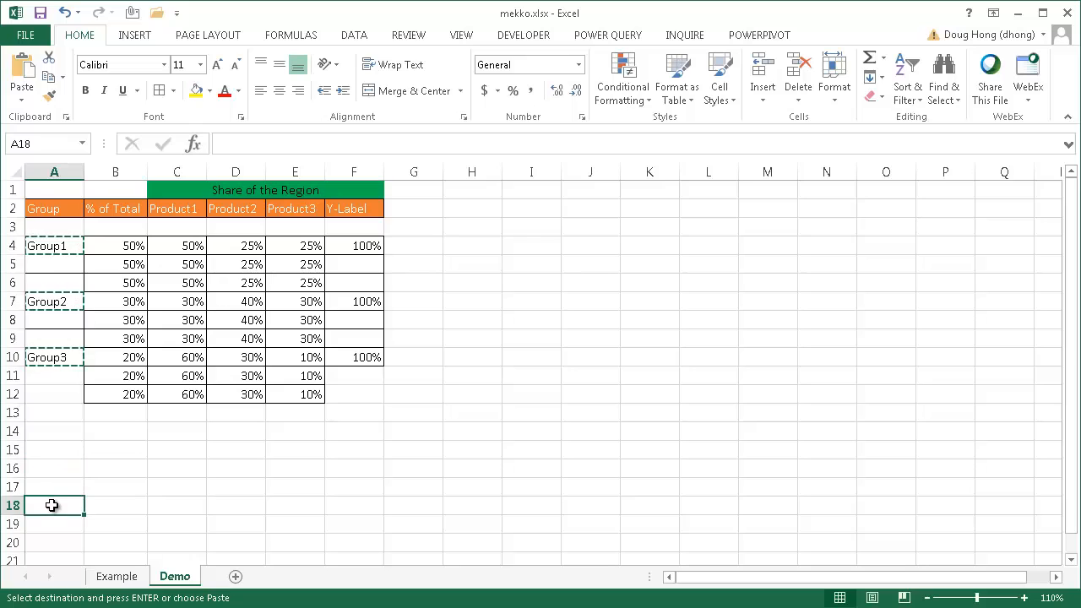
pyautogui.hotkey('ctrl', 'v')
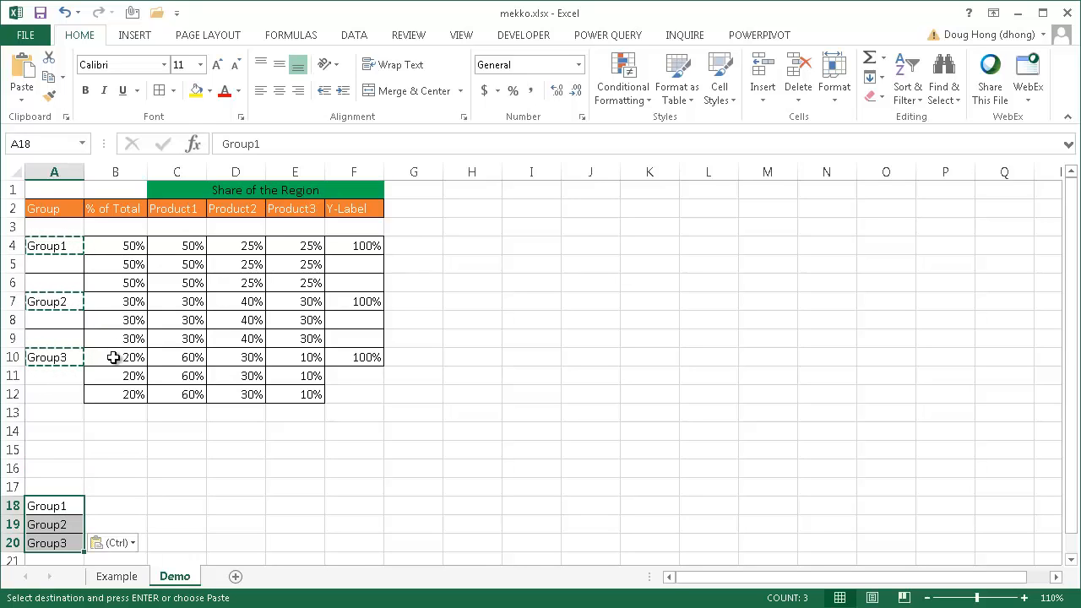
# - Enter 50%, 30 and 20 in B18:B20 beside the copied Group1, Group2 and Group3 labels
pyautogui.click(114, 505)
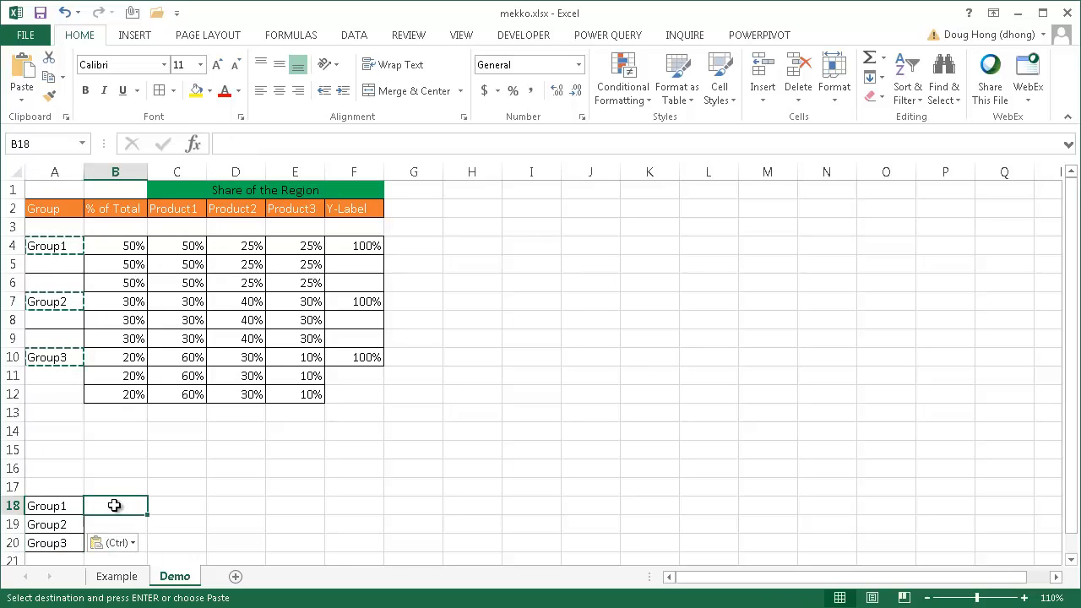
pyautogui.write('50')
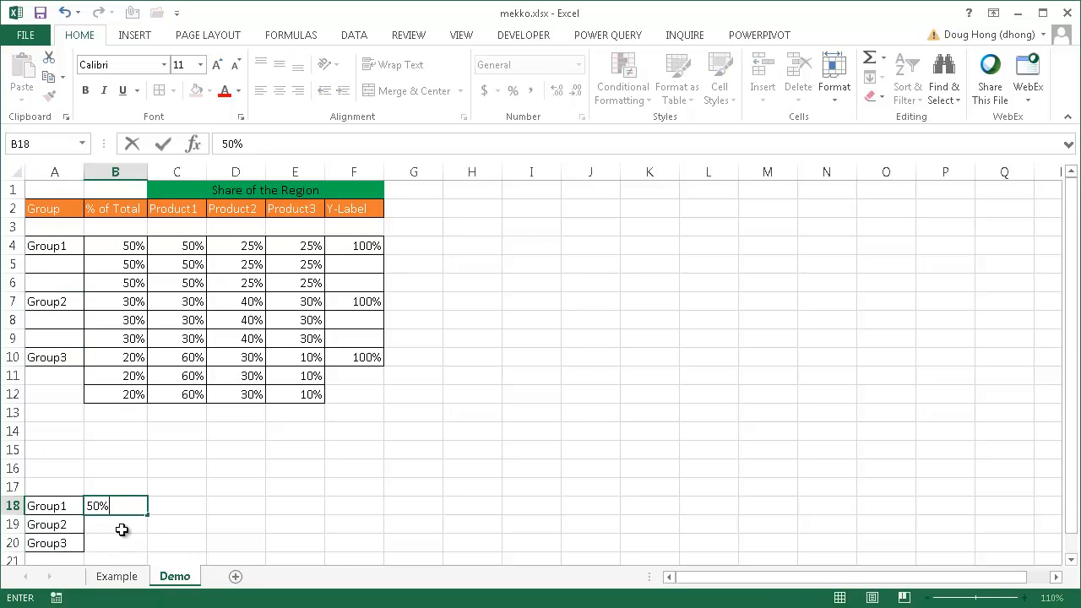
pyautogui.press('Return')
pyautogui.write('30')
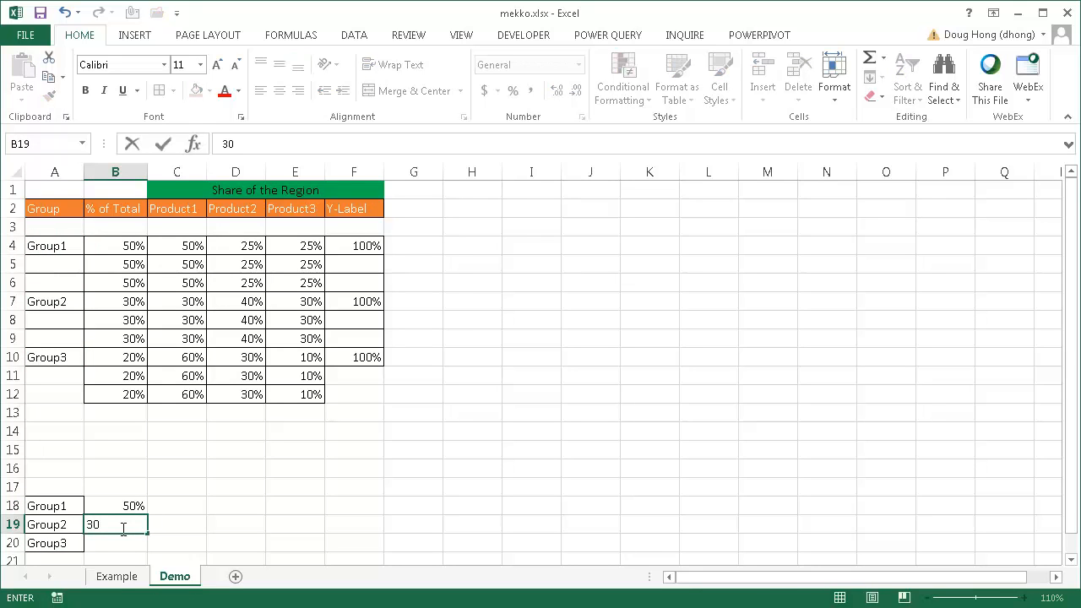
pyautogui.press('Return')
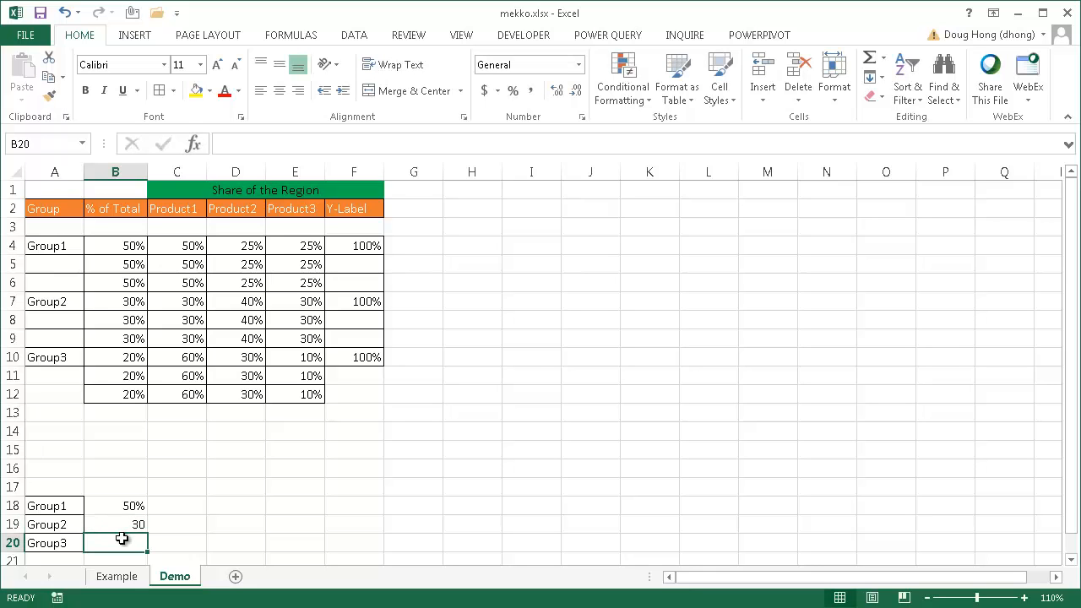
pyautogui.write('20')
pyautogui.press('Return')
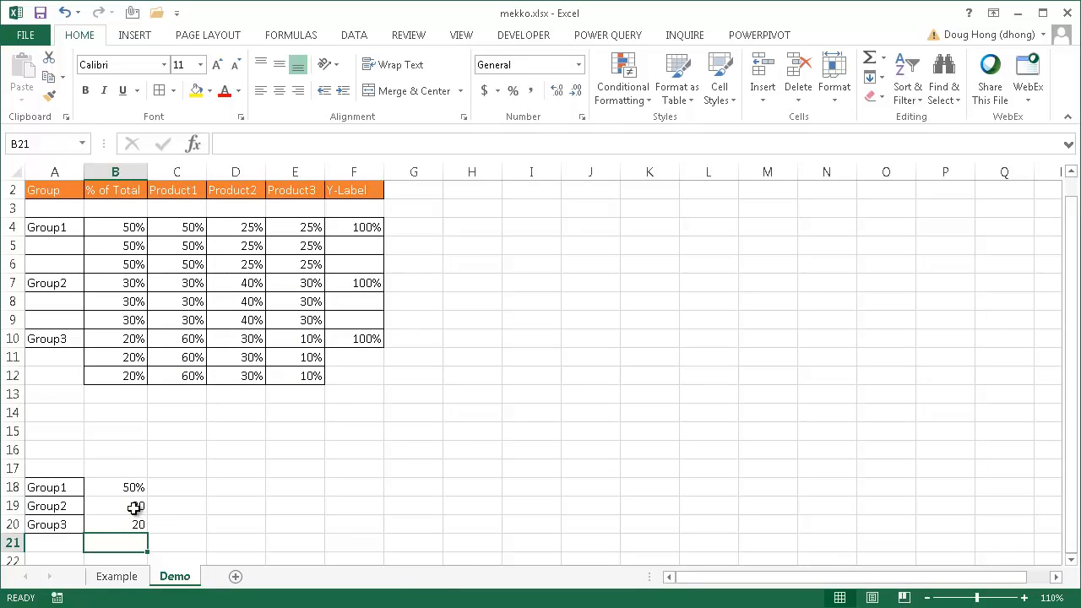
# - Copy the percentage format of B18 onto B19:B20 with Format Painter
pyautogui.click(128, 488)
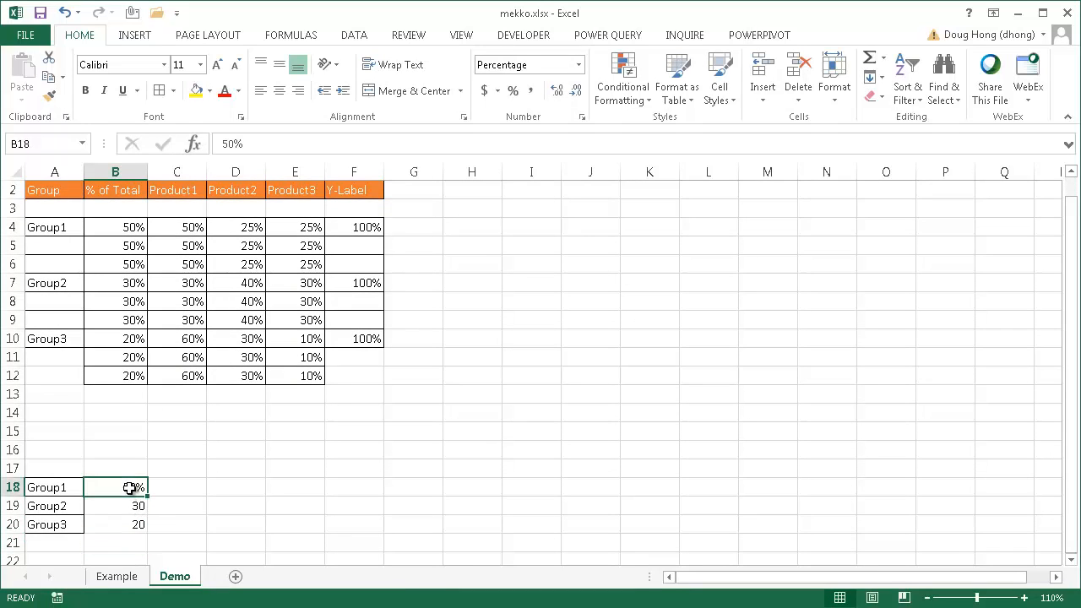
pyautogui.click(49, 96)
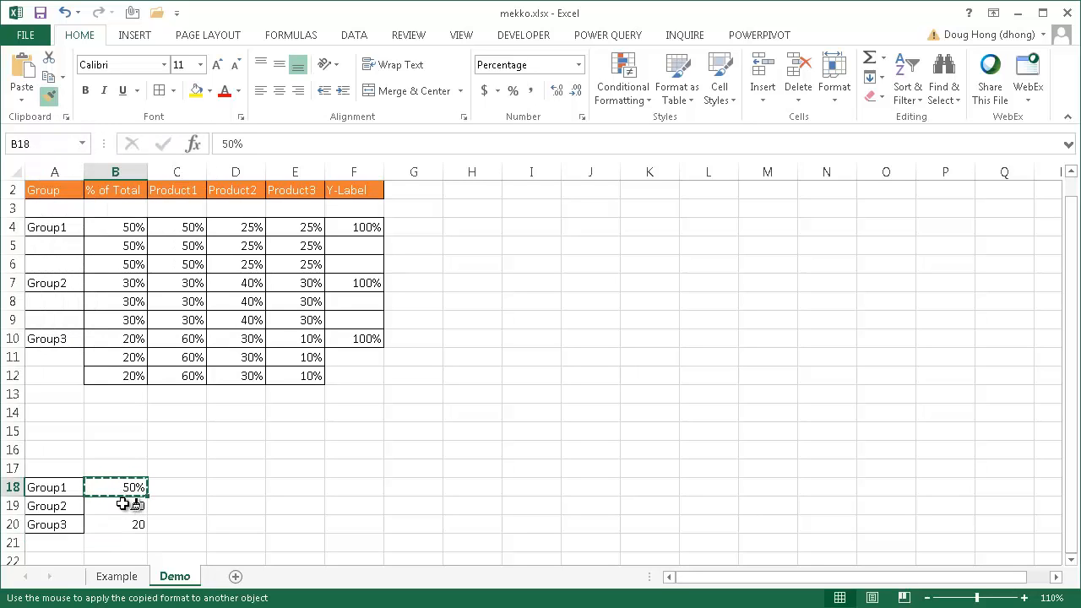
pyautogui.moveTo(125, 506); pyautogui.dragTo(123, 524)
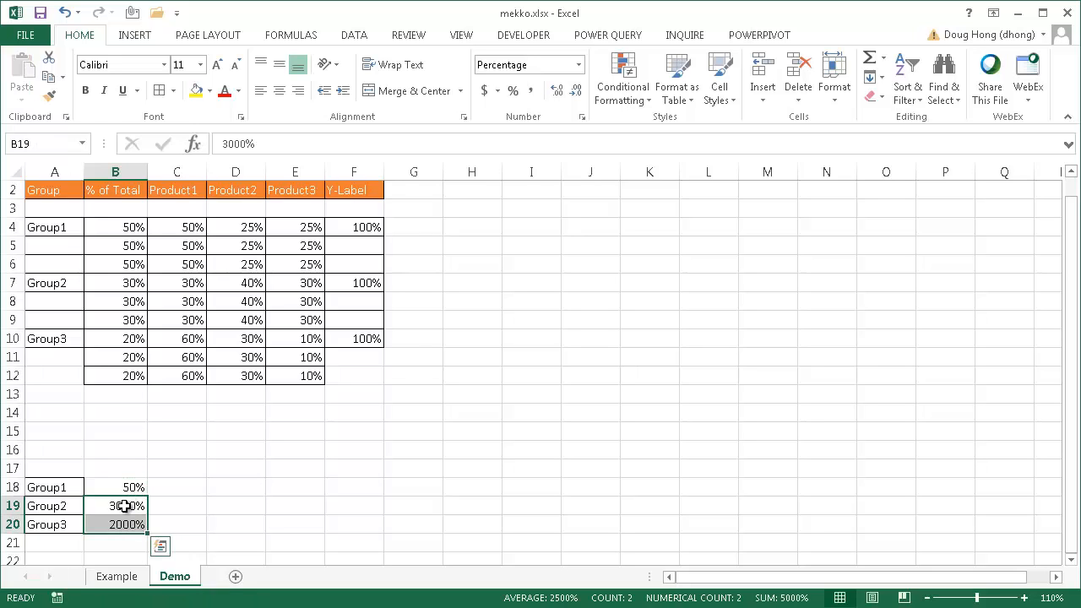
# - Re-enter the Group2 and Group3 totals in B19 and B20 as .3 and .2
pyautogui.click(125, 506)
pyautogui.write('.')
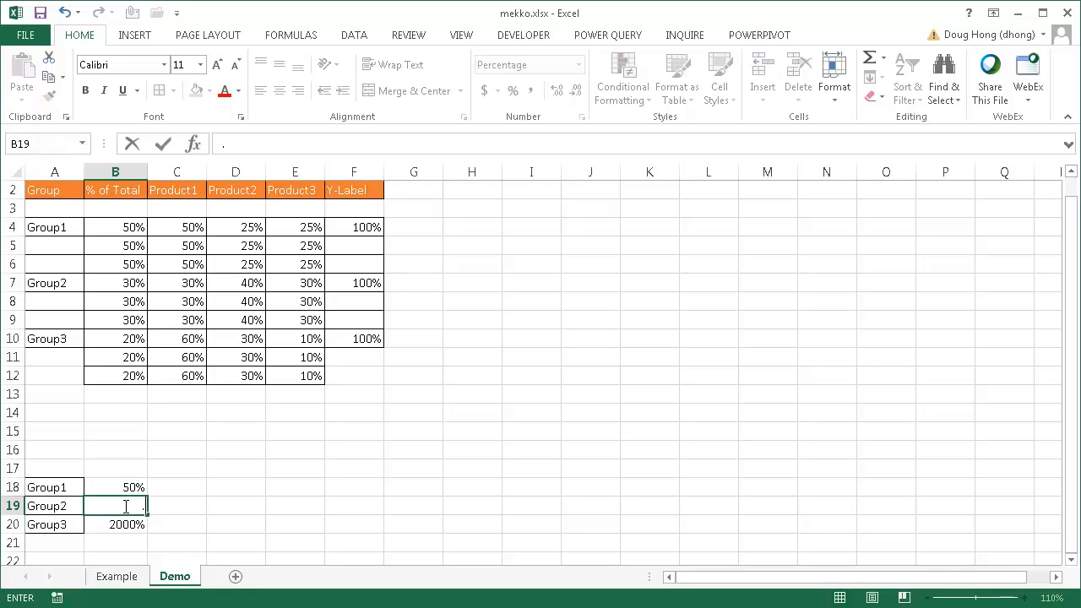
pyautogui.write('3')
pyautogui.press('Return')
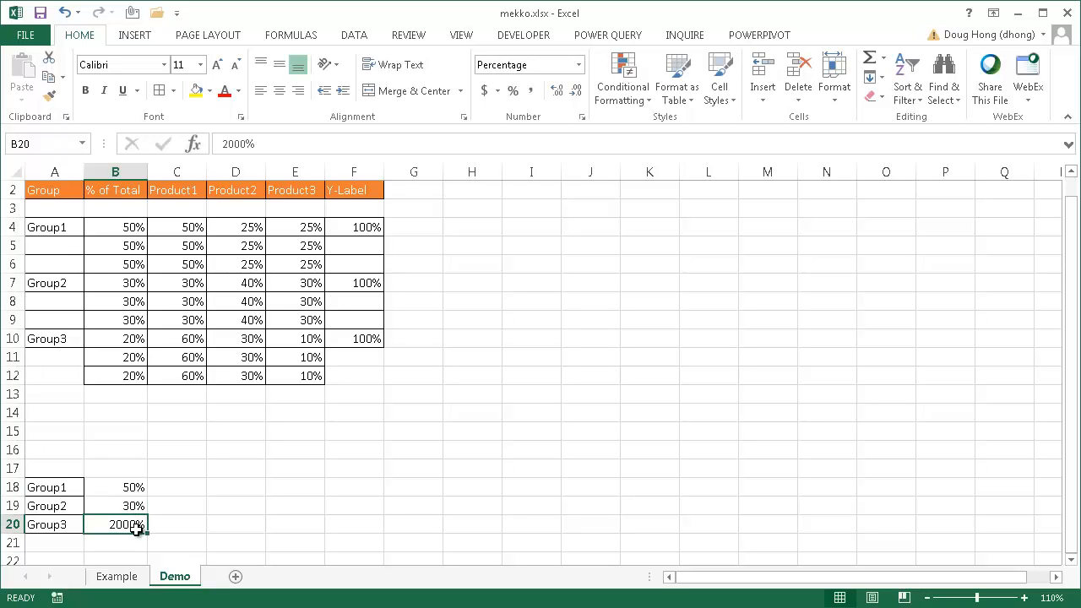
pyautogui.write('.2')
pyautogui.press('Return')
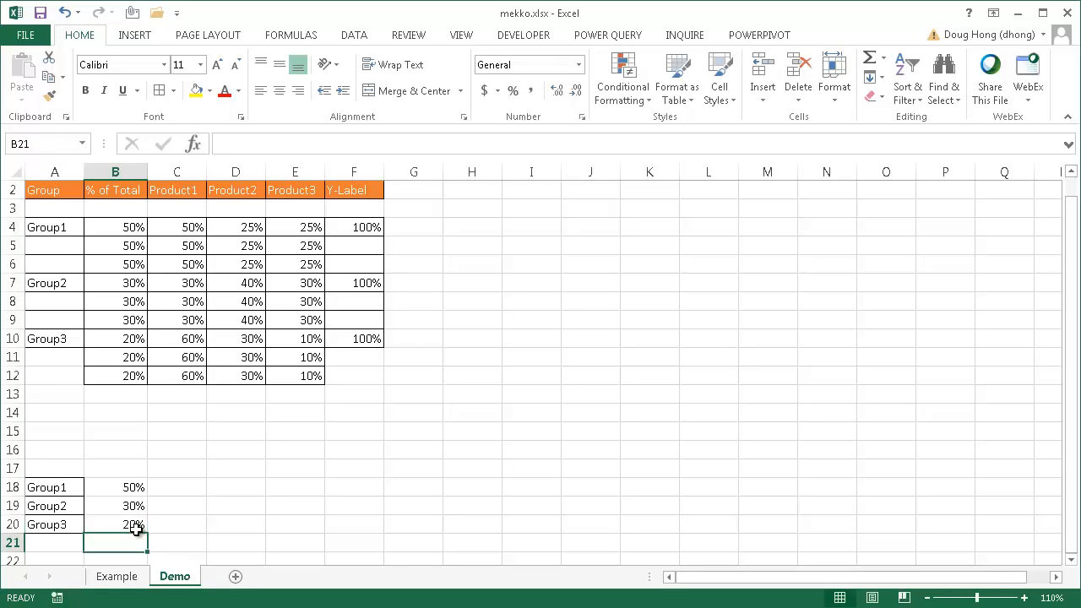
# - Enter the formula =B18 in C18 as the cumulative starting value for Group1
pyautogui.click(179, 486)
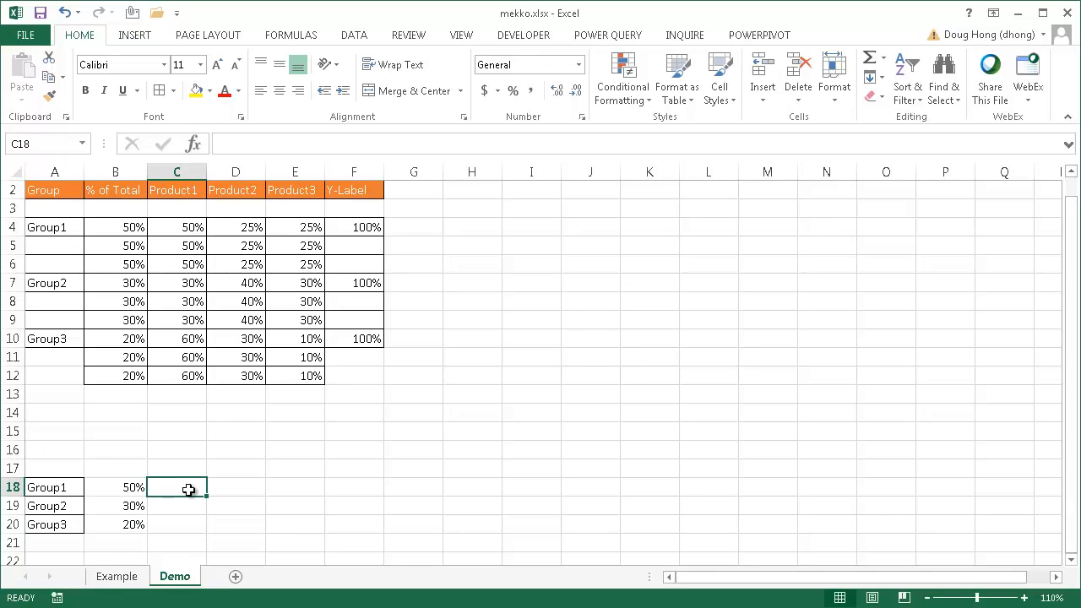
pyautogui.write('=')
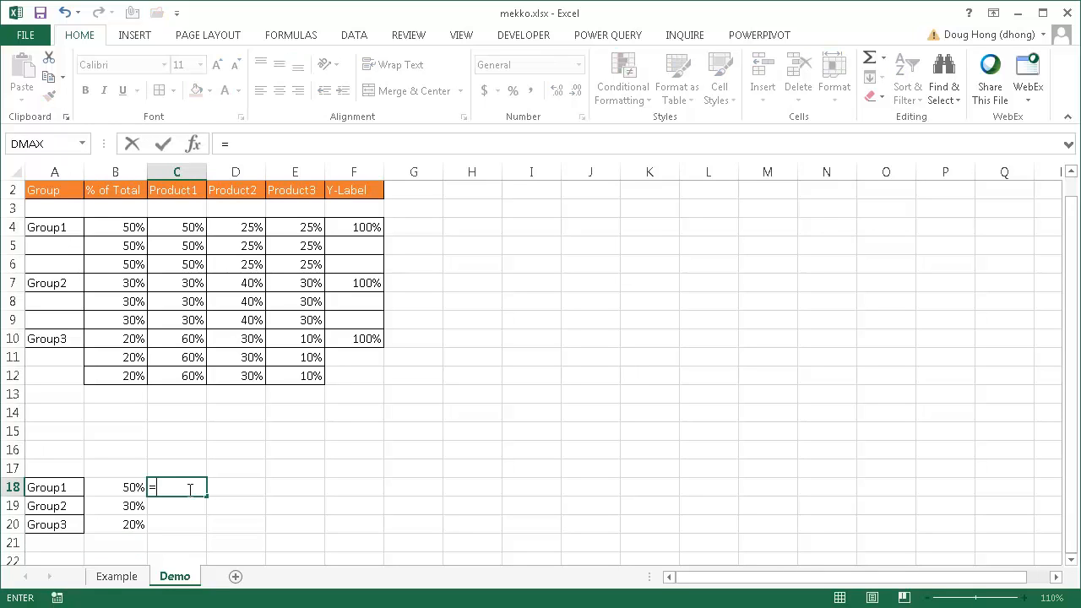
pyautogui.click(122, 487)
pyautogui.press('Return')
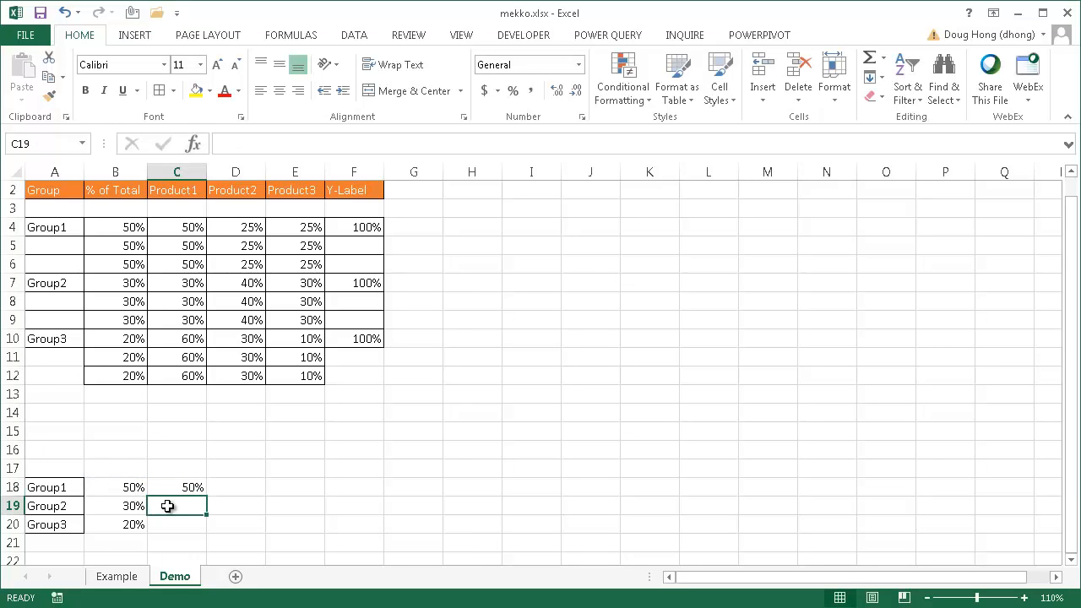
# - Enter the formula =B19+C18 in C19 and fill it down to C20 for the Group2 and Group3 cumulative values
pyautogui.write('=')
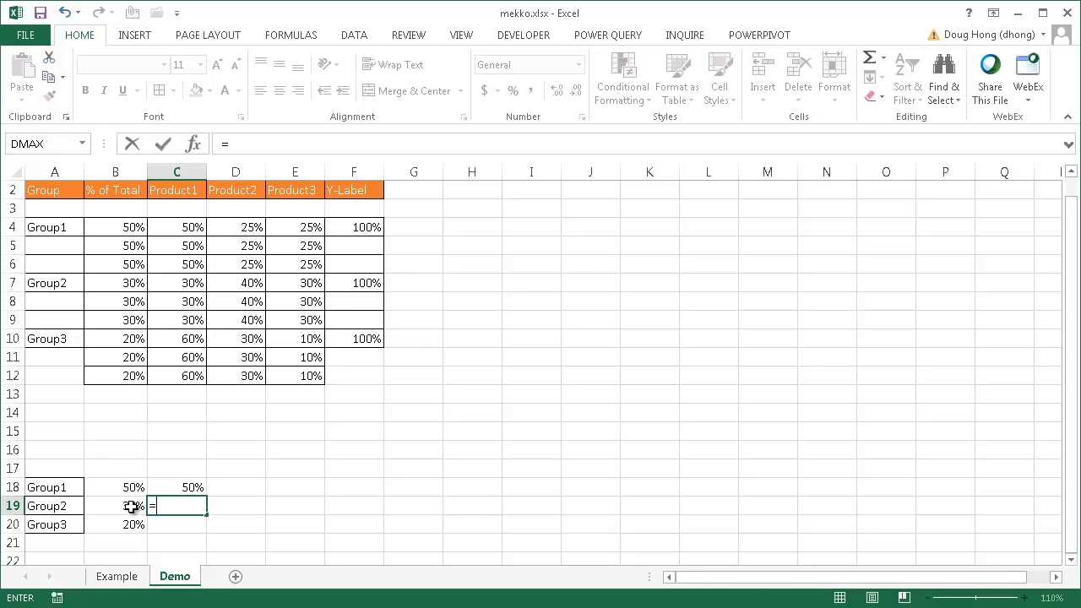
pyautogui.click(131, 506)
pyautogui.write('+')
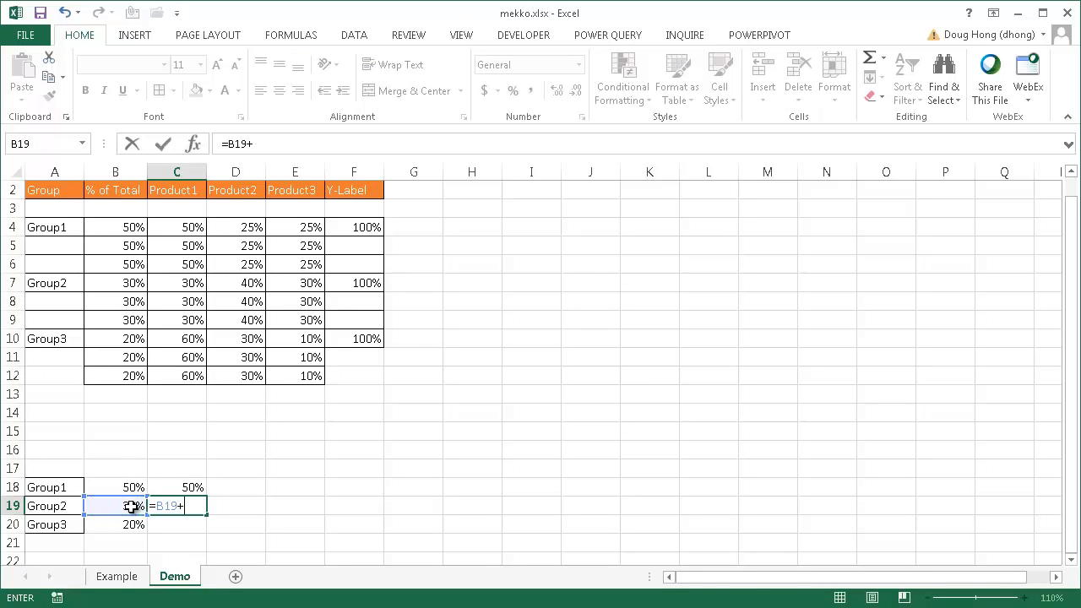
pyautogui.click(184, 485)
pyautogui.press('Return')
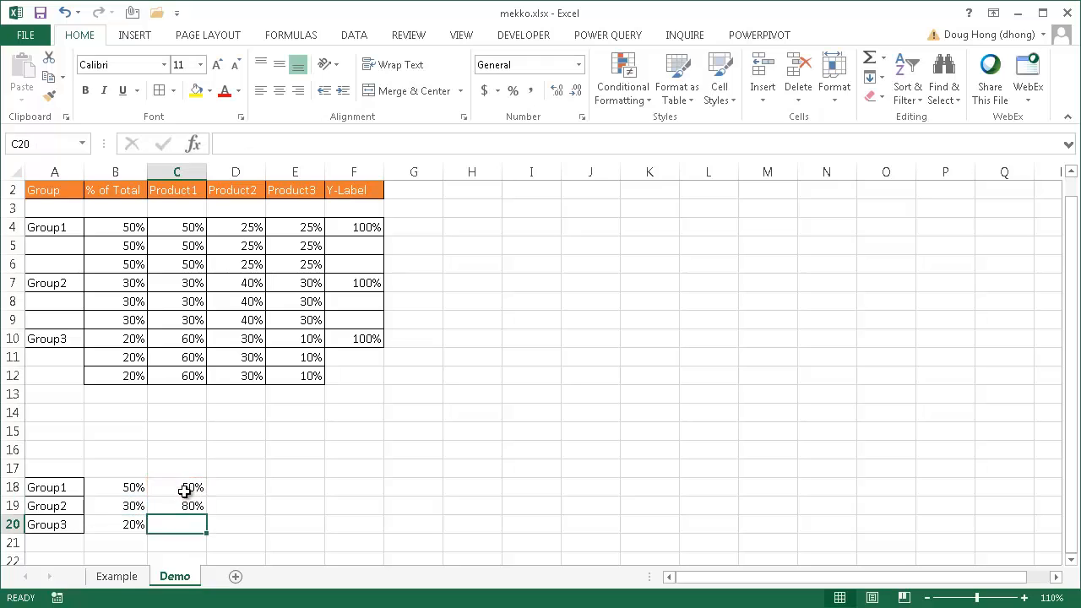
pyautogui.click(184, 507)
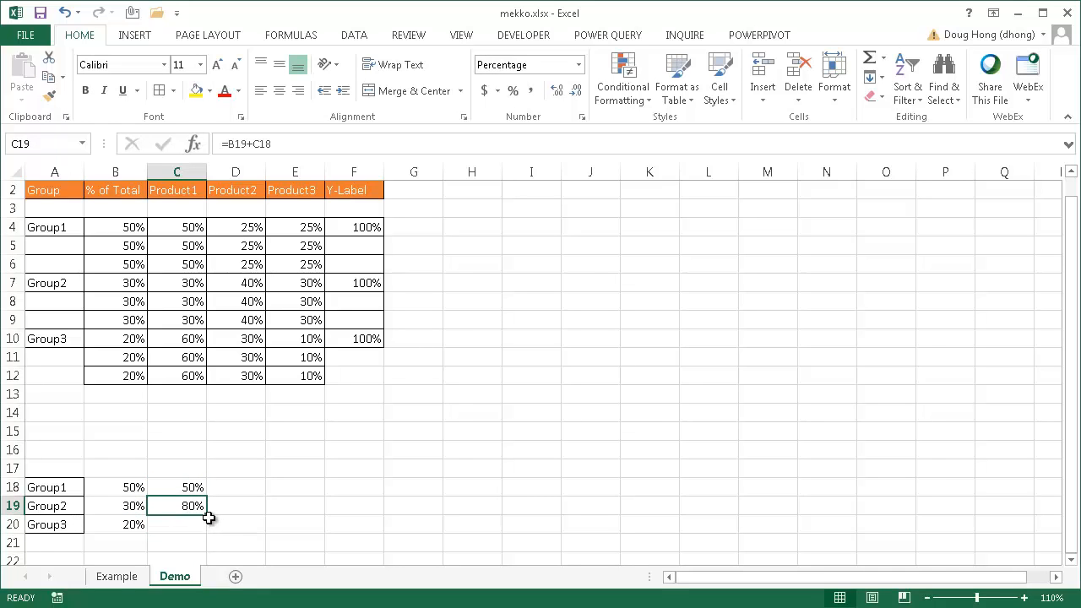
pyautogui.moveTo(207, 513); pyautogui.dragTo(203, 528)
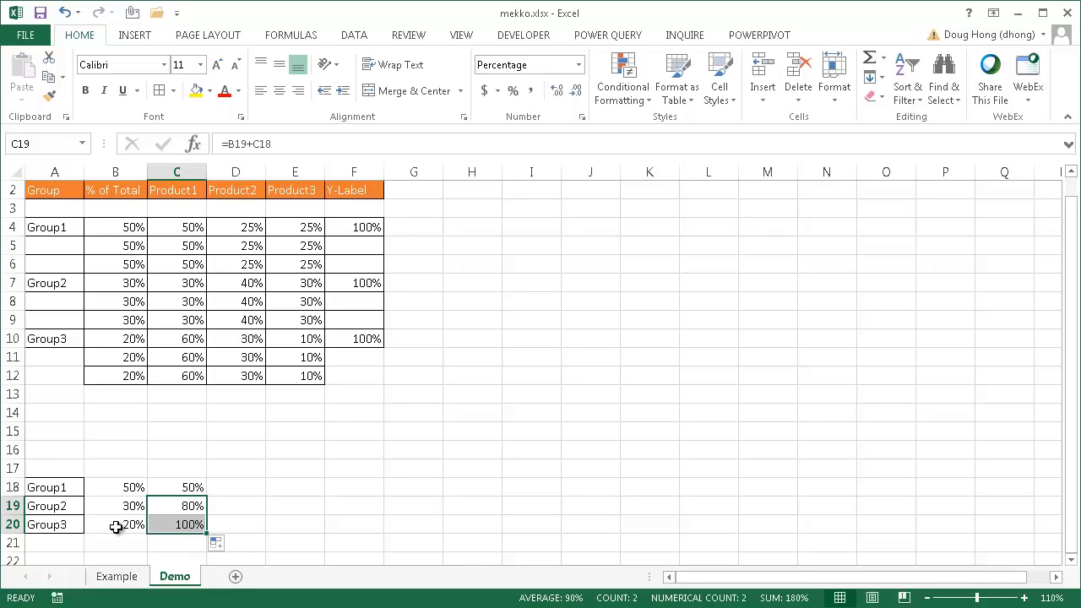
# - Review the cumulative values in C18:C20 against the shares in B18:B20 and the Group1 and Group2 rows of the main table
pyautogui.click(176, 524)
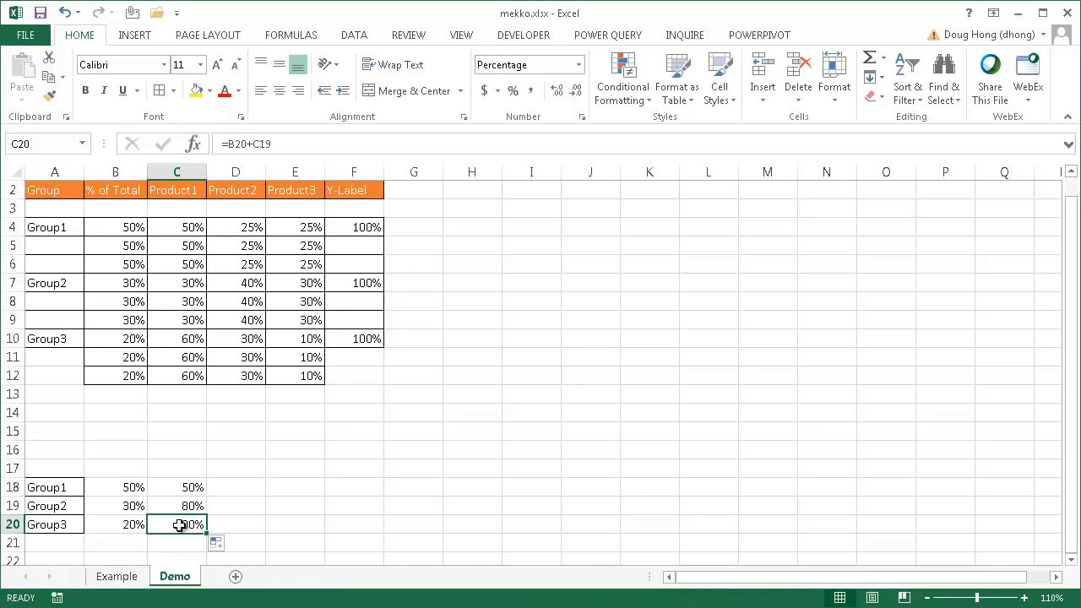
pyautogui.moveTo(191, 487); pyautogui.dragTo(177, 524)
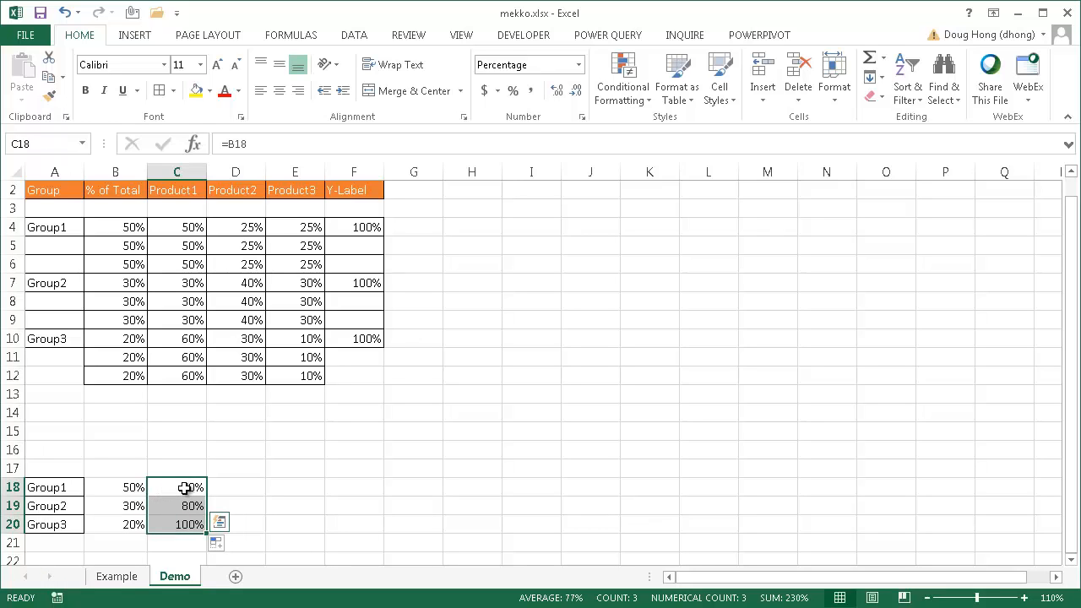
pyautogui.click(138, 492)
pyautogui.click(127, 505)
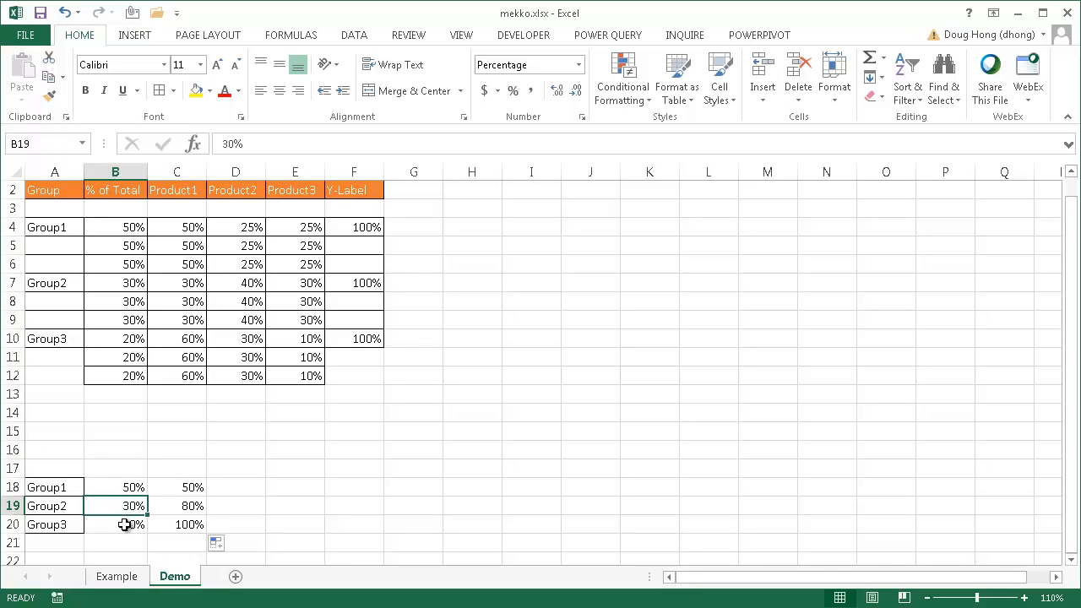
pyautogui.click(125, 524)
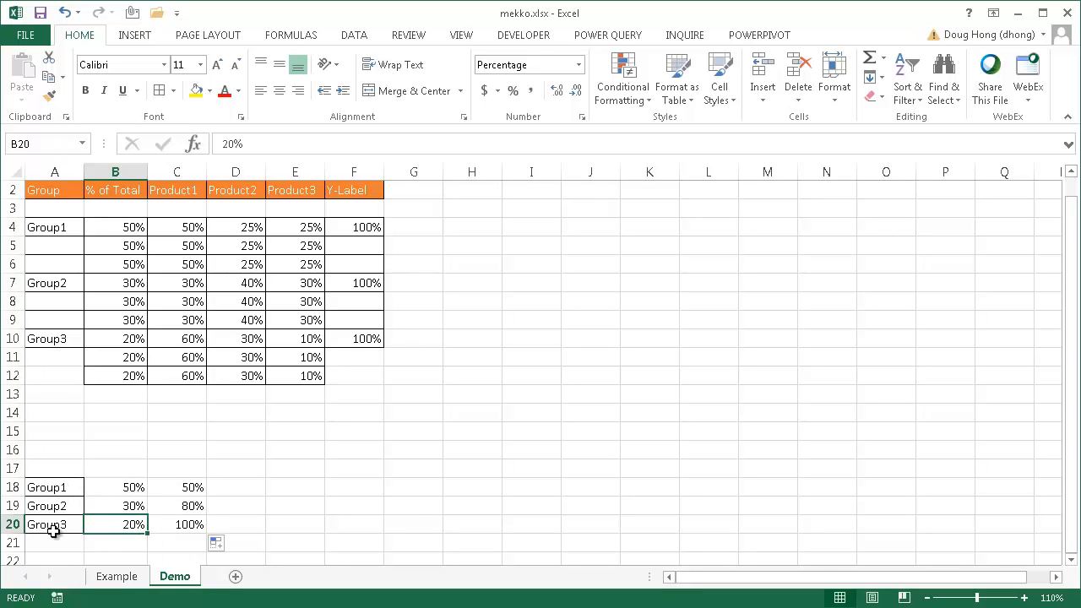
pyautogui.click(193, 488)
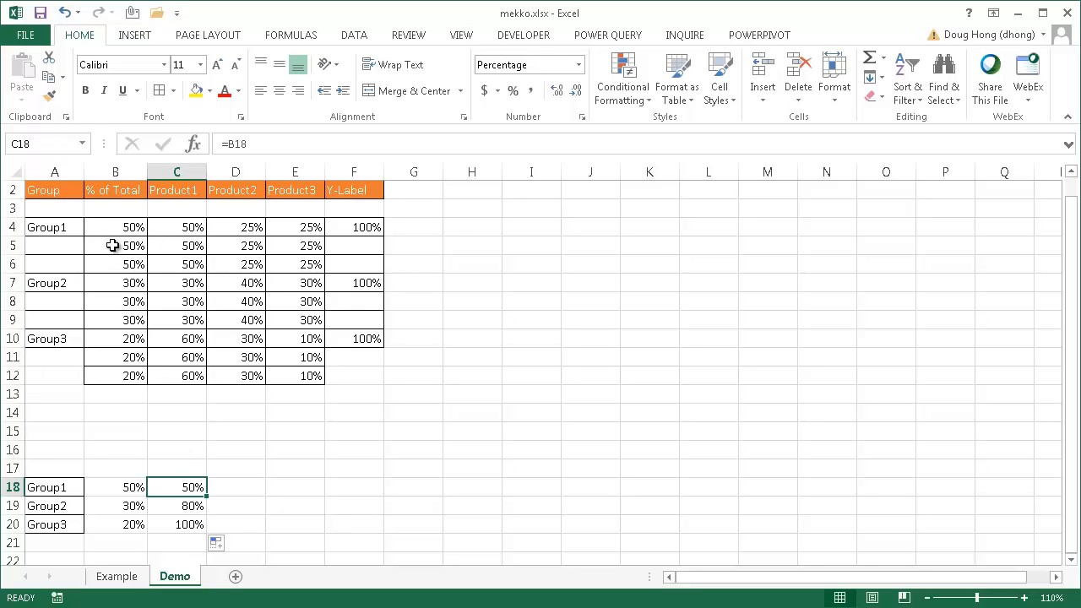
pyautogui.click(144, 278)
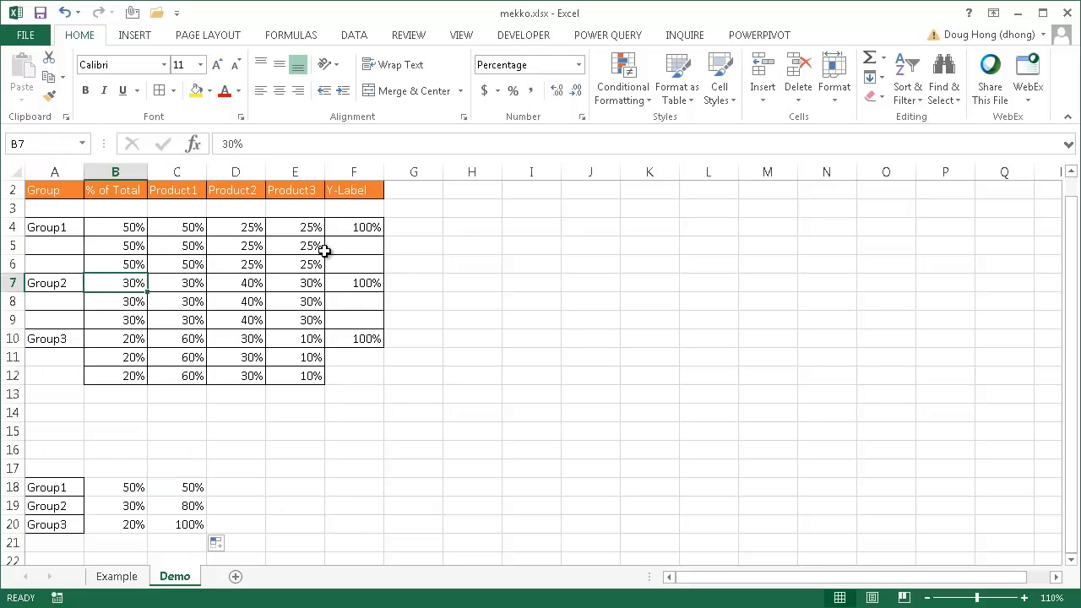
pyautogui.click(109, 245)
pyautogui.click(120, 226)
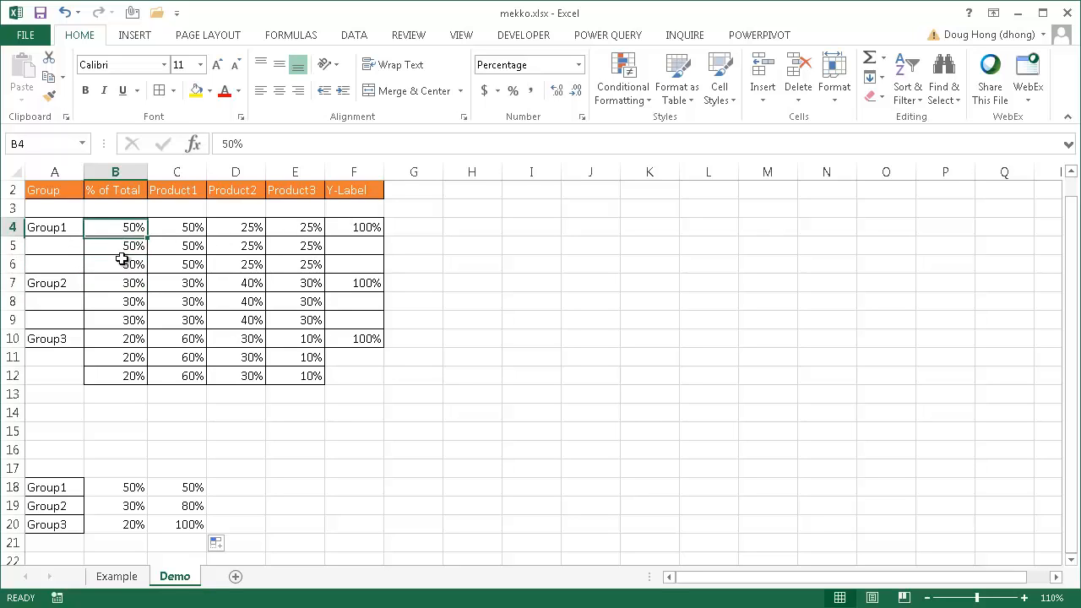
pyautogui.click(123, 251)
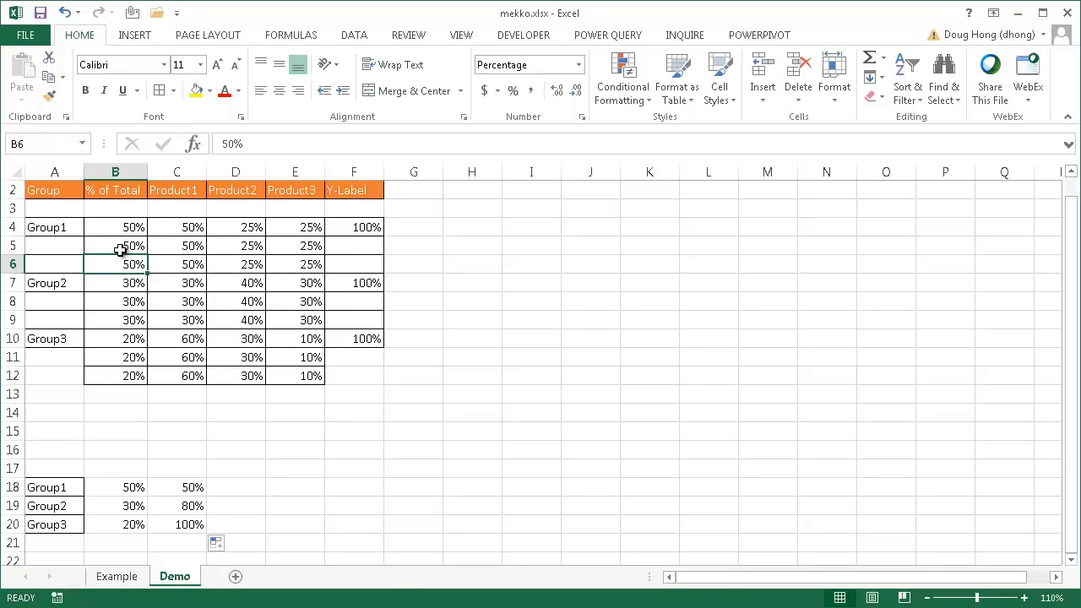
pyautogui.moveTo(118, 246); pyautogui.dragTo(291, 246)
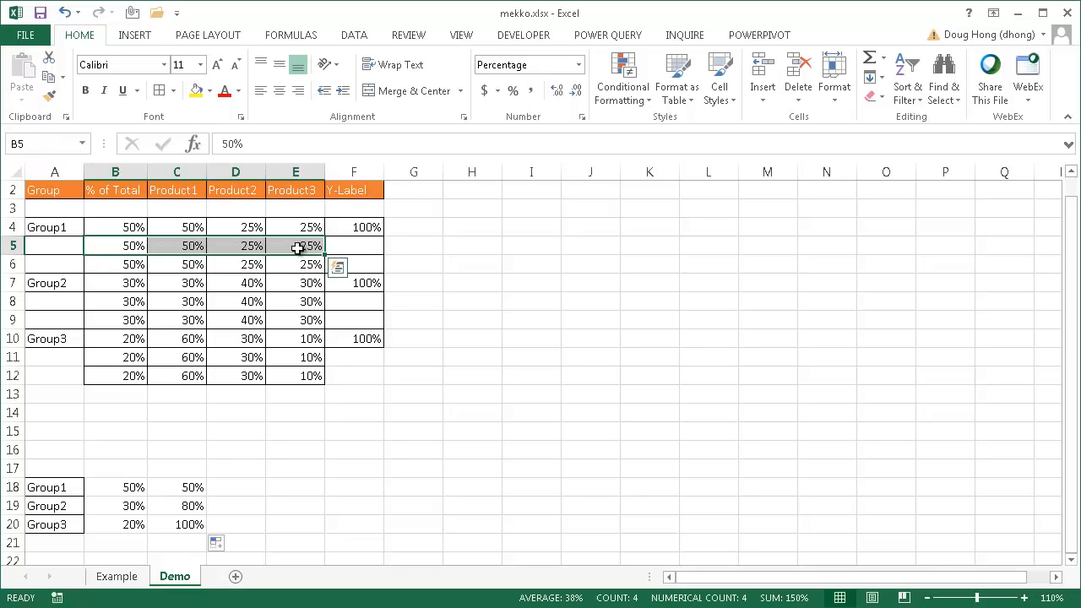
# - Move the Y-Label values of Group1, Group2 and Group3 from F4, F7 and F10 to the middle rows F5, F8 and F11
pyautogui.click(354, 228)
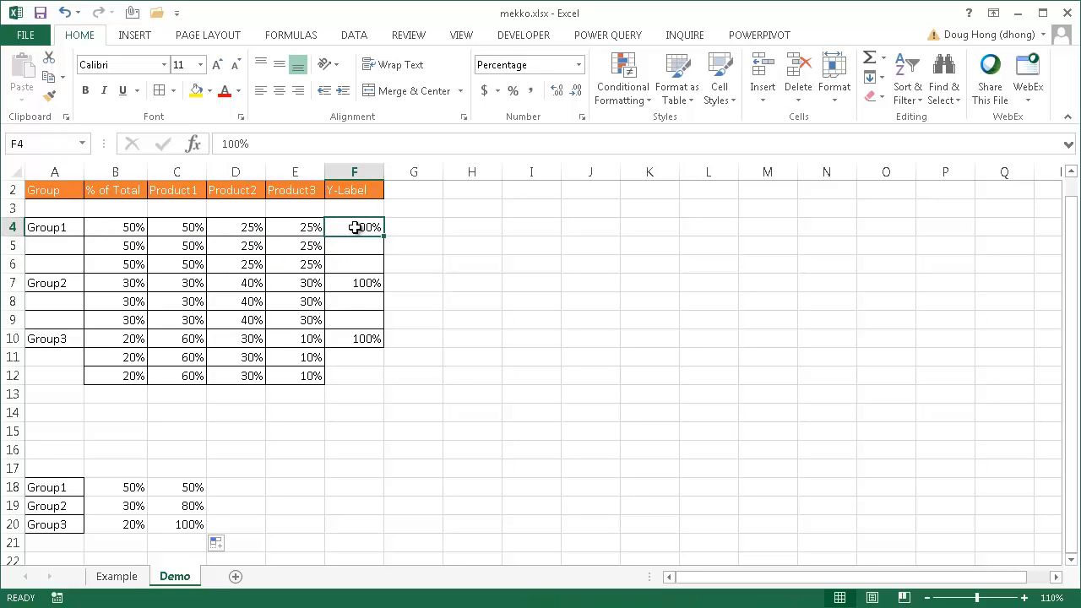
pyautogui.hotkey('ctrl', 'x')
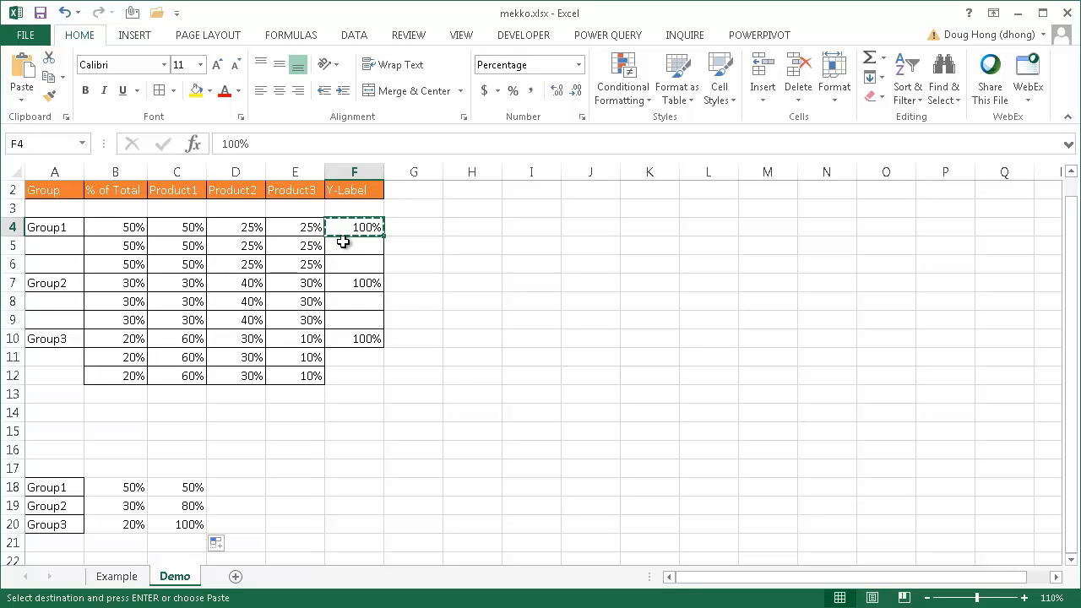
pyautogui.click(346, 242)
pyautogui.hotkey('ctrl', 'v')
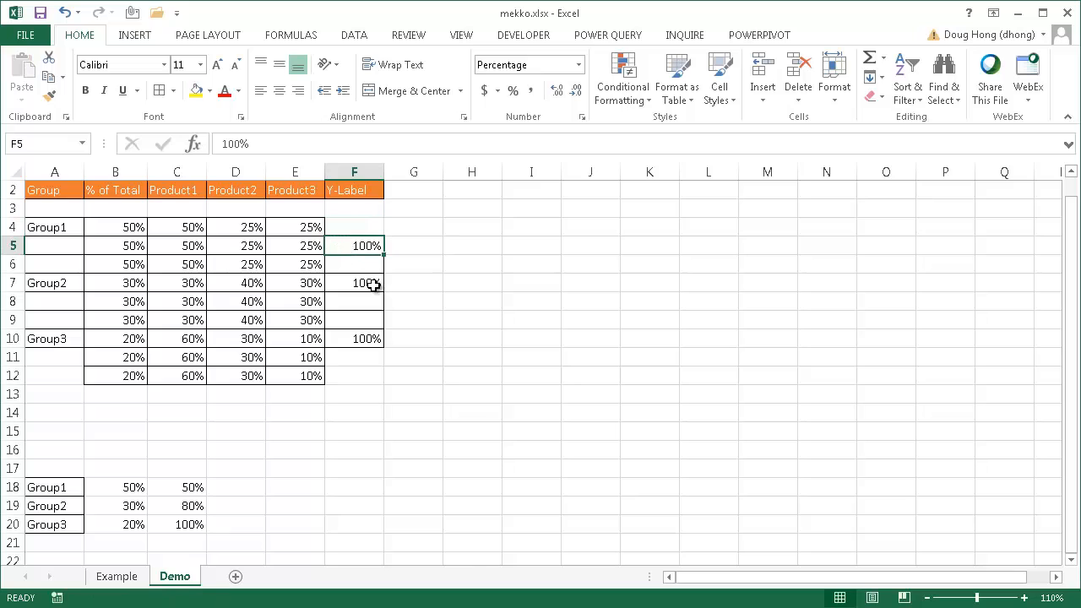
pyautogui.click(373, 284)
pyautogui.hotkey('ctrl', 'c')
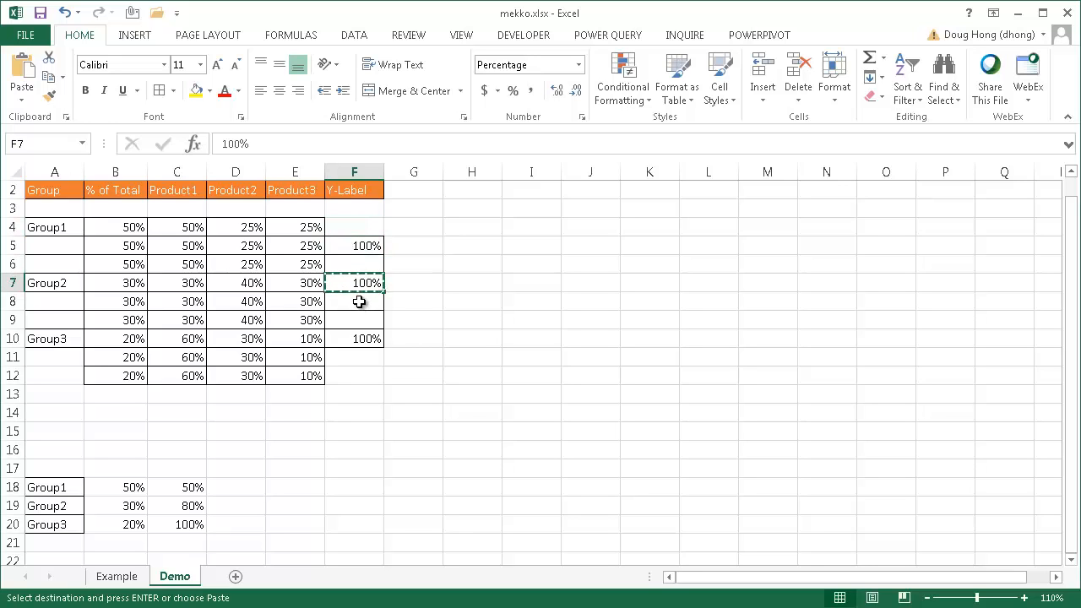
pyautogui.click(358, 301)
pyautogui.hotkey('ctrl', 'v')
pyautogui.click(357, 338)
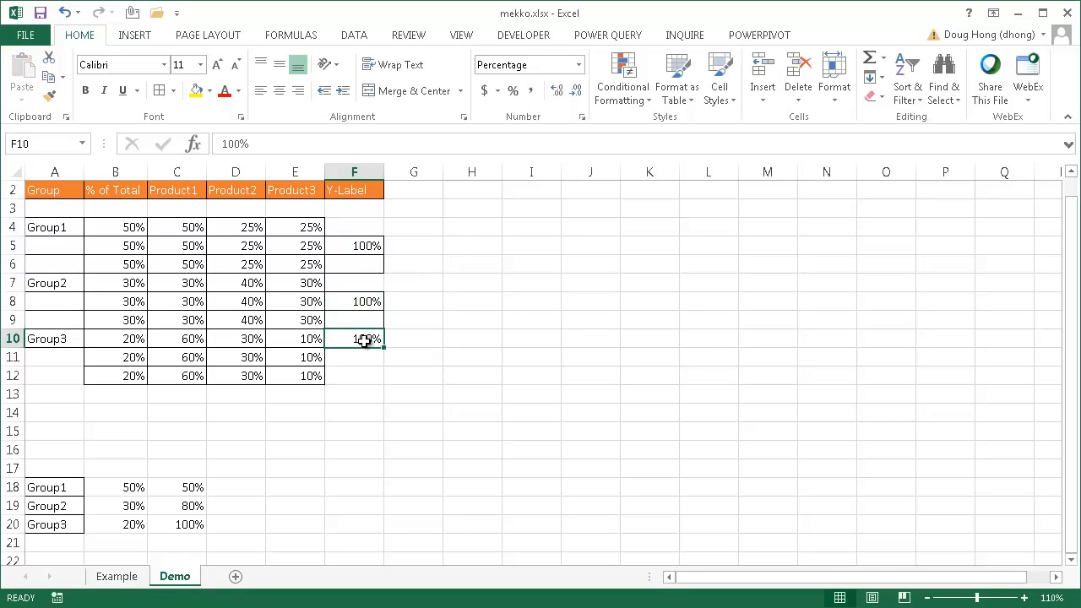
pyautogui.hotkey('ctrl', 'x')
pyautogui.click(354, 360)
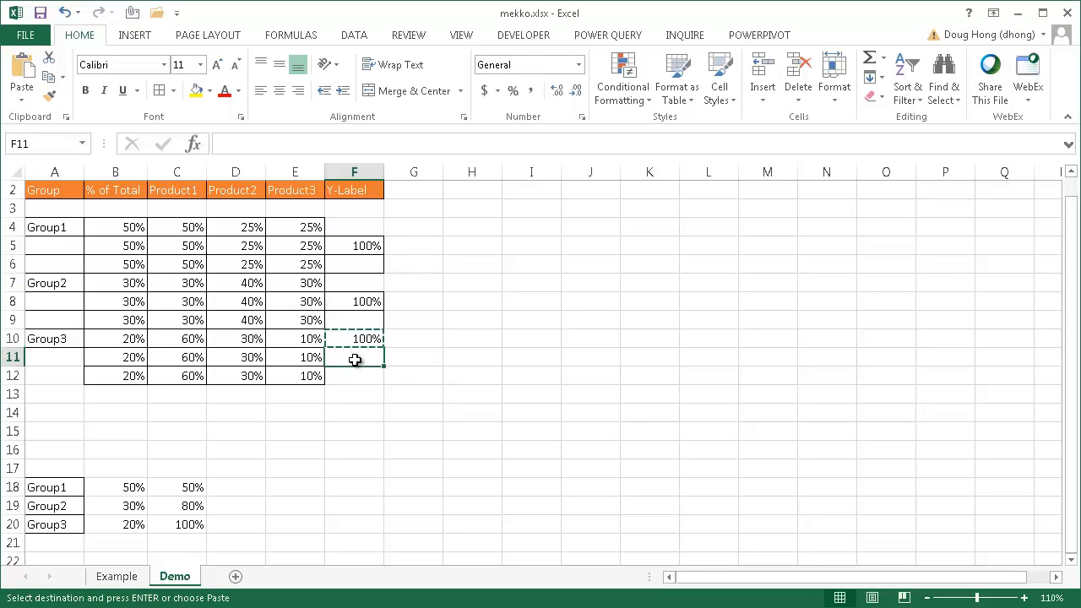
pyautogui.hotkey('ctrl', 'v')
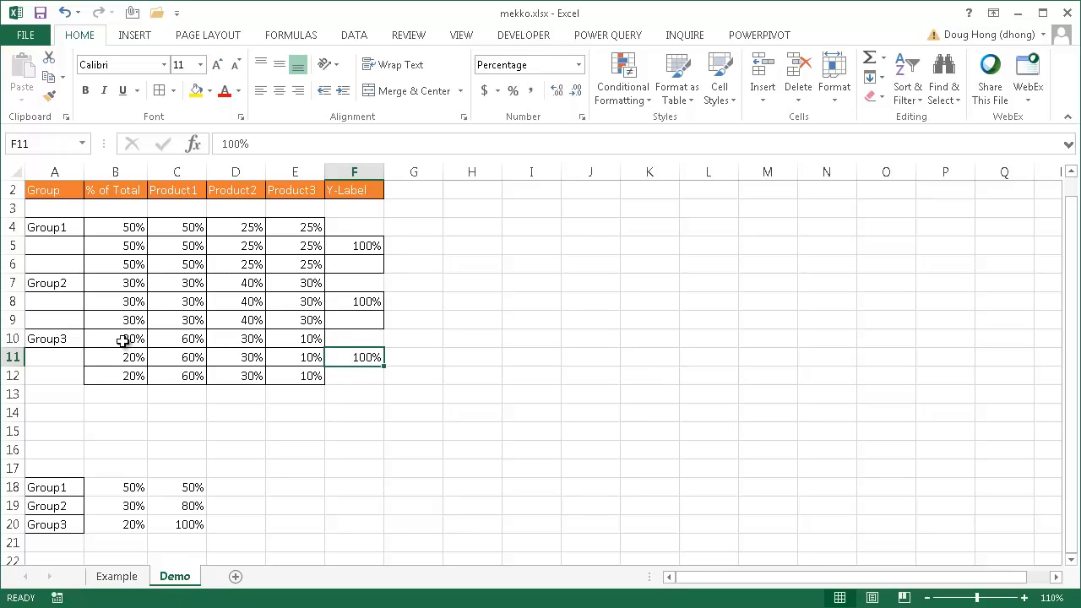
pyautogui.moveTo(124, 341); pyautogui.dragTo(285, 338)
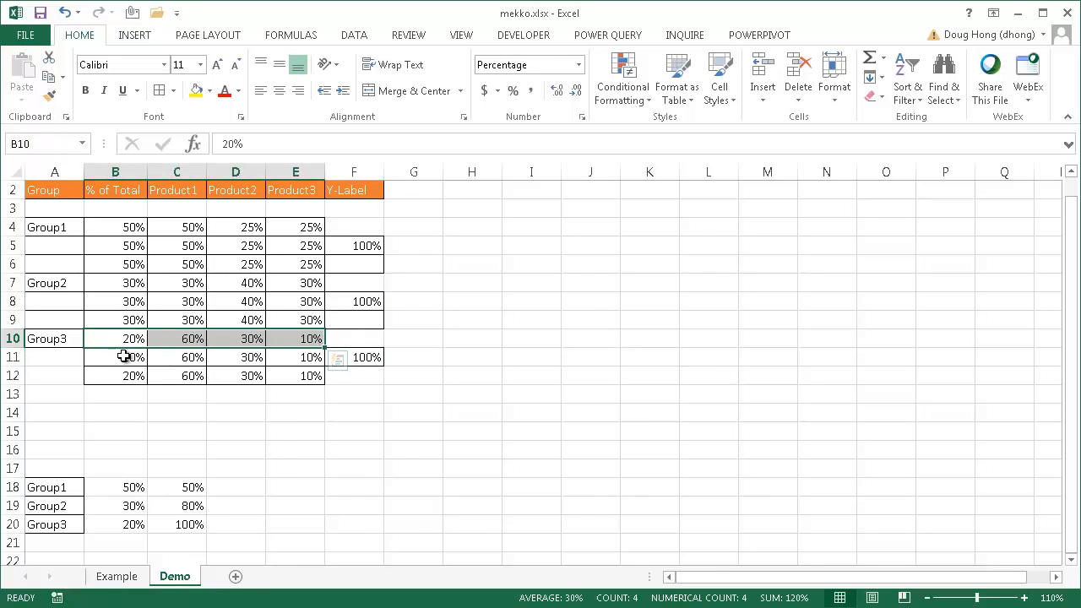
pyautogui.moveTo(123, 356); pyautogui.dragTo(261, 355)
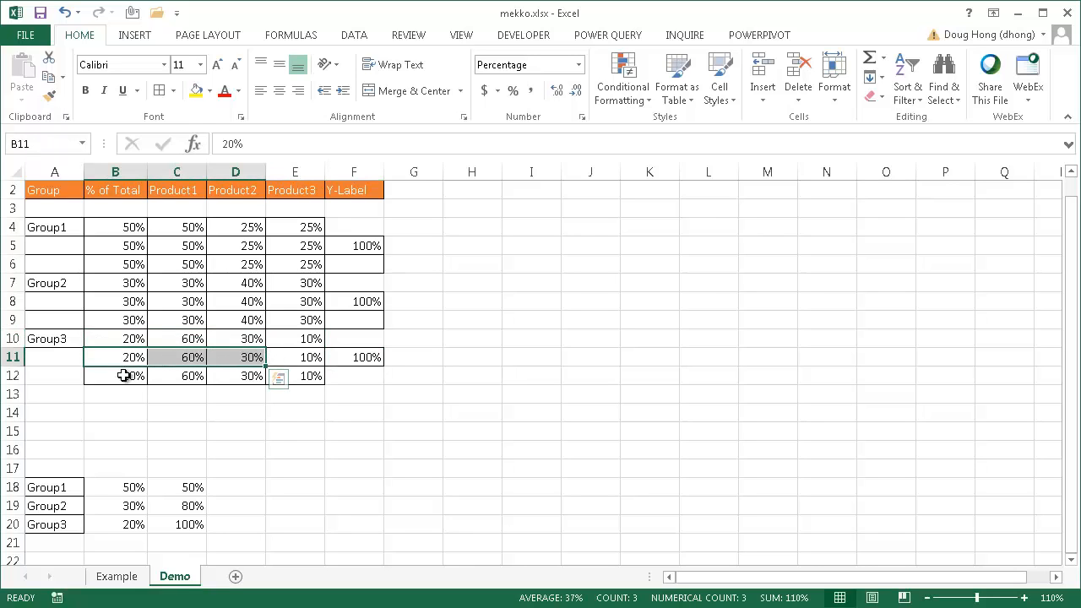
pyautogui.moveTo(123, 375); pyautogui.dragTo(313, 368)
pyautogui.click(355, 356)
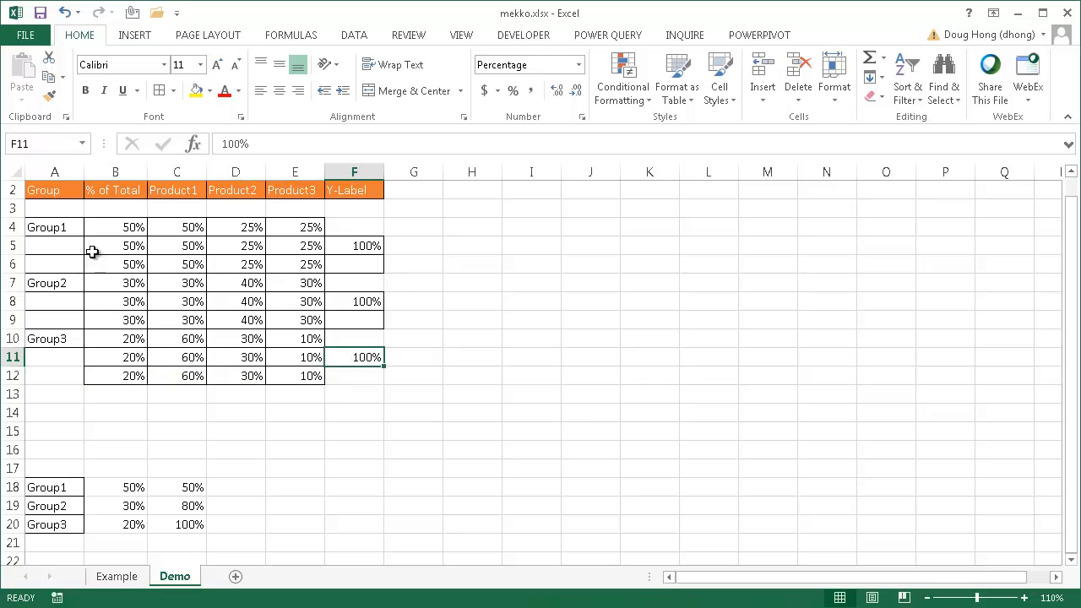
# - Move the Group1, Group2 and Group3 labels from A4, A7 and A10 to the middle rows A5, A8 and A11
pyautogui.moveTo(73, 227)
pyautogui.mouseDown()
pyautogui.moveTo(70, 279)
pyautogui.moveTo(70, 228)
pyautogui.mouseUp()
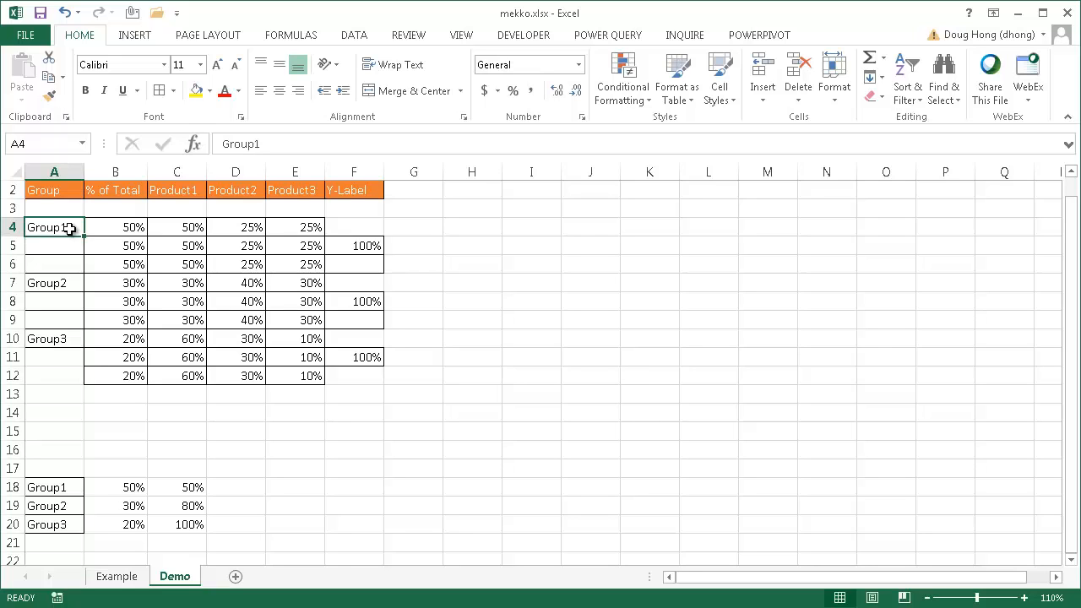
pyautogui.hotkey('ctrl', 'c')
pyautogui.click(63, 242)
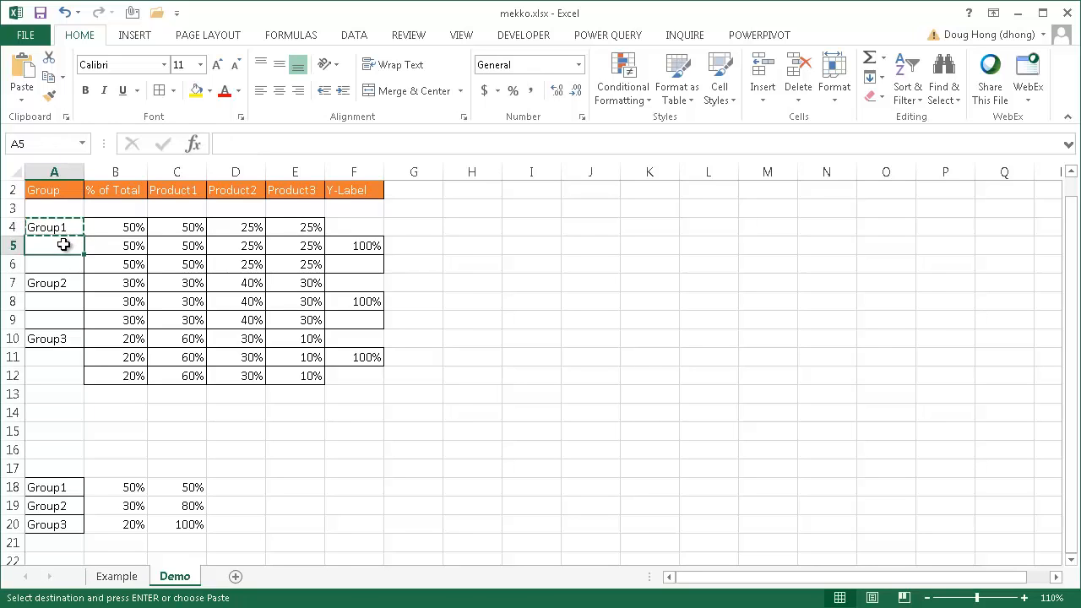
pyautogui.press('Return')
pyautogui.click(51, 284)
pyautogui.hotkey('ctrl', 'x')
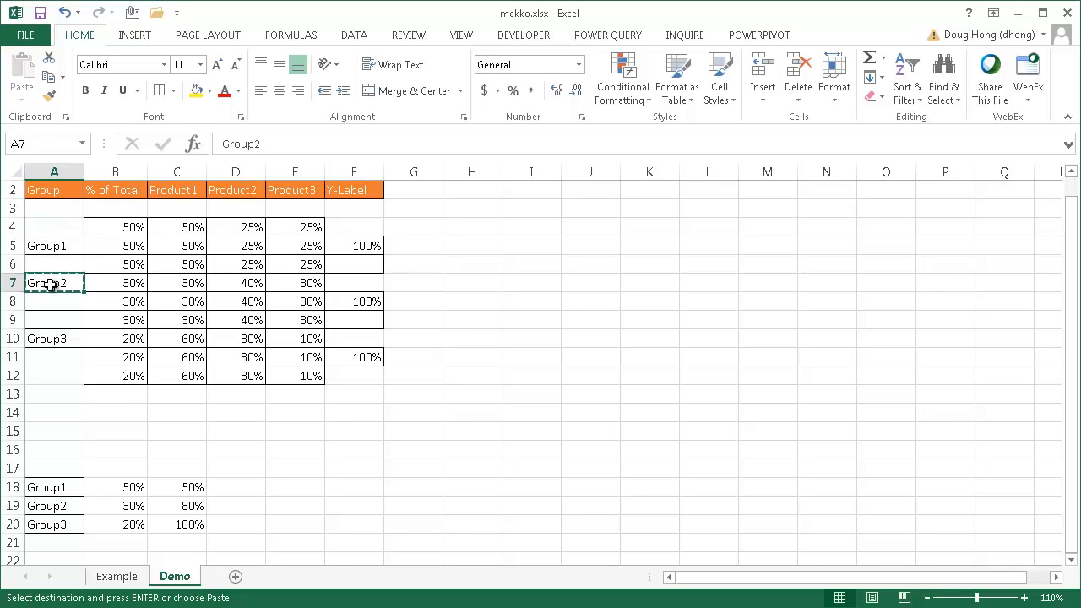
pyautogui.click(51, 301)
pyautogui.press('Return')
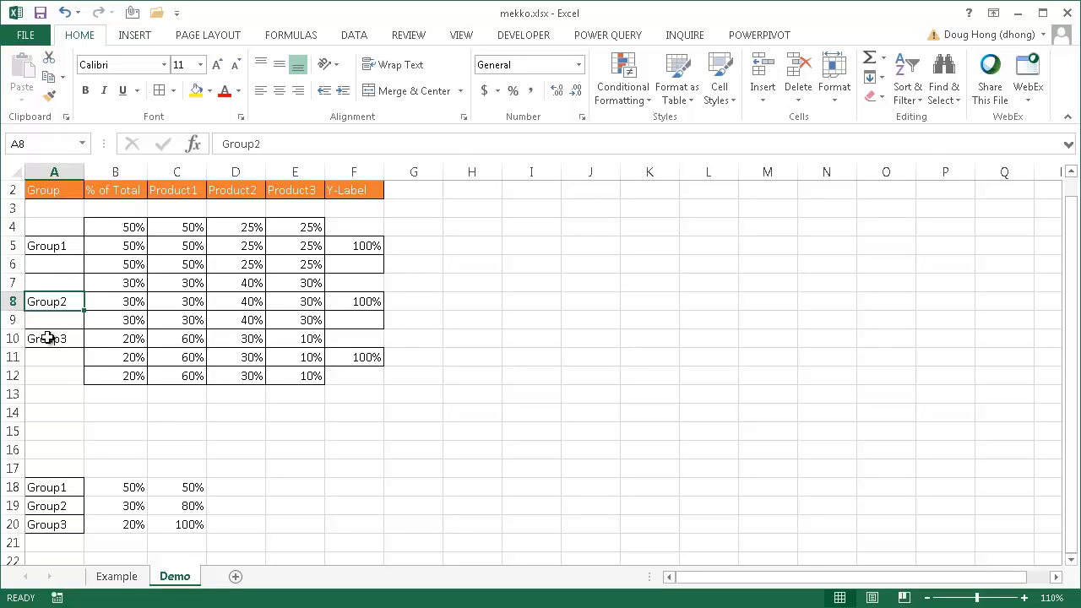
pyautogui.click(49, 339)
pyautogui.hotkey('ctrl', 'x')
pyautogui.click(52, 362)
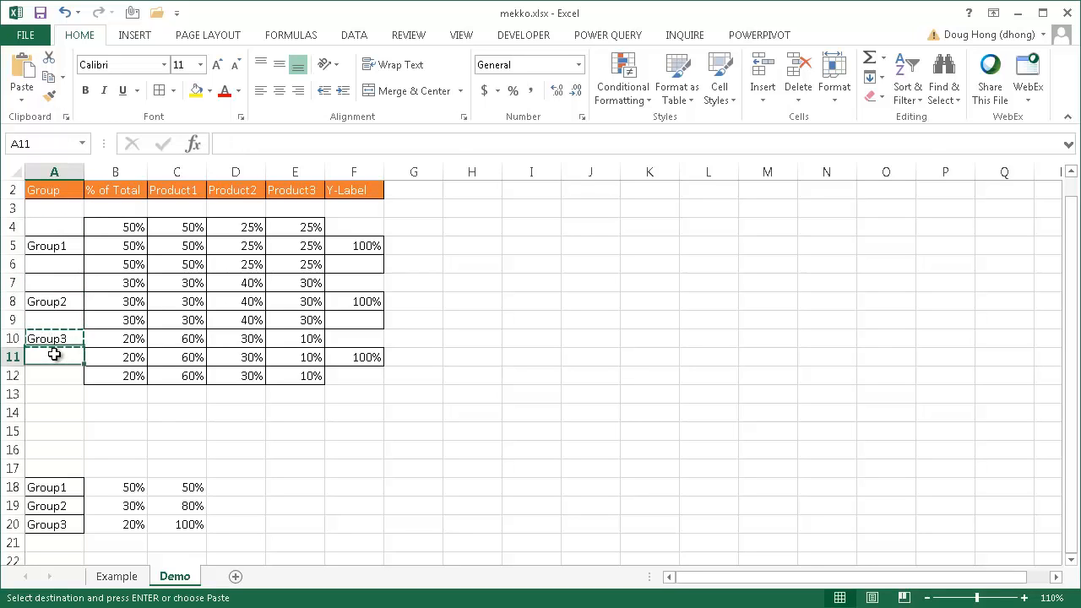
pyautogui.press('Return')
pyautogui.click(159, 432)
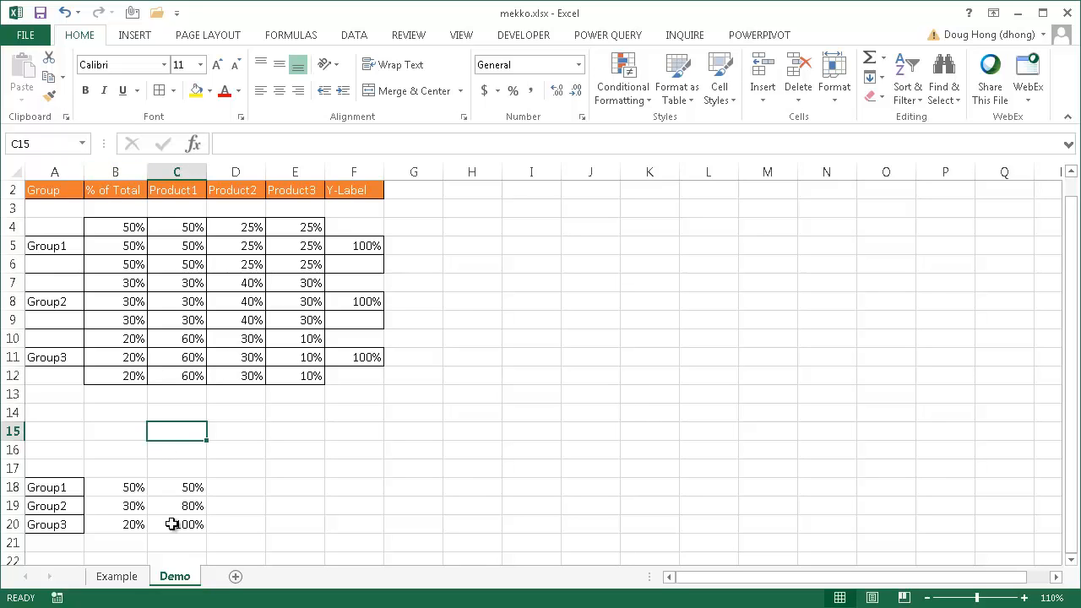
# - Compare the cumulative positions in column B of the Example sheet with the % of Total column on the Demo sheet
pyautogui.click(135, 580)
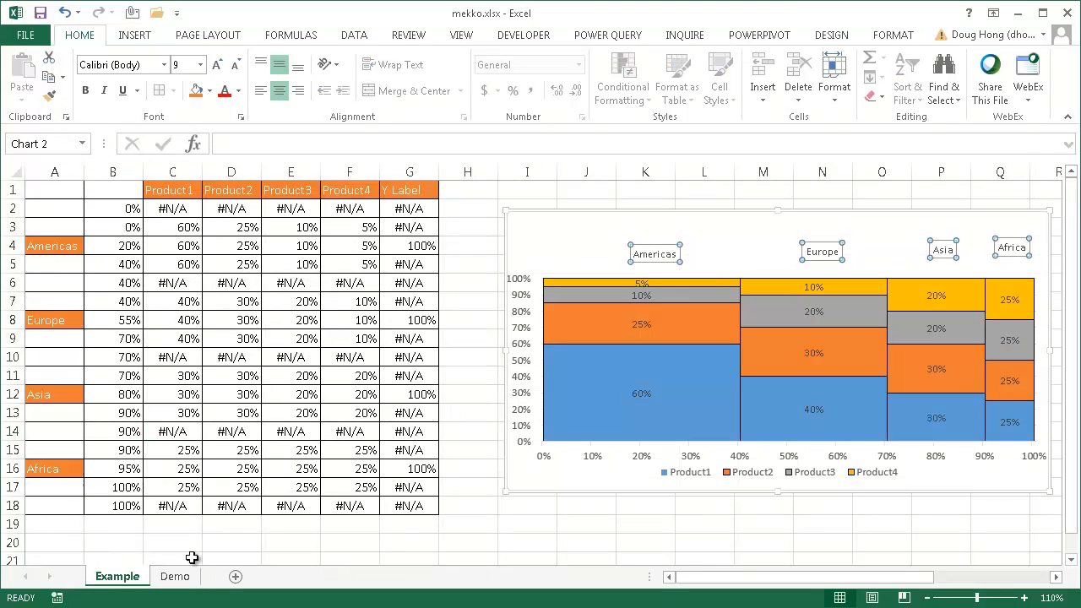
pyautogui.click(118, 167)
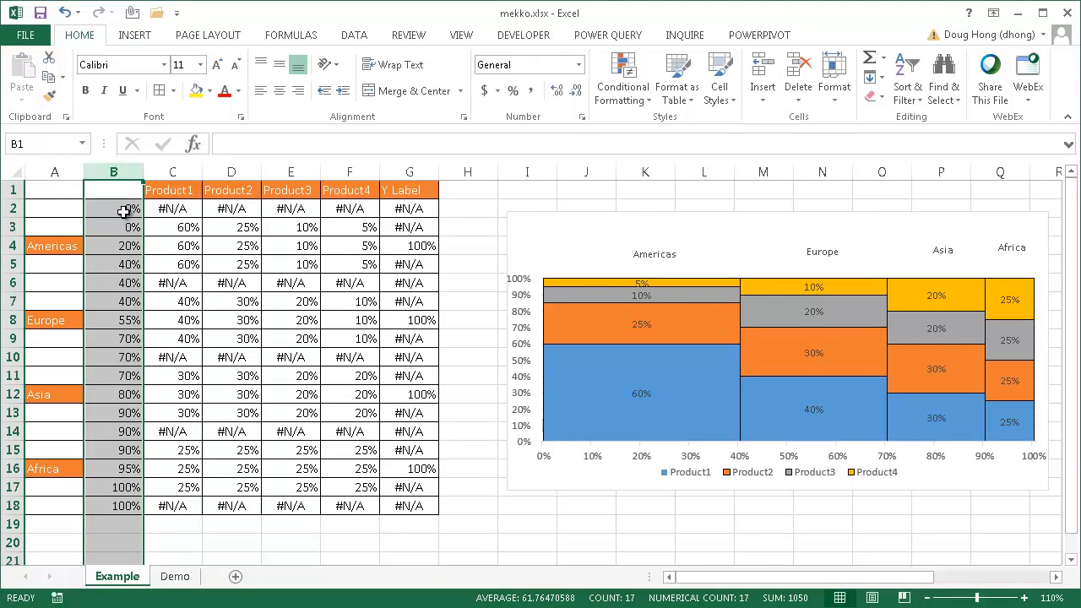
pyautogui.click(123, 246)
pyautogui.click(123, 280)
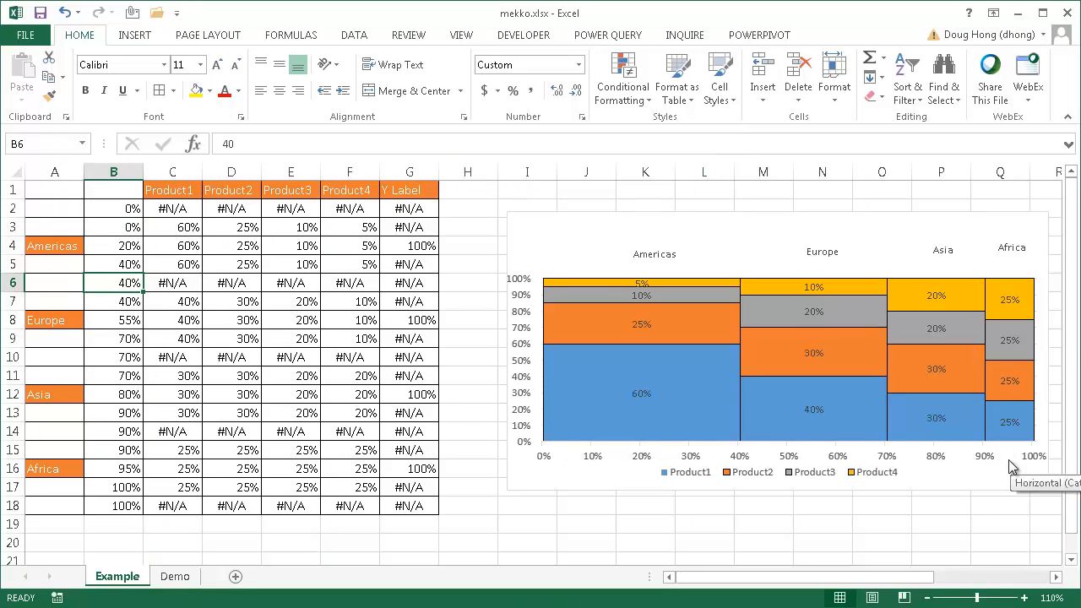
pyautogui.click(175, 577)
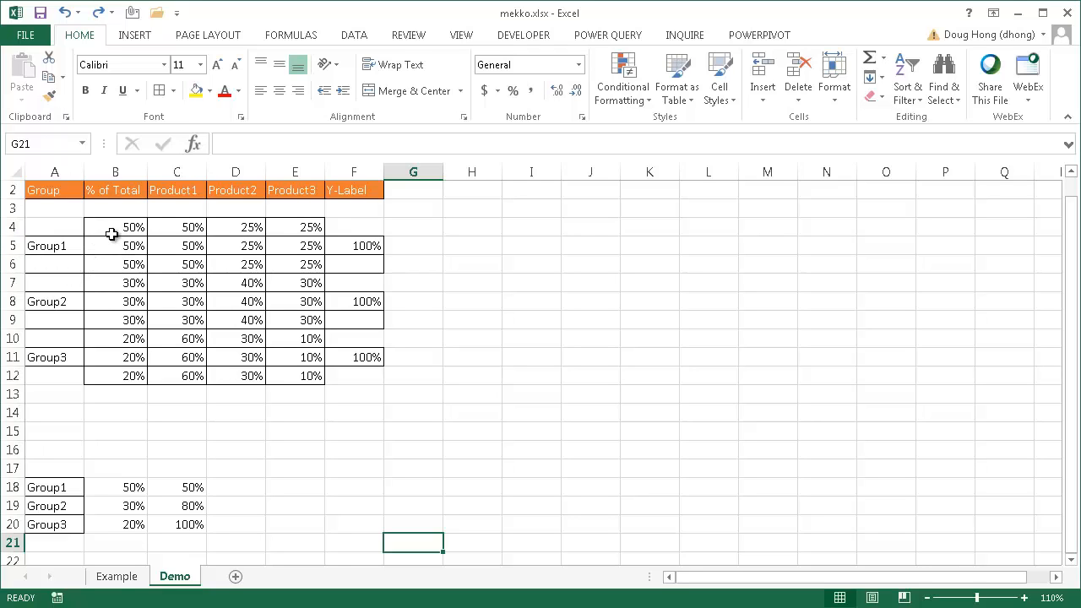
pyautogui.moveTo(109, 230); pyautogui.dragTo(125, 373)
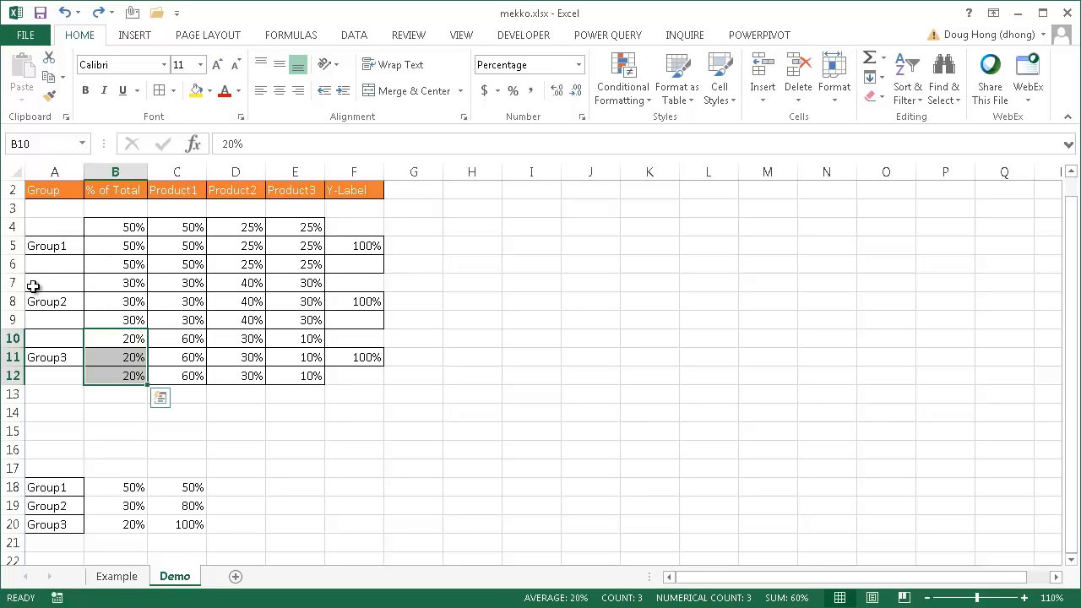
# - Insert a blank row above the Group2 block at row 7 and another above the Group3 block at row 11
pyautogui.click(6, 283)
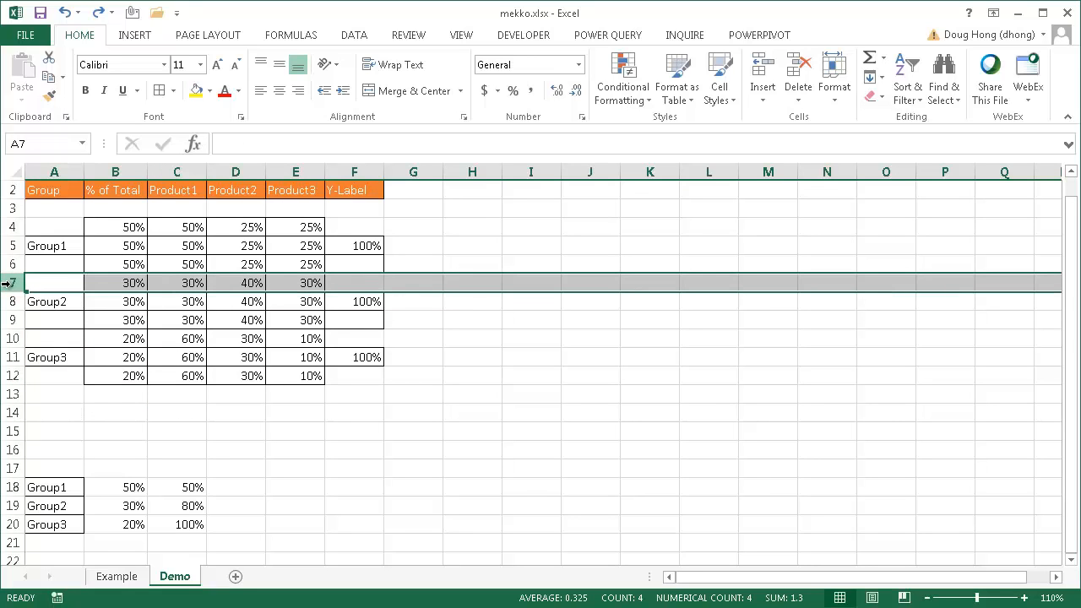
pyautogui.rightClick(7, 283)
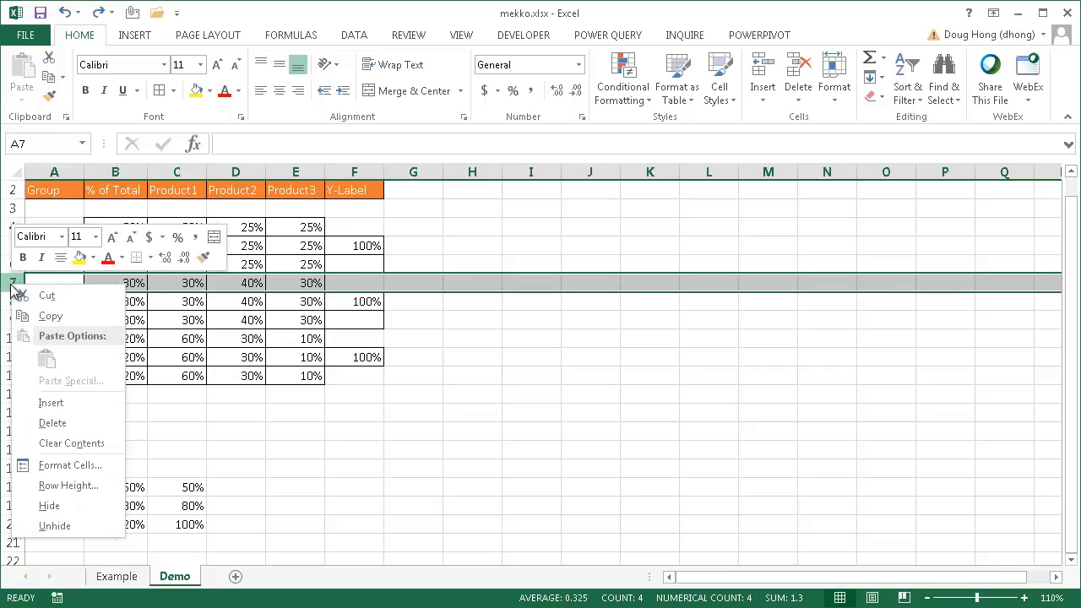
pyautogui.click(65, 402)
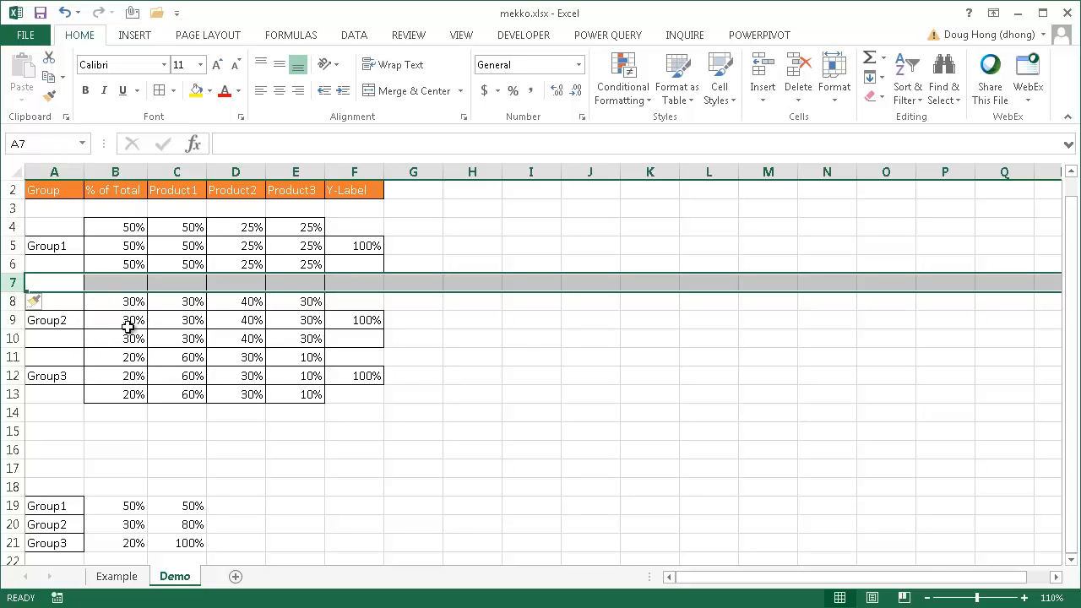
pyautogui.click(7, 356)
pyautogui.rightClick(11, 360)
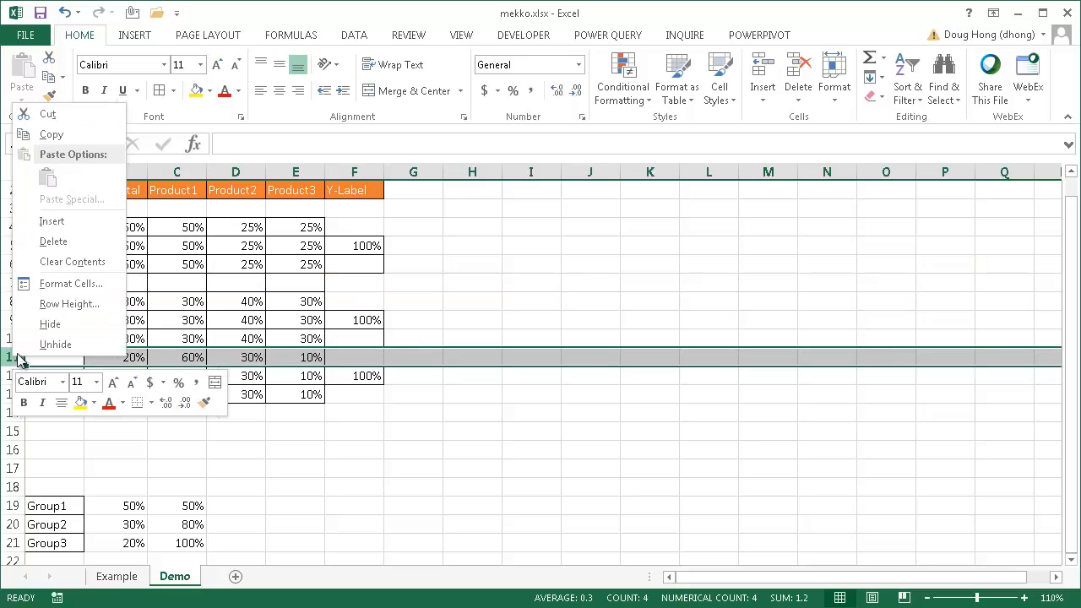
pyautogui.click(85, 221)
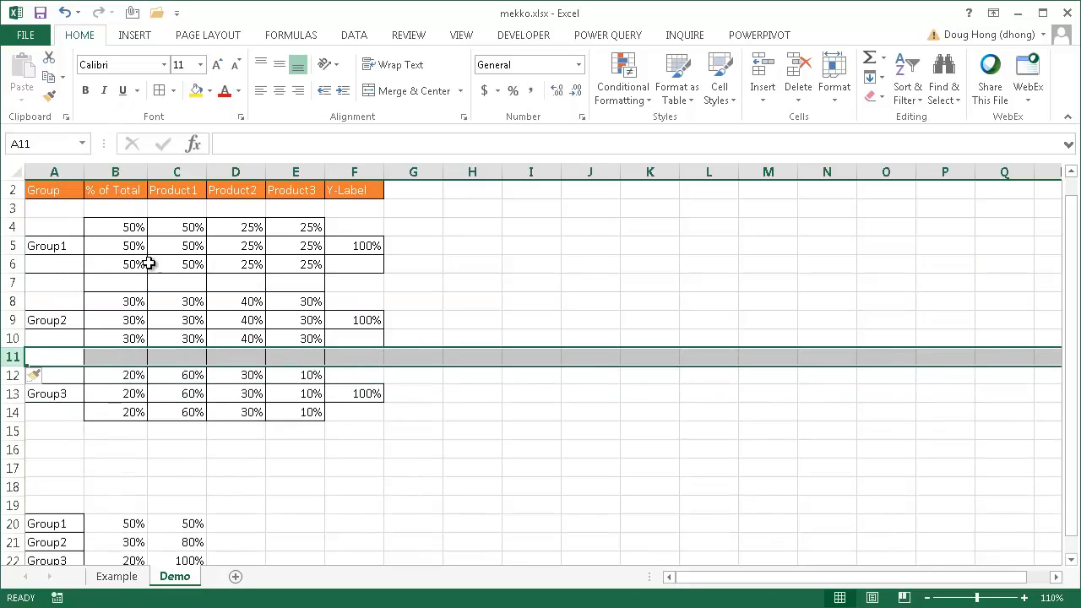
pyautogui.click(411, 425)
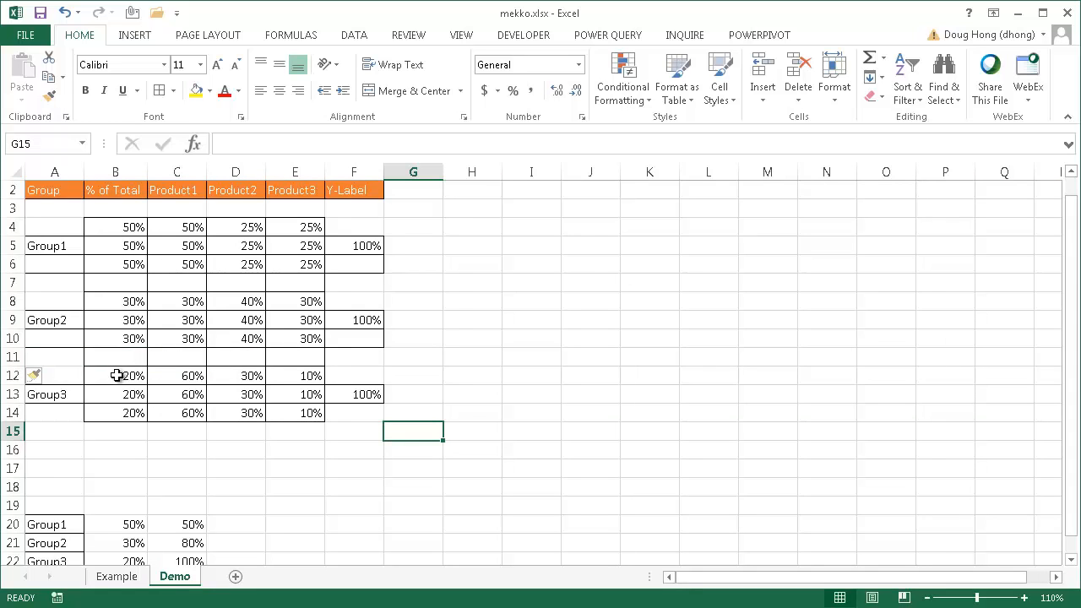
# - Remove all cell borders from the table body A4:F14
pyautogui.click(64, 231)
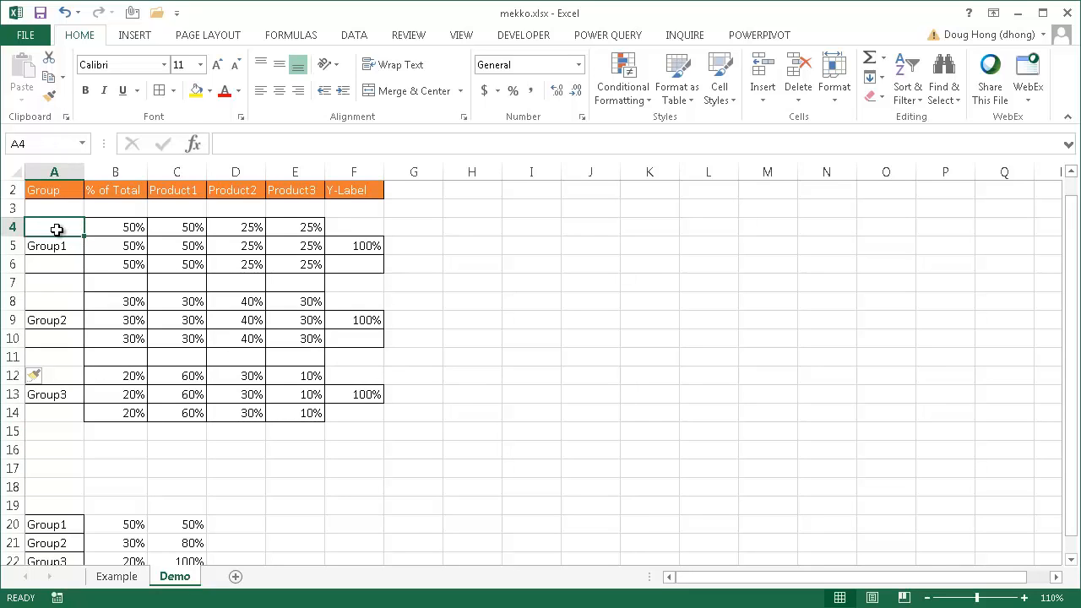
pyautogui.moveTo(63, 233); pyautogui.dragTo(354, 421)
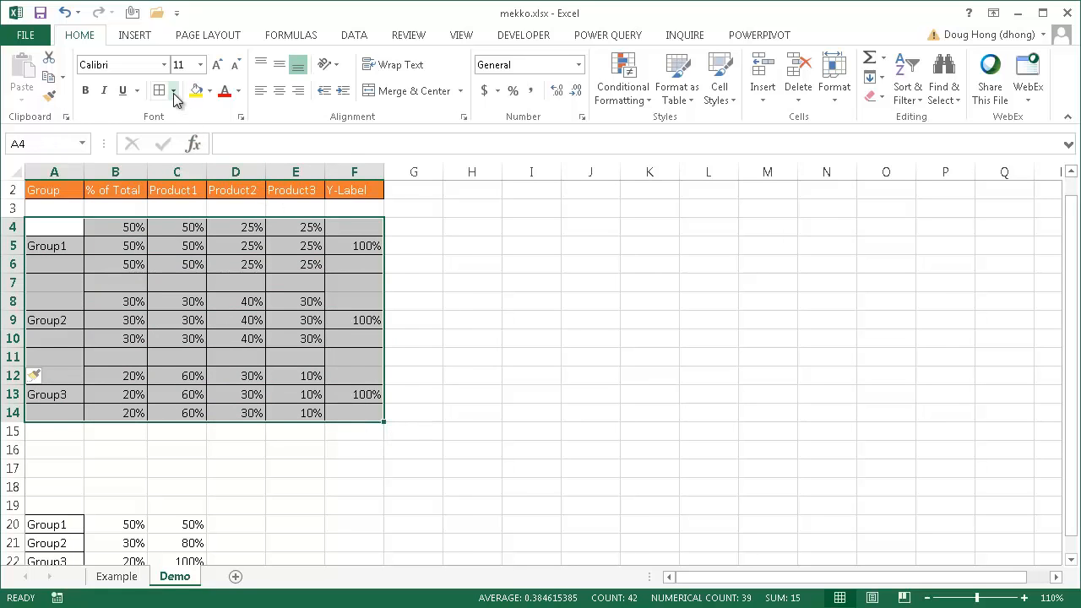
pyautogui.click(172, 90)
pyautogui.click(187, 218)
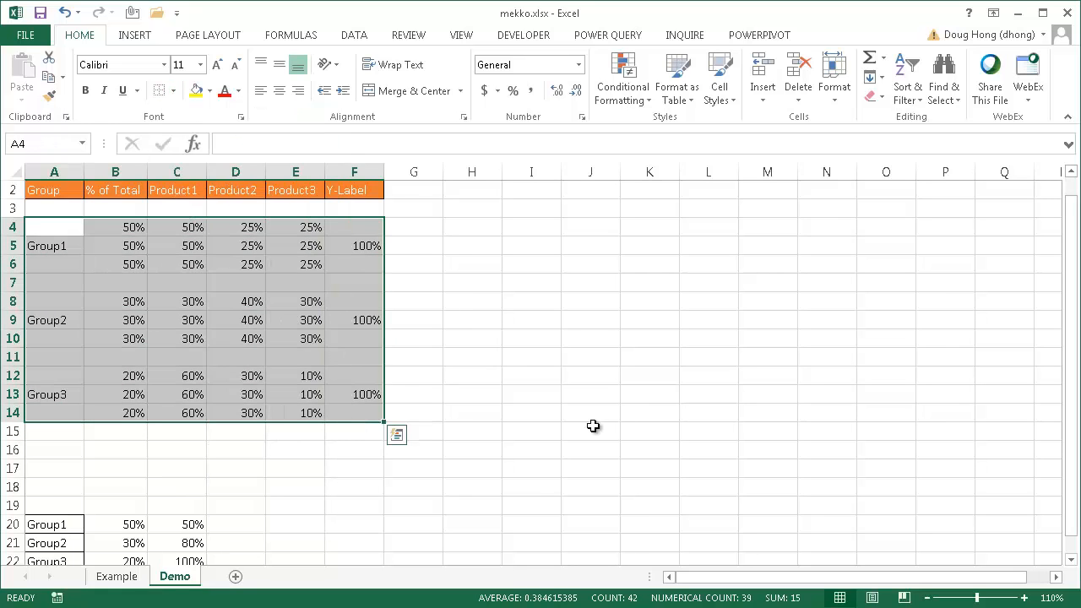
pyautogui.click(636, 452)
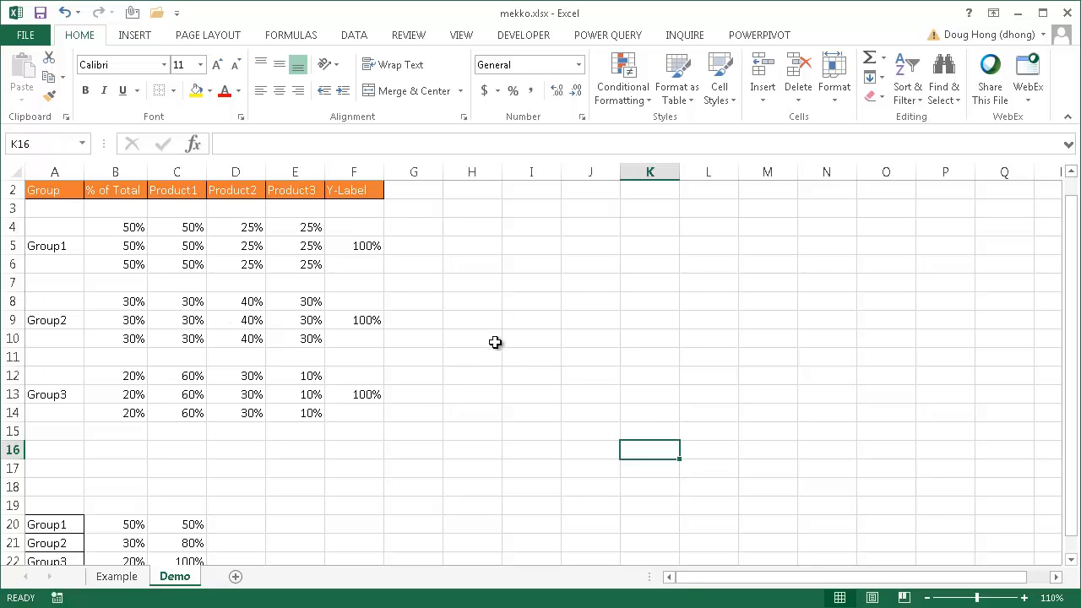
# - Delete the empty rows 17 and 18 above the small cumulative table
pyautogui.click(9, 467)
pyautogui.moveTo(9, 468); pyautogui.dragTo(10, 488)
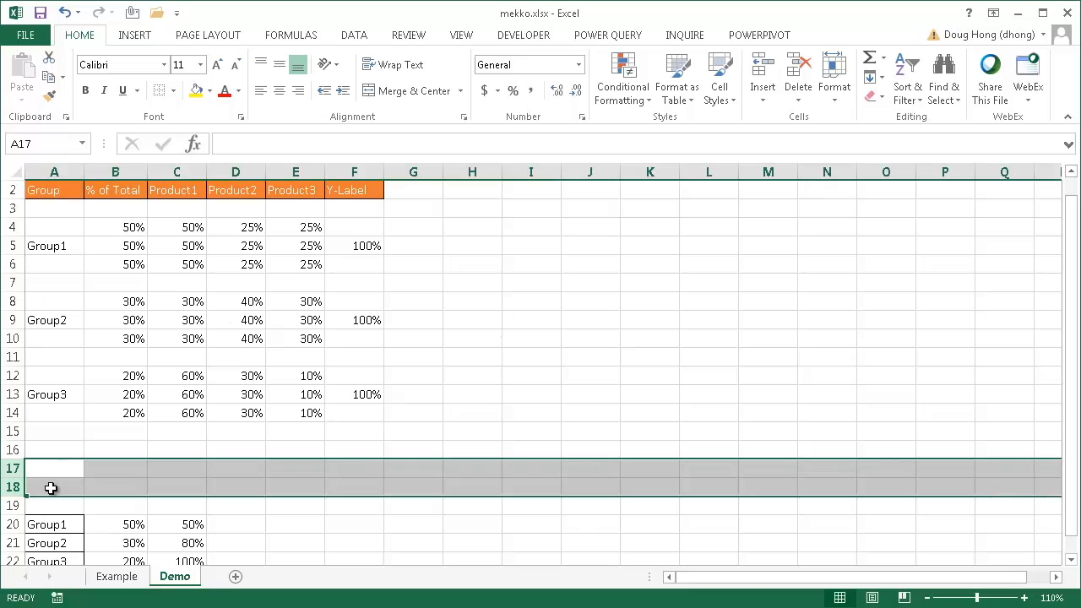
pyautogui.rightClick(9, 469)
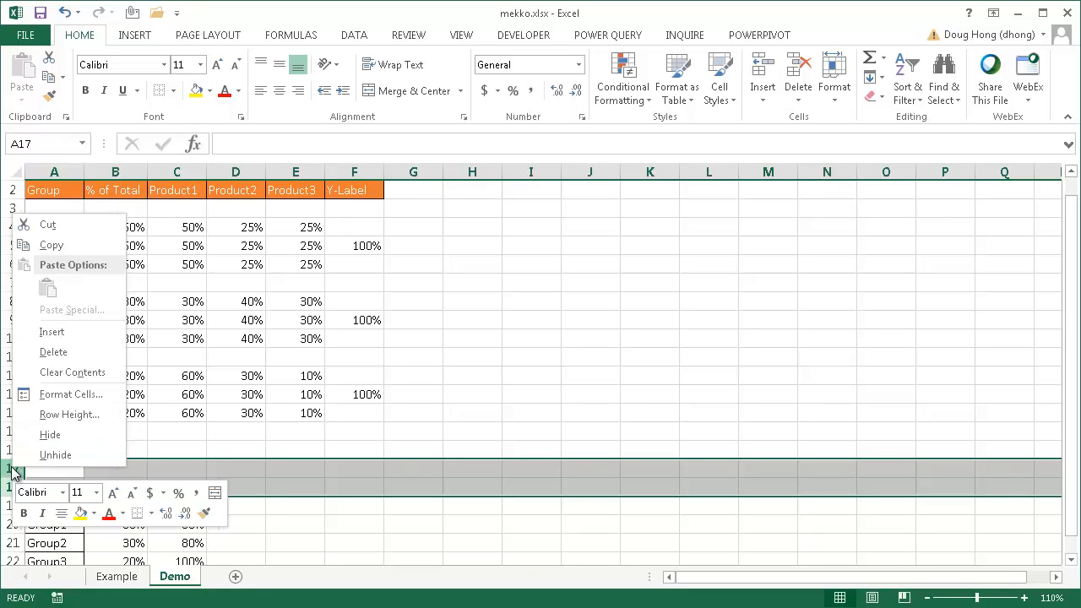
pyautogui.click(69, 352)
# - Enter 0% in both B3 and B4 as the starting position in the % of Total column
pyautogui.click(113, 207)
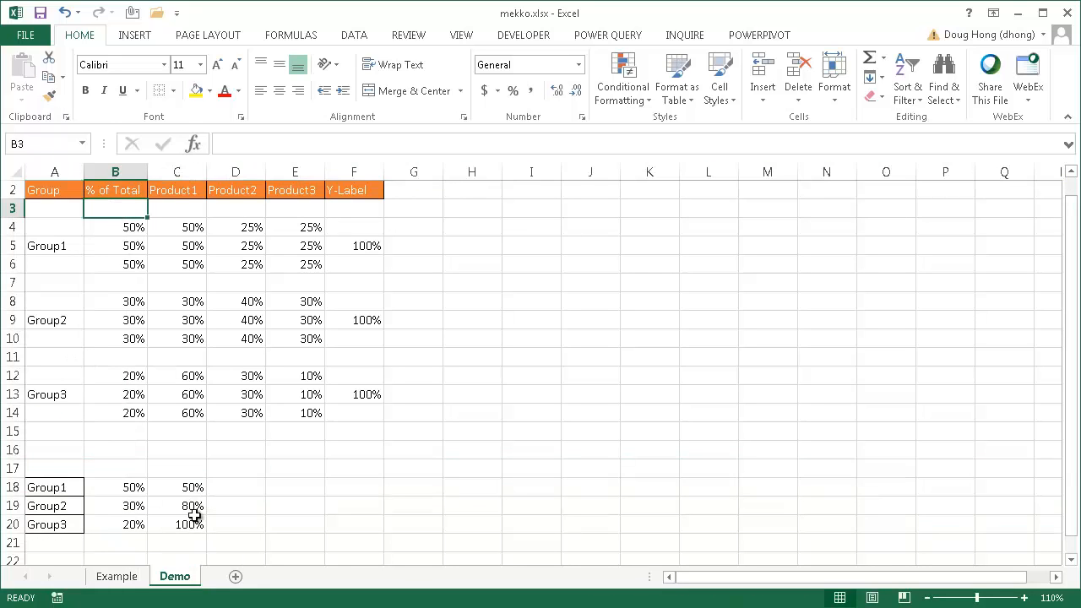
pyautogui.moveTo(188, 486); pyautogui.dragTo(184, 526)
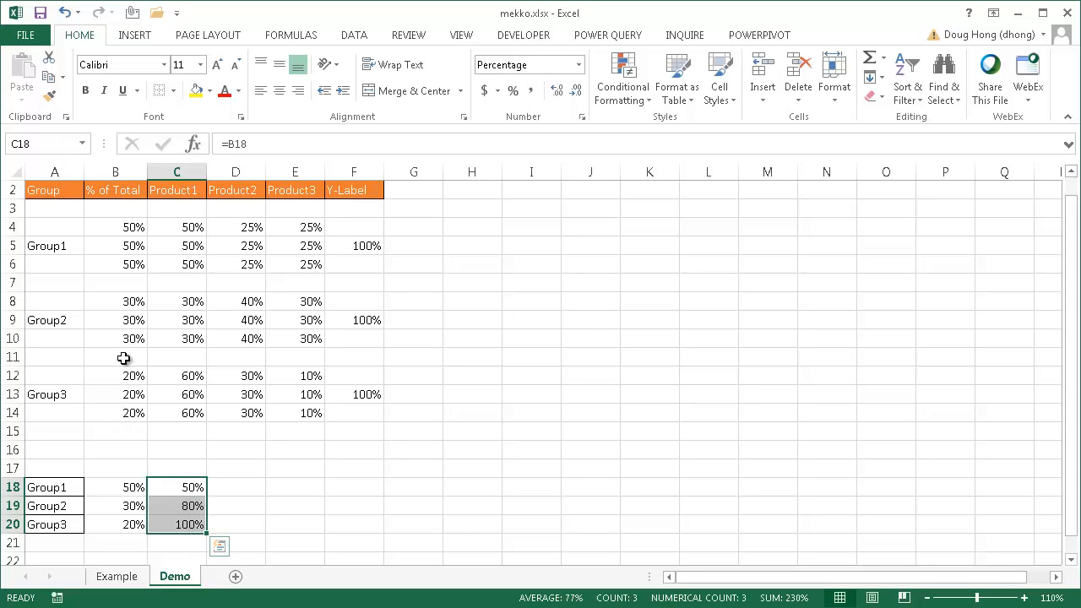
pyautogui.click(116, 172)
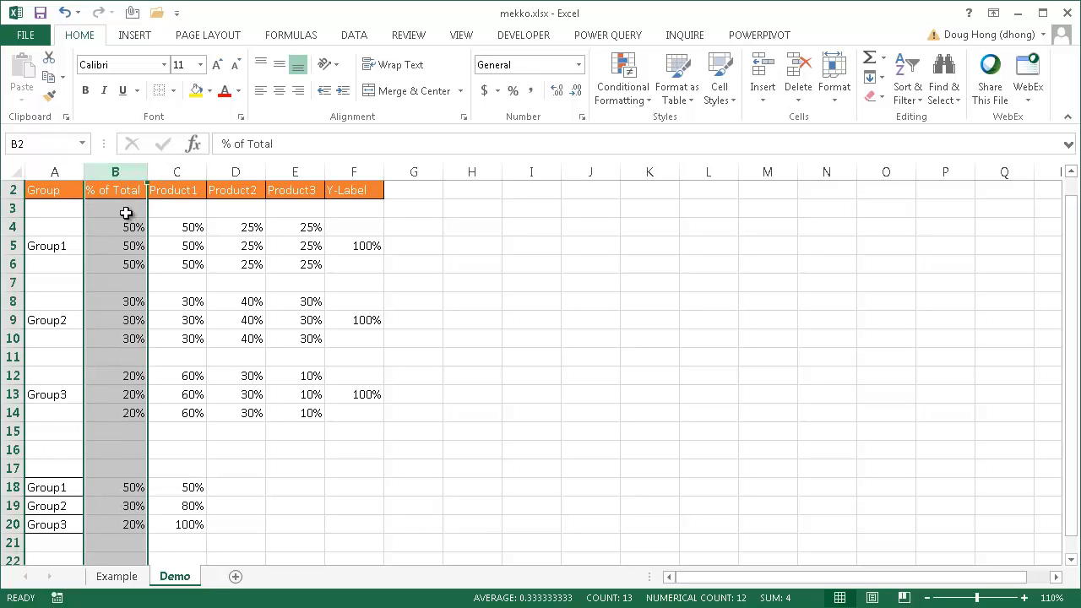
pyautogui.click(125, 211)
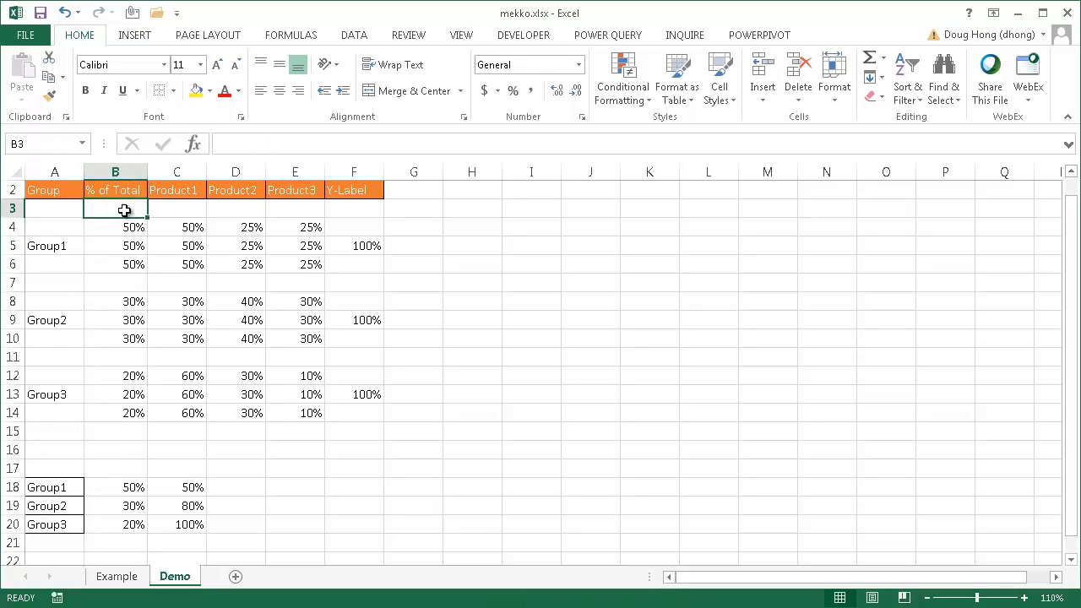
pyautogui.moveTo(124, 210); pyautogui.dragTo(125, 226)
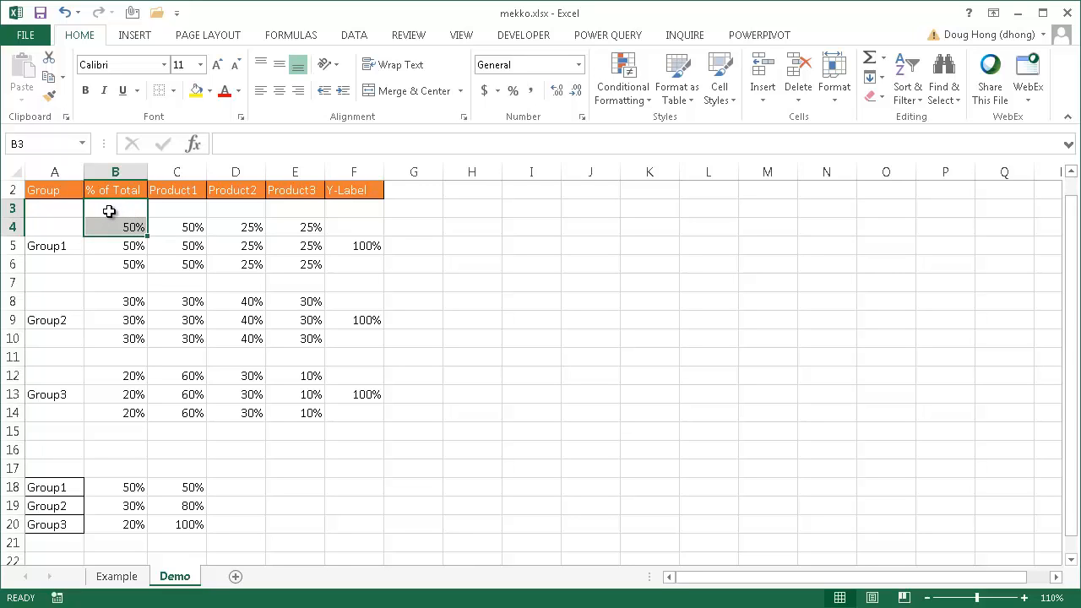
pyautogui.write('0')
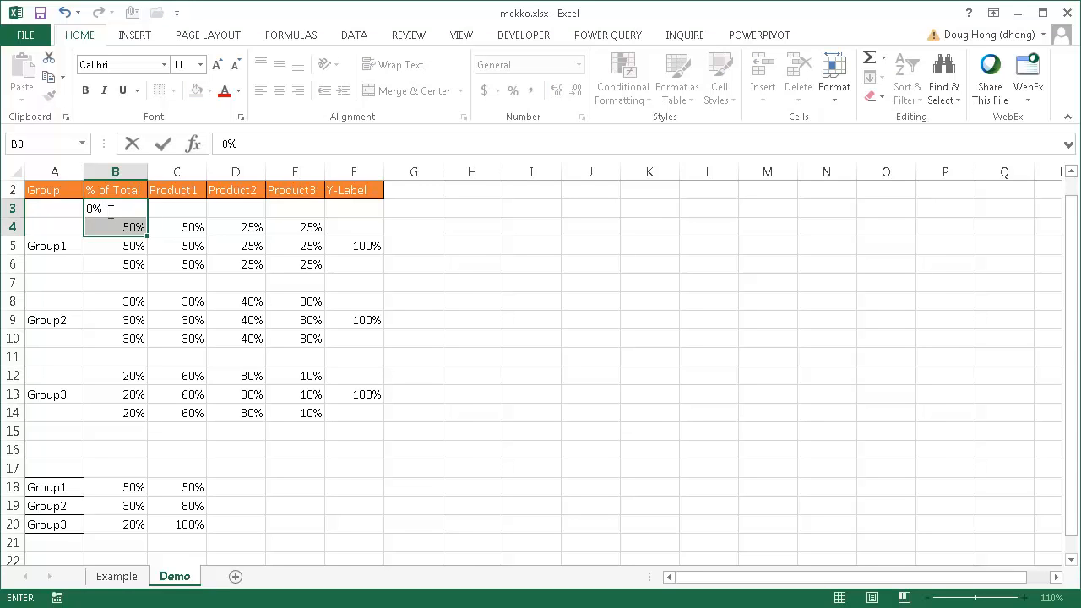
pyautogui.hotkey('ctrl', 'Return')
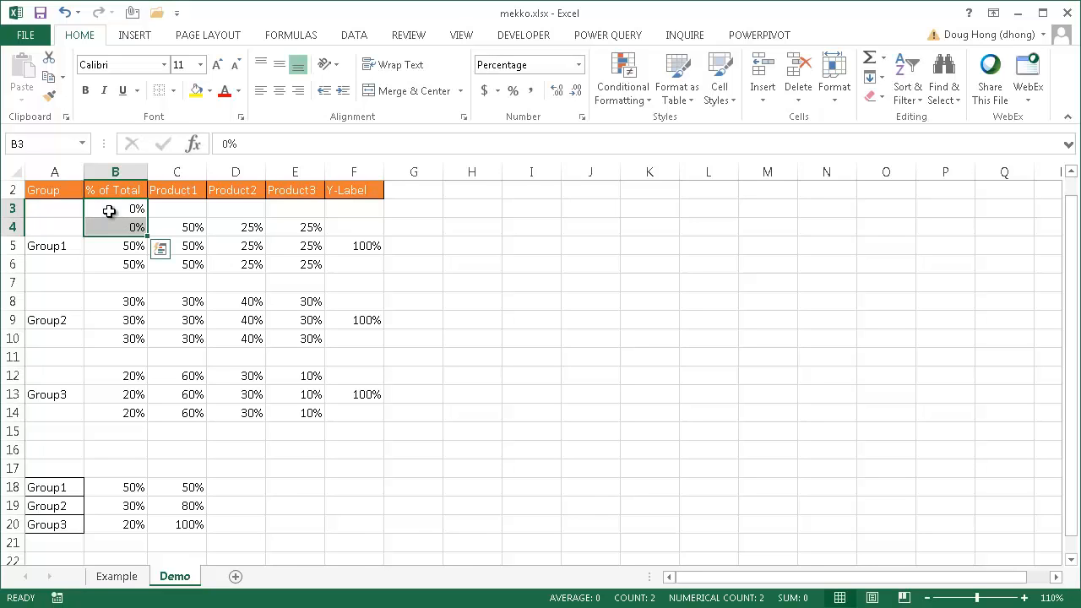
# - Enter 100% in both B14 and B15 as the end position of Group3
pyautogui.click(118, 223)
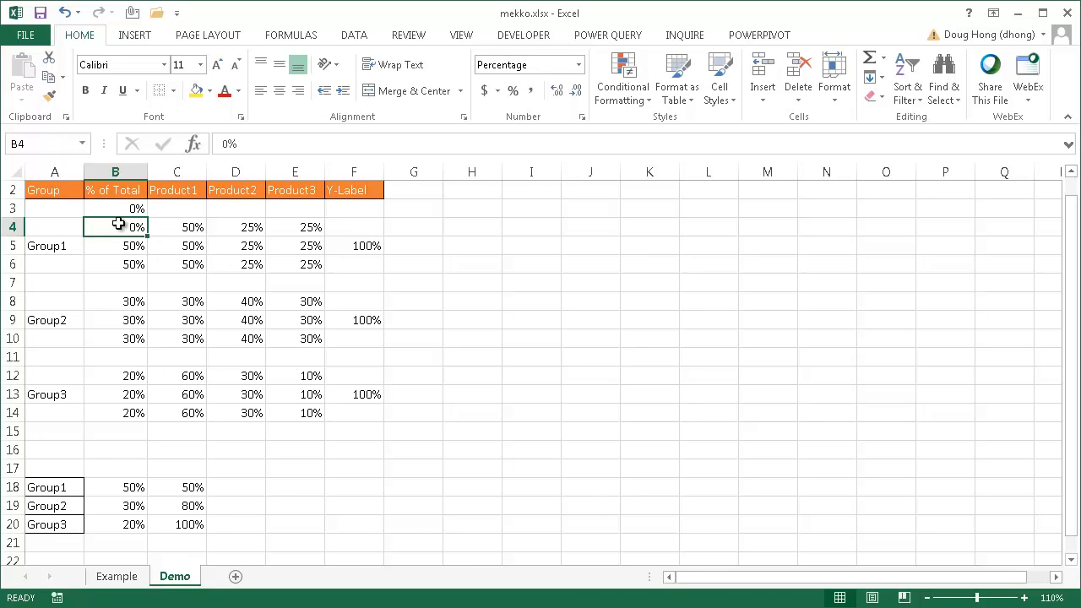
pyautogui.click(130, 415)
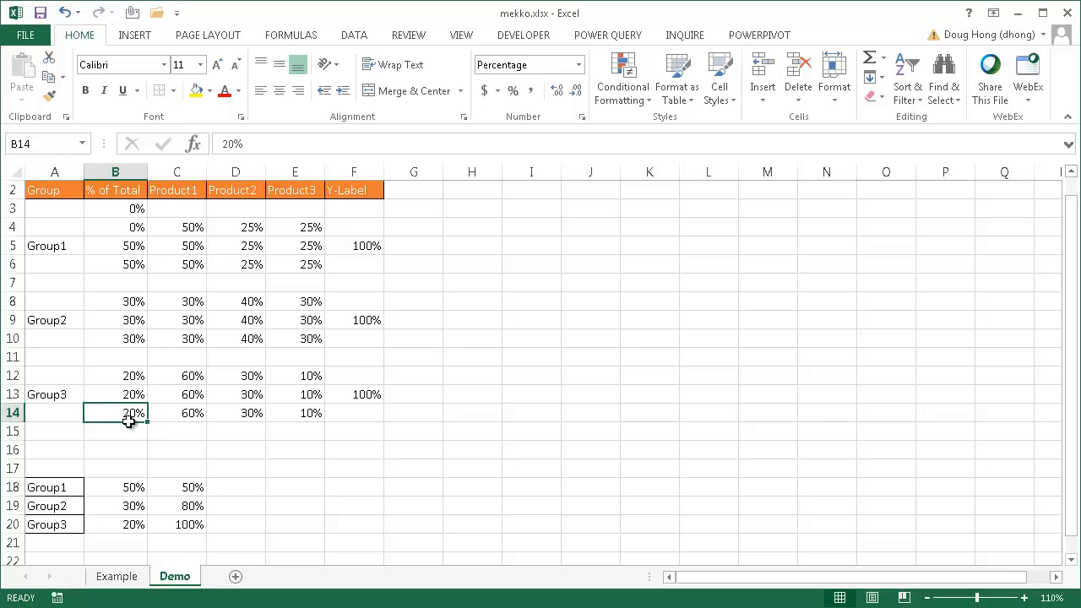
pyautogui.moveTo(129, 420); pyautogui.dragTo(127, 431)
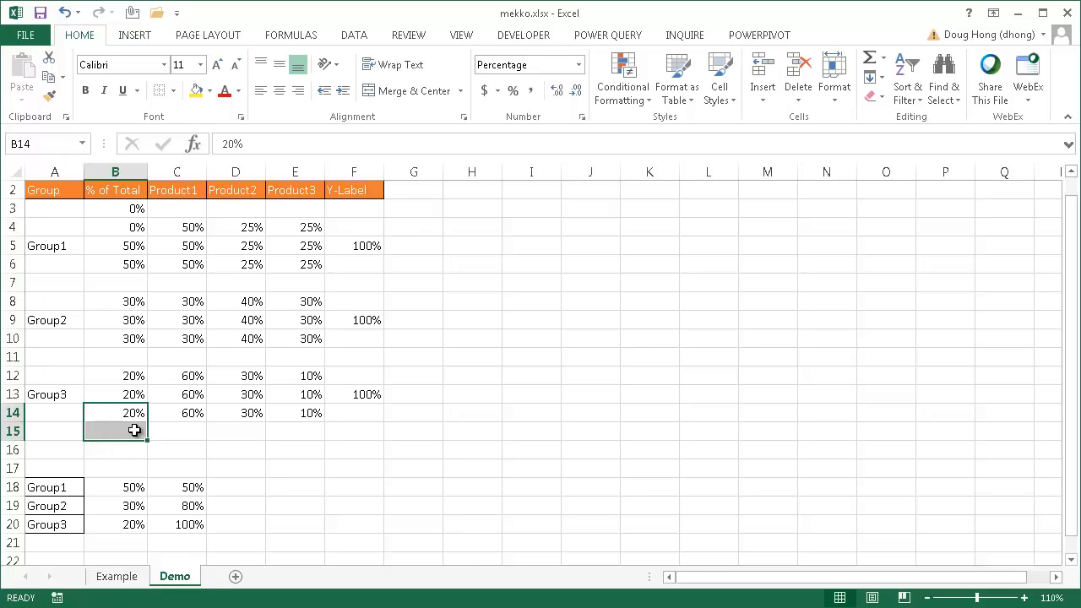
pyautogui.write('11')
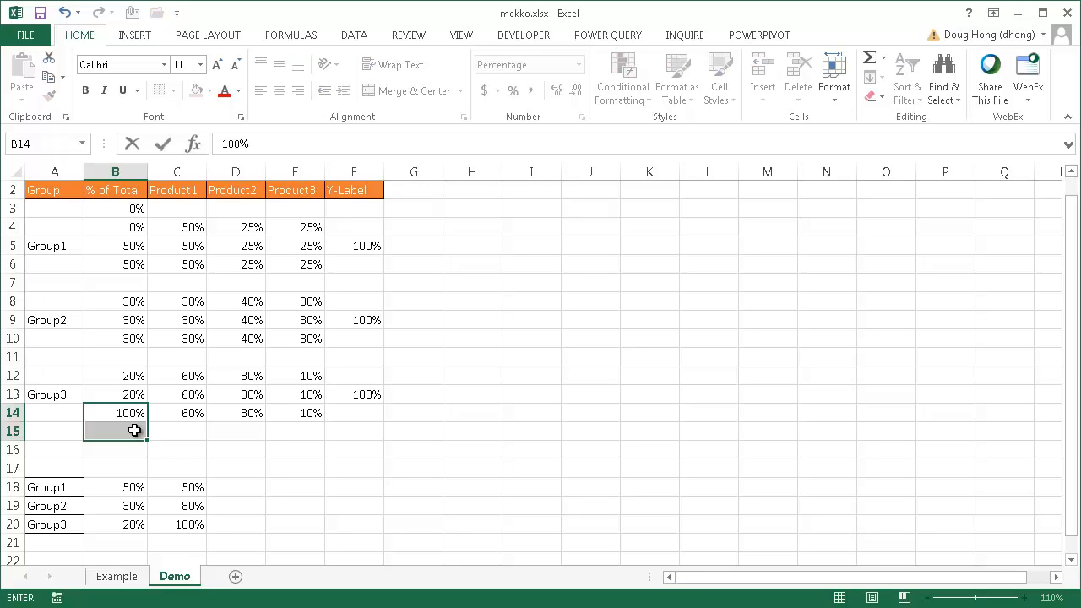
pyautogui.hotkey('ctrl', 'Return')
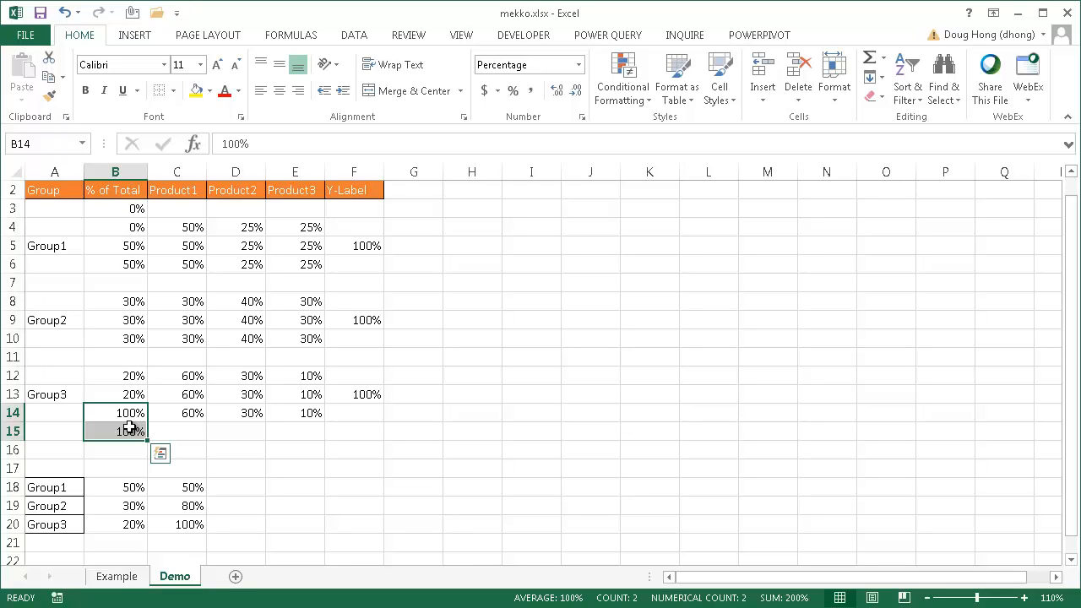
# - Fill B6:B8 with 50% as the cumulative boundary between Group1 and Group2
pyautogui.click(124, 266)
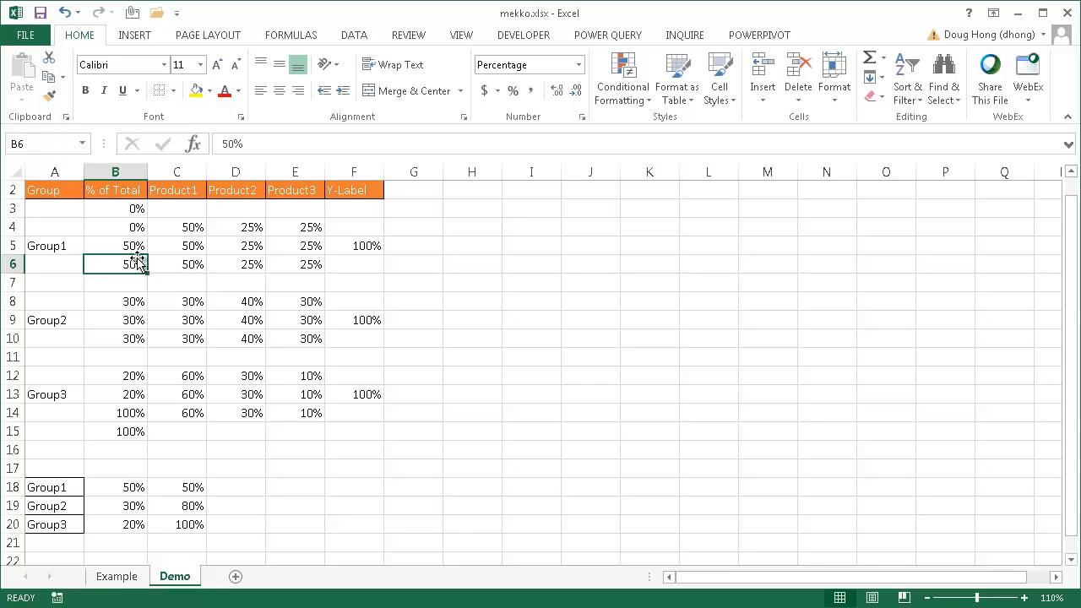
pyautogui.moveTo(179, 233); pyautogui.dragTo(296, 263)
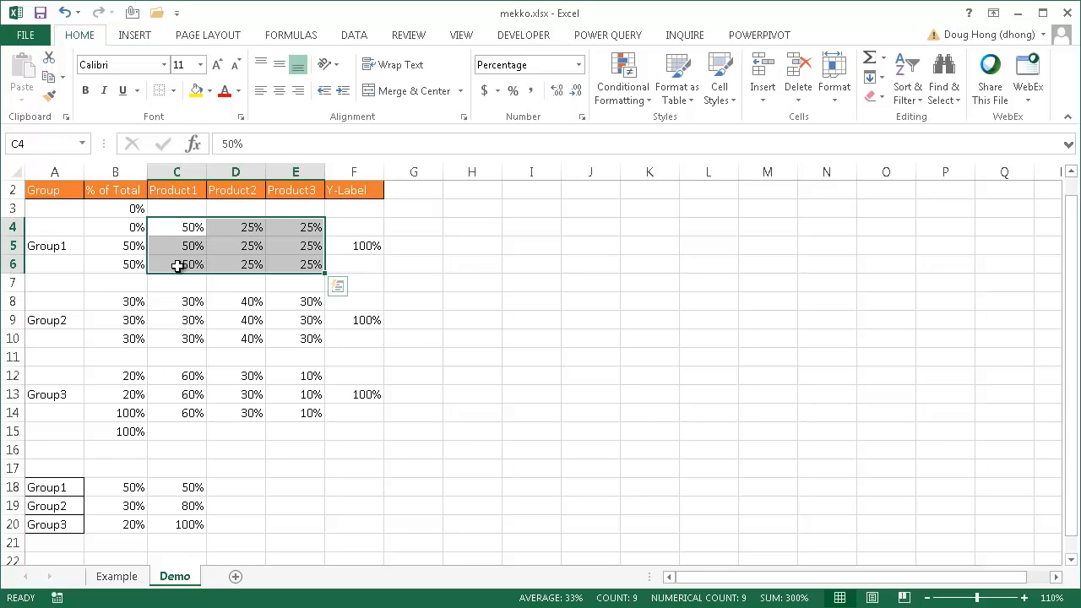
pyautogui.click(126, 265)
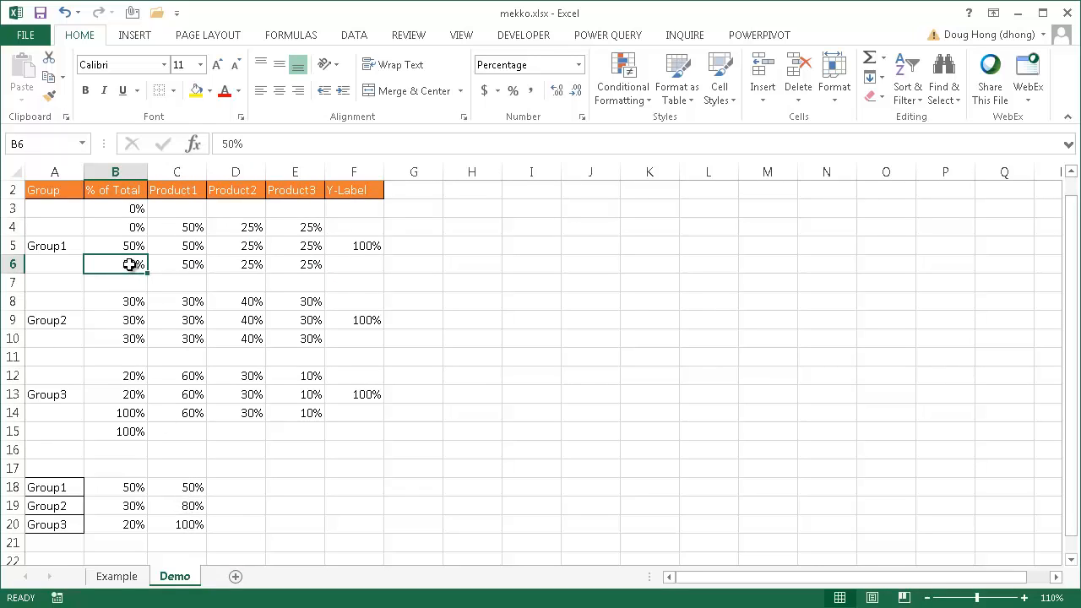
pyautogui.moveTo(128, 265); pyautogui.dragTo(126, 301)
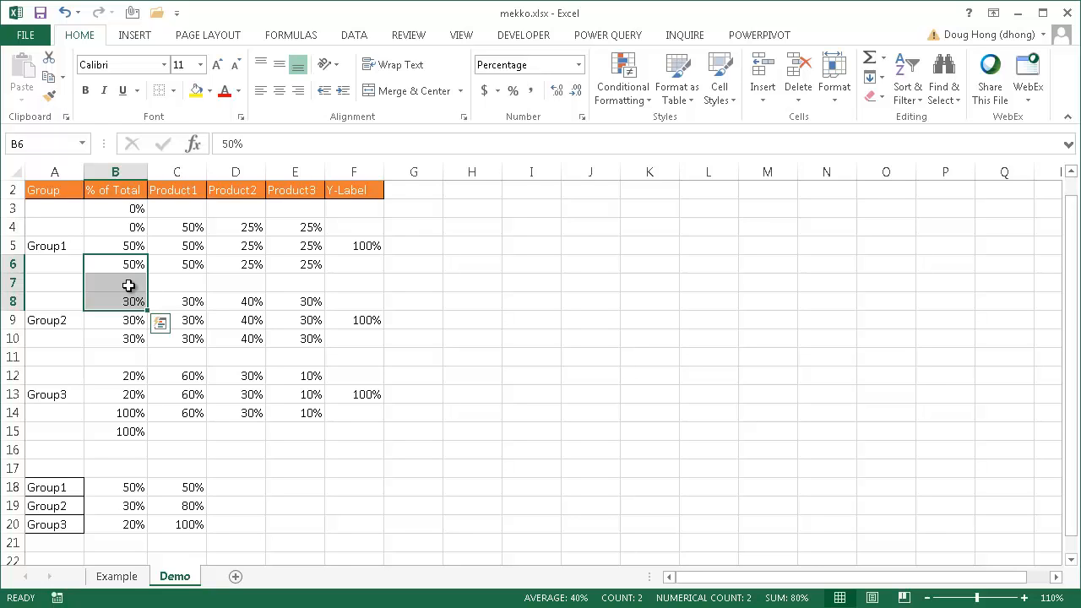
pyautogui.write('50')
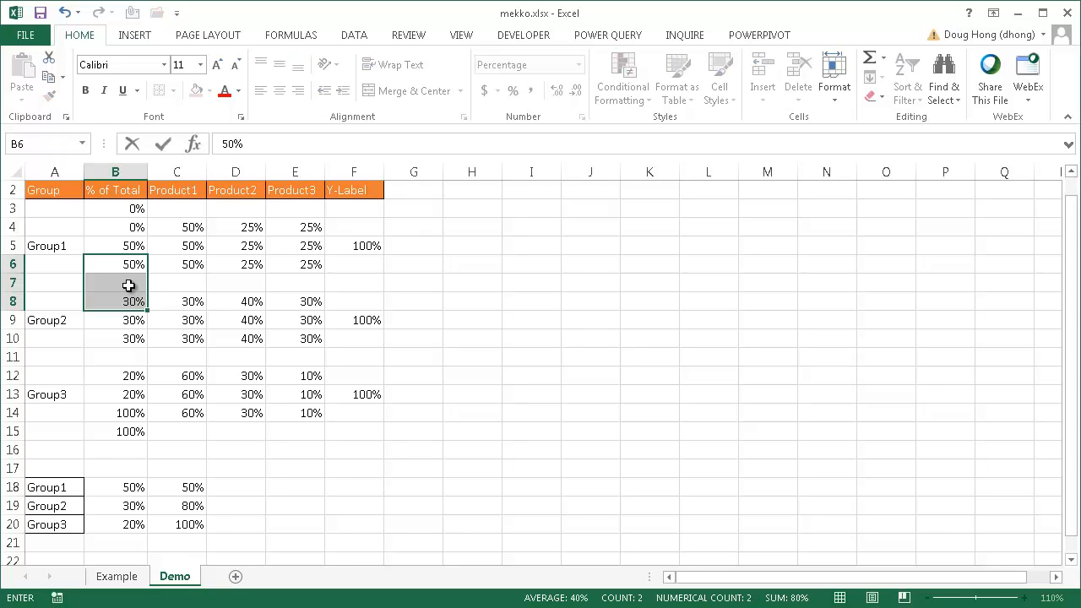
pyautogui.hotkey('ctrl', 'Return')
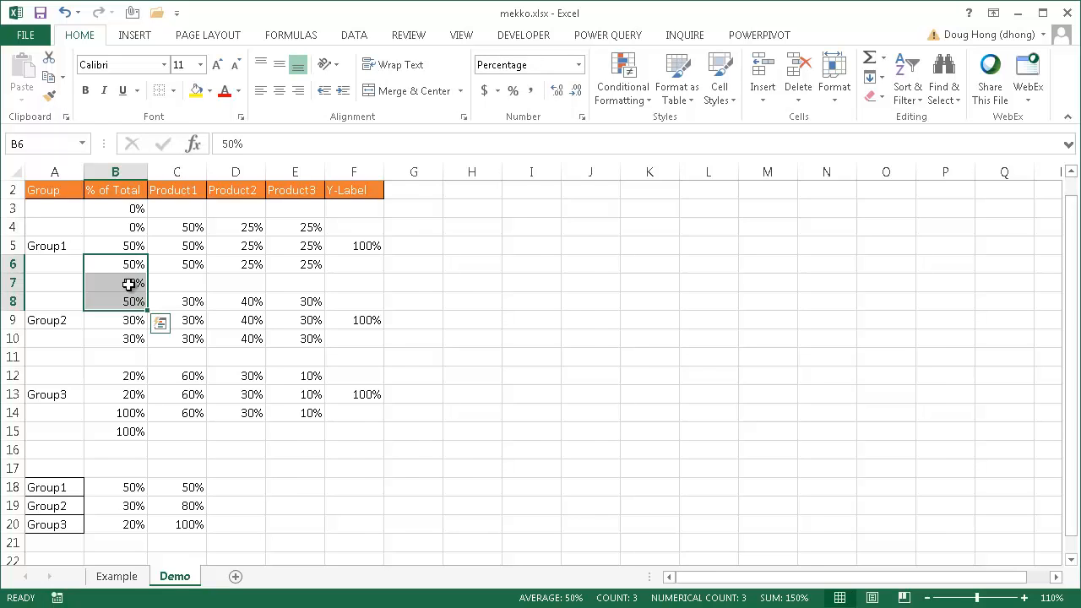
# - Fill B10:B12 with 80% as the cumulative boundary between Group2 and Group3
pyautogui.moveTo(136, 341); pyautogui.dragTo(127, 373)
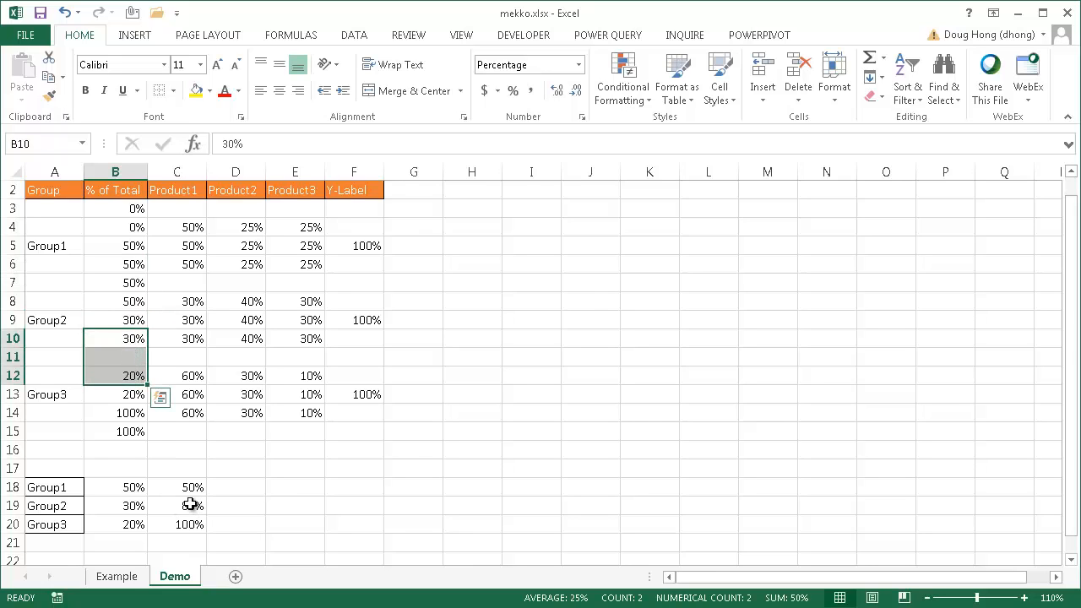
pyautogui.write('80')
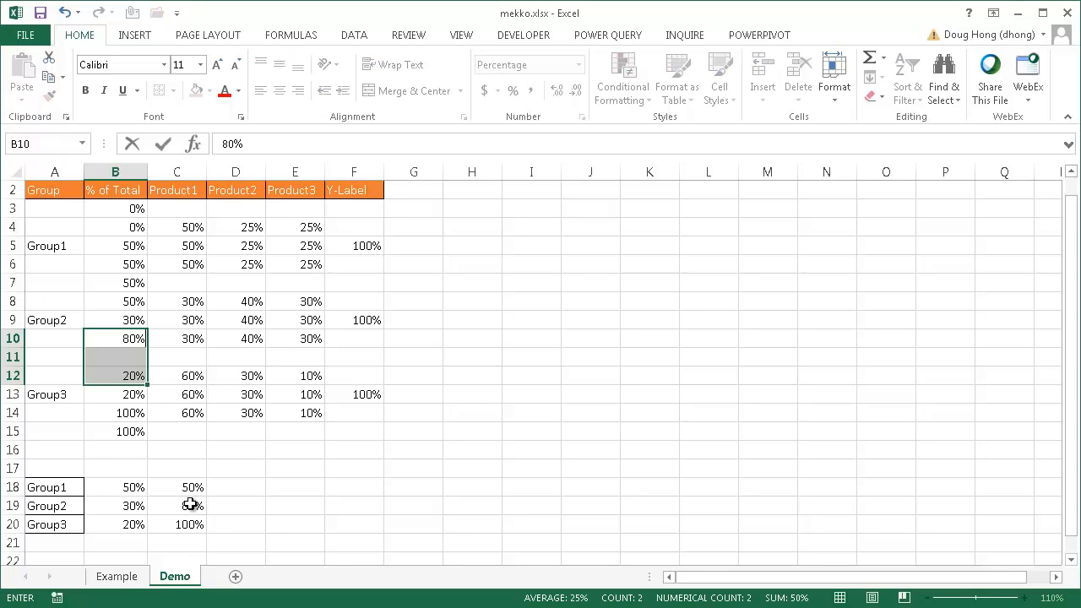
pyautogui.hotkey('ctrl', 'Return')
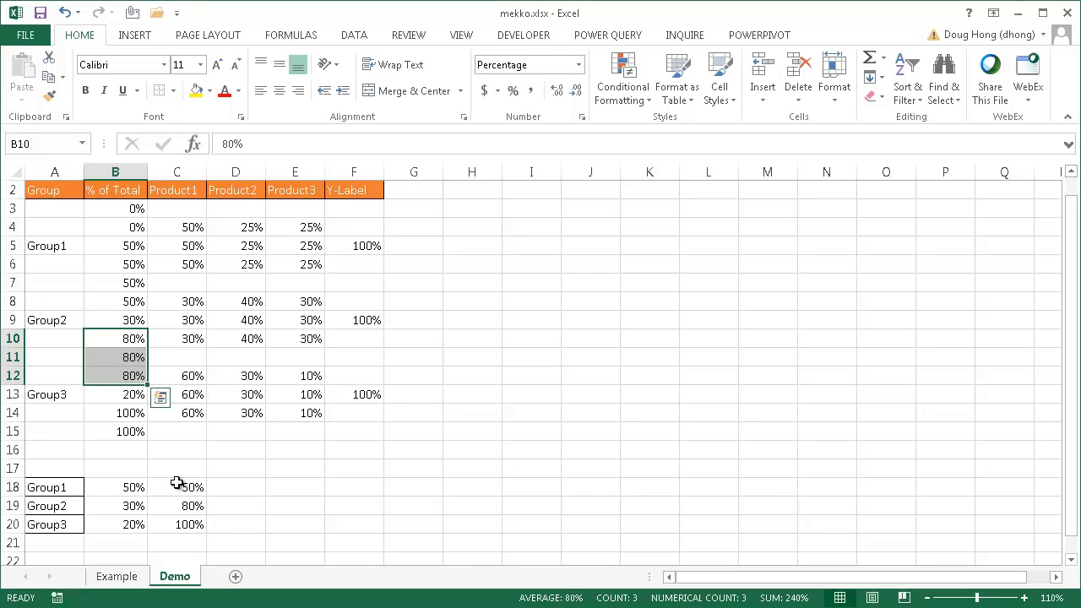
pyautogui.click(131, 414)
pyautogui.moveTo(147, 422); pyautogui.dragTo(135, 438)
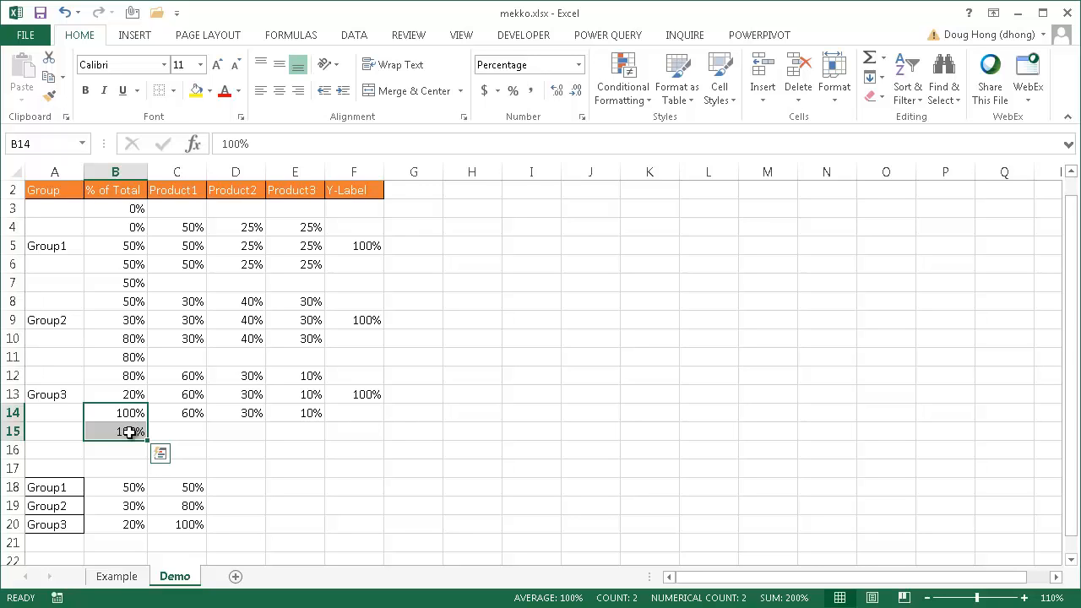
pyautogui.click(115, 248)
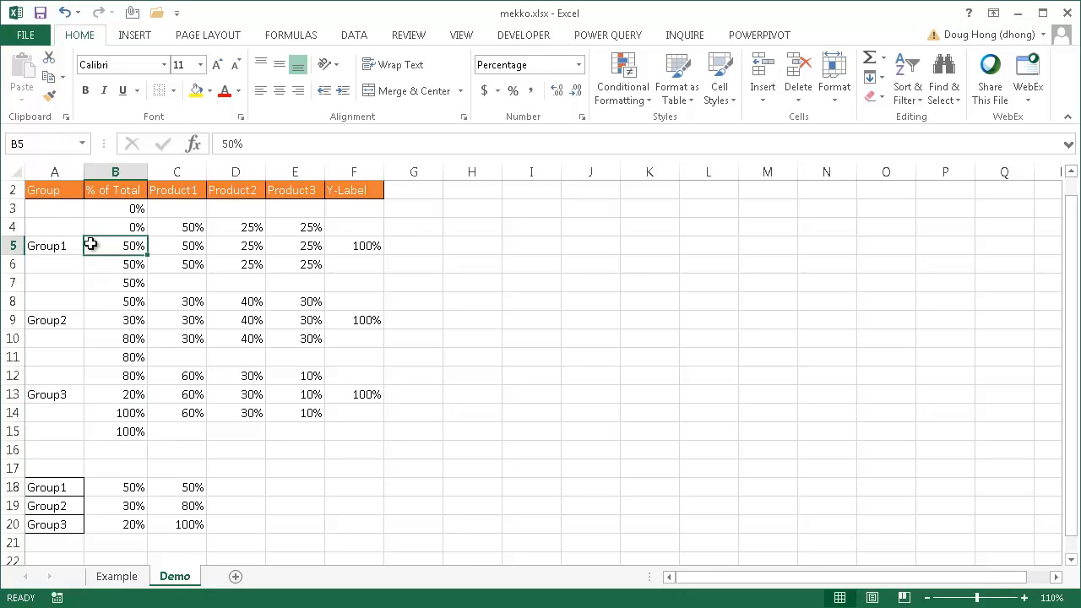
# - Examine Group1's label row and the start and end positions directly above and below its % of Total cell
pyautogui.click(59, 245)
pyautogui.click(113, 244)
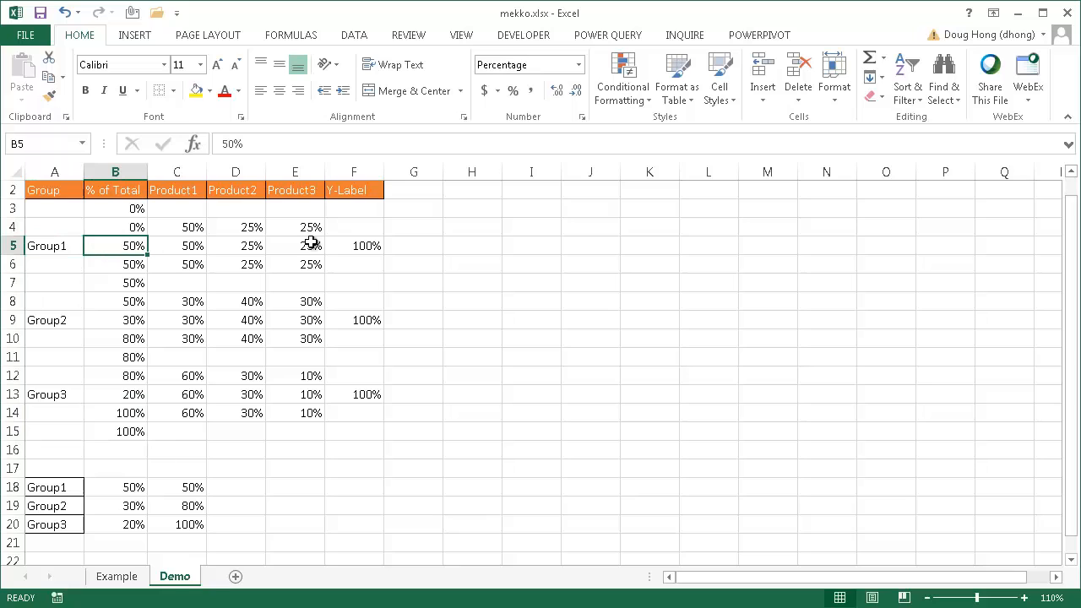
pyautogui.click(358, 246)
pyautogui.moveTo(131, 246); pyautogui.dragTo(286, 246)
pyautogui.click(126, 245)
pyautogui.click(136, 227)
pyautogui.click(129, 264)
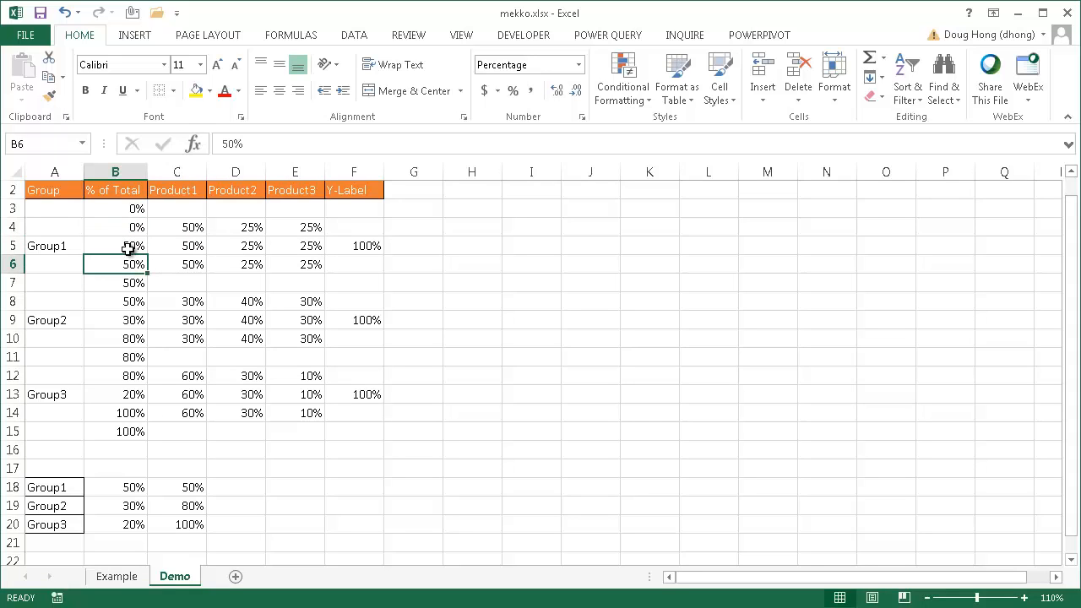
# - Enter the midpoint formula =(B4+B6)/2 in B5 as Group1's label position
pyautogui.click(128, 246)
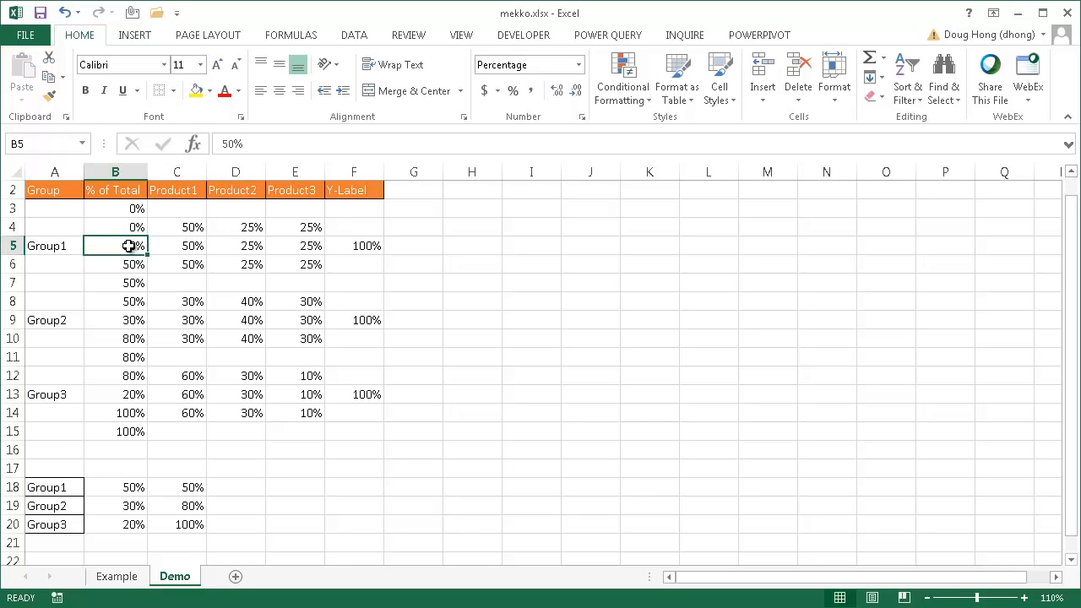
pyautogui.write('=(')
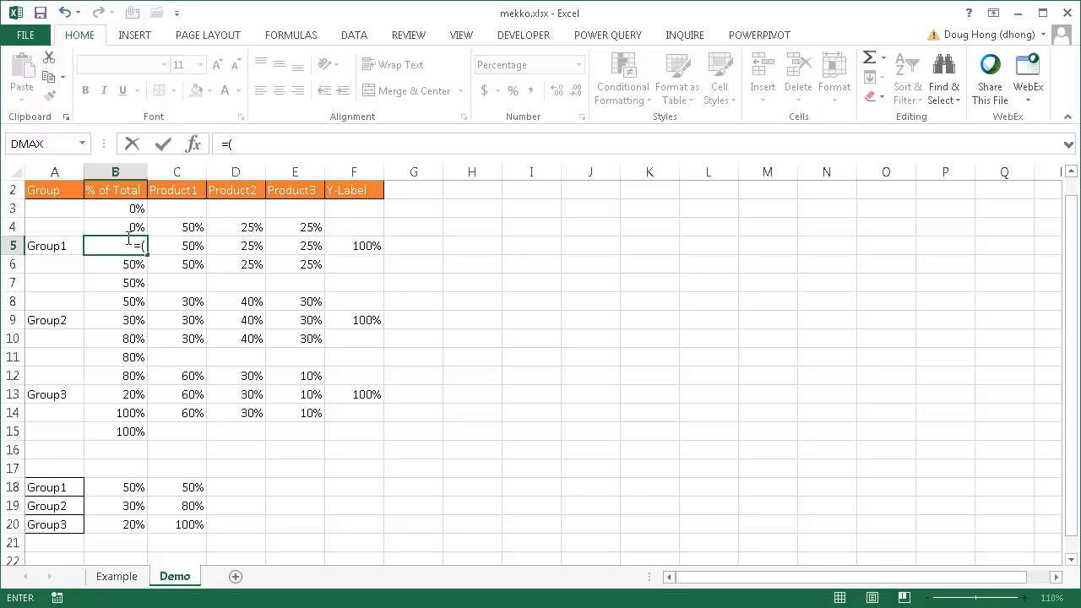
pyautogui.click(124, 225)
pyautogui.write('+')
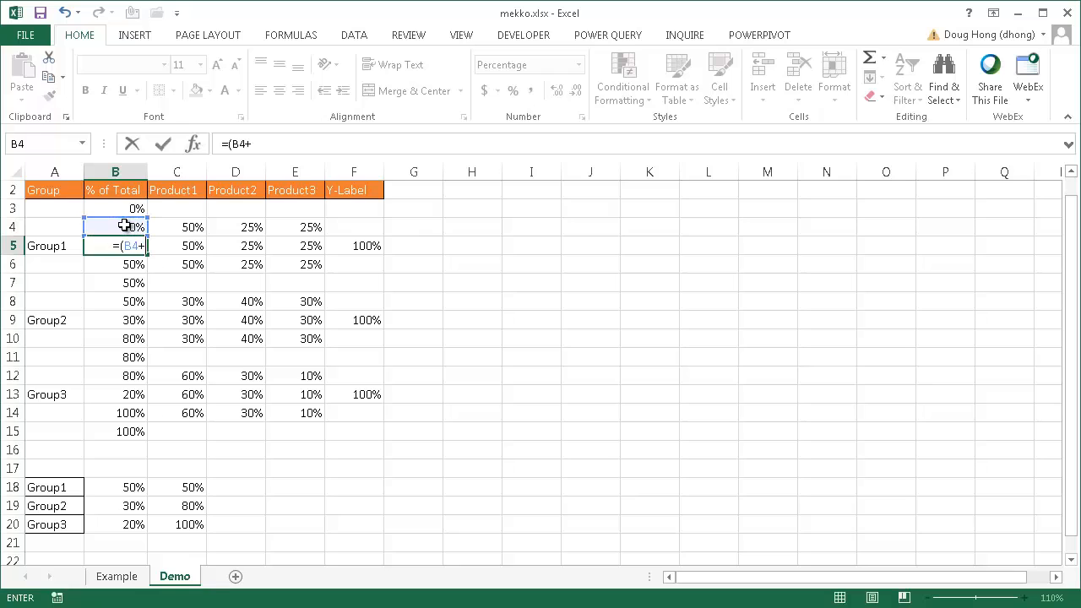
pyautogui.click(124, 265)
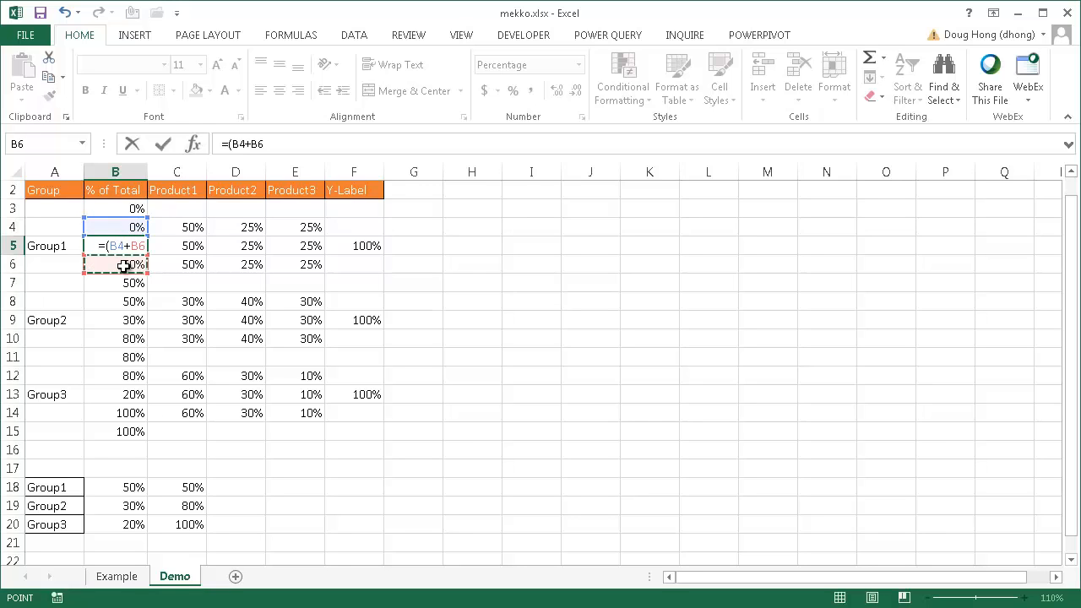
pyautogui.write(')/2')
pyautogui.press('Return')
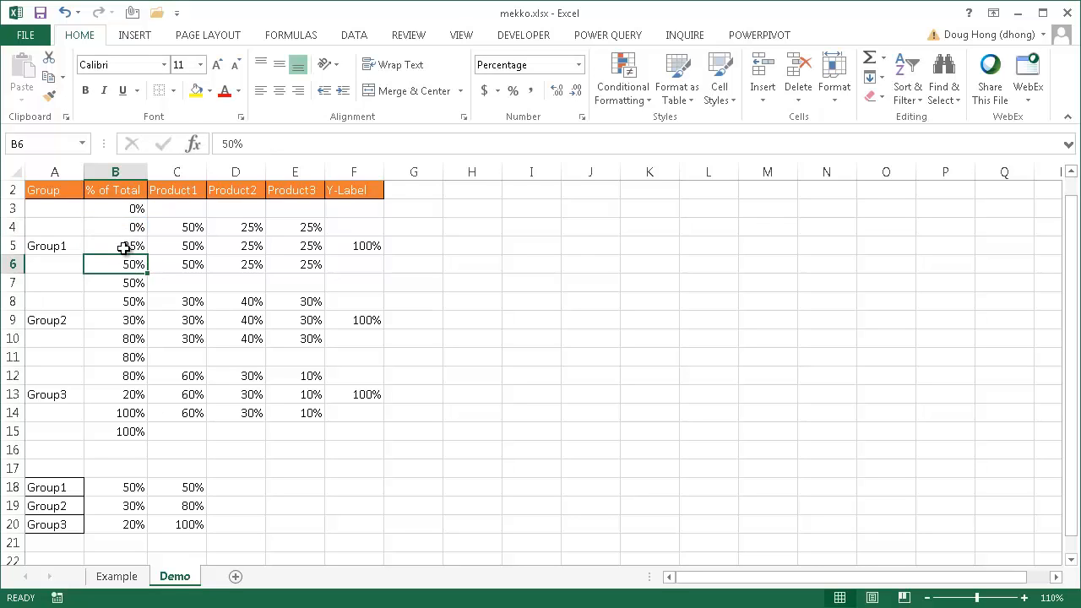
# - Copy the midpoint formula from B5 to B9 for Group2 and check the two boundary cells it averages
pyautogui.click(124, 247)
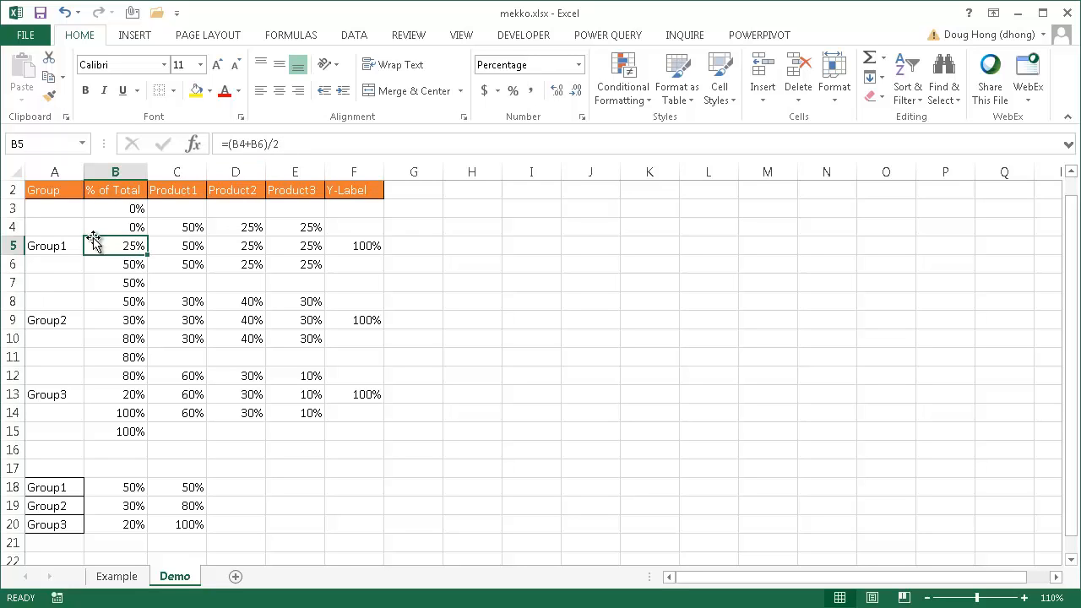
pyautogui.hotkey('ctrl', 'c')
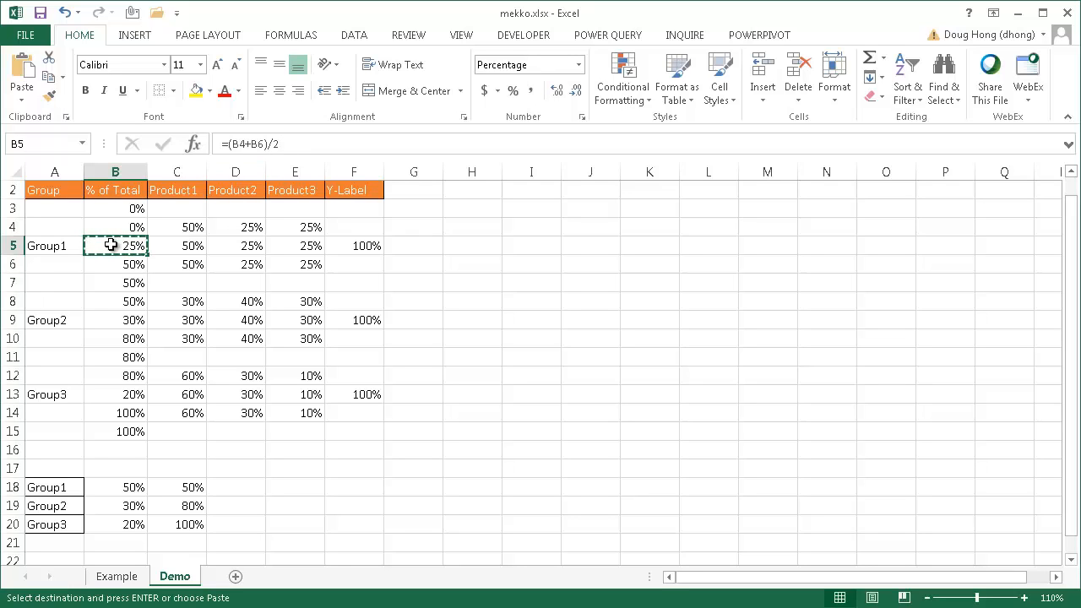
pyautogui.click(114, 320)
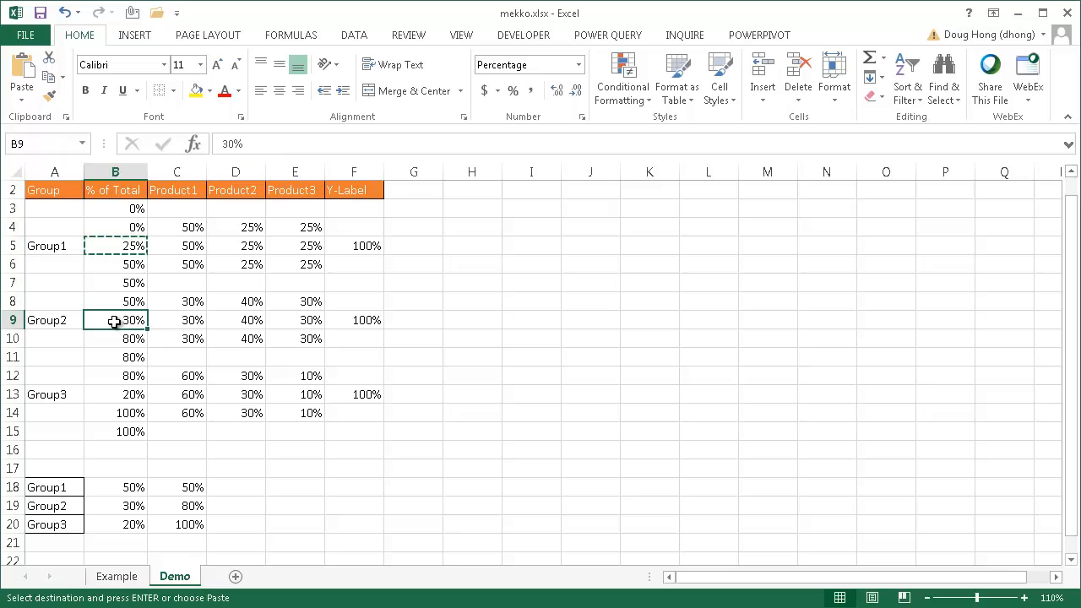
pyautogui.hotkey('ctrl', 'v')
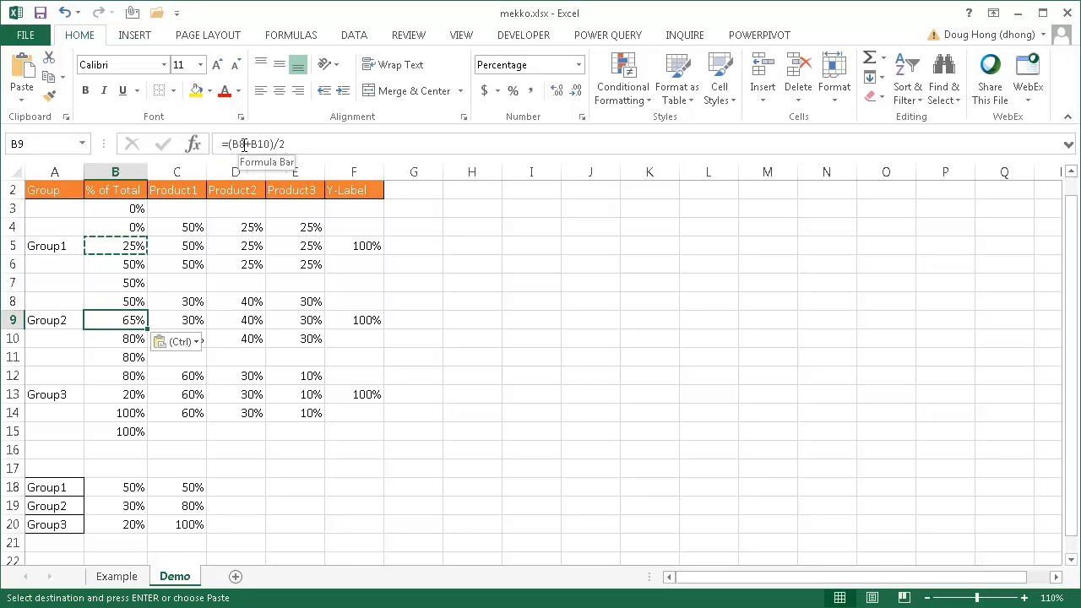
pyautogui.click(118, 303)
pyautogui.click(121, 339)
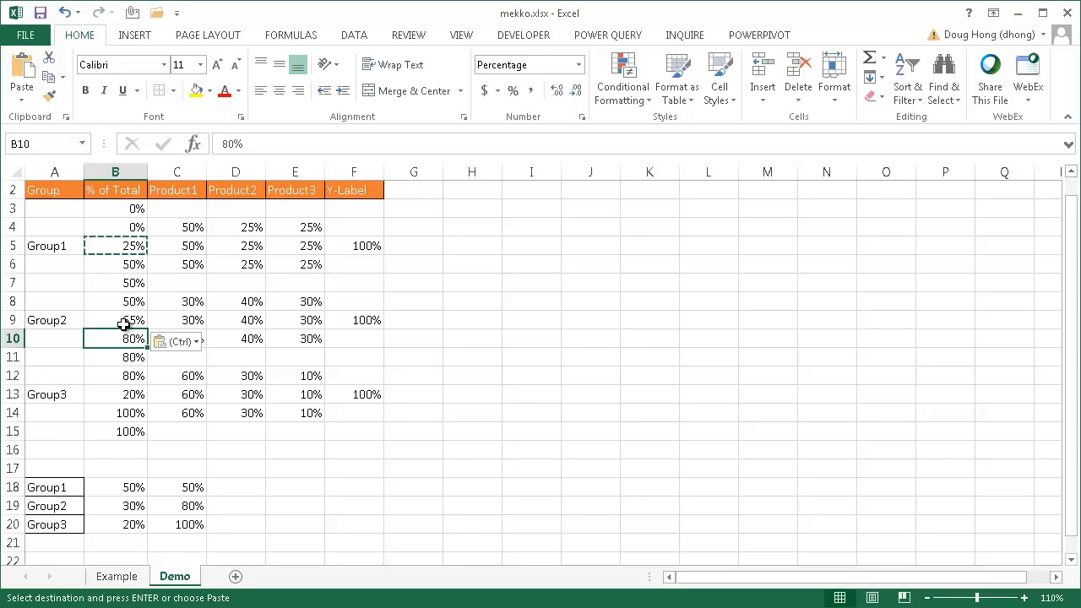
# - Copy the midpoint formula from B9 to B13 for Group3's label position
pyautogui.click(124, 321)
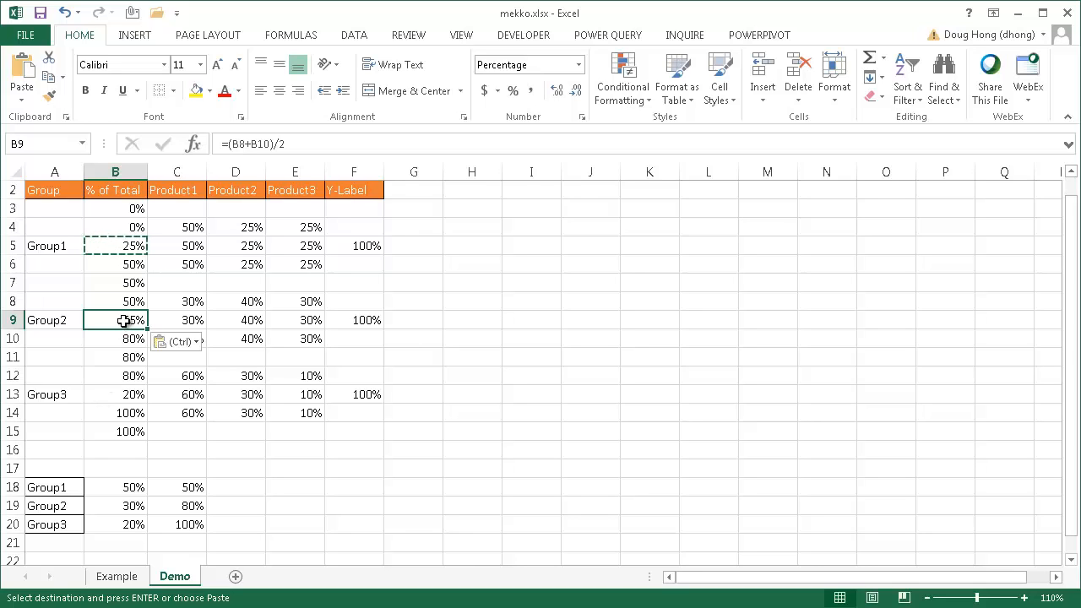
pyautogui.hotkey('ctrl', 'c')
pyautogui.click(100, 398)
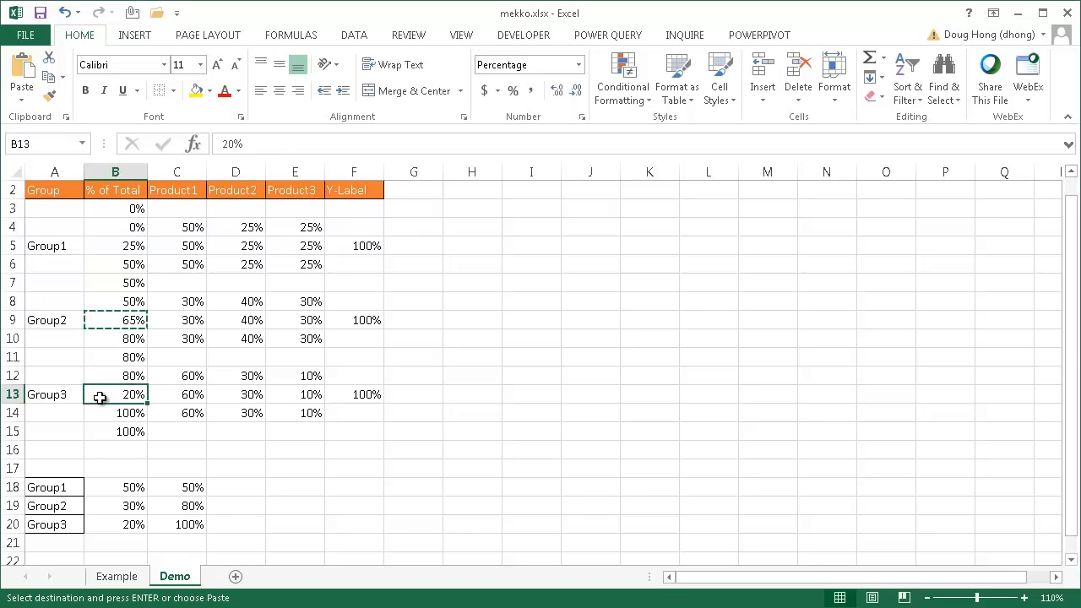
pyautogui.hotkey('ctrl', 'v')
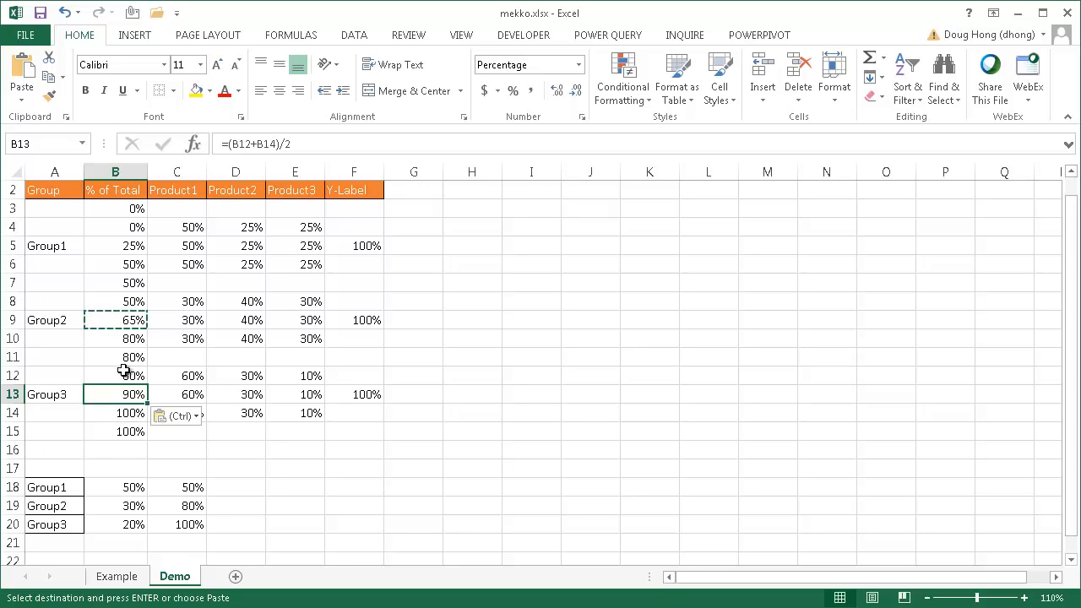
# - Check the midpoint positions, group names and Y-Label values in the Group1, Group2 and Group3 rows, and clear the copy selection
pyautogui.click(123, 246)
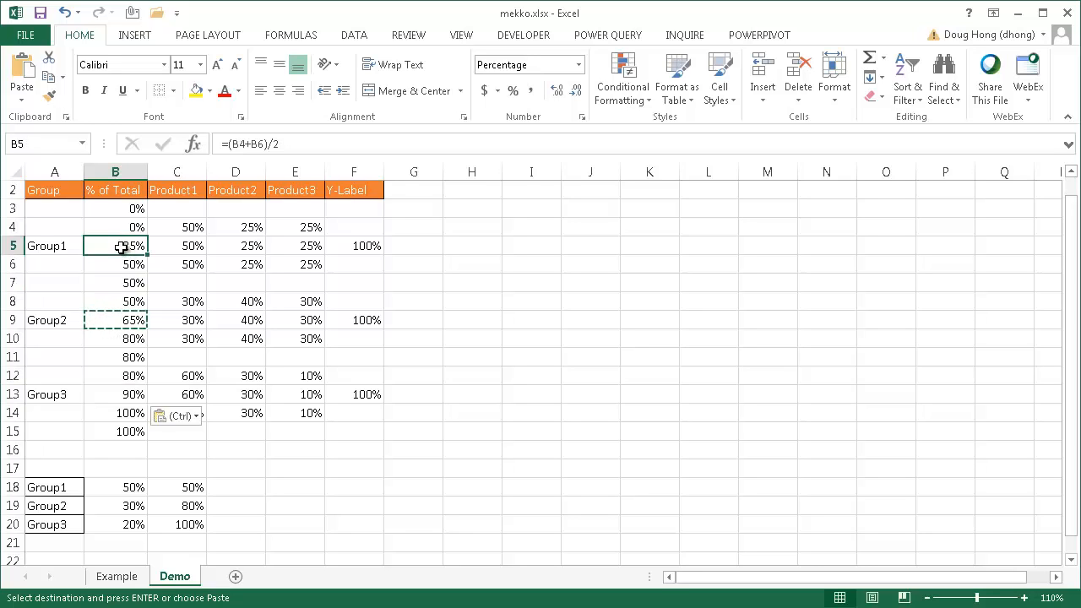
pyautogui.click(114, 321)
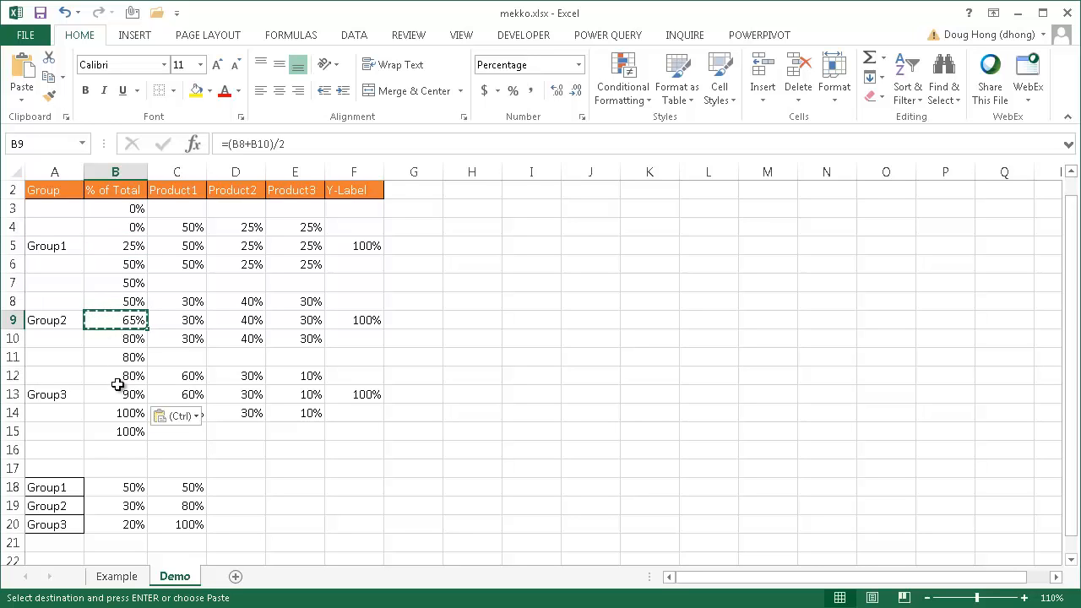
pyautogui.click(116, 396)
pyautogui.click(74, 396)
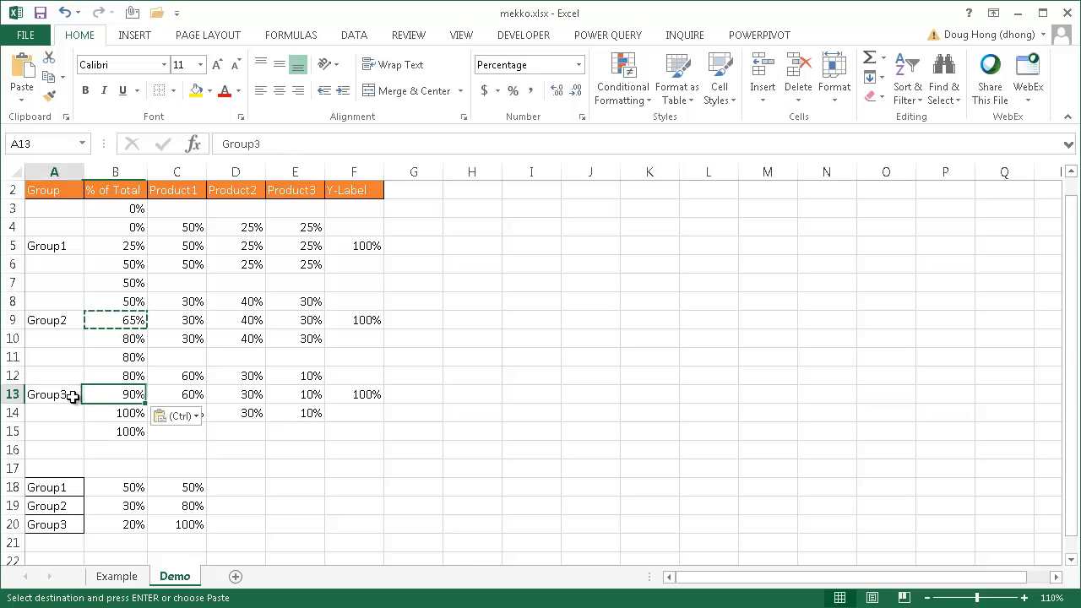
pyautogui.click(366, 394)
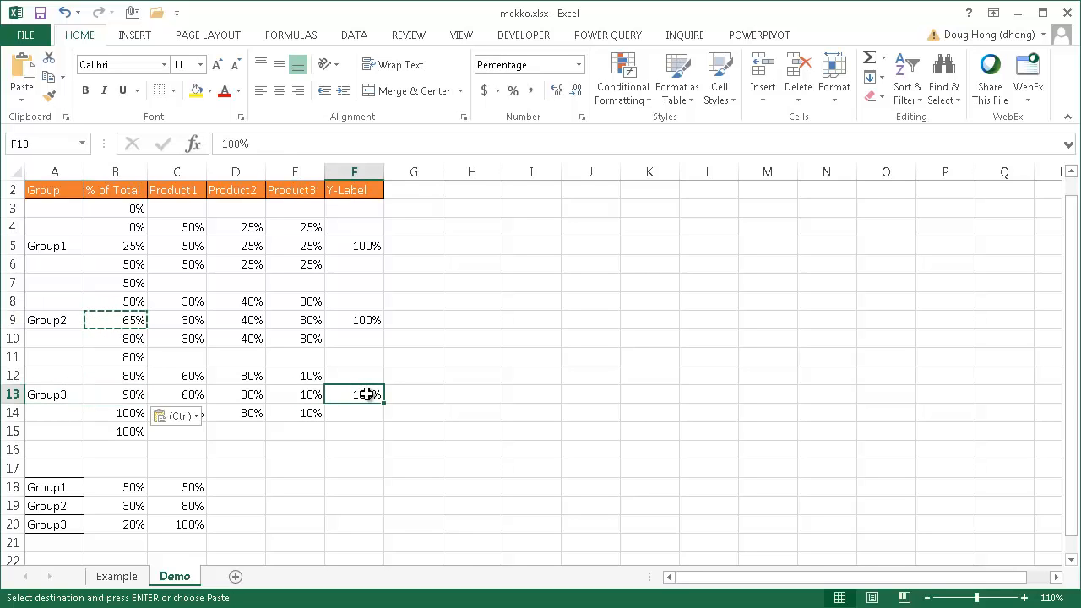
pyautogui.click(74, 398)
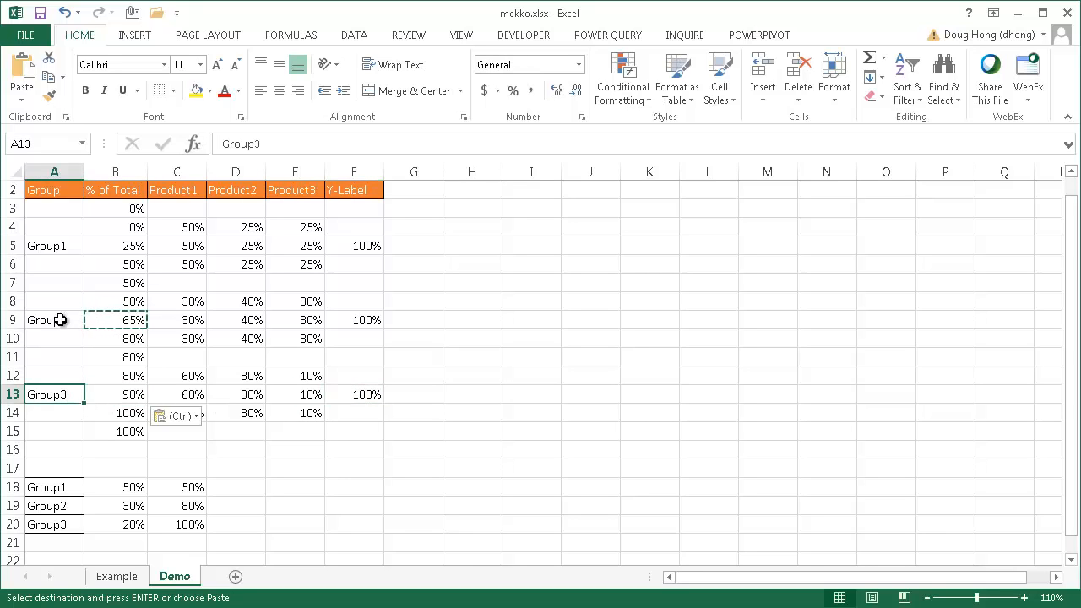
pyautogui.click(56, 320)
pyautogui.click(56, 245)
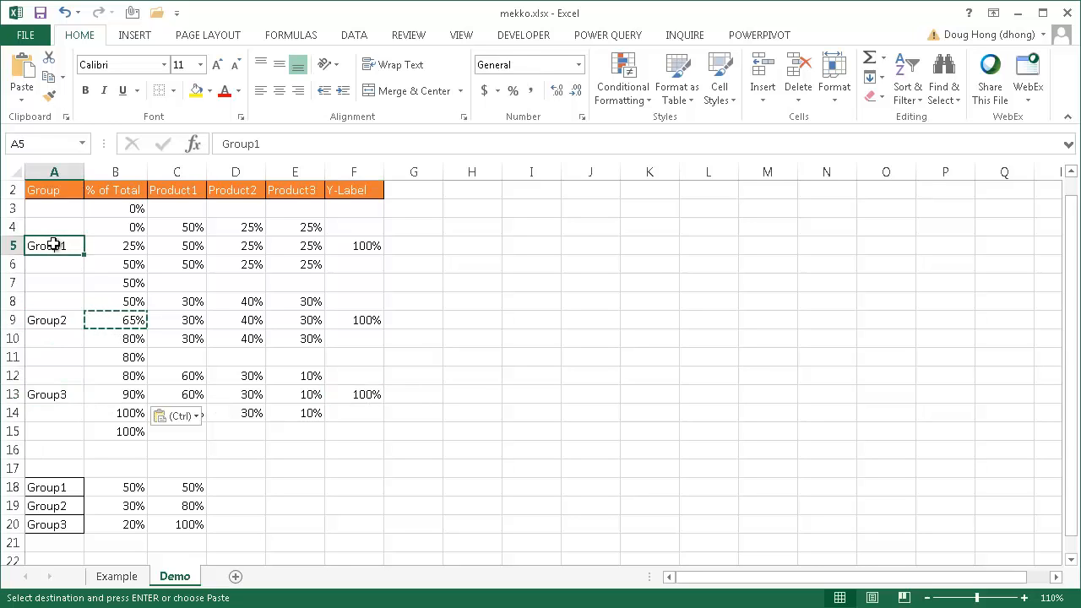
pyautogui.click(358, 244)
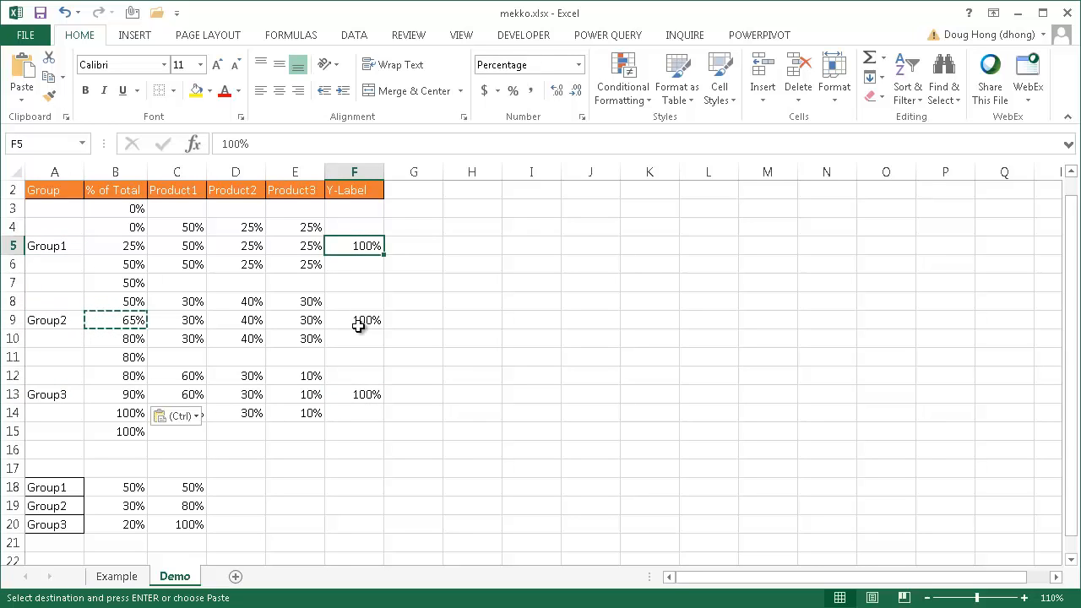
pyautogui.click(358, 321)
pyautogui.click(369, 393)
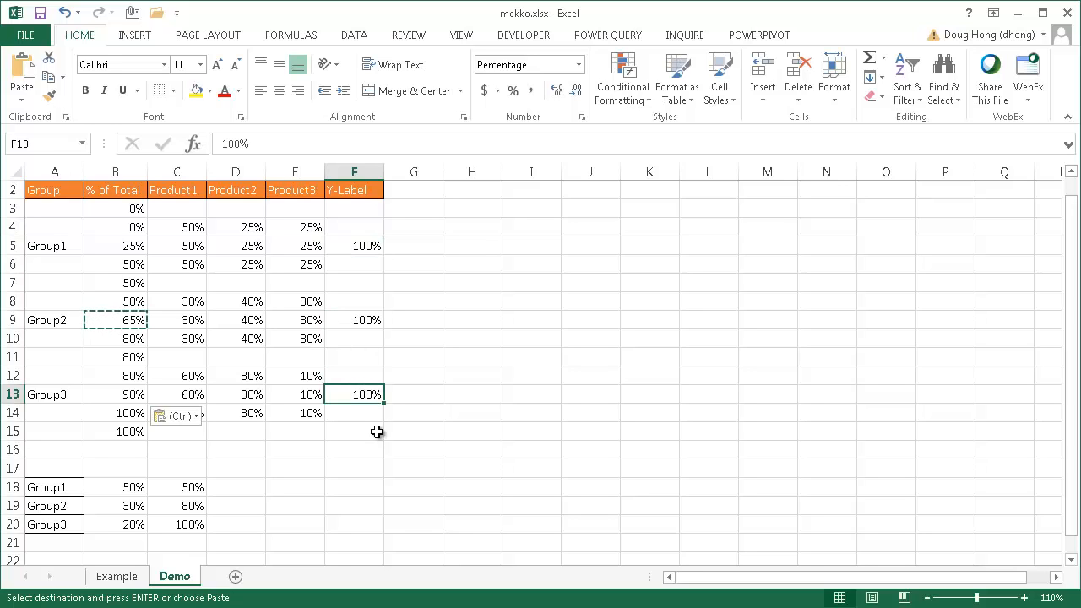
pyautogui.click(372, 432)
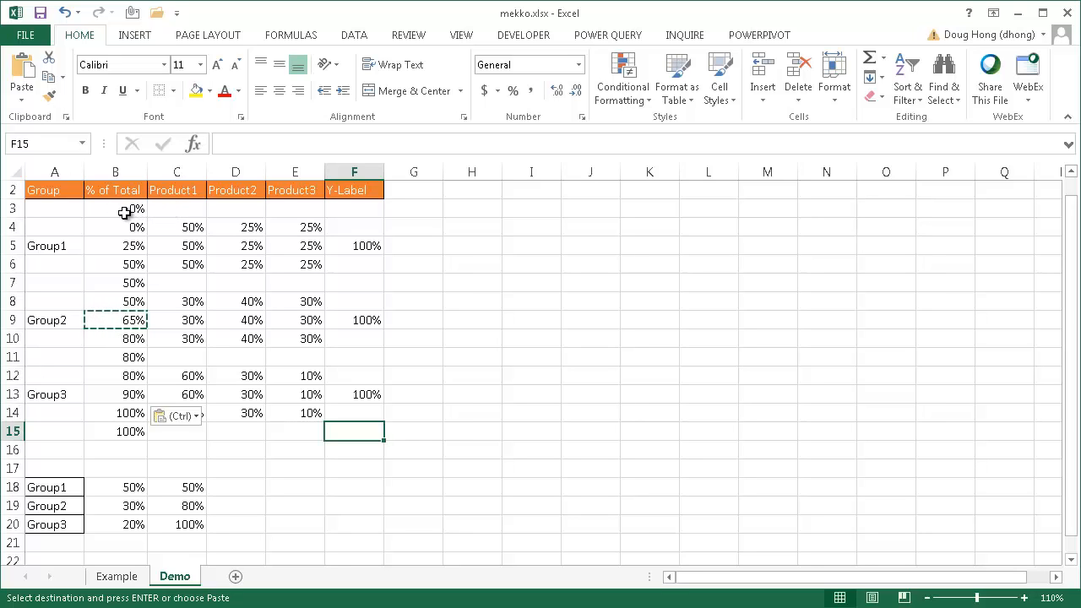
pyautogui.press('Escape')
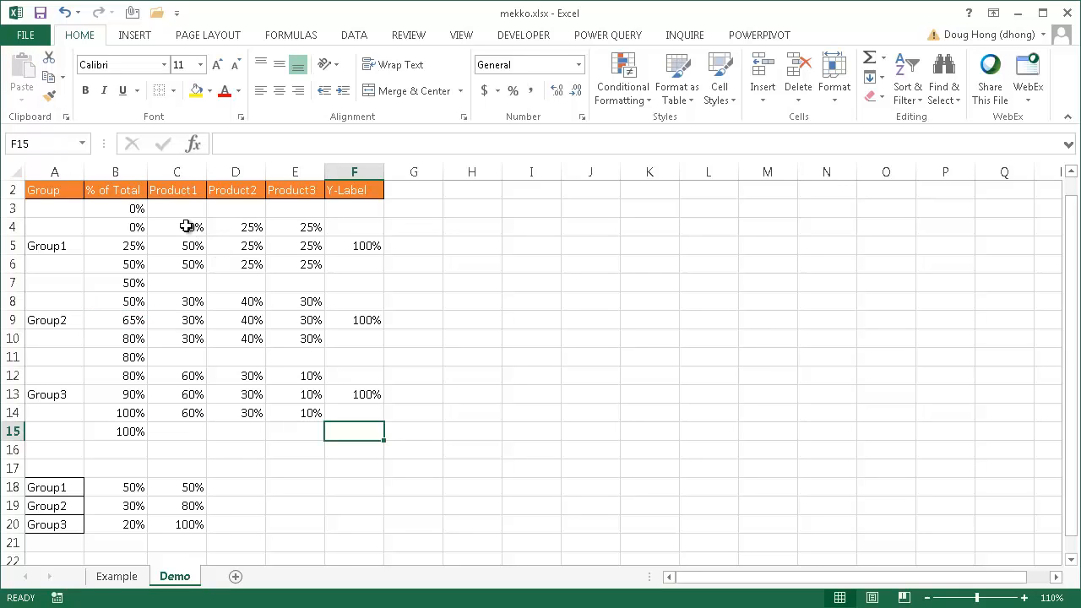
# - Review the cumulative positions in the % of Total column from B3 to B15
pyautogui.click(124, 162)
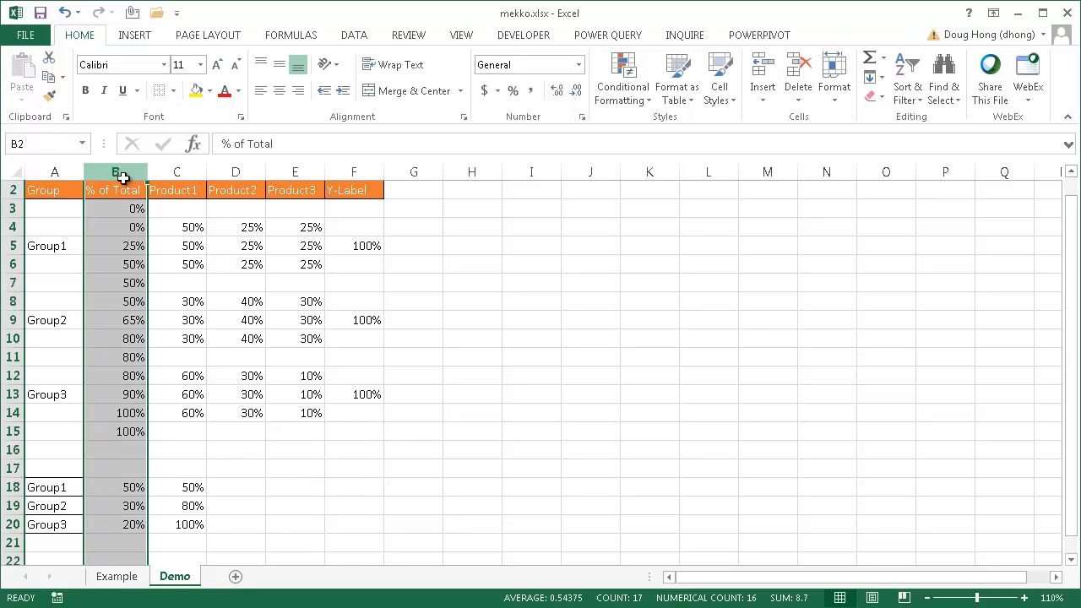
pyautogui.click(122, 207)
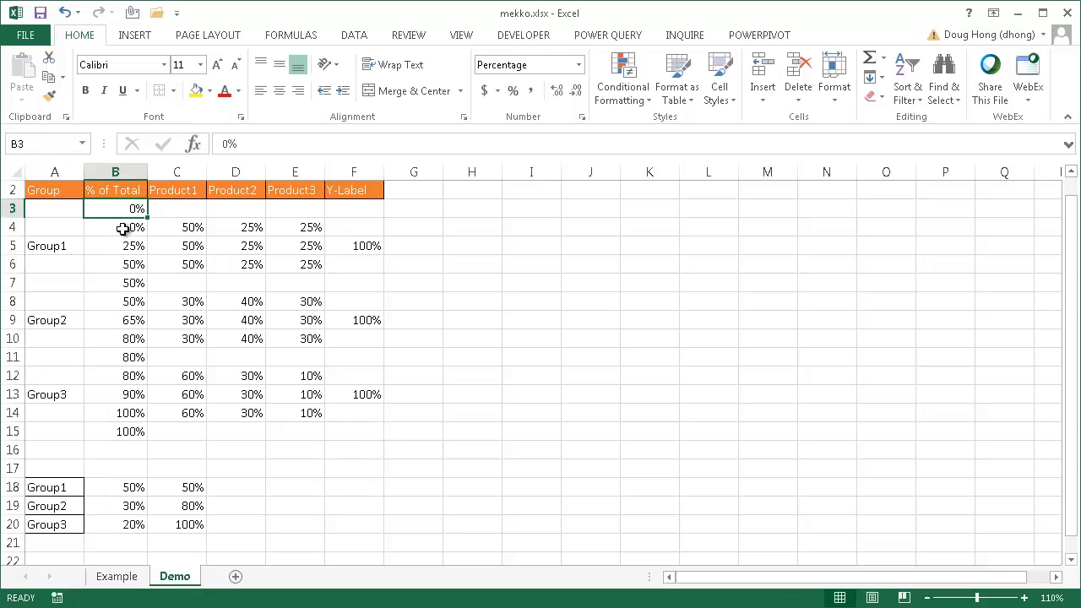
pyautogui.click(123, 227)
pyautogui.click(124, 246)
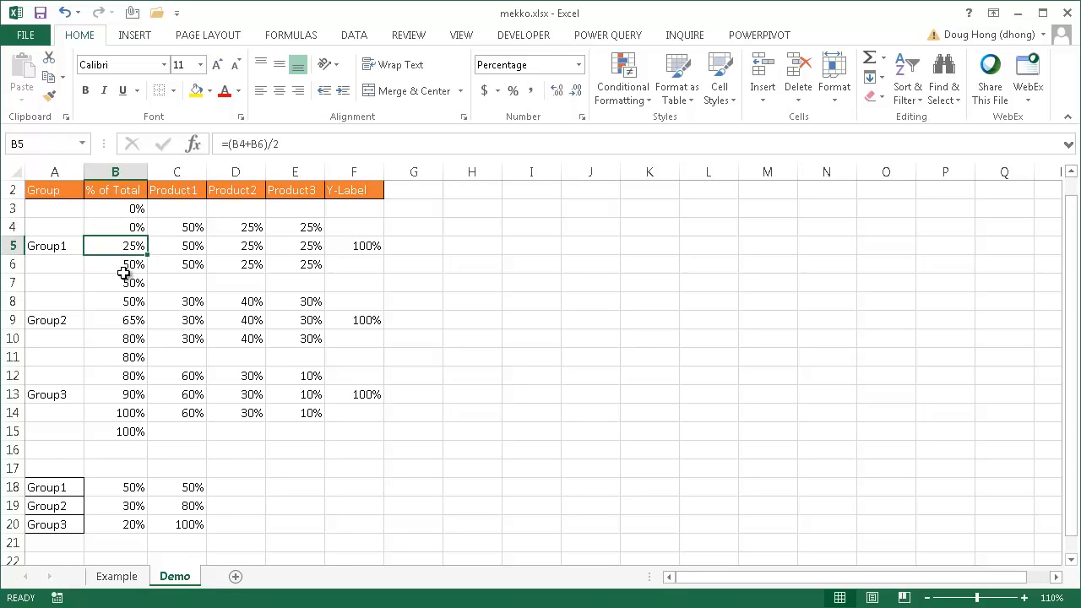
pyautogui.click(123, 266)
pyautogui.click(122, 285)
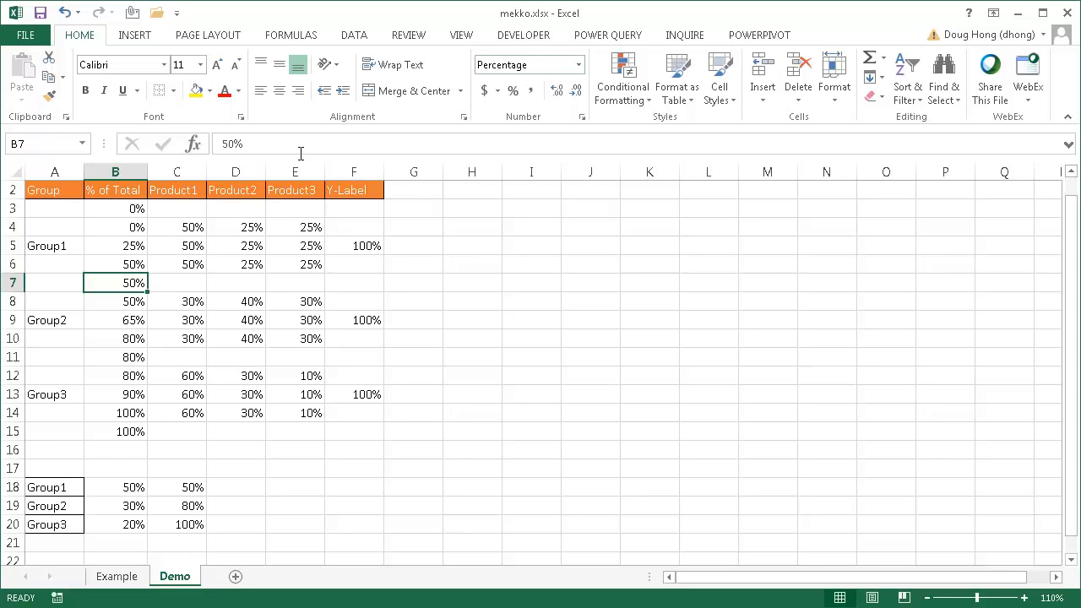
pyautogui.moveTo(113, 208); pyautogui.dragTo(114, 436)
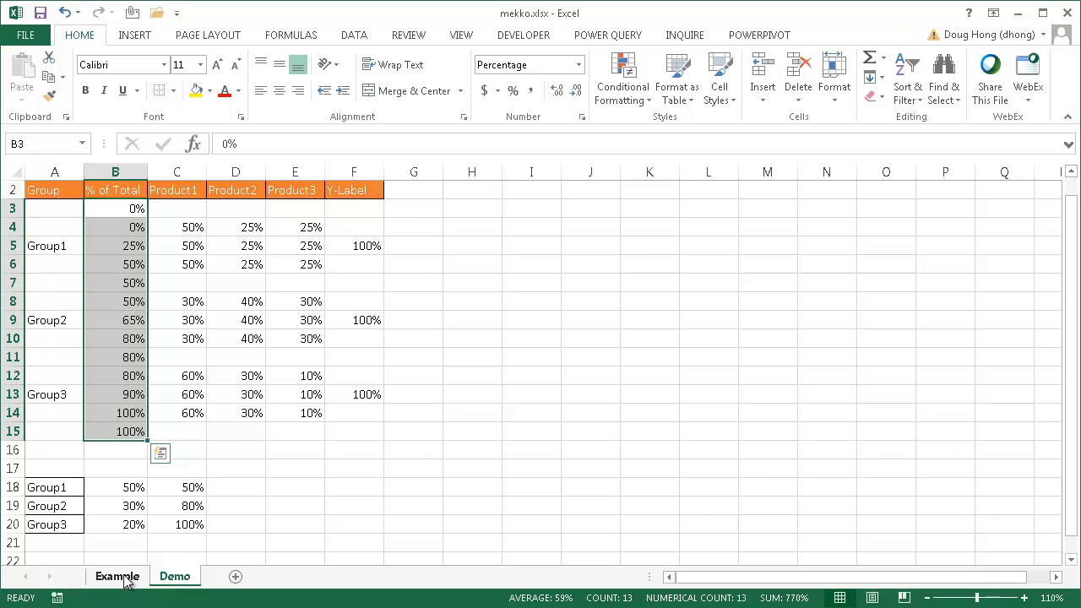
# - Compare the Example sheet's position column and chart axis with the first and last % of Total positions on the Demo sheet
pyautogui.click(123, 577)
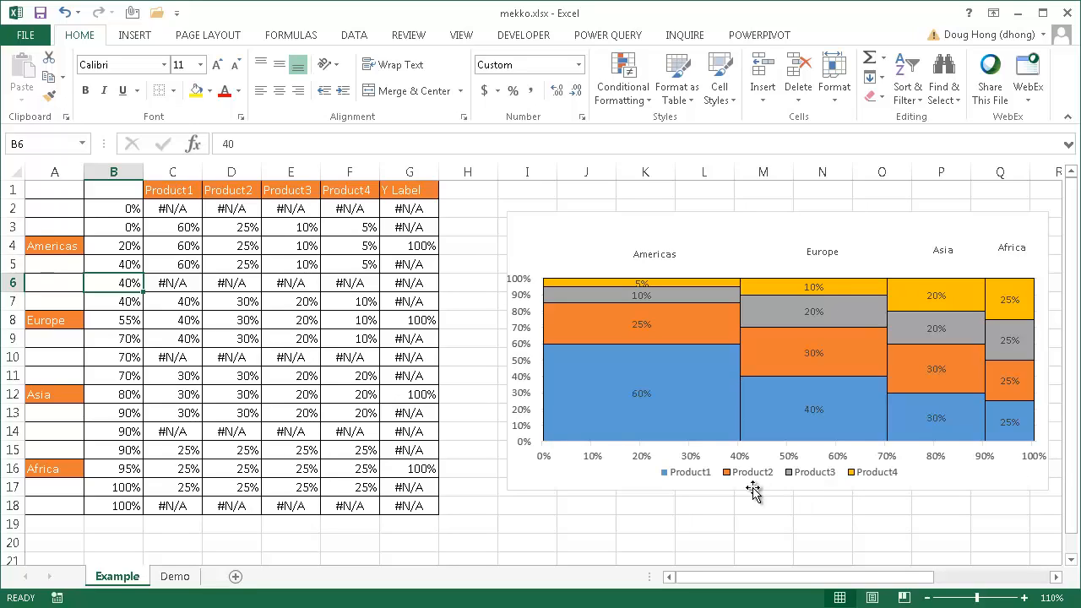
pyautogui.click(108, 208)
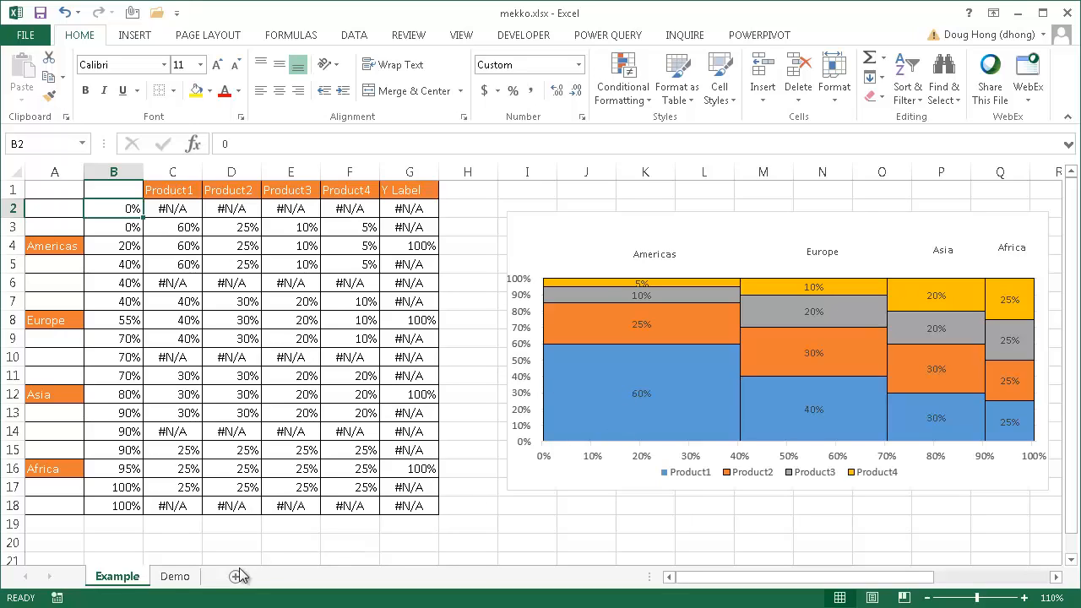
pyautogui.click(175, 581)
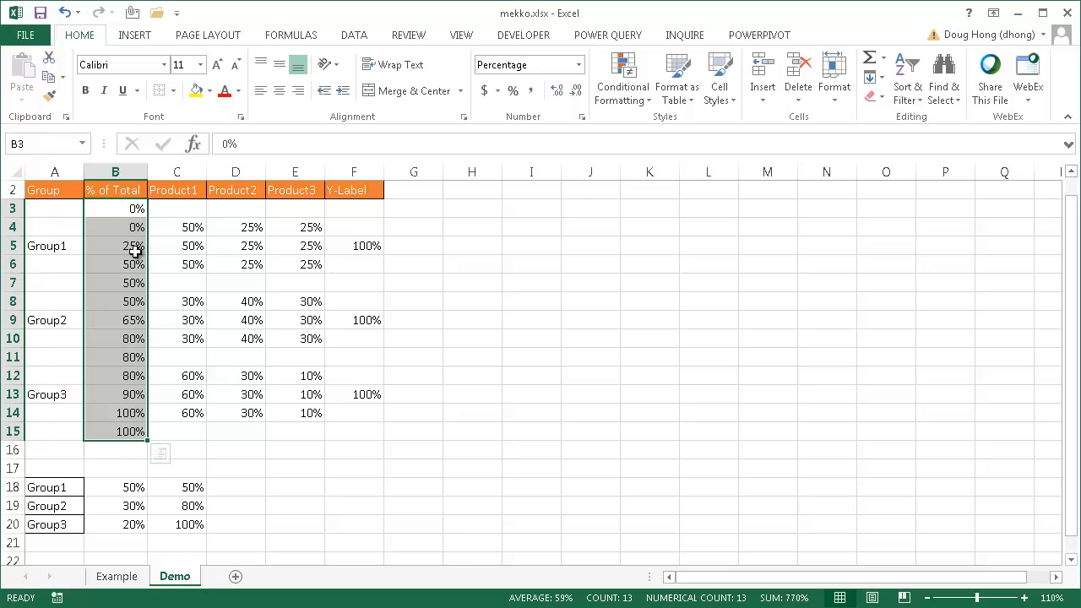
pyautogui.click(129, 208)
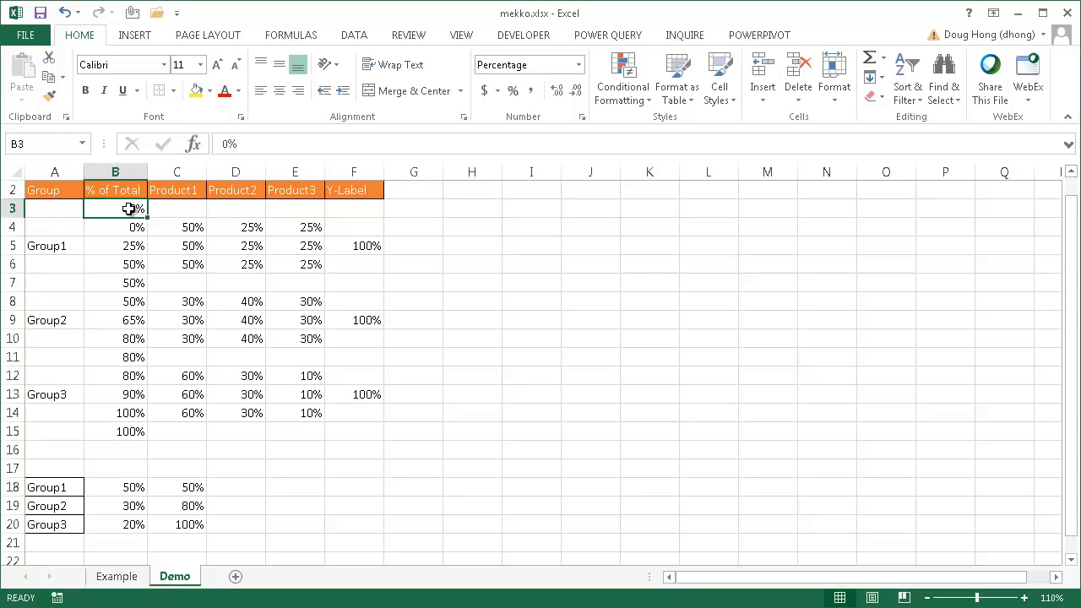
pyautogui.click(128, 432)
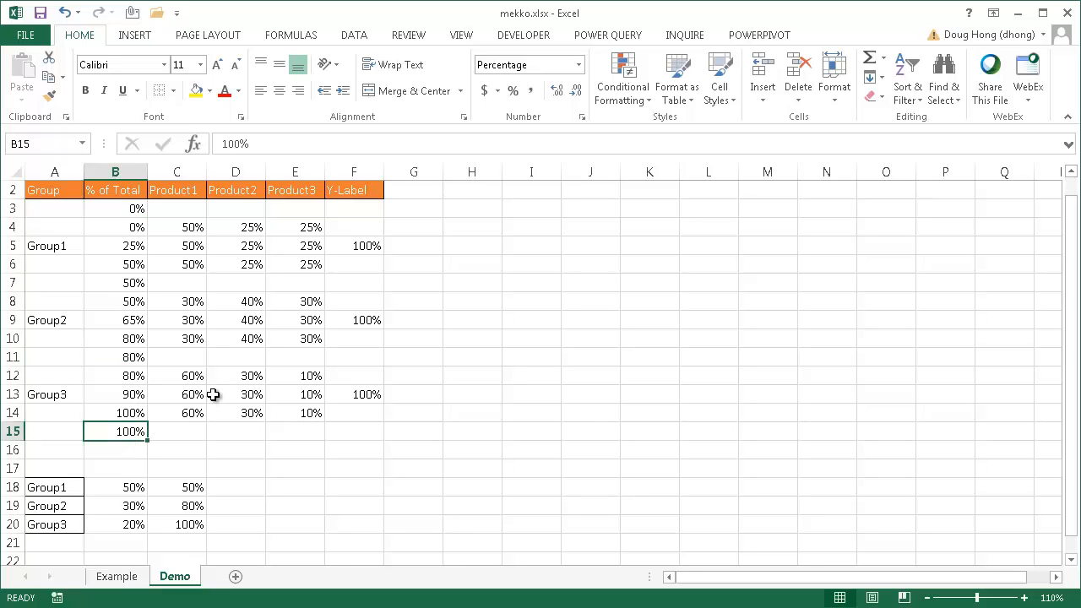
# - Change the number format of the % of Total positions in B3:B15 to General
pyautogui.moveTo(116, 204); pyautogui.dragTo(123, 413)
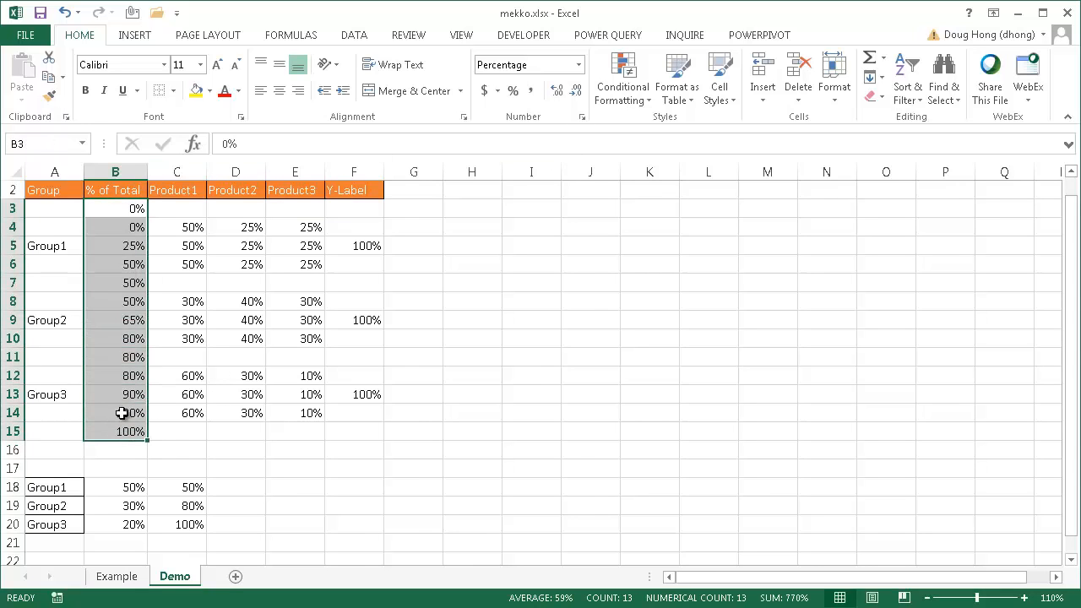
pyautogui.click(579, 65)
pyautogui.click(557, 91)
pyautogui.click(574, 301)
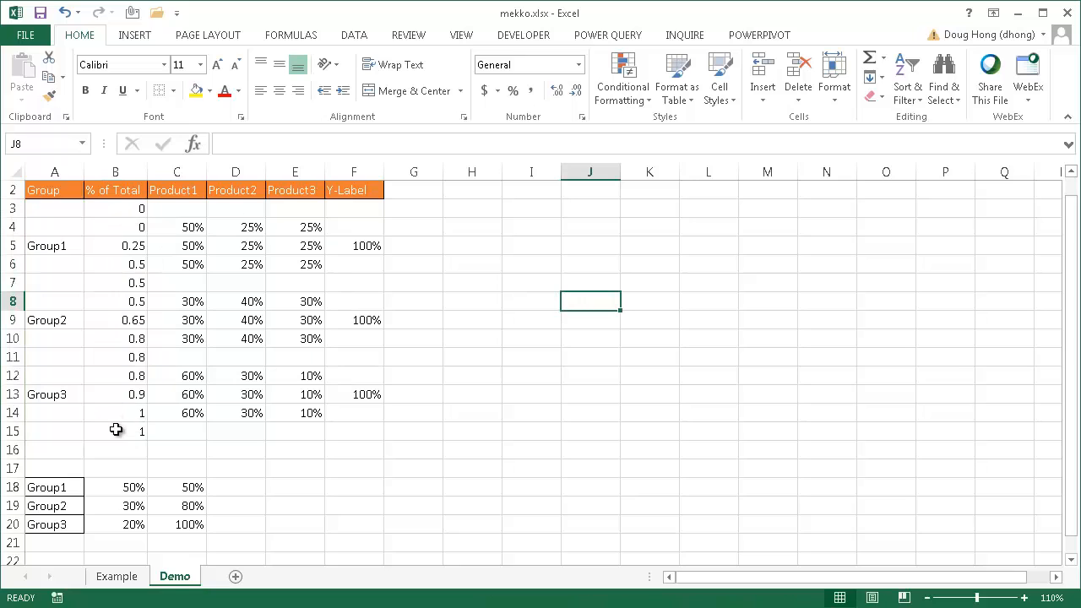
# - Enter 100 as a helper value in H16 and copy that cell
pyautogui.click(476, 450)
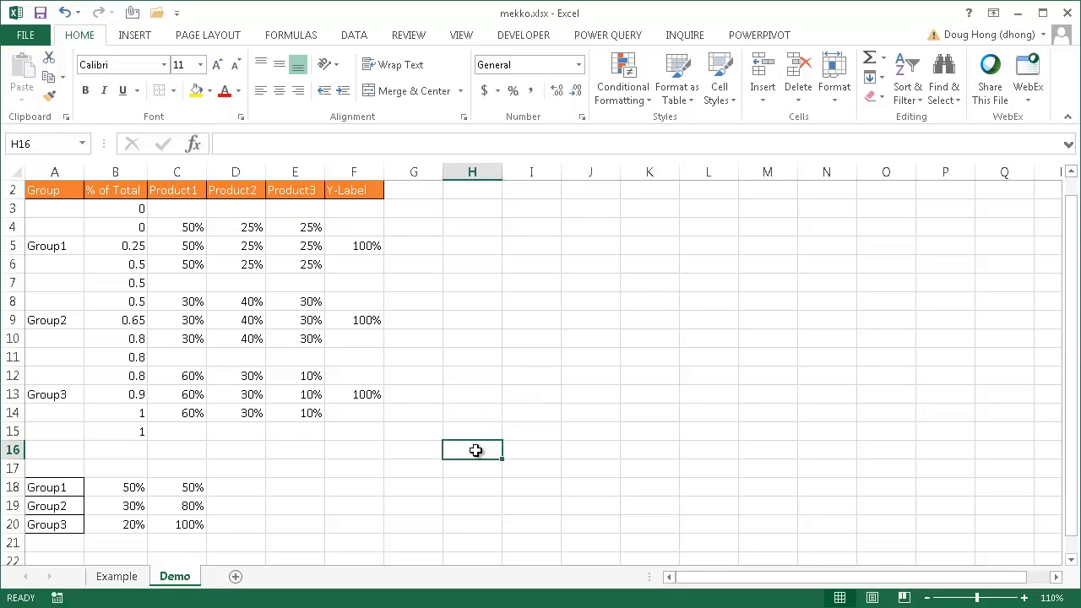
pyautogui.write('100')
pyautogui.press('Return')
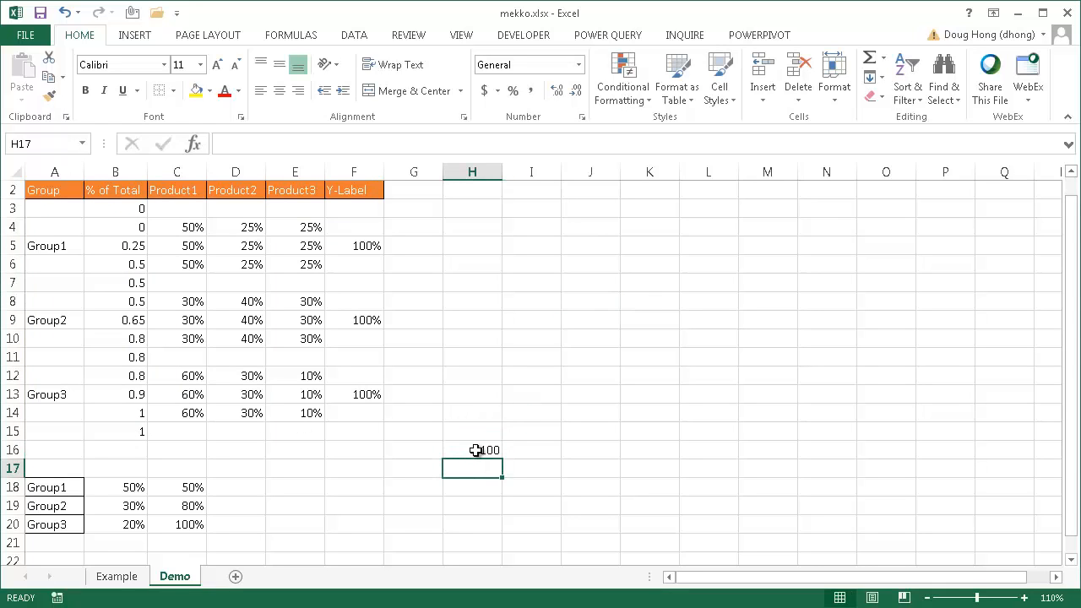
pyautogui.click(490, 454)
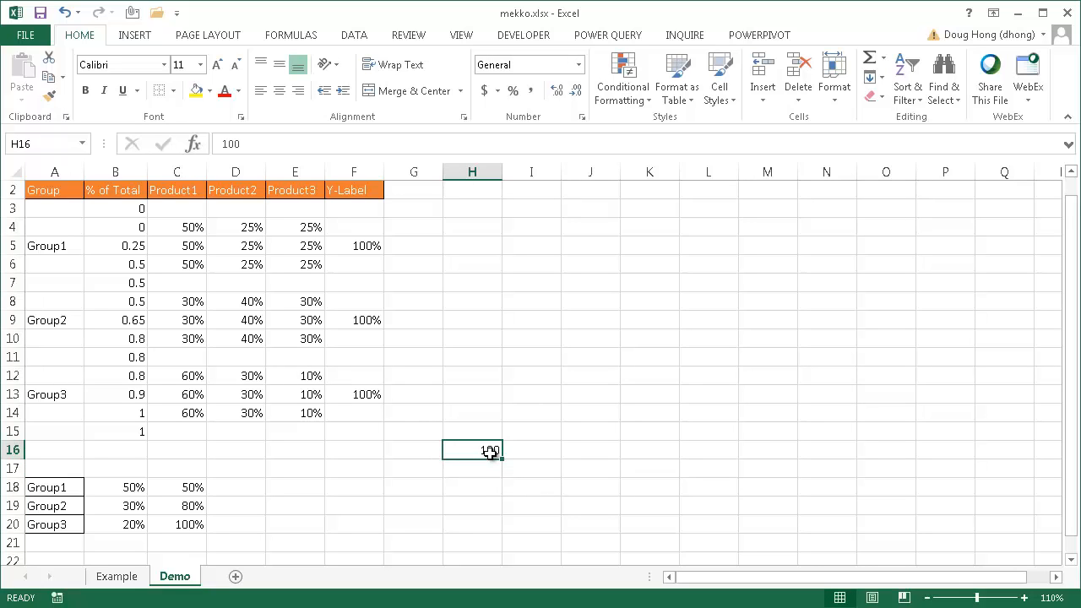
pyautogui.hotkey('ctrl', 'c')
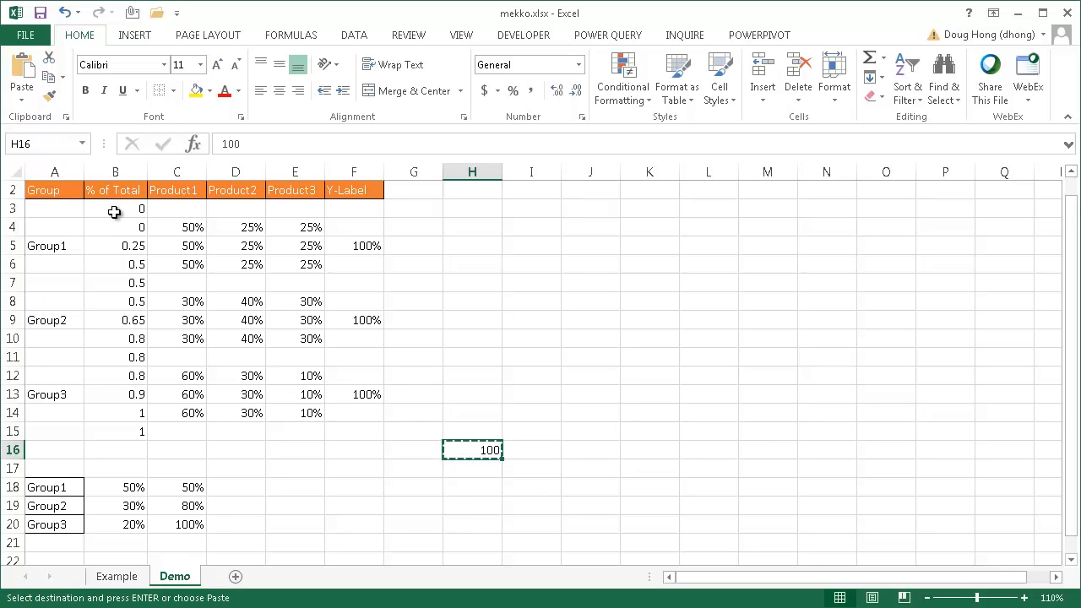
# - Multiply the % of Total values in B3:B15 by the copied 100 using Paste Special with the Multiply operation
pyautogui.moveTo(114, 212); pyautogui.dragTo(116, 436)
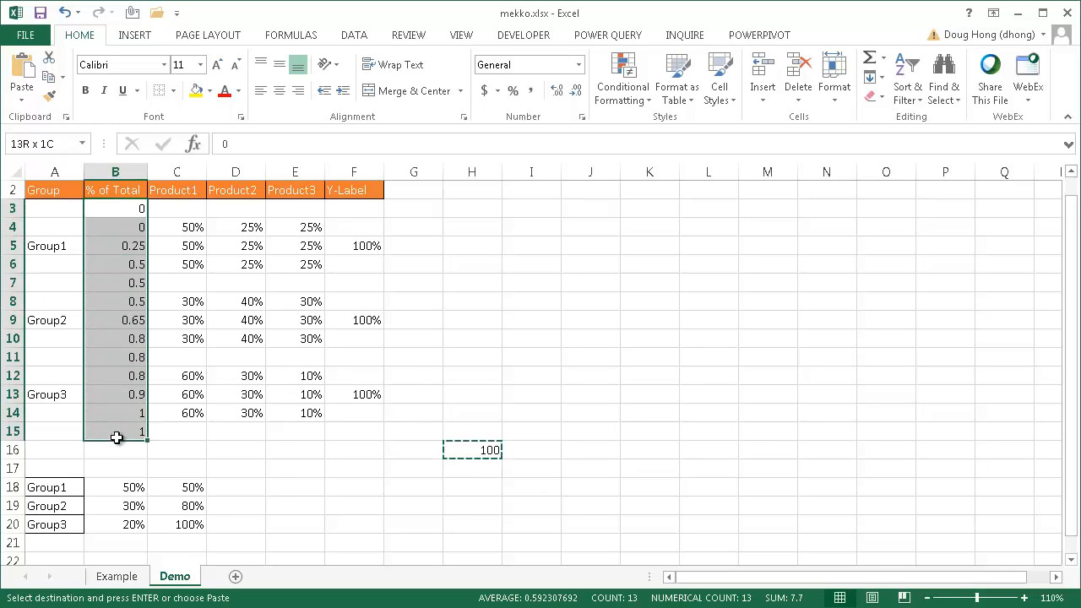
pyautogui.click(22, 100)
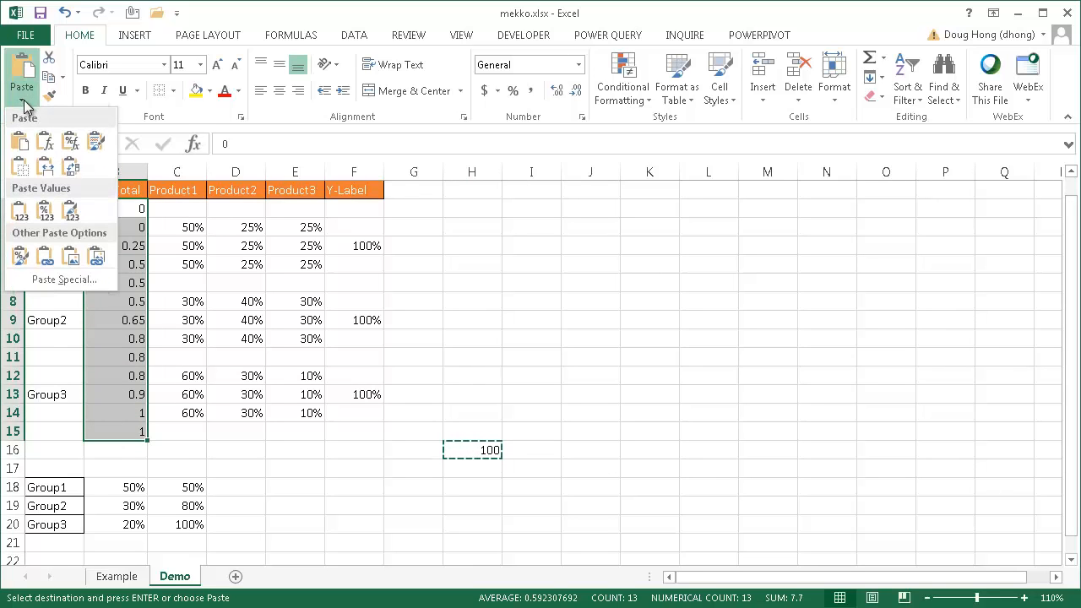
pyautogui.click(64, 279)
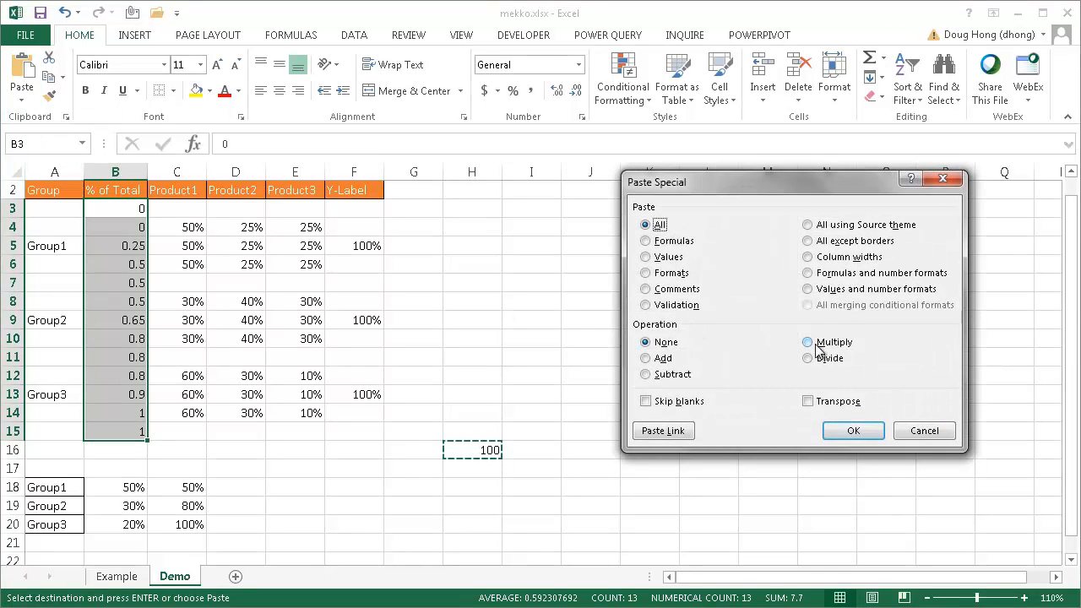
pyautogui.click(817, 347)
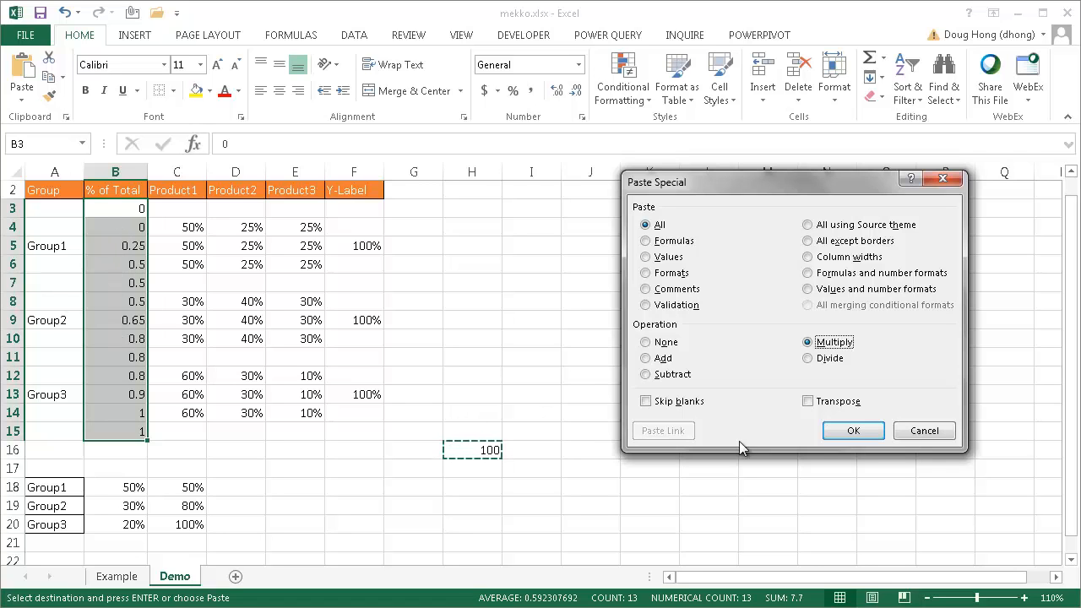
pyautogui.click(853, 430)
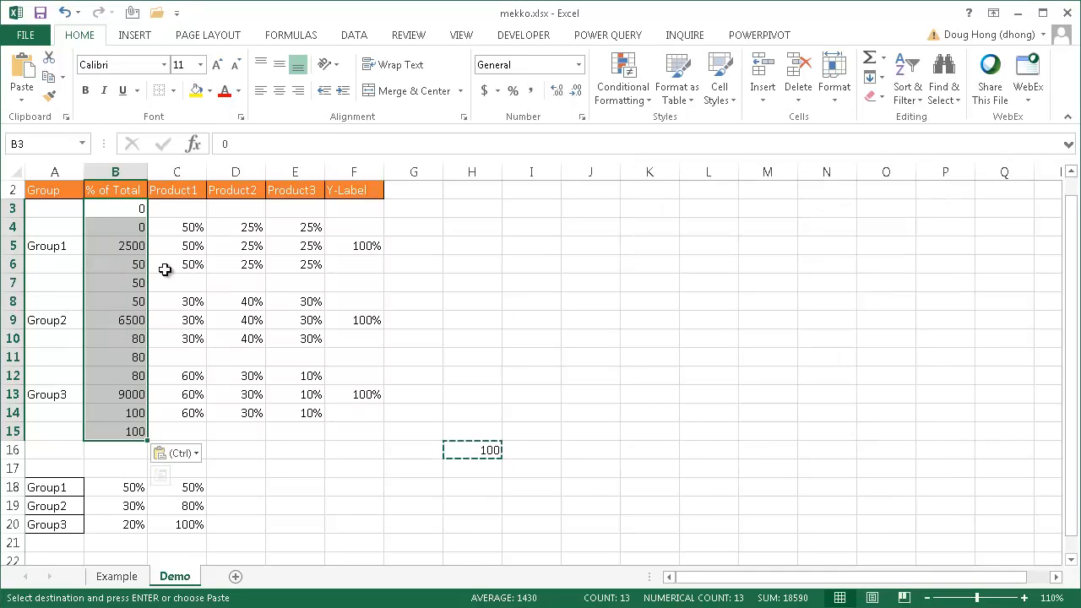
# - Inspect Group1's midpoint formula in B5 and clear the helper value from H16
pyautogui.click(127, 246)
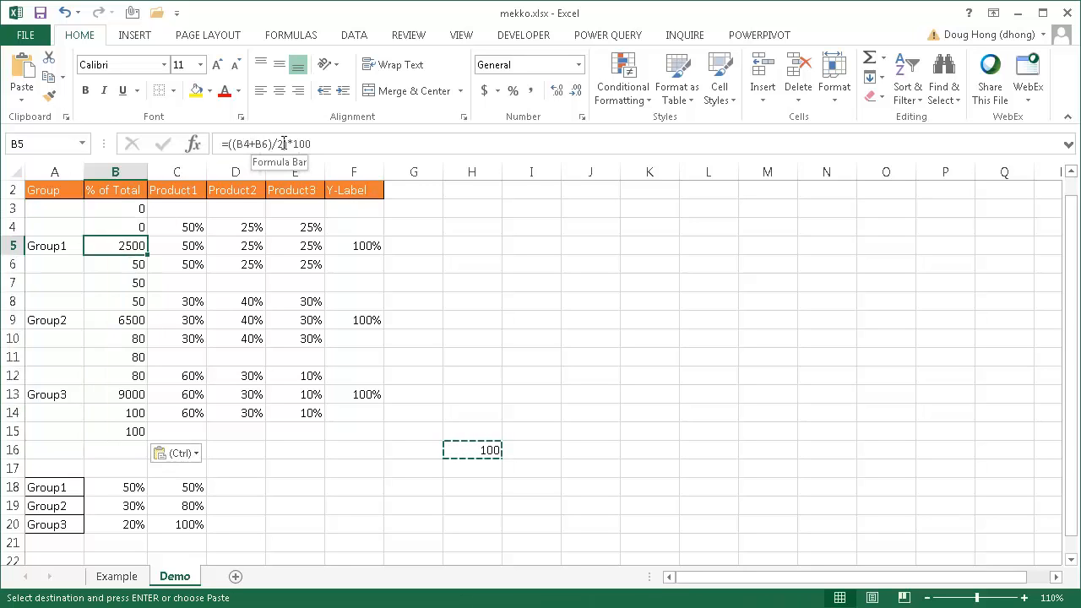
pyautogui.click(473, 450)
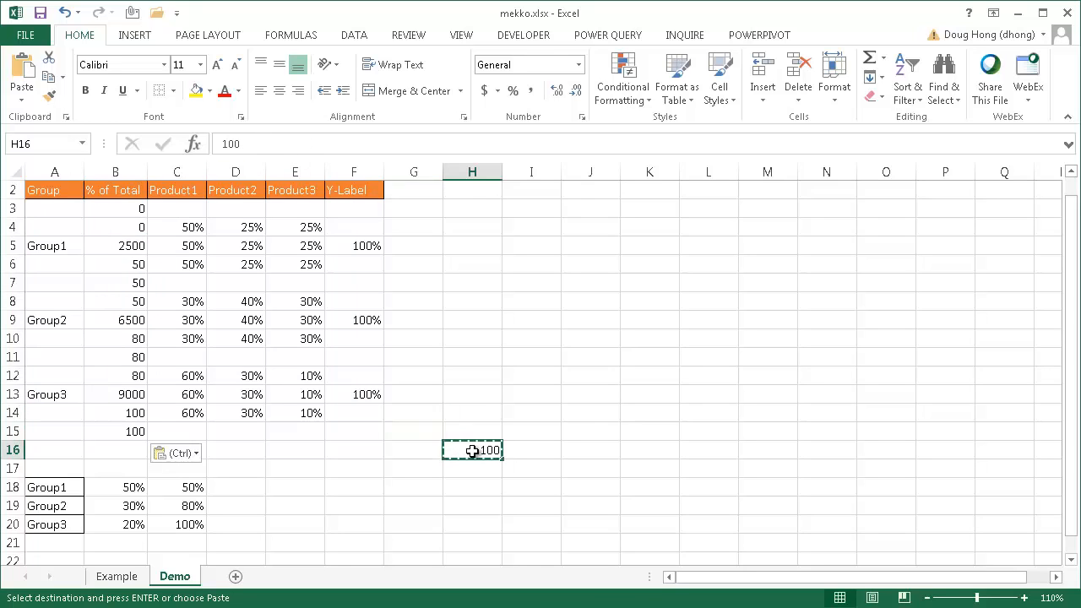
pyautogui.press('Delete')
# - Remove the *100 multiplier from Group1's midpoint formula in B5, leaving =((B4+B6)/2)
pyautogui.click(119, 245)
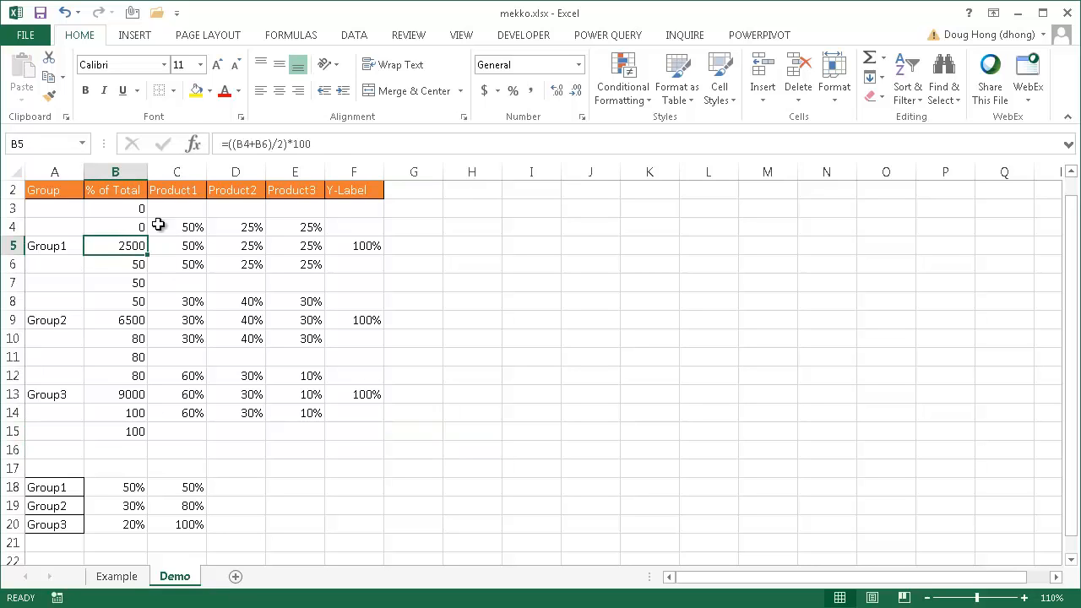
pyautogui.click(333, 145)
pyautogui.press('BackSpace')
pyautogui.press('BackSpace')
pyautogui.press('BackSpace')
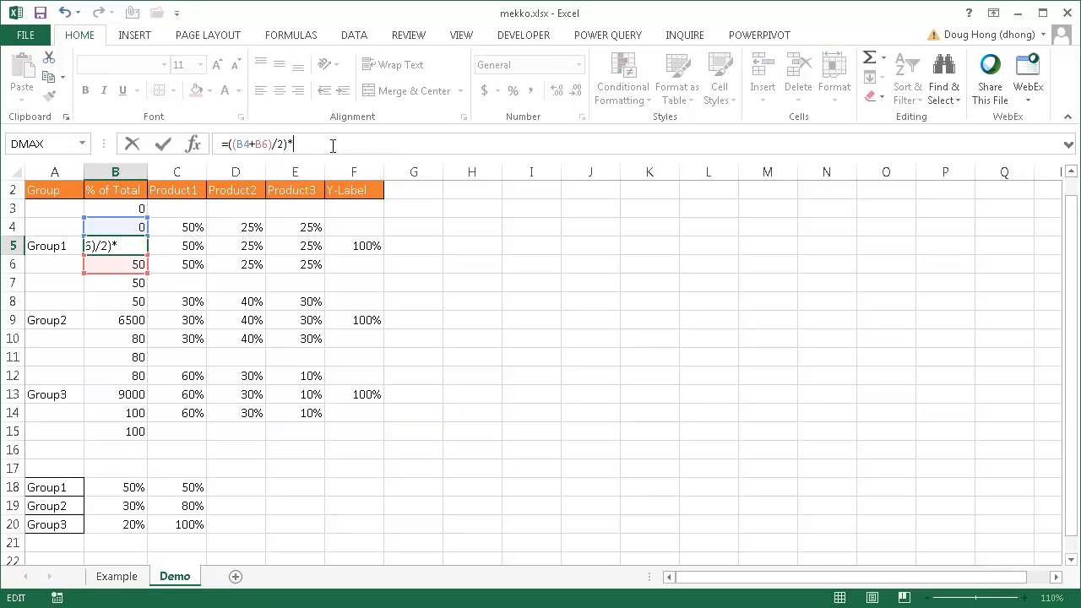
pyautogui.press('Return')
# - Remove the *100 multiplier from Group2's midpoint formula in B9, leaving =((B8+B10)/2)
pyautogui.click(135, 319)
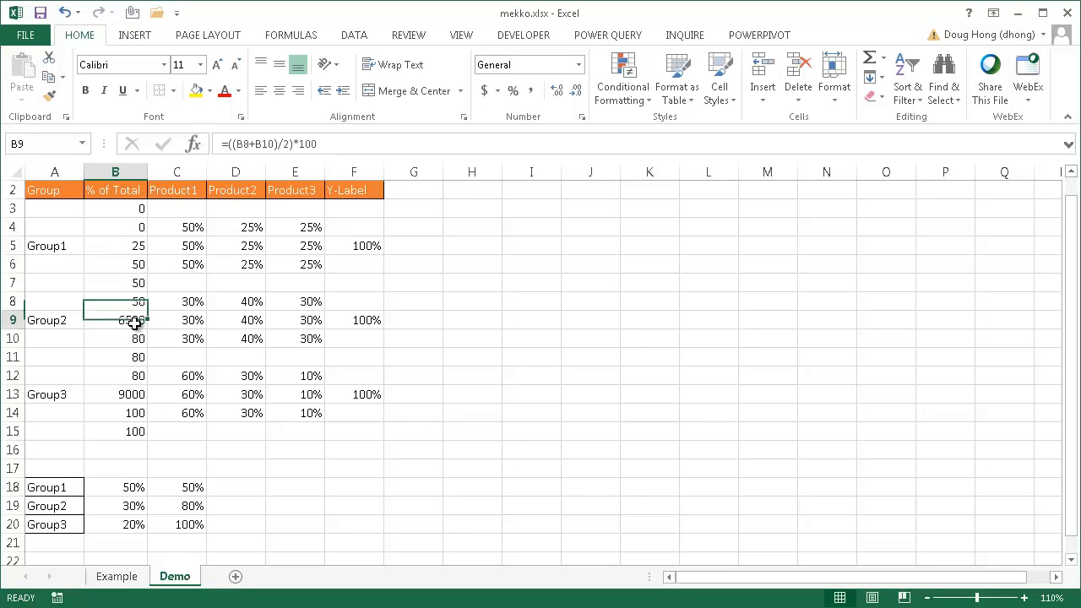
pyautogui.click(341, 138)
pyautogui.press('BackSpace')
pyautogui.press('BackSpace')
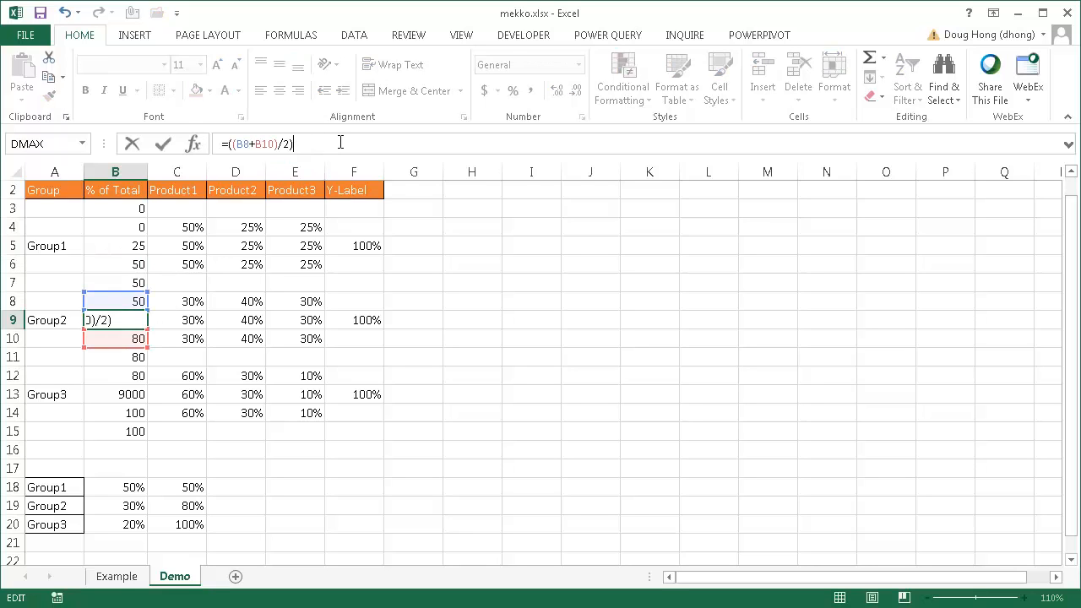
pyautogui.press('Return')
# - Remove the *100 multiplier from Group3's midpoint formula in B13, leaving =((B12+B14)/2)
pyautogui.click(127, 396)
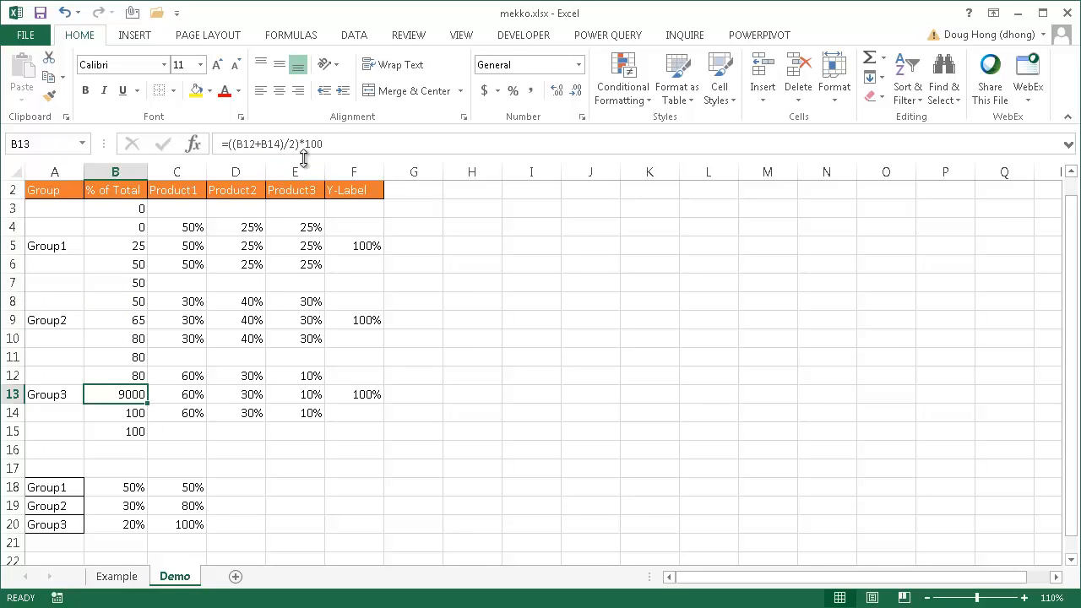
pyautogui.click(341, 145)
pyautogui.press('BackSpace')
pyautogui.press('BackSpace')
pyautogui.press('Return')
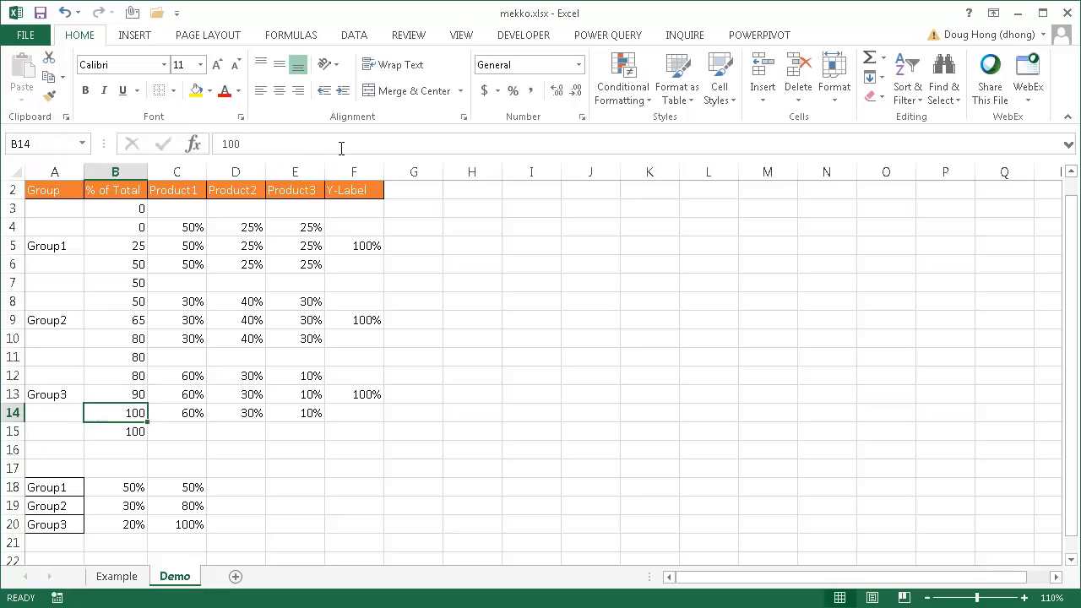
pyautogui.click(354, 450)
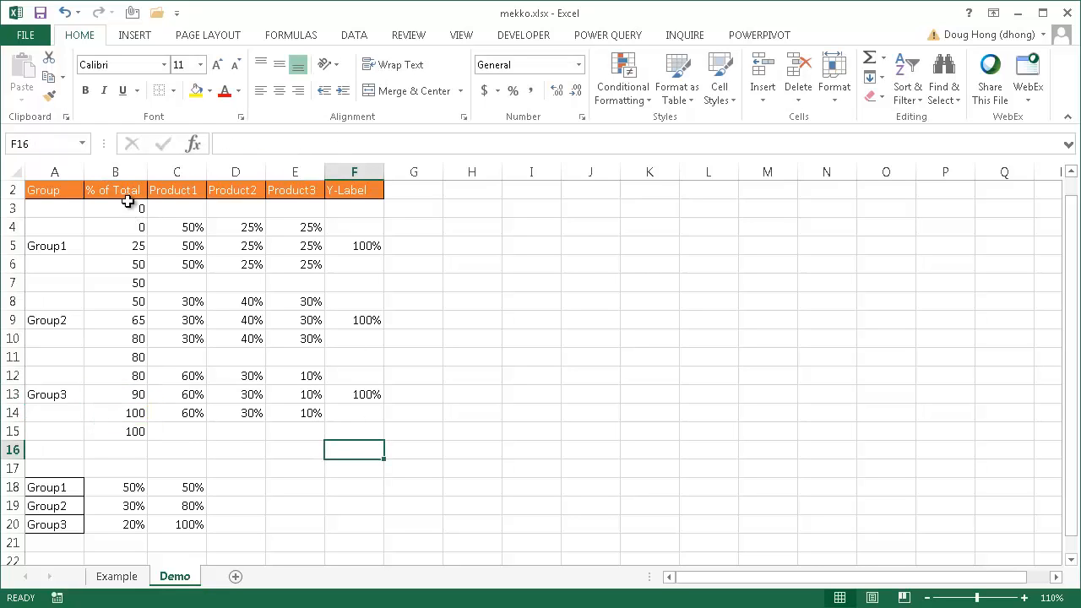
# - Review the rescaled % of Total positions from the first one in B3 to the last one in B15
pyautogui.click(128, 202)
pyautogui.click(115, 433)
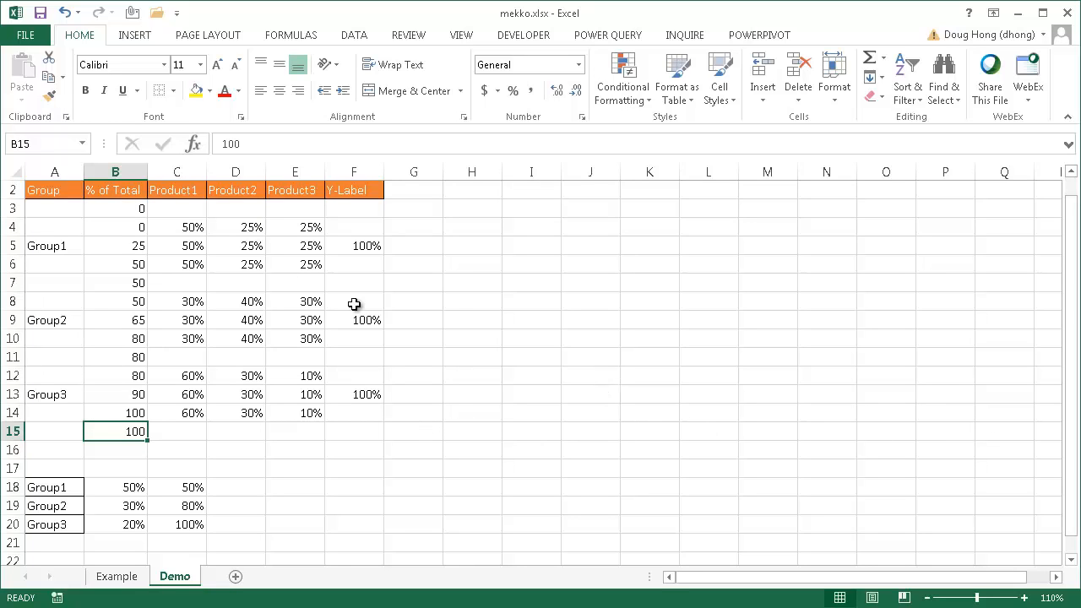
pyautogui.click(119, 211)
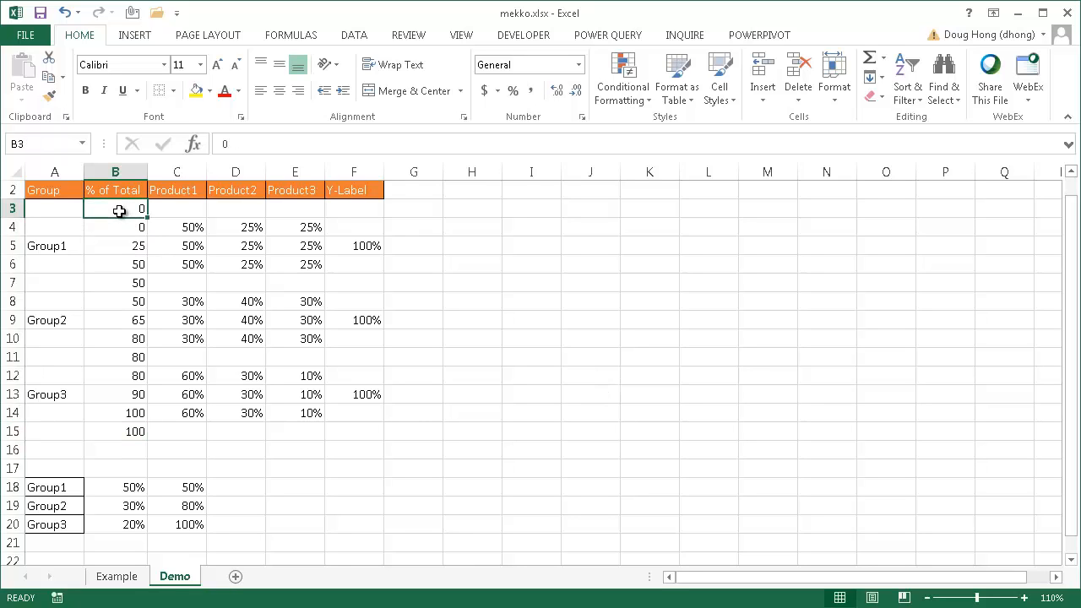
pyautogui.click(129, 433)
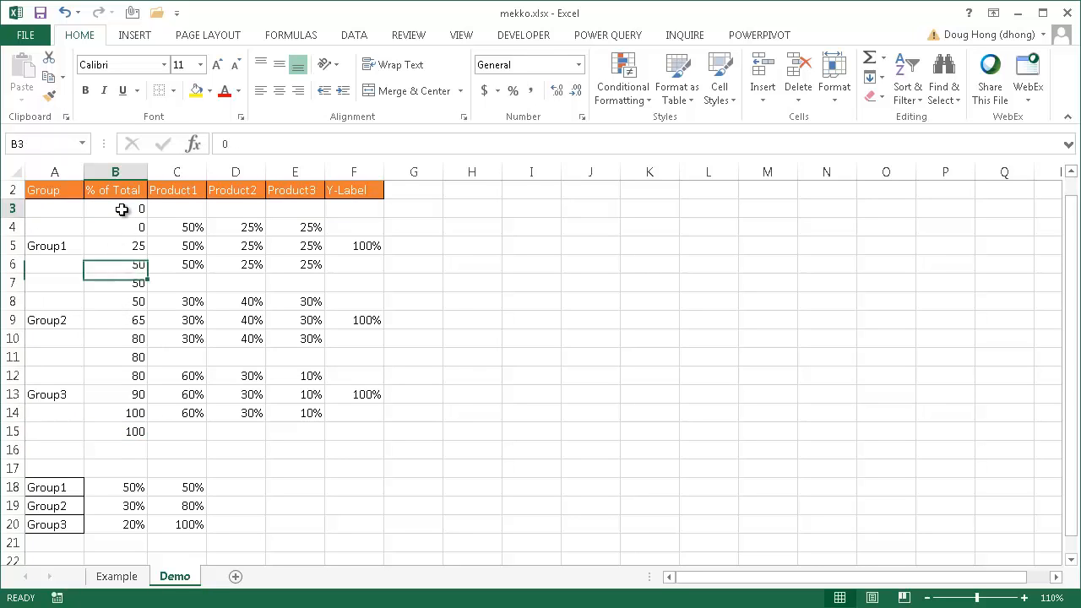
pyautogui.moveTo(121, 209); pyautogui.dragTo(131, 430)
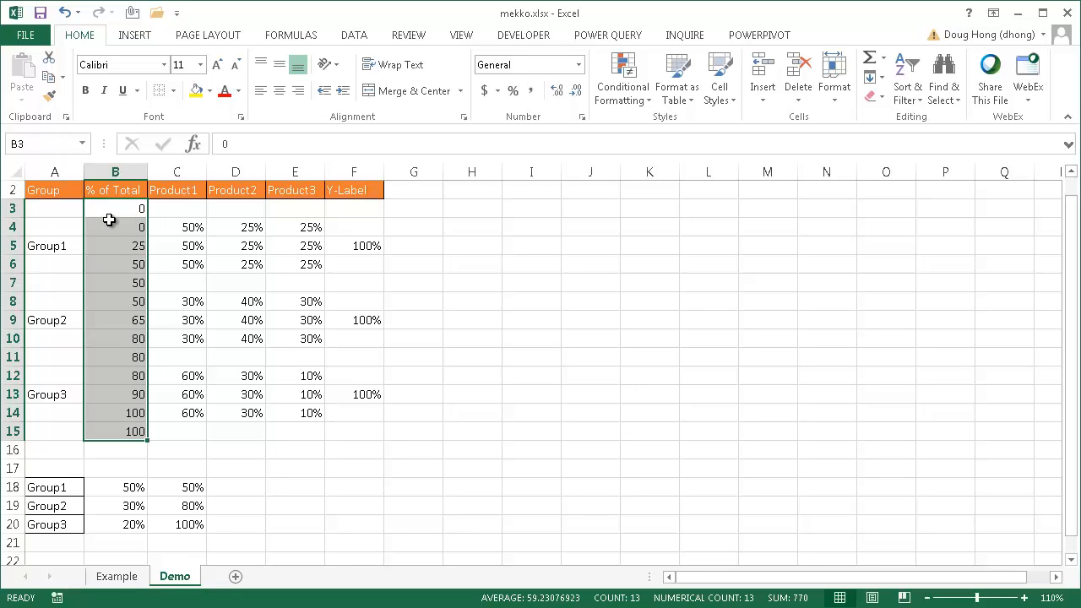
# - Apply the custom number format 0"%" to the % of Total values in B3:B15
pyautogui.moveTo(89, 210); pyautogui.dragTo(113, 429)
pyautogui.click(580, 66)
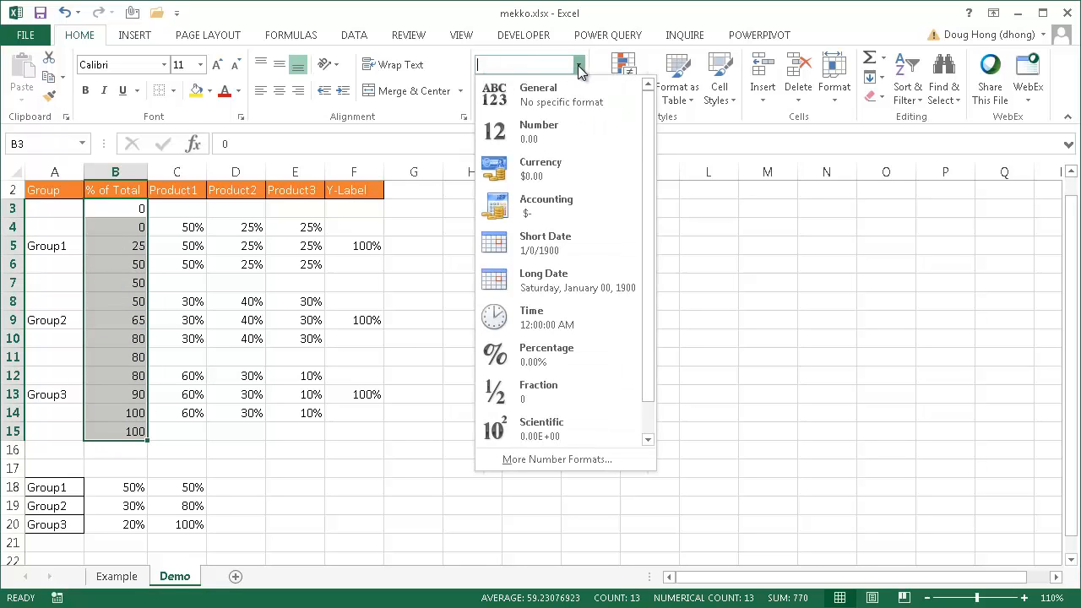
pyautogui.click(551, 460)
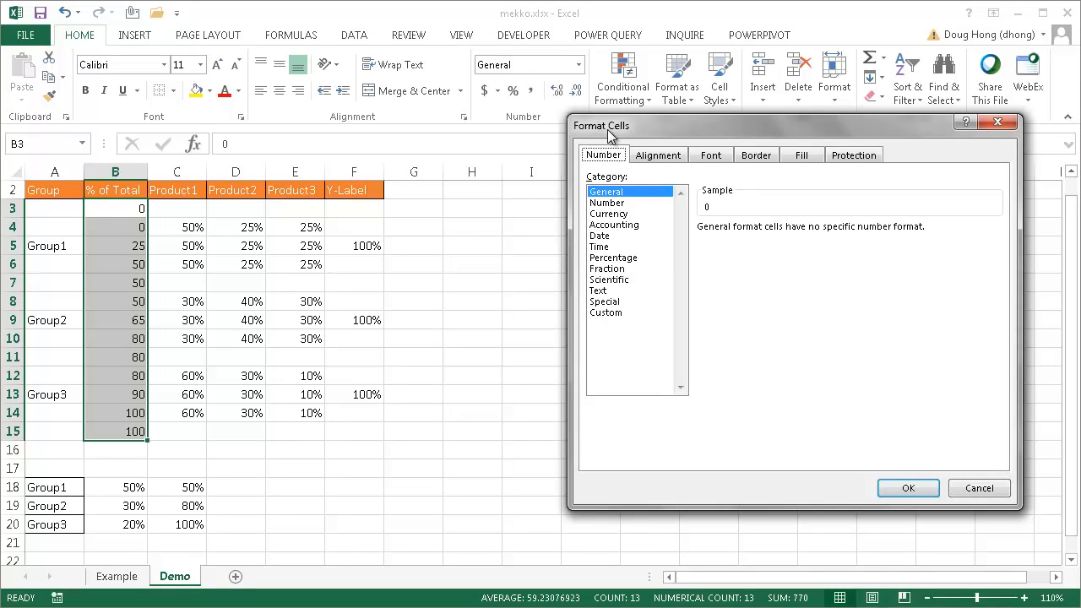
pyautogui.click(605, 313)
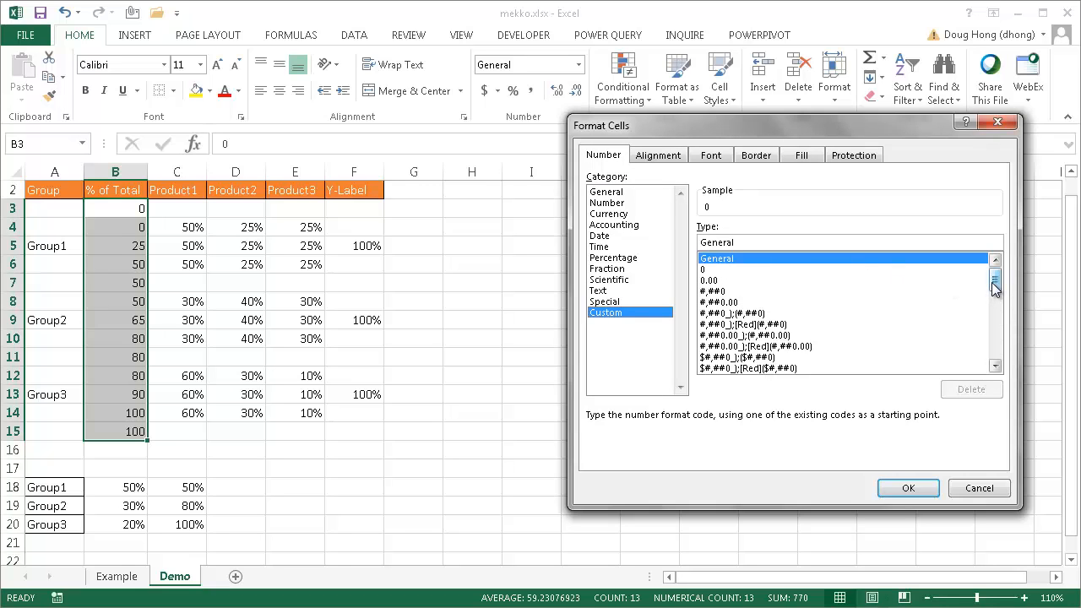
pyautogui.moveTo(991, 282); pyautogui.dragTo(995, 367)
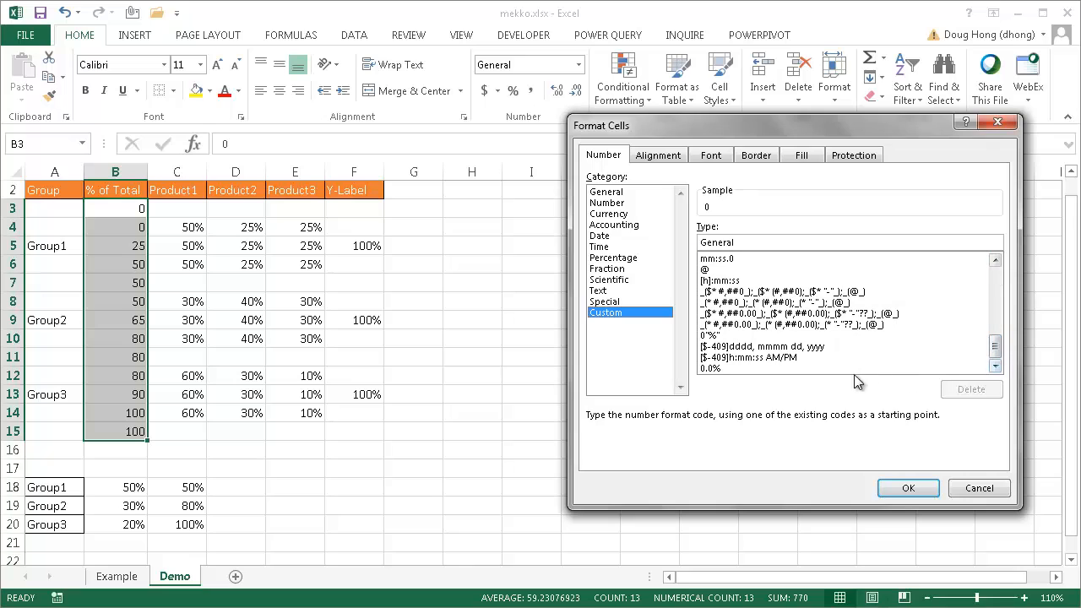
pyautogui.click(711, 337)
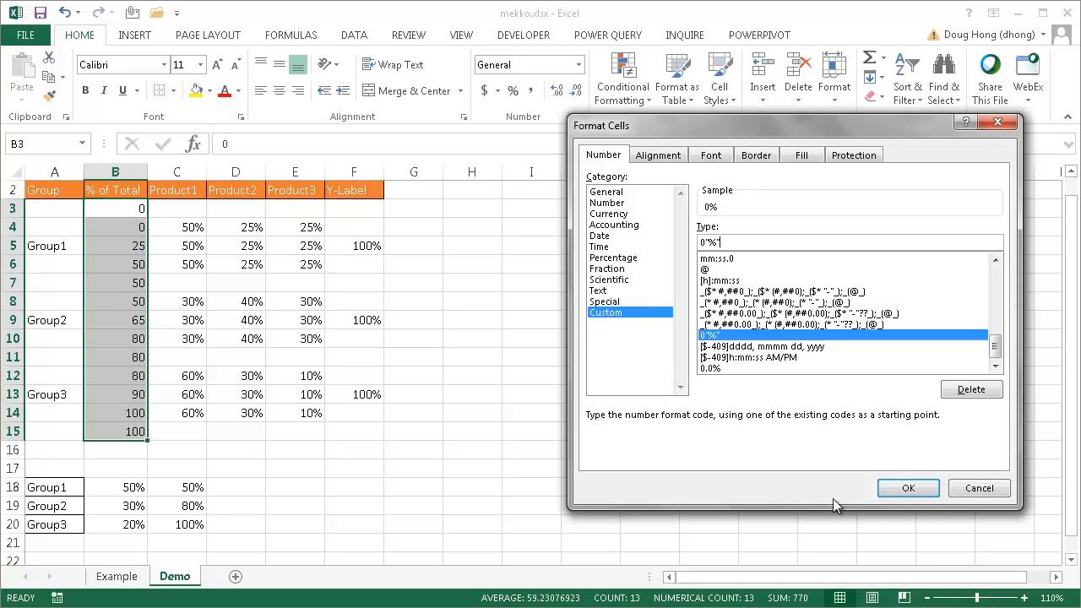
pyautogui.click(923, 497)
# - Check the % of Total entries in the group rows and the blank Product and Y-Label cells in rows 3 and 7
pyautogui.click(120, 245)
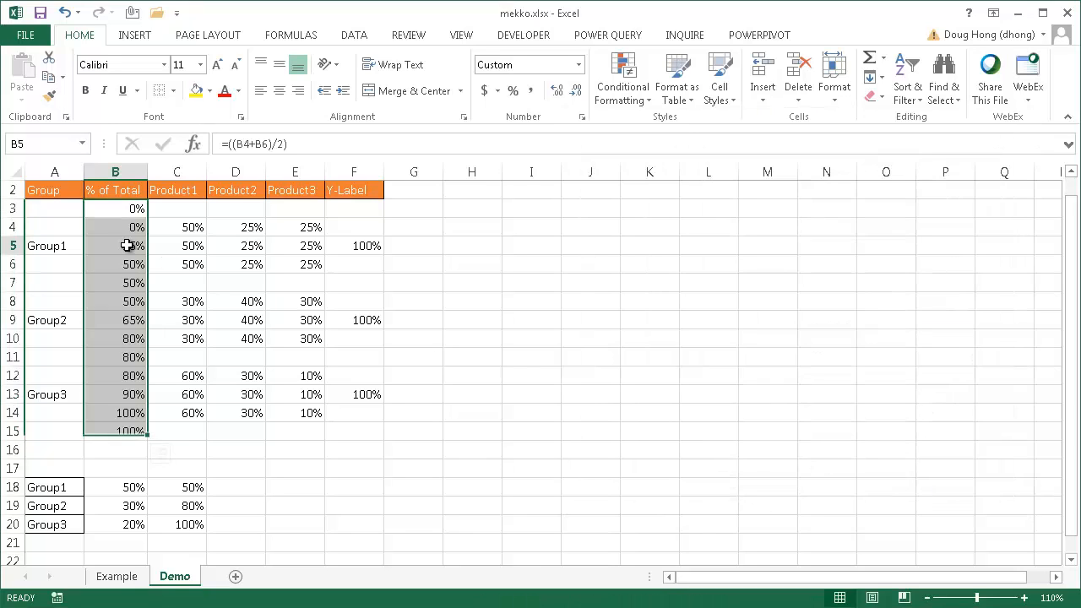
pyautogui.click(120, 339)
pyautogui.click(120, 391)
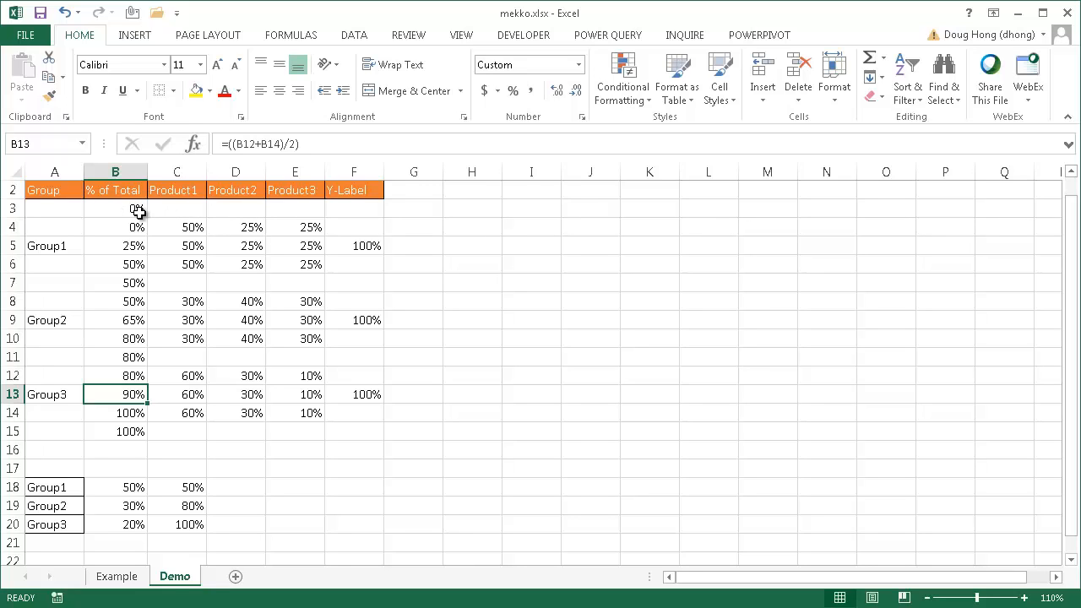
pyautogui.click(177, 211)
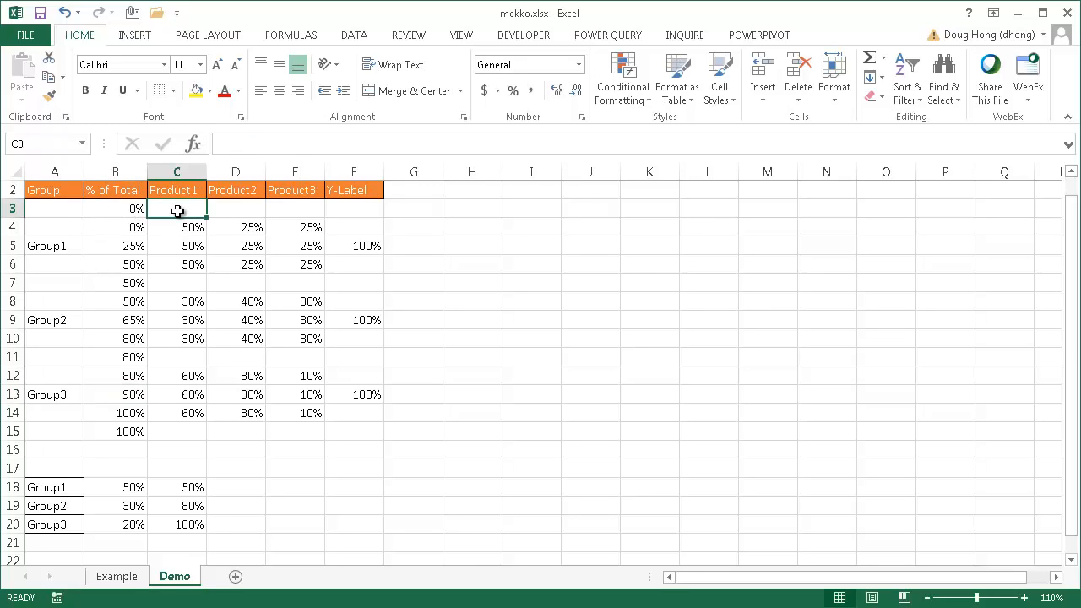
pyautogui.moveTo(177, 211); pyautogui.dragTo(364, 222)
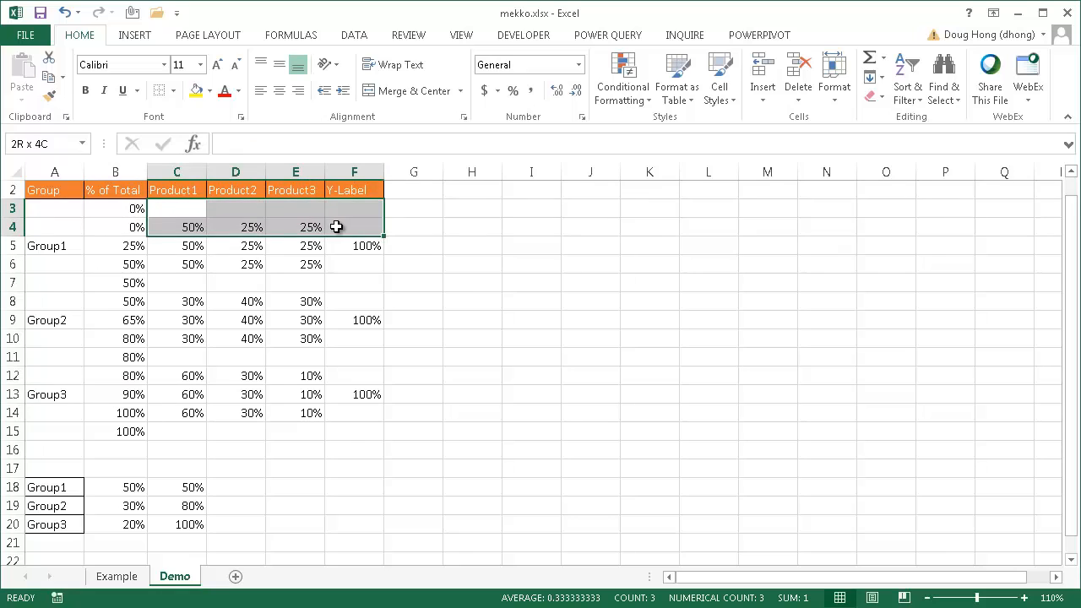
pyautogui.click(165, 281)
pyautogui.click(374, 280)
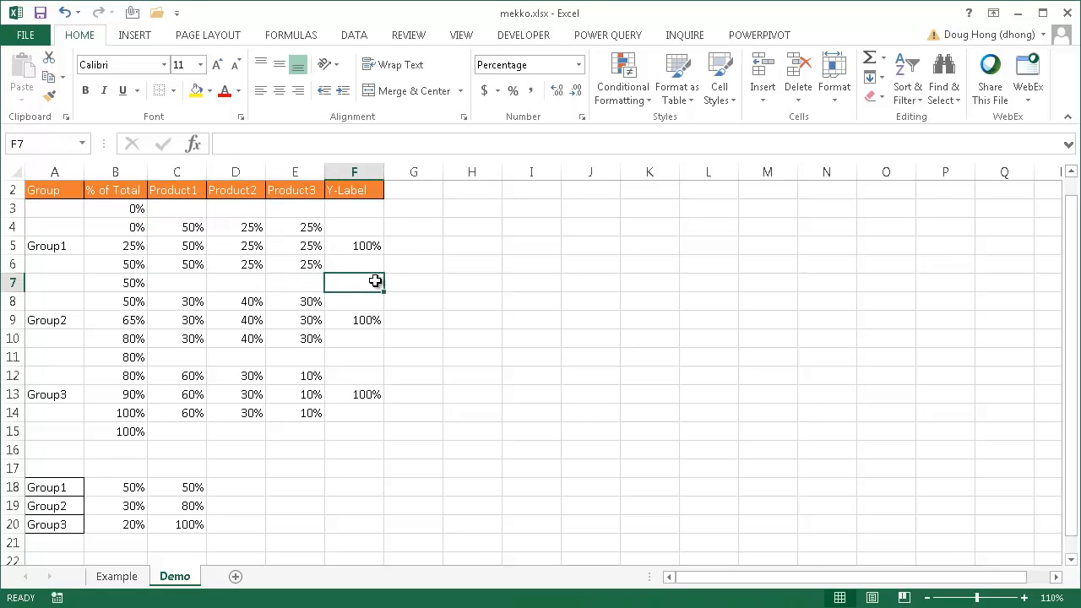
# - Select only the blank cells within the Product and Y-Label range C3:F15 using Go To Special
pyautogui.click(206, 208)
pyautogui.moveTo(228, 213); pyautogui.dragTo(363, 434)
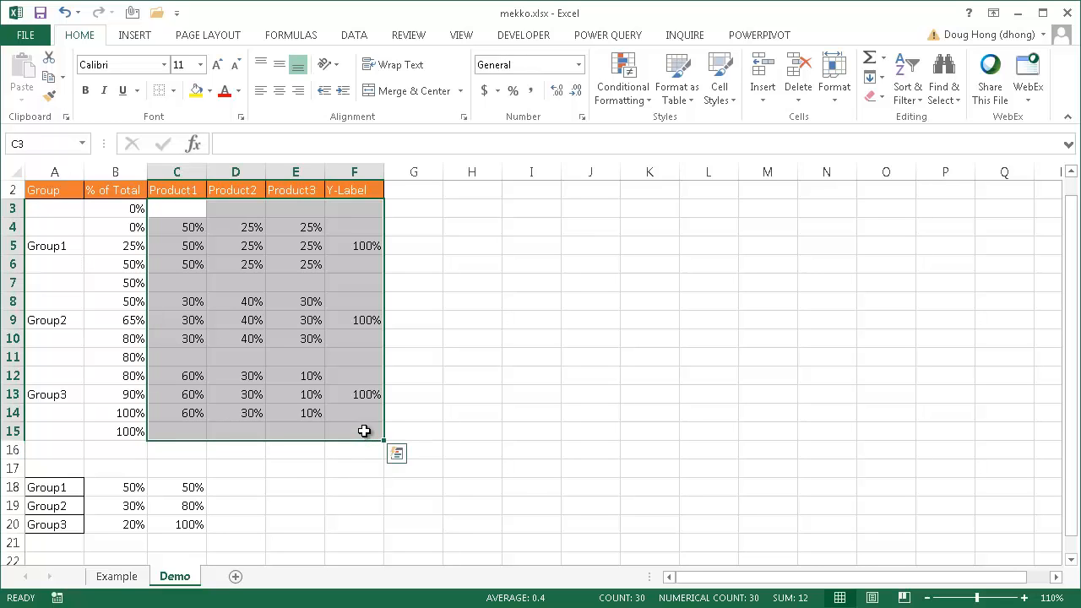
pyautogui.click(944, 95)
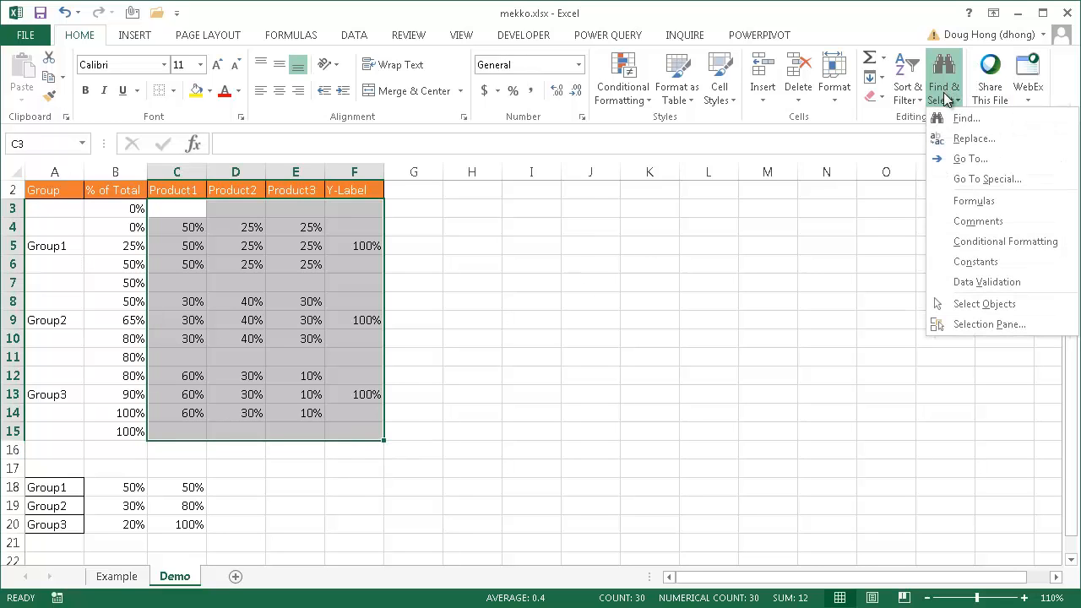
pyautogui.click(981, 180)
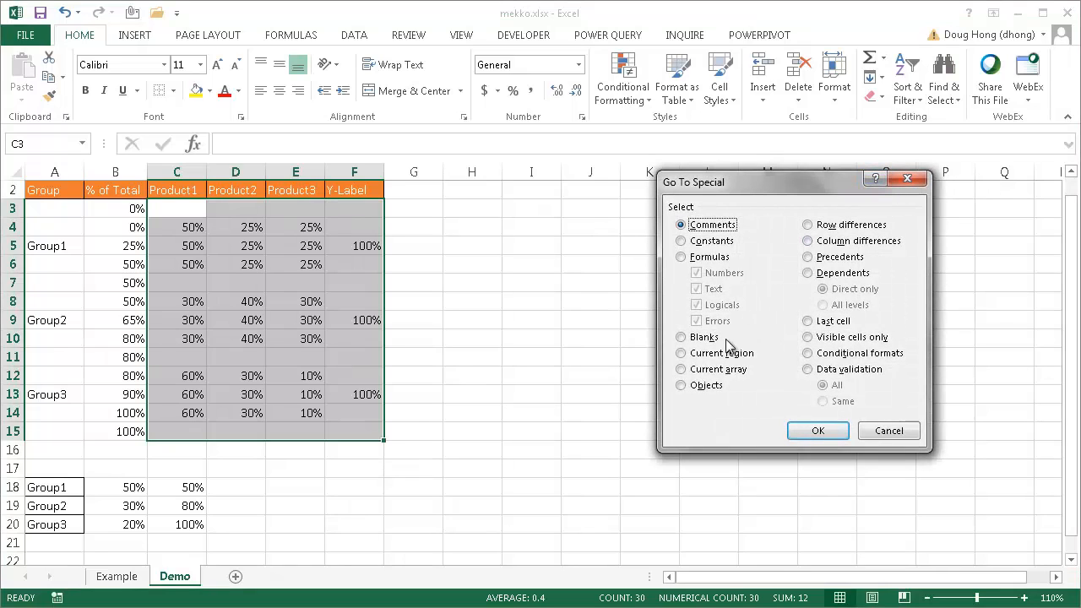
pyautogui.click(680, 336)
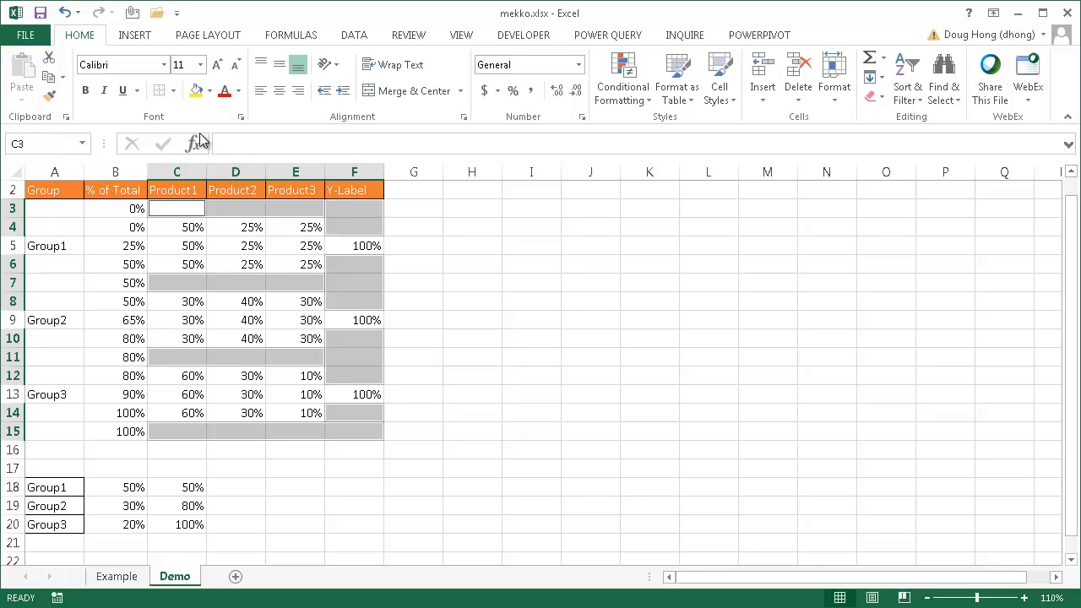
# - Fill all the selected blank cells at once with the formula =NA()
pyautogui.click(243, 143)
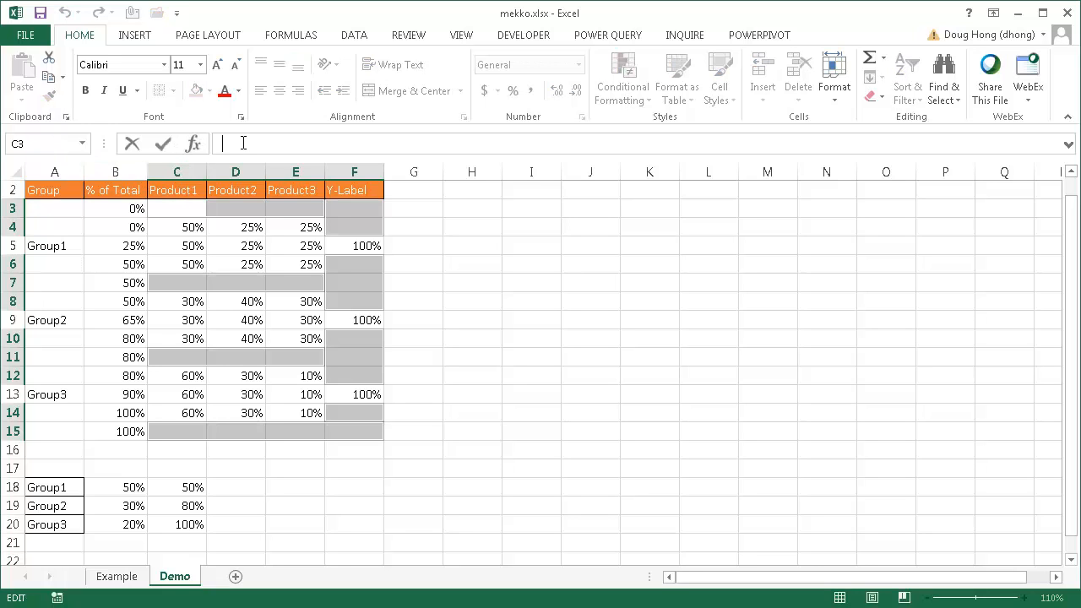
pyautogui.write('=na')
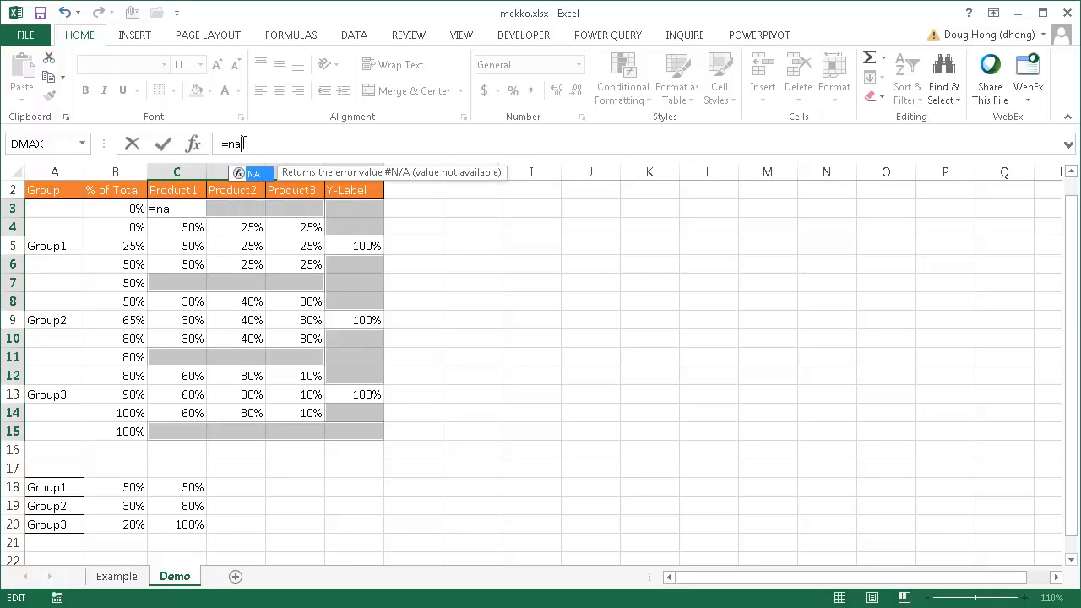
pyautogui.write('()')
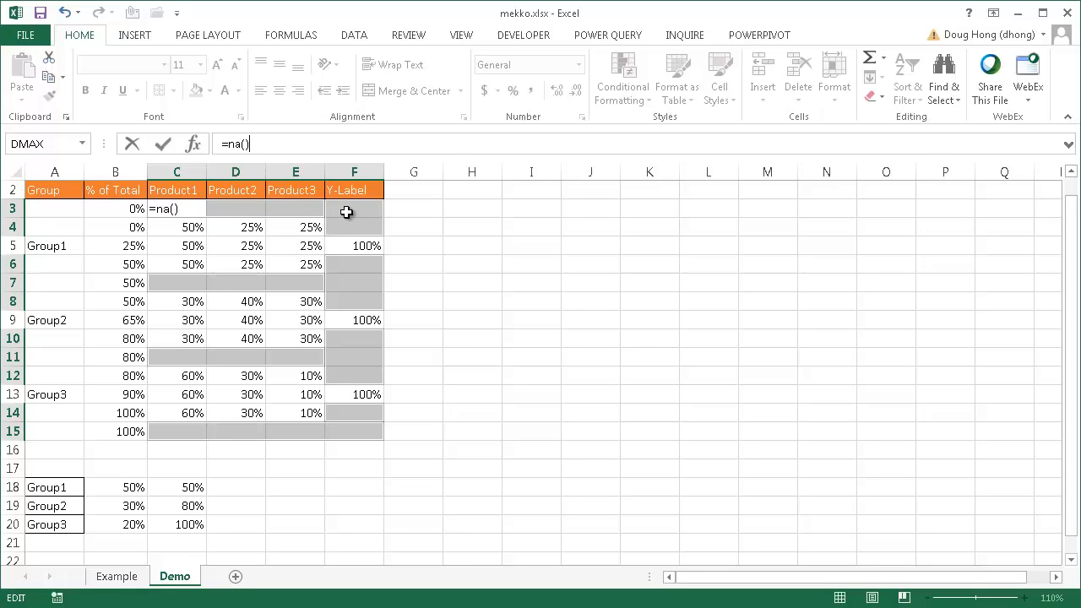
pyautogui.hotkey('ctrl', 'Return')
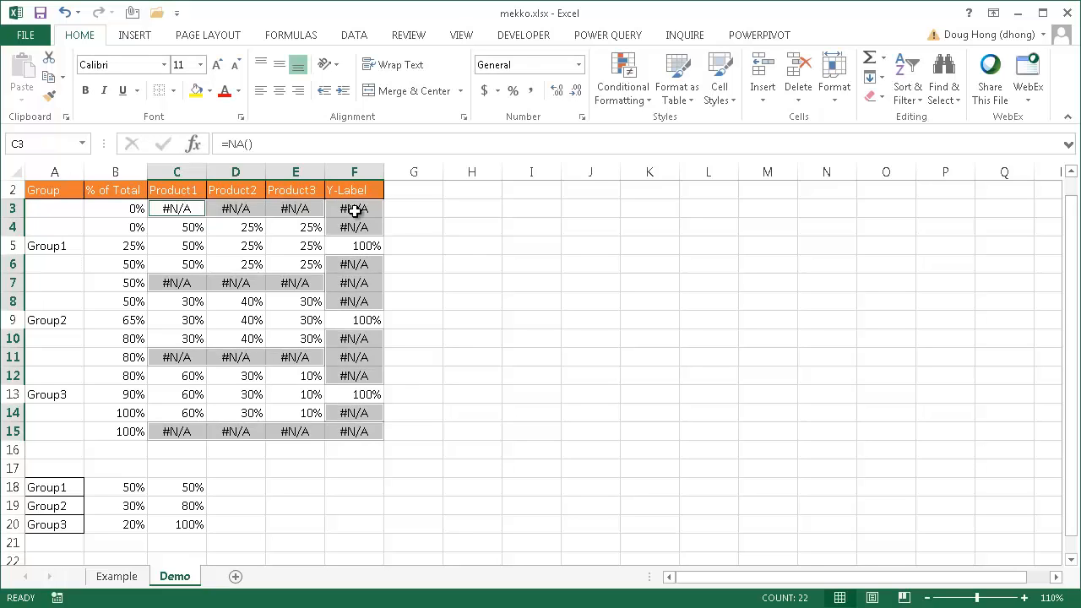
pyautogui.click(413, 430)
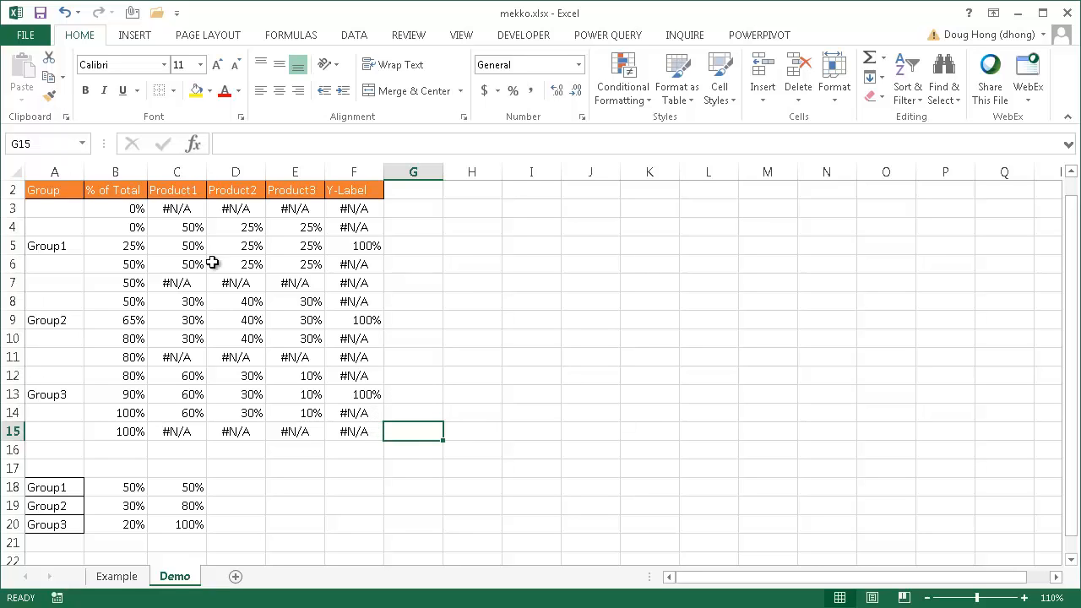
# - Insert a 2-D stacked area chart from C2:F15 and place it beside the data table
pyautogui.moveTo(175, 193); pyautogui.dragTo(359, 436)
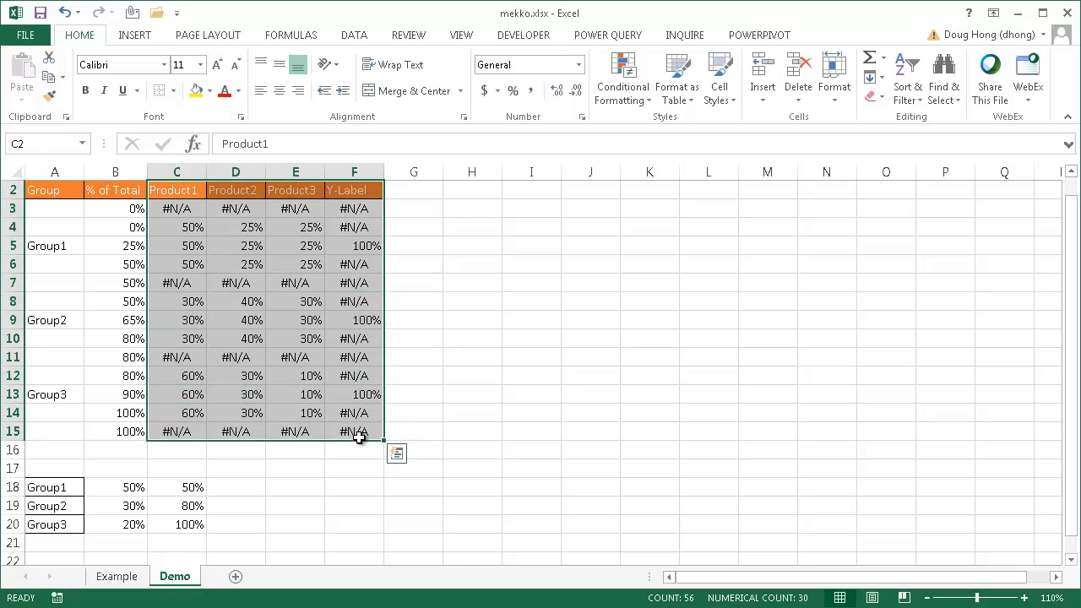
pyautogui.click(137, 34)
pyautogui.click(507, 79)
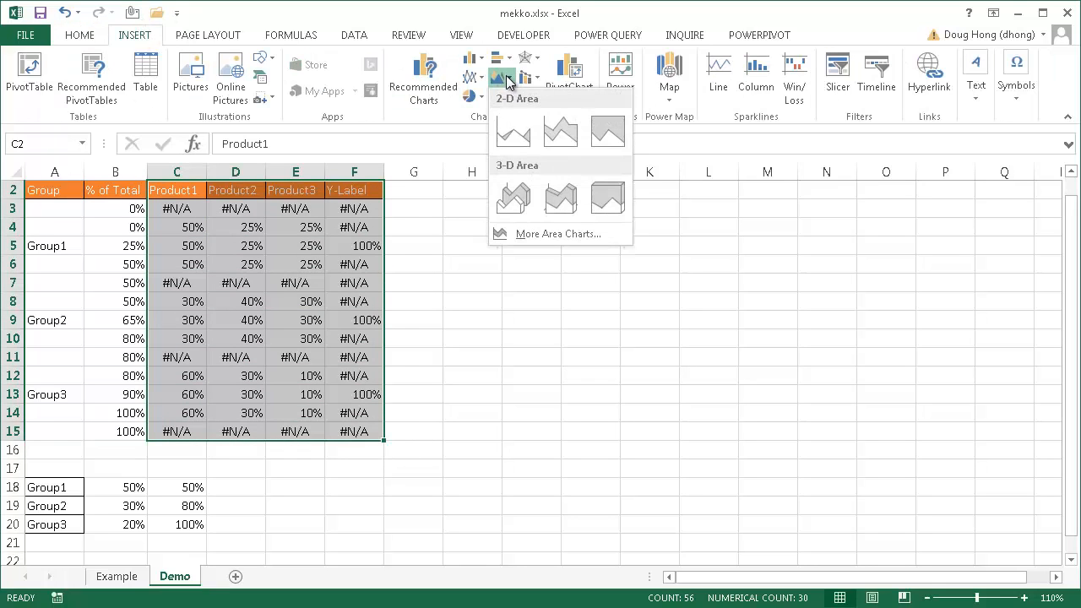
pyautogui.click(559, 136)
pyautogui.moveTo(582, 243); pyautogui.dragTo(716, 203)
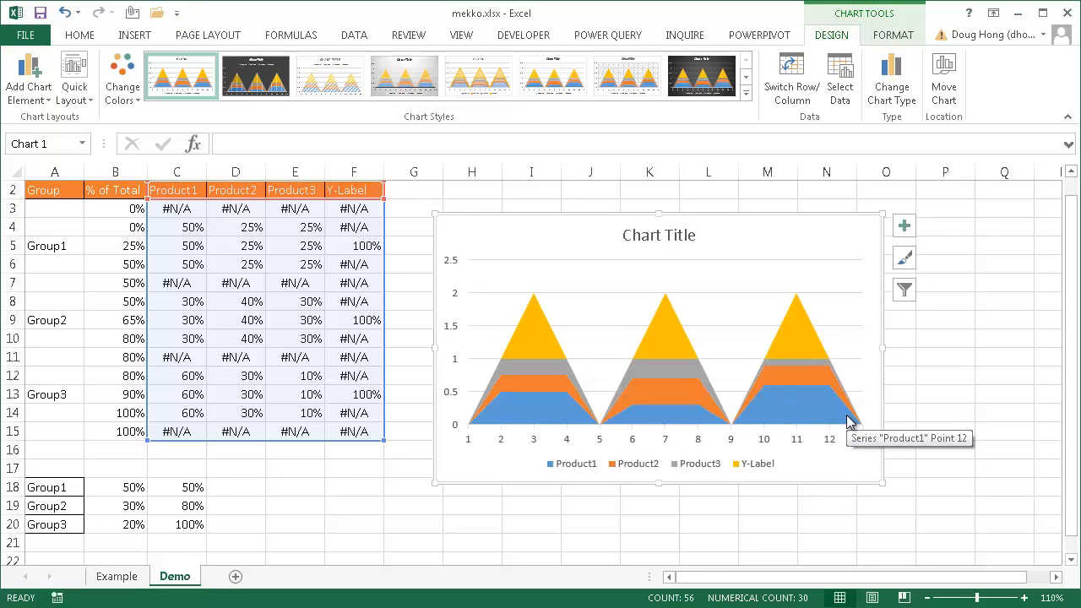
# - Change the chart type of the Y-Label series to Line with Markers, leaving the Product series as Stacked Area
pyautogui.click(537, 334)
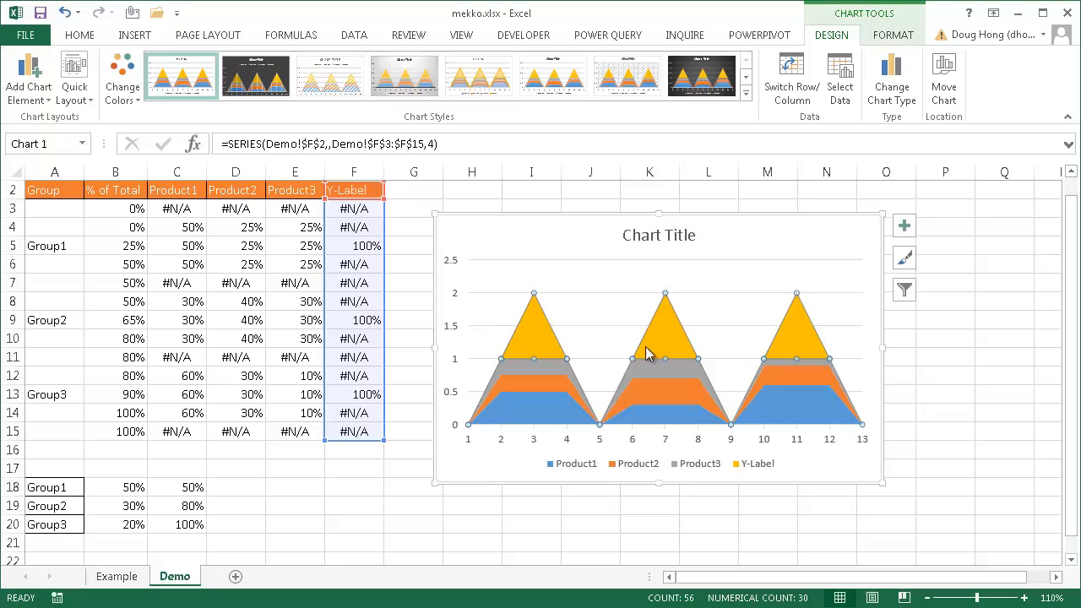
pyautogui.rightClick(526, 342)
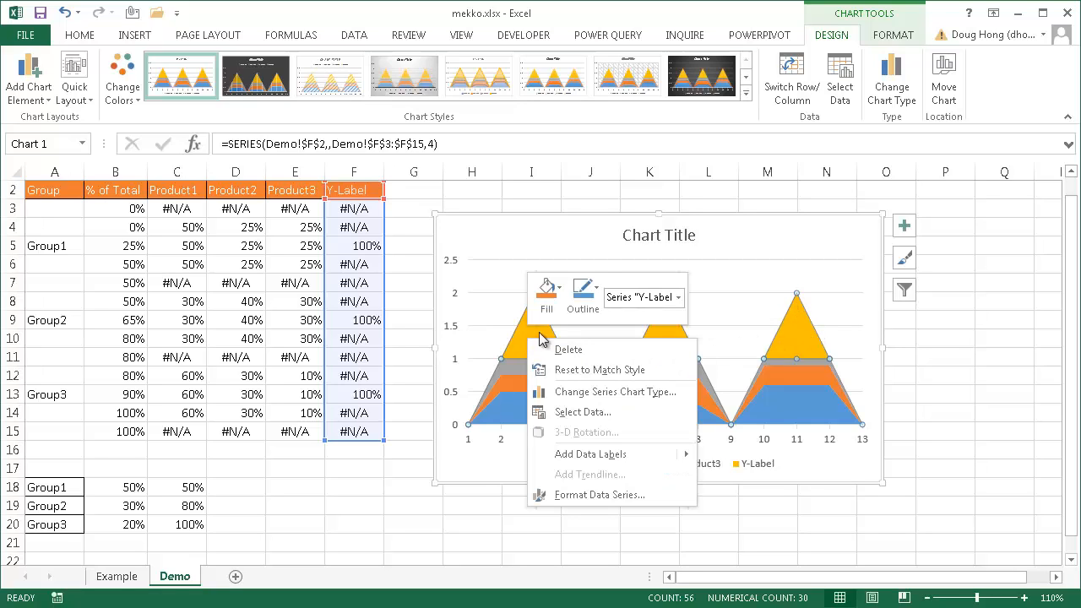
pyautogui.click(898, 84)
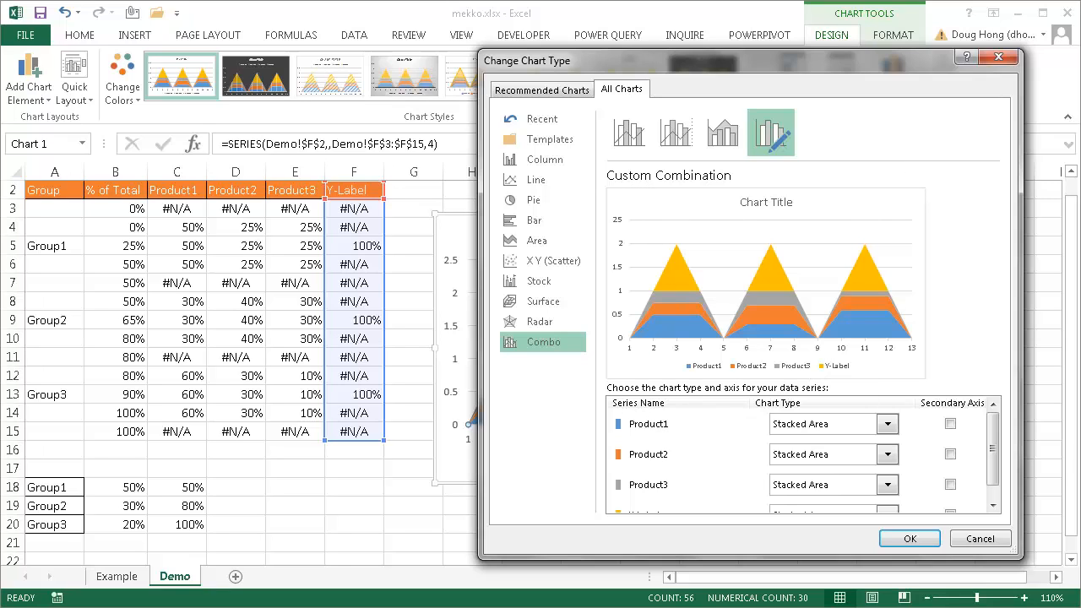
pyautogui.moveTo(996, 422); pyautogui.dragTo(996, 434)
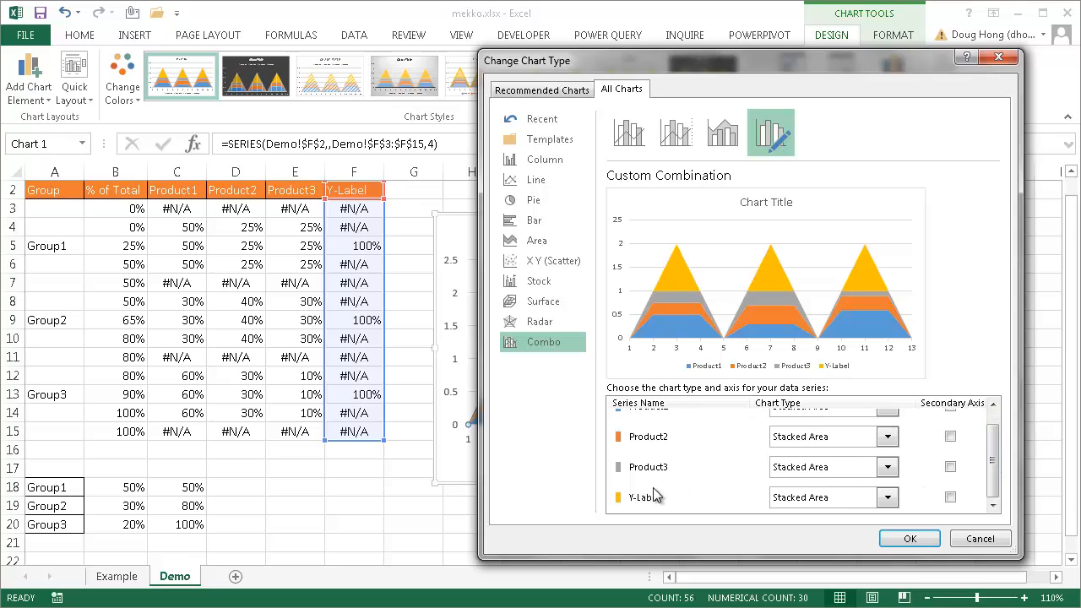
pyautogui.click(887, 498)
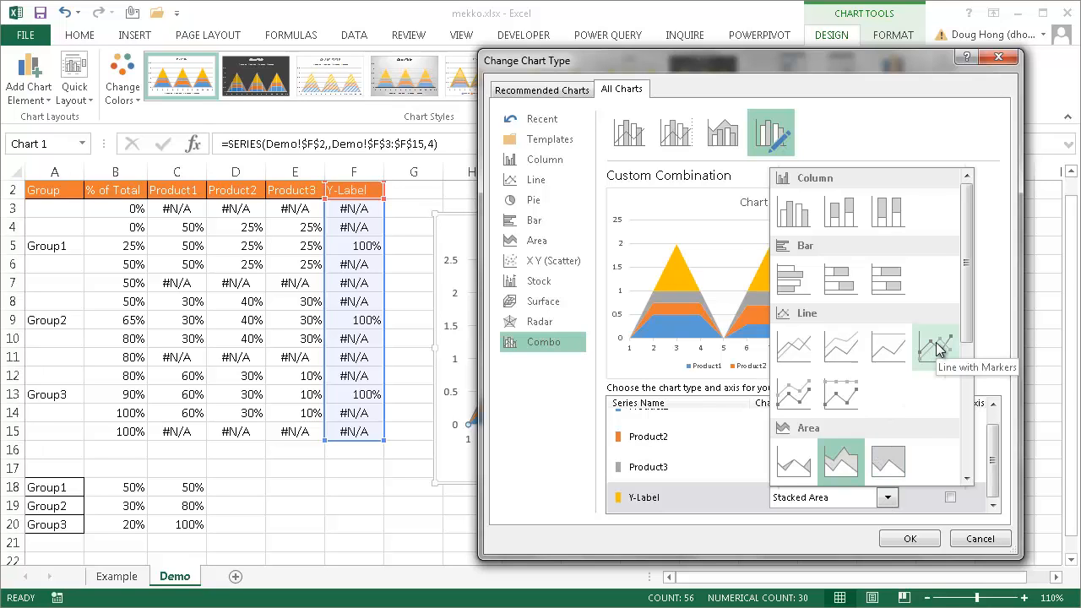
pyautogui.click(937, 350)
pyautogui.click(905, 537)
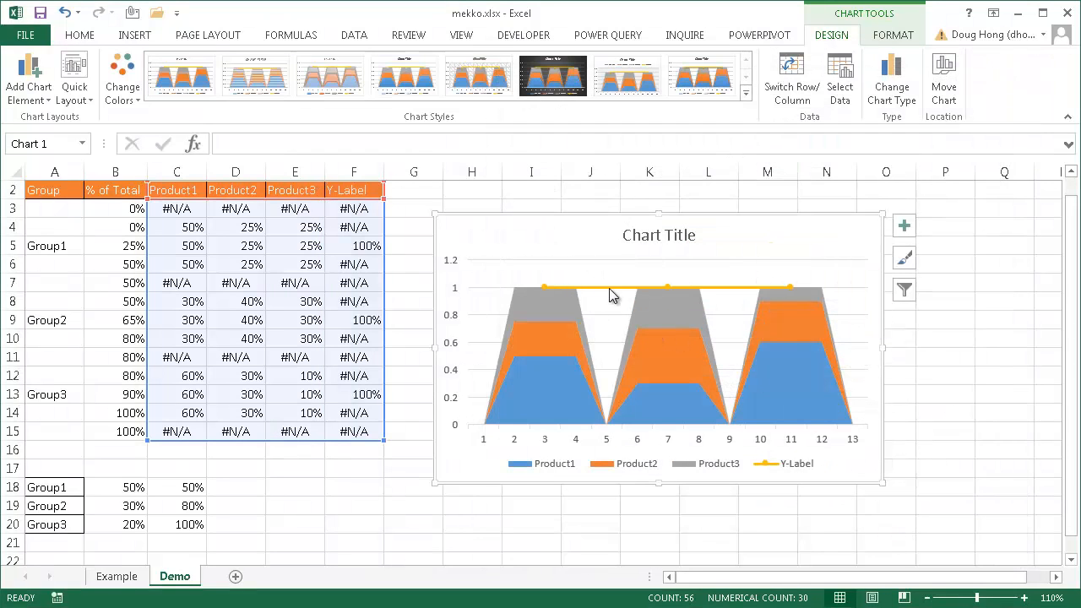
# - Format the whole Y-Label series with No line so that only its markers are drawn
pyautogui.click(552, 287)
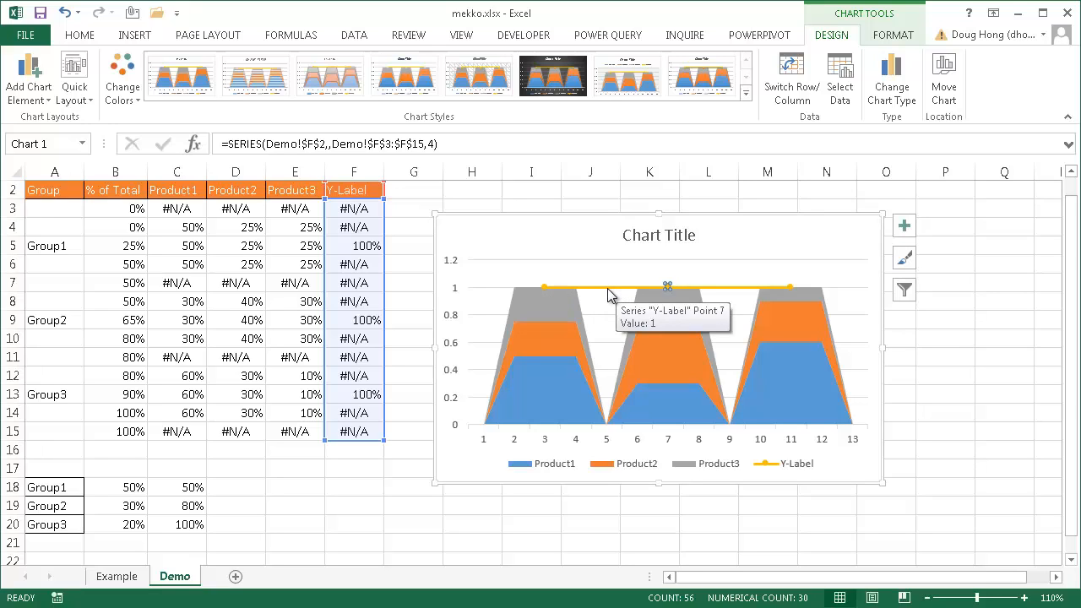
pyautogui.click(541, 287)
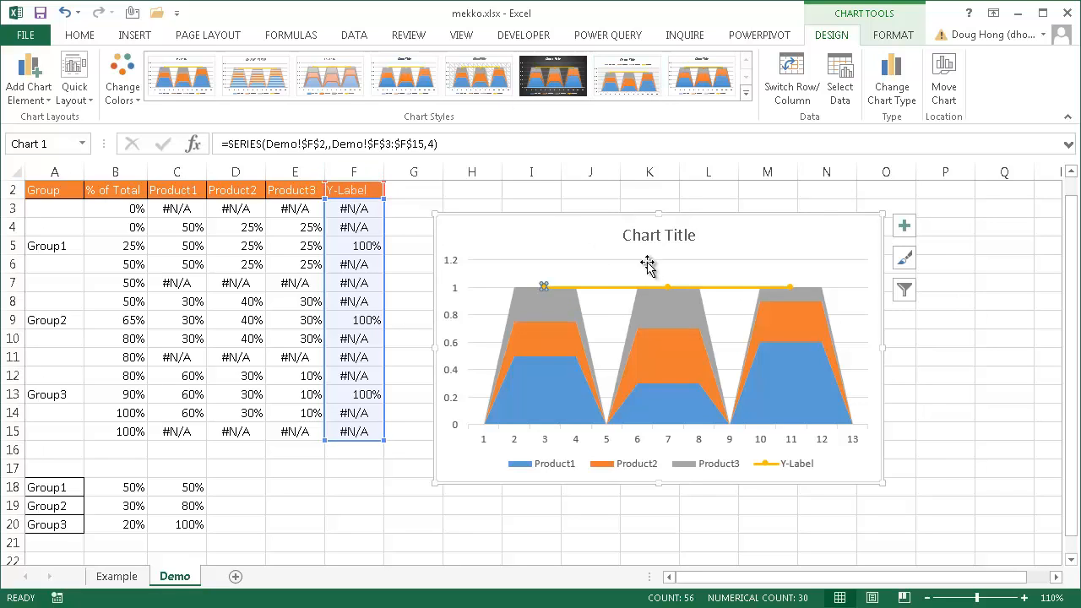
pyautogui.click(621, 287)
pyautogui.click(889, 35)
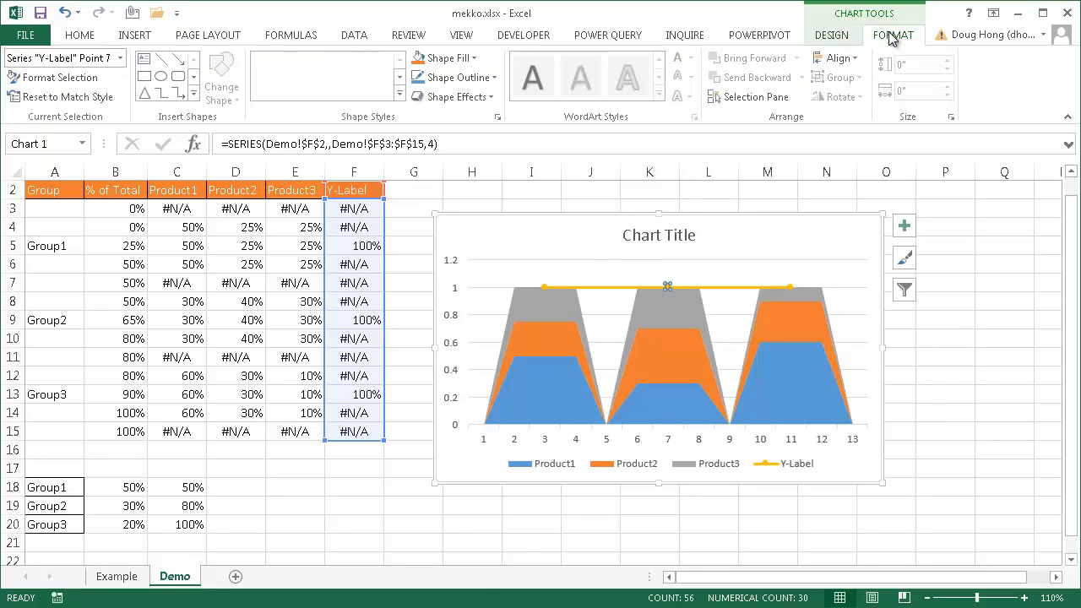
pyautogui.click(120, 57)
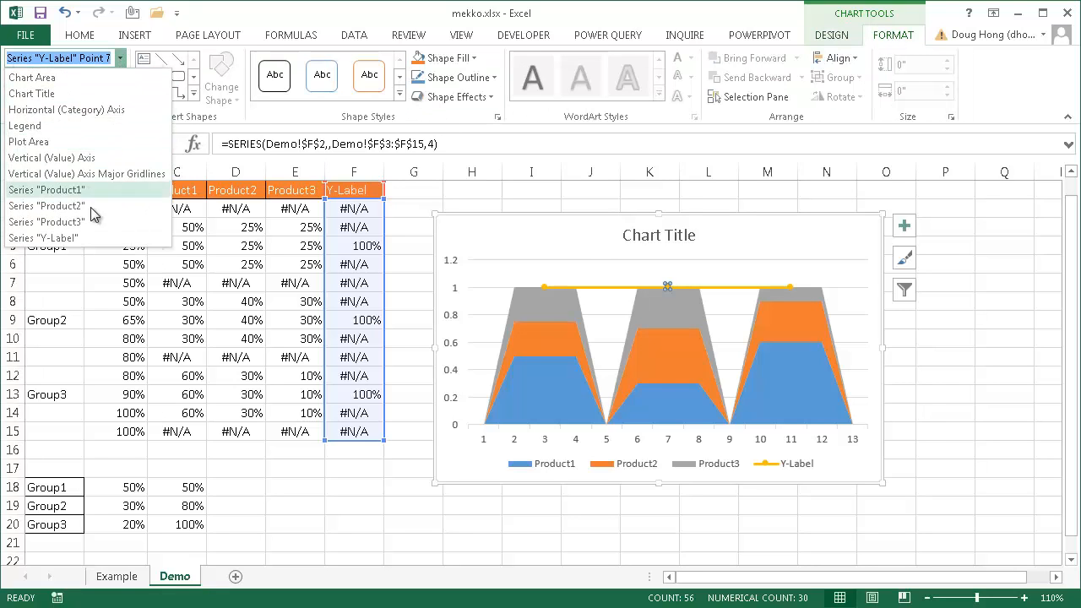
pyautogui.click(87, 238)
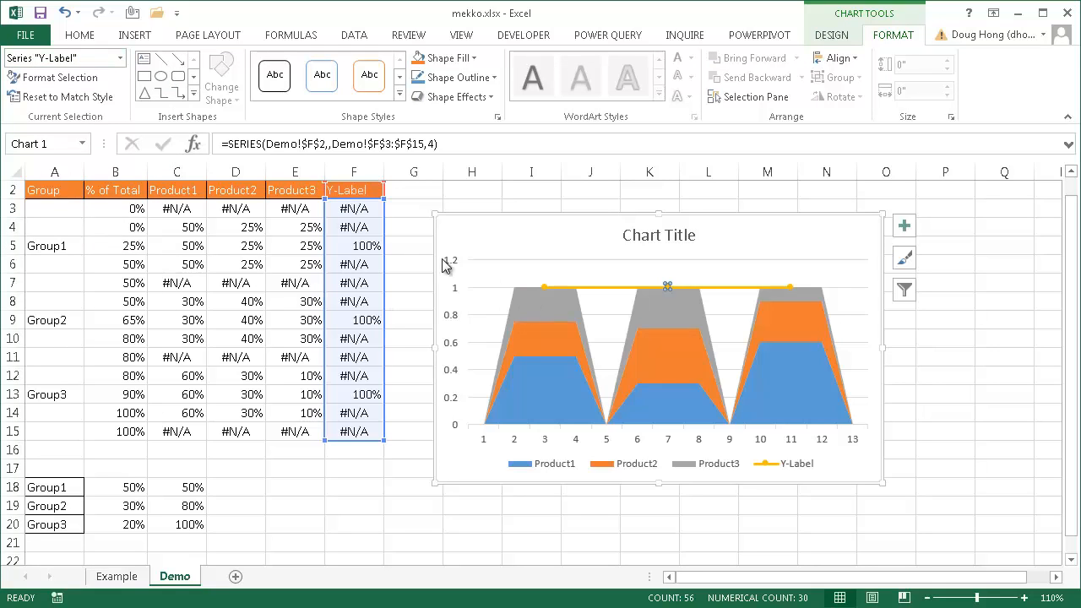
pyautogui.click(59, 77)
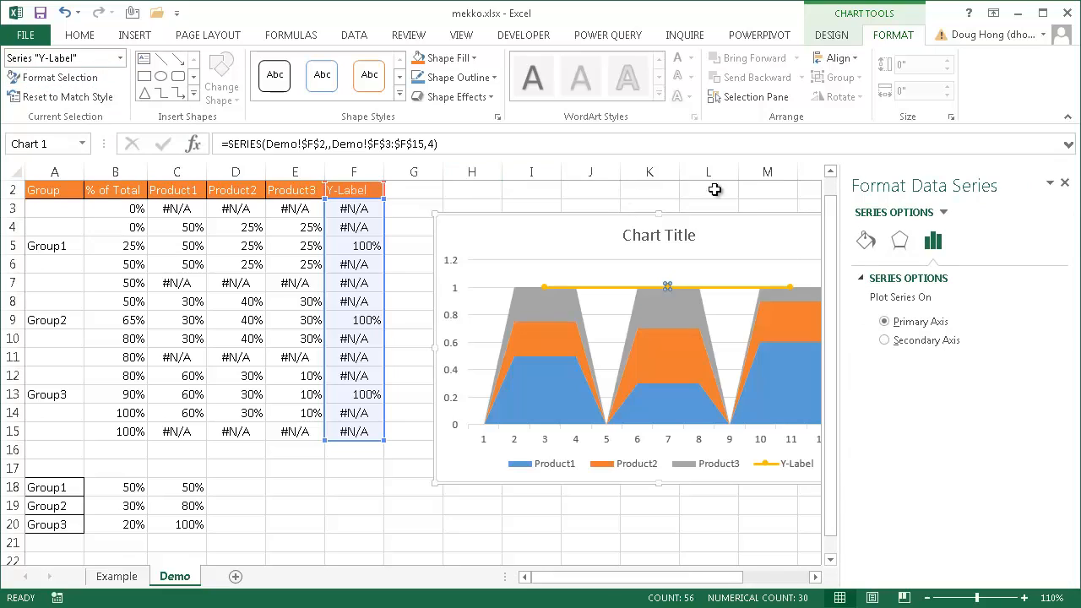
pyautogui.click(866, 244)
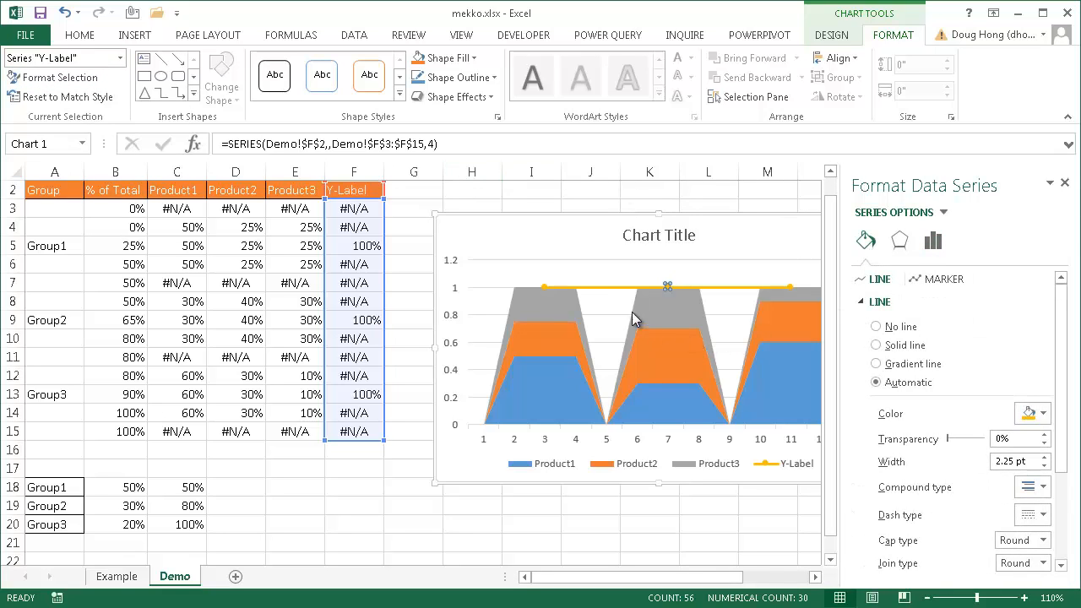
pyautogui.click(875, 326)
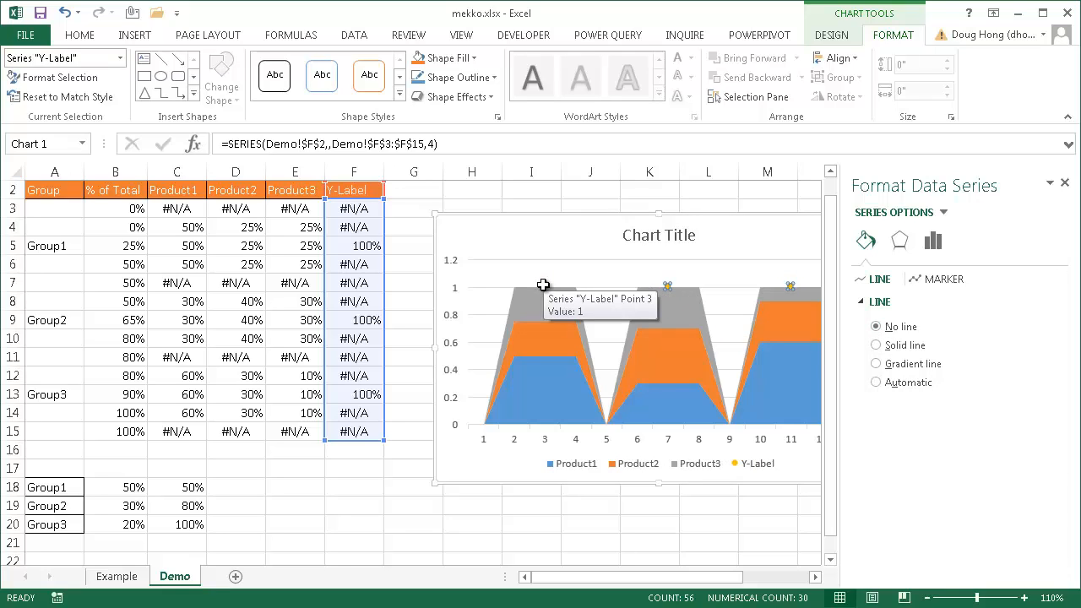
pyautogui.click(1064, 184)
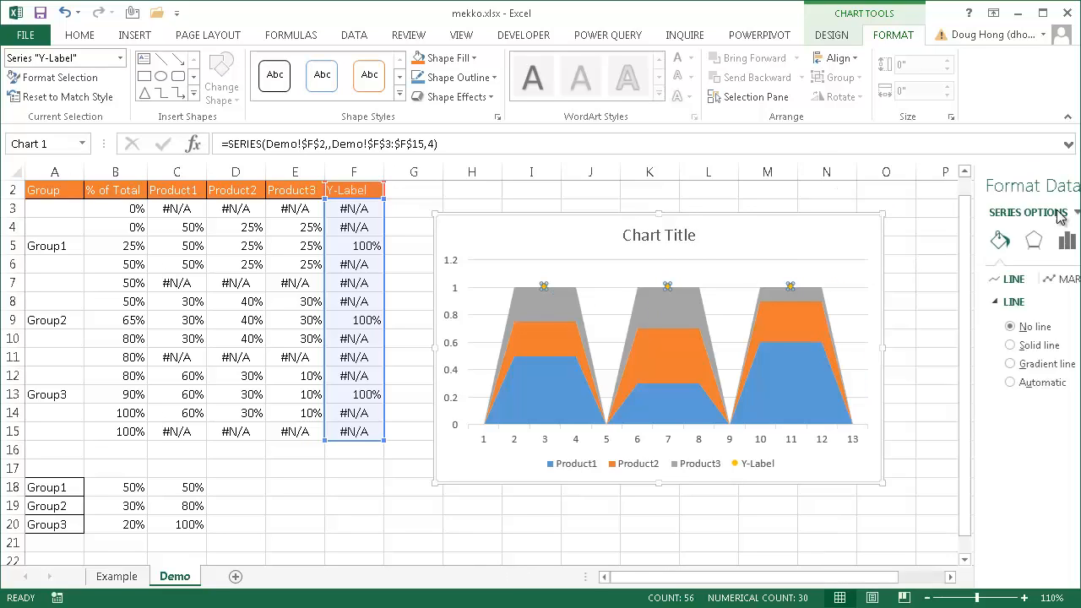
# - Set the chart's horizontal axis label range to the % of Total values, =Demo!$B$3:$B$15, in its data source
pyautogui.click(838, 457)
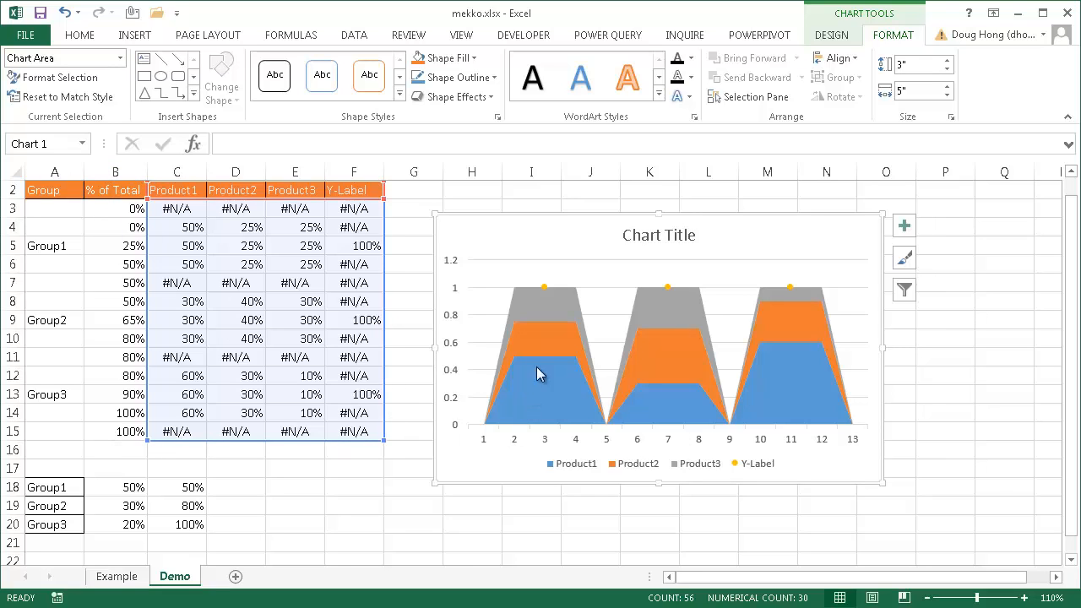
pyautogui.click(834, 35)
pyautogui.click(838, 80)
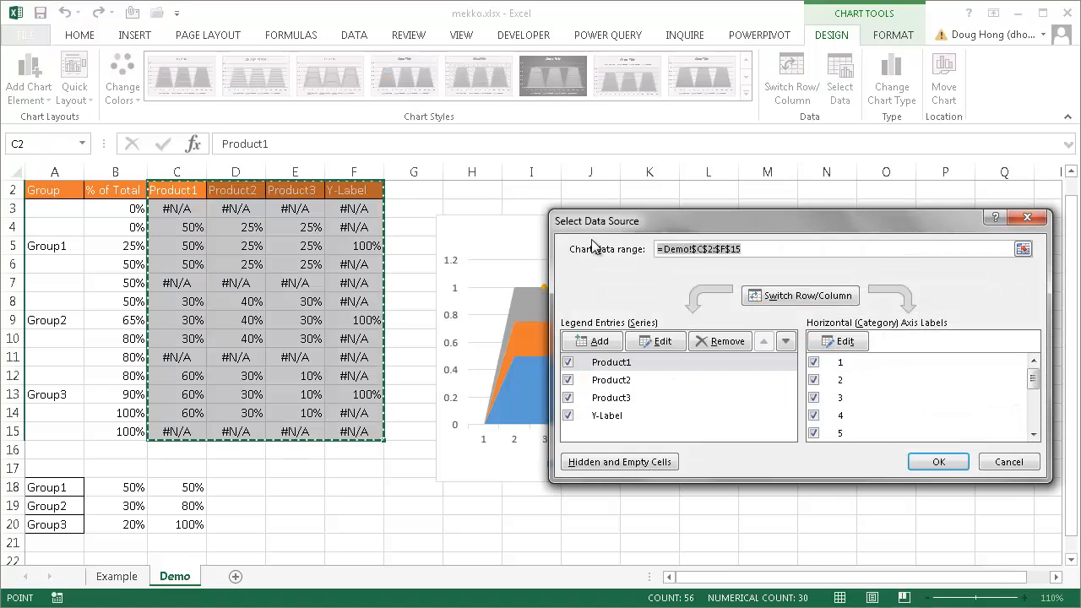
pyautogui.click(618, 383)
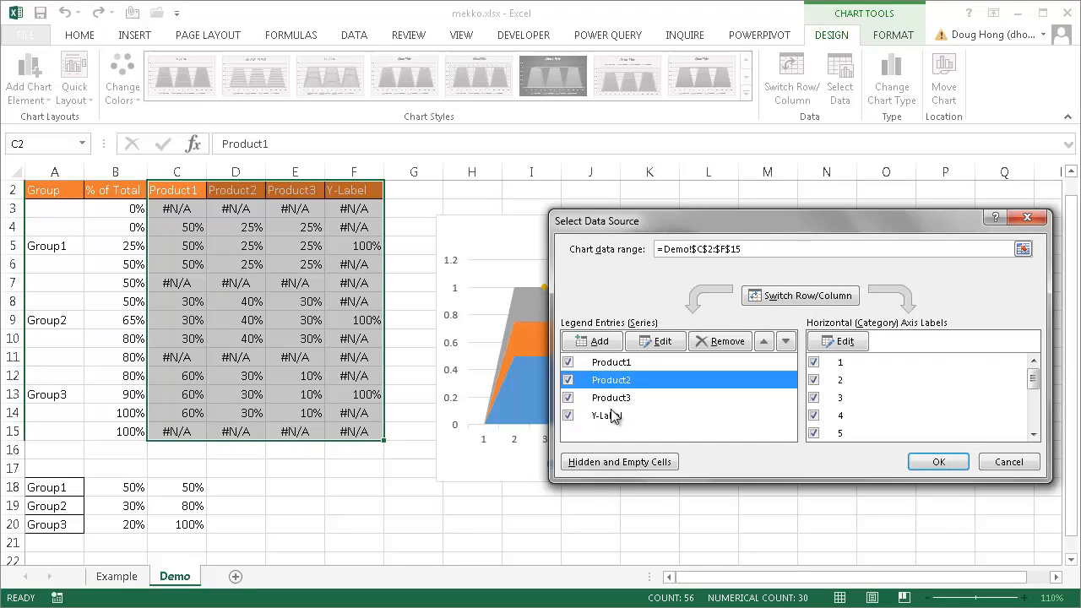
pyautogui.click(615, 405)
pyautogui.click(611, 418)
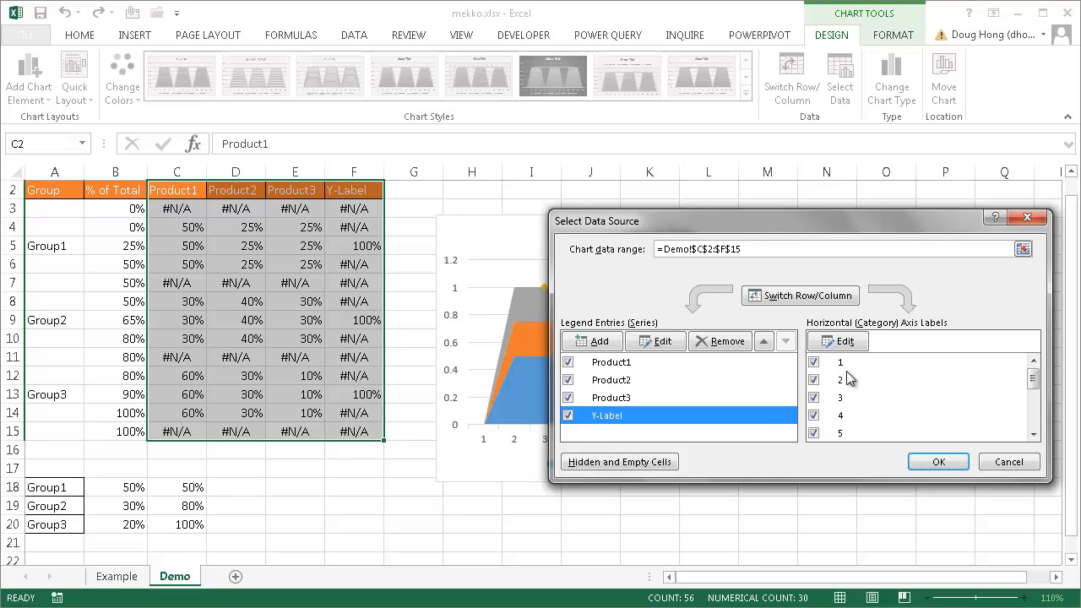
pyautogui.click(622, 367)
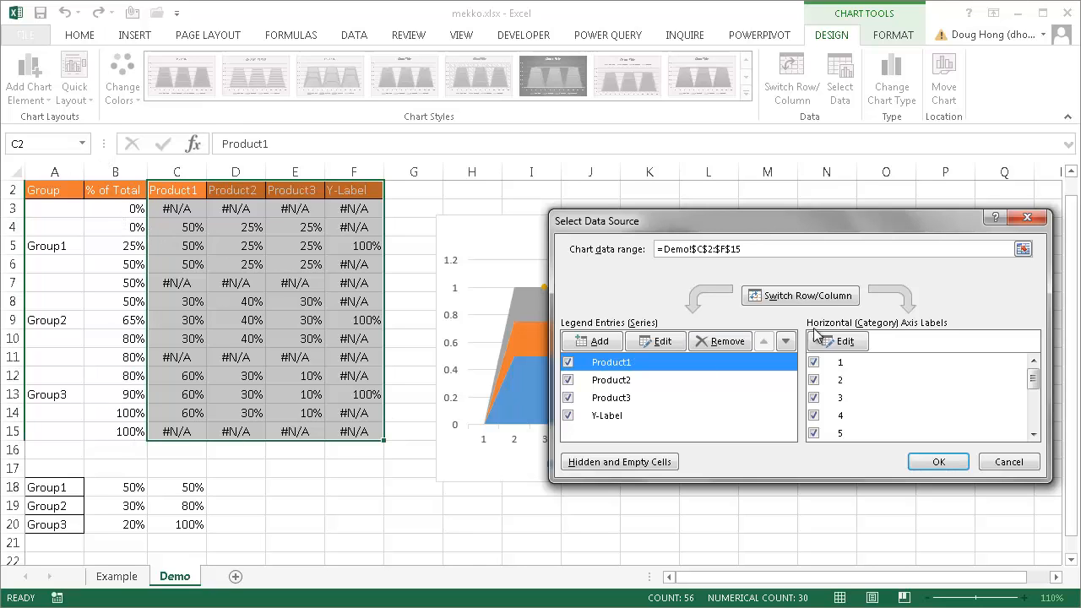
pyautogui.click(846, 344)
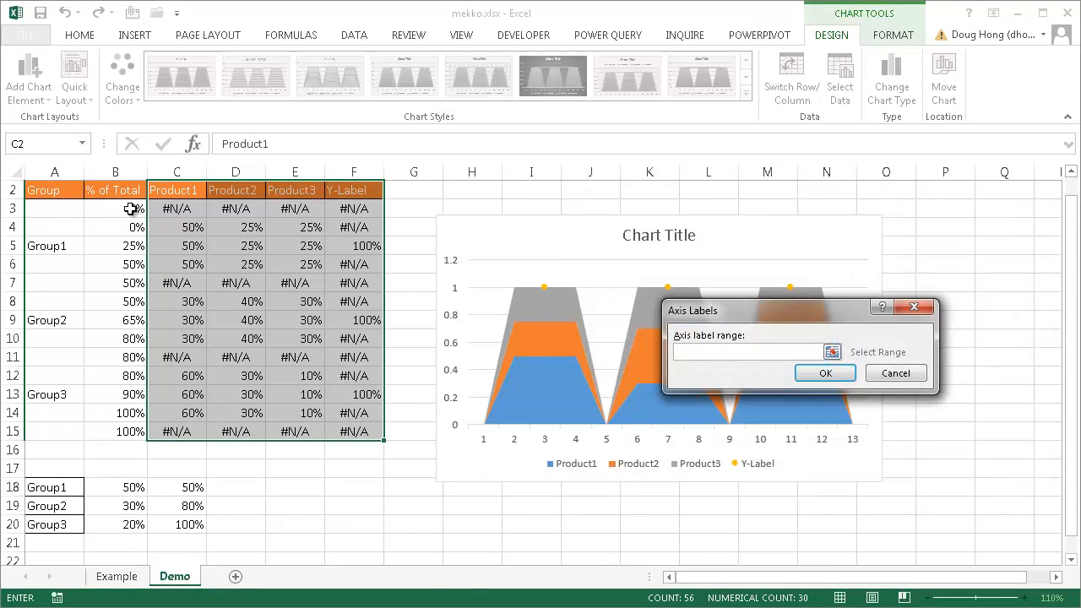
pyautogui.moveTo(126, 208); pyautogui.dragTo(127, 436)
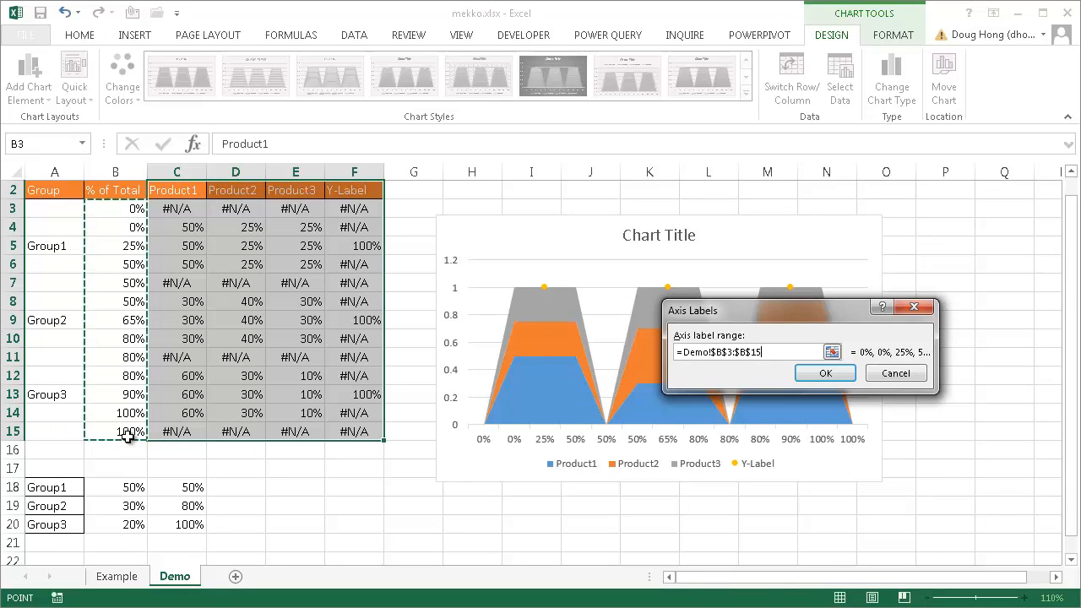
pyautogui.click(825, 374)
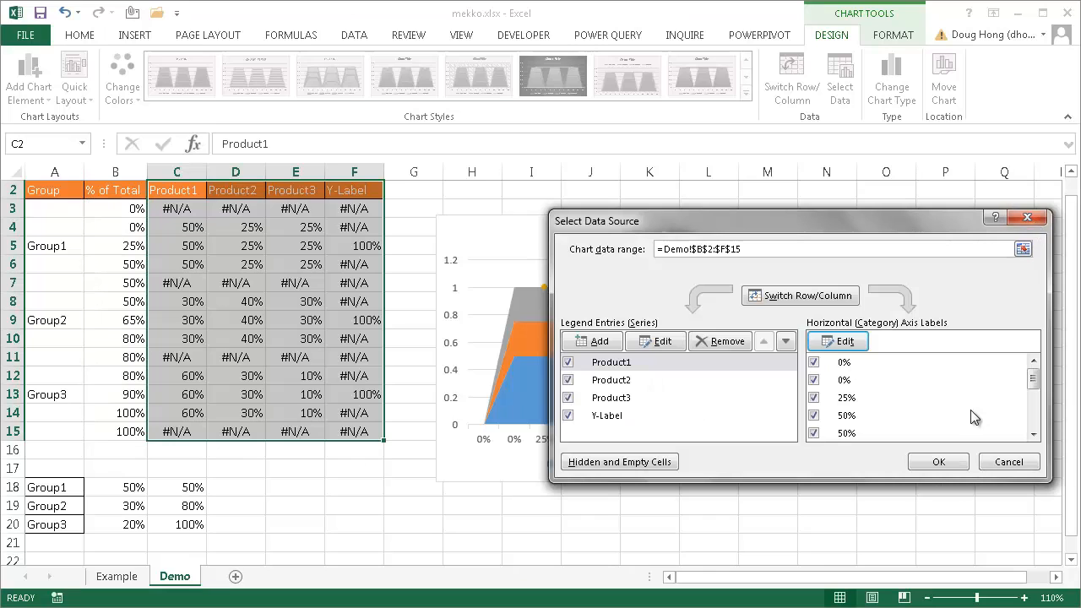
# - Confirm the data source changes and set the chart's horizontal axis type to Date axis
pyautogui.click(951, 460)
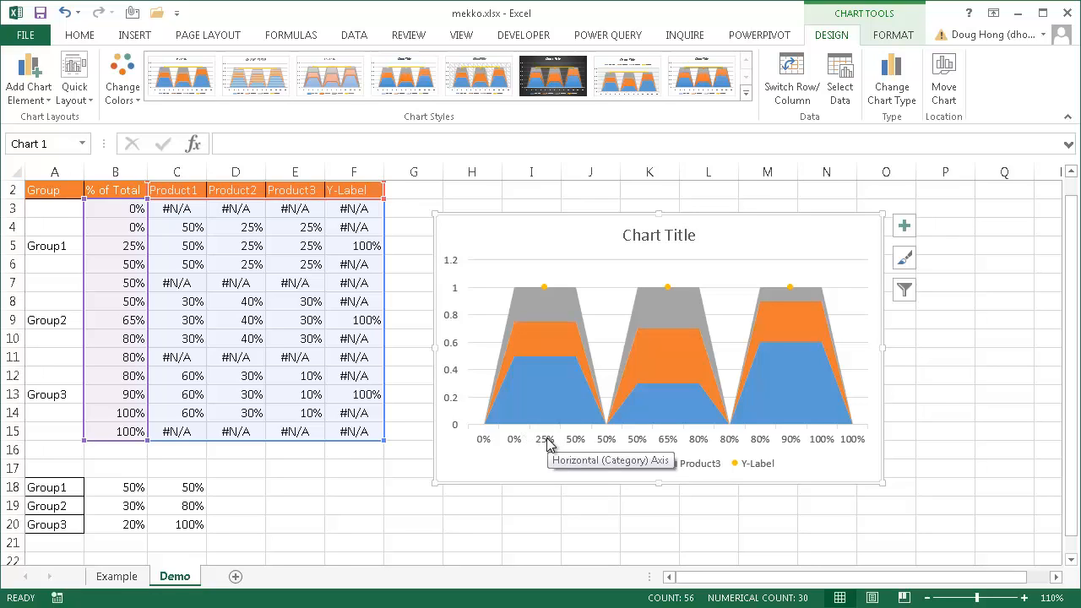
pyautogui.click(547, 443)
pyautogui.rightClick(547, 439)
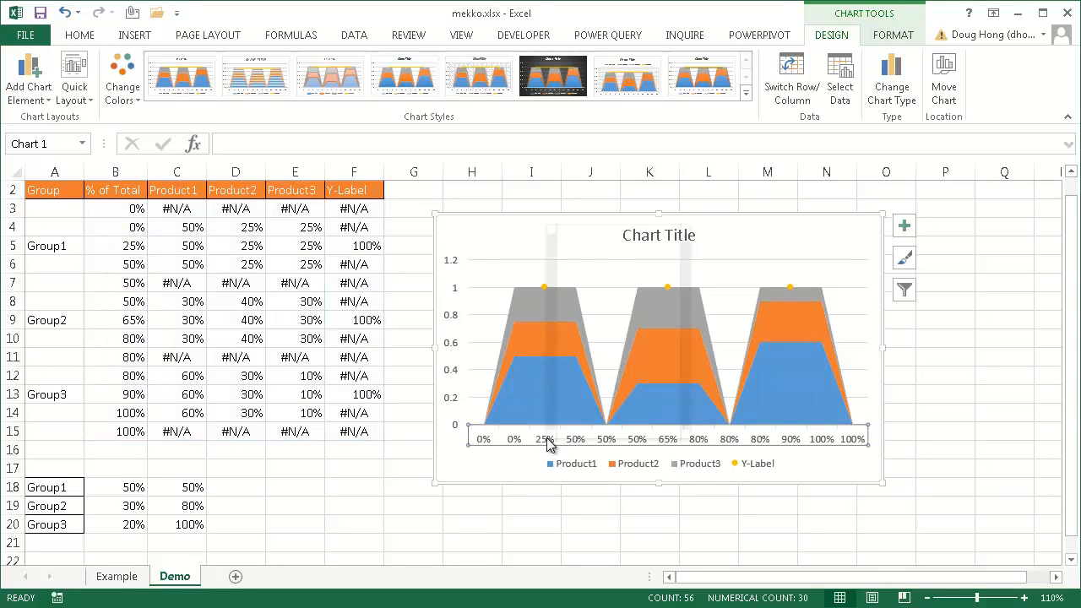
pyautogui.click(592, 428)
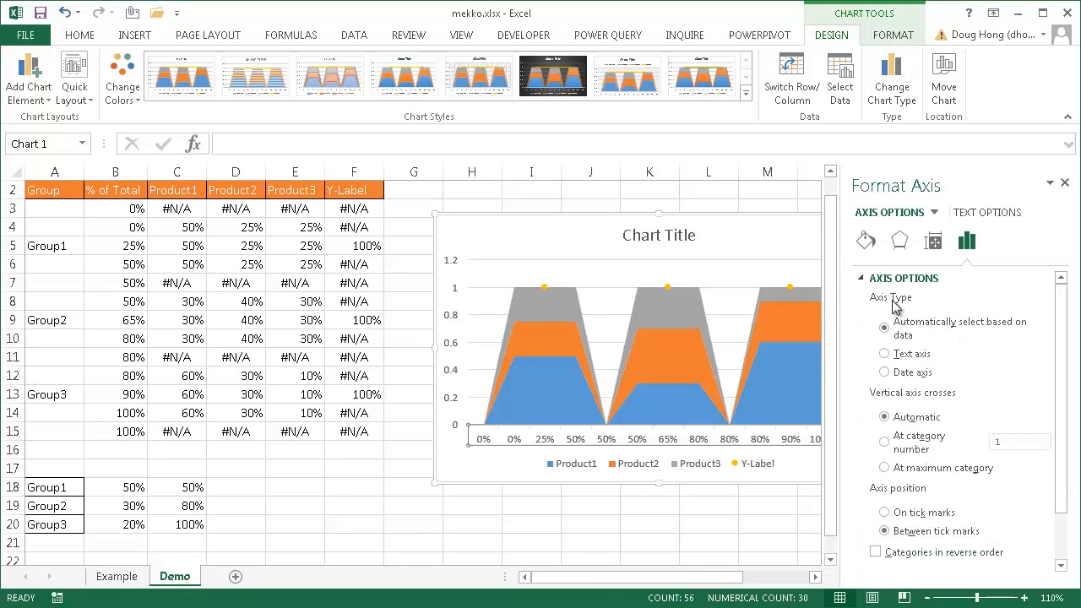
pyautogui.click(884, 373)
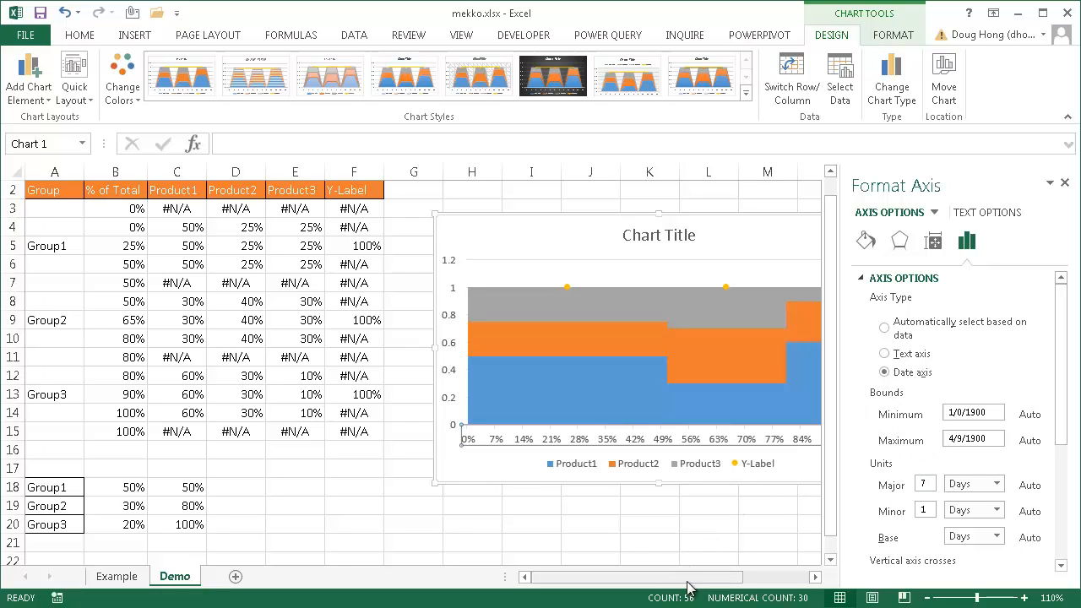
# - Set the horizontal date axis's major unit to 10 days so its labels fall at every 10%
pyautogui.moveTo(686, 587); pyautogui.dragTo(752, 586)
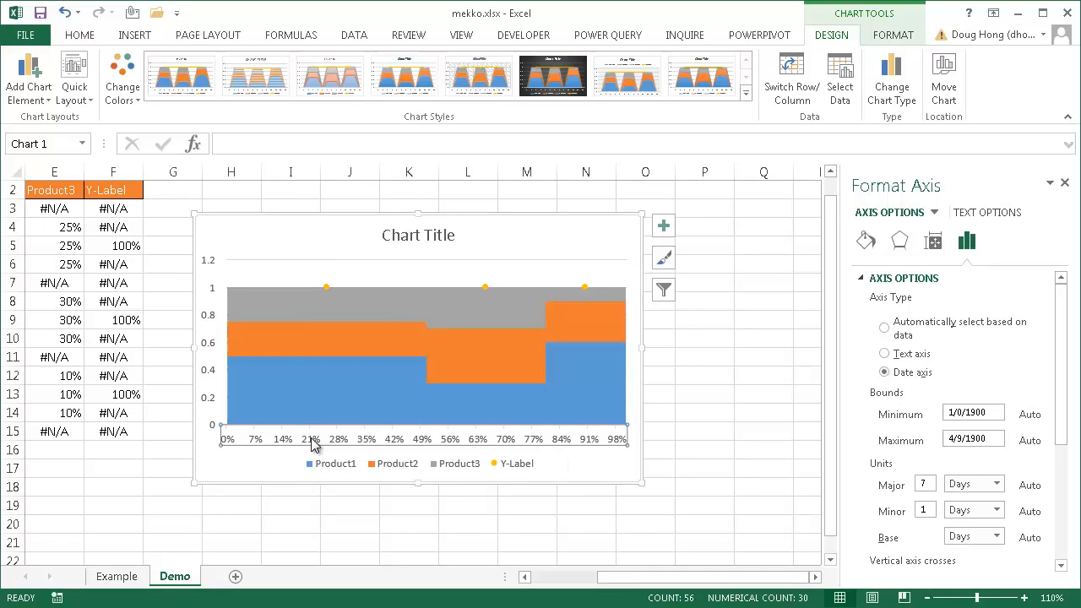
pyautogui.moveTo(927, 487); pyautogui.dragTo(895, 485)
pyautogui.click(1065, 184)
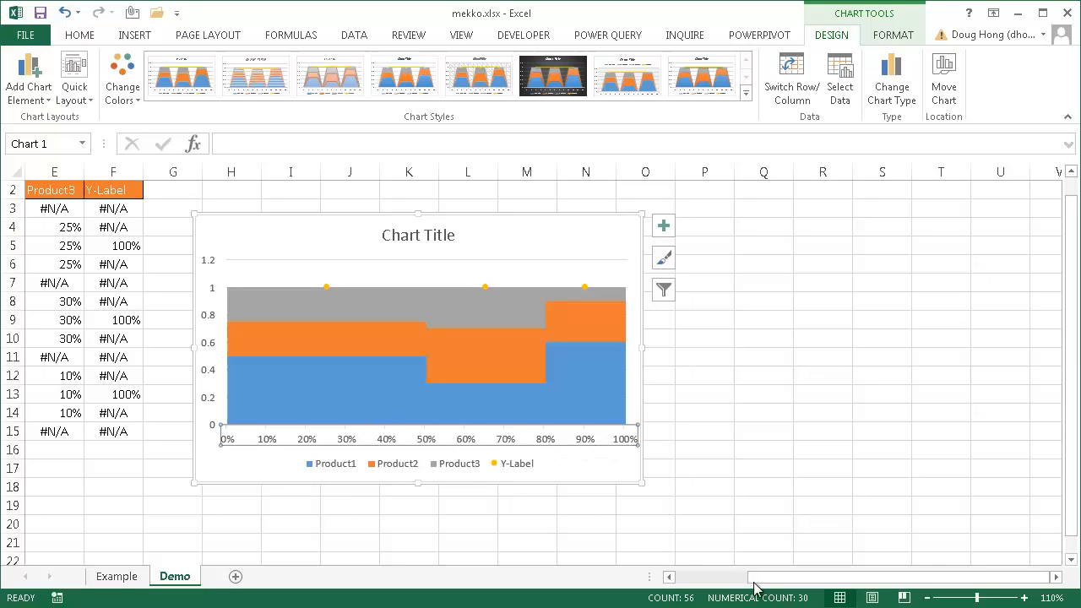
pyautogui.moveTo(788, 583); pyautogui.dragTo(716, 581)
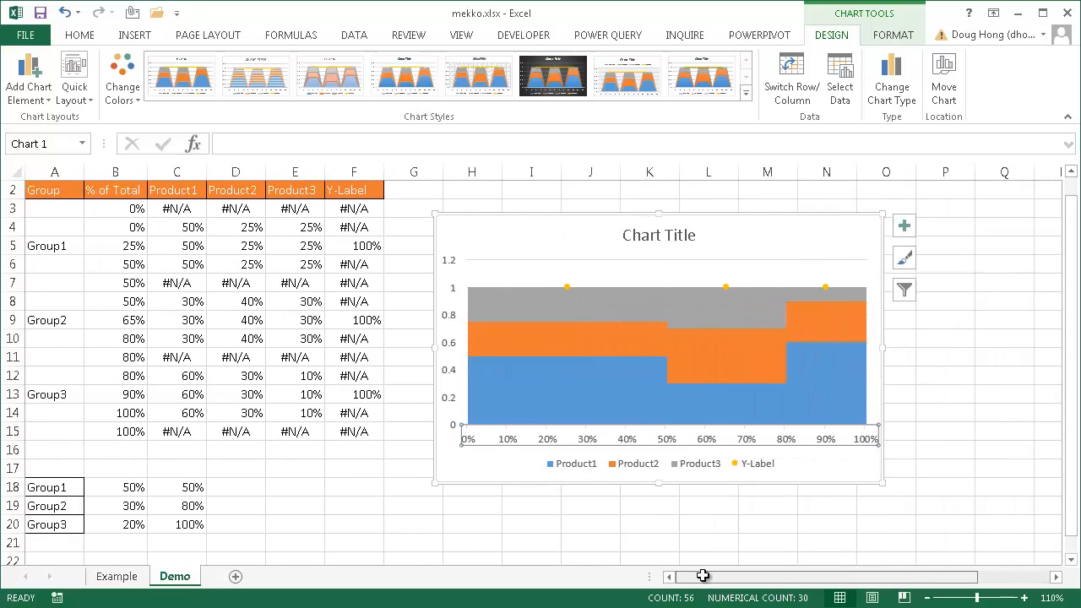
pyautogui.click(694, 507)
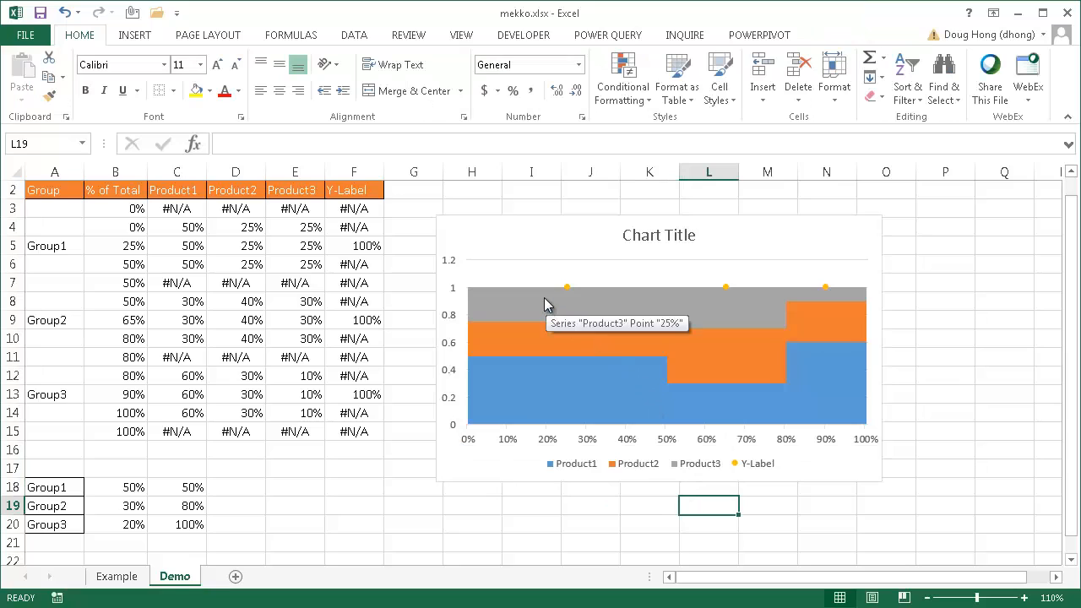
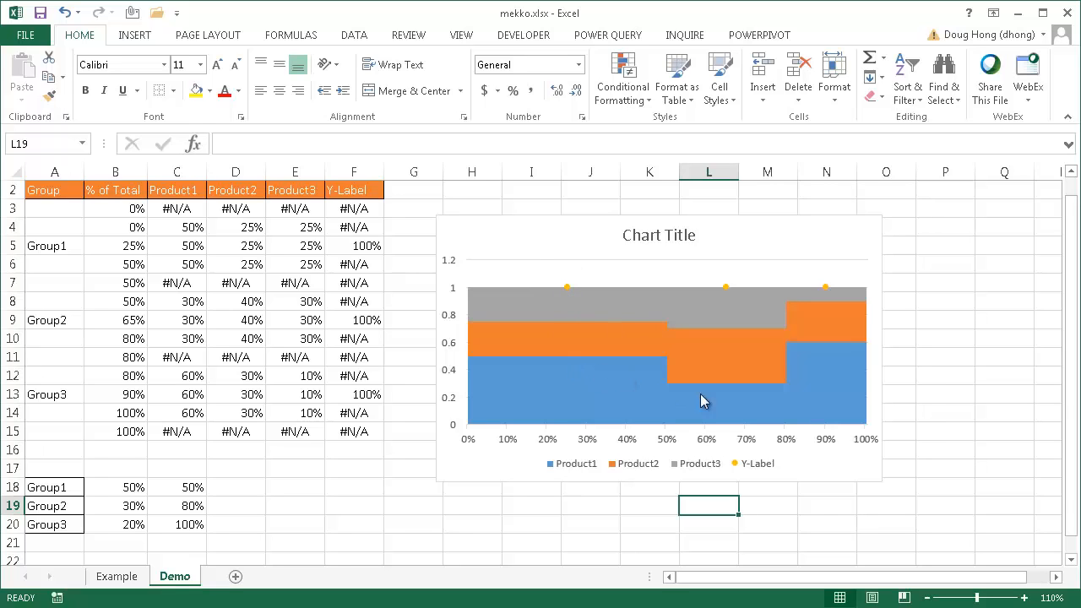
# - Enlarge the chart to reach about column P and row 20, and add data labels to the Y-Label series
pyautogui.click(865, 473)
pyautogui.moveTo(880, 483); pyautogui.dragTo(951, 535)
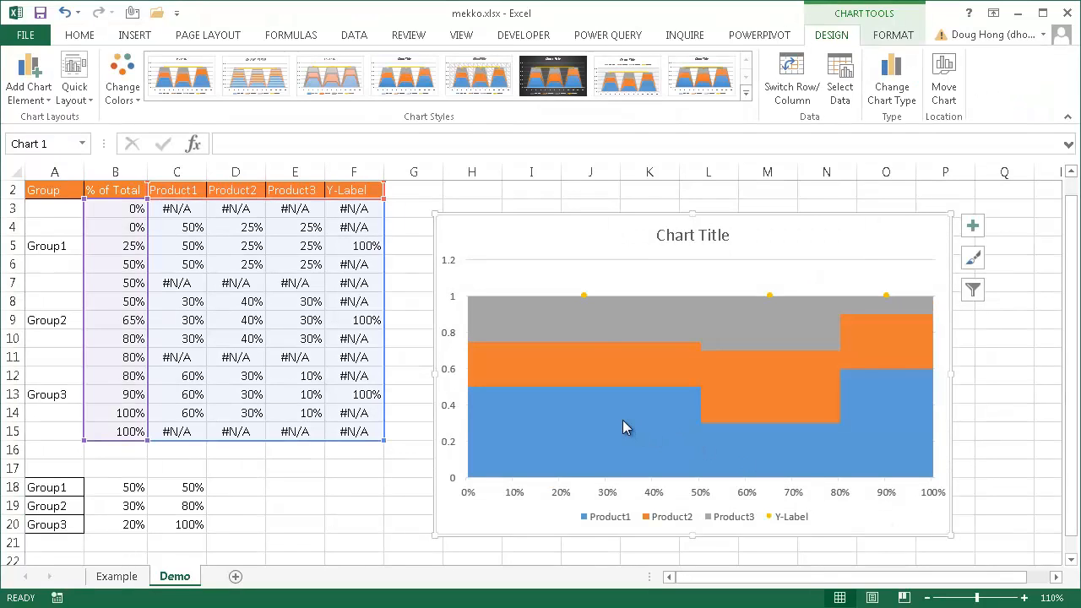
pyautogui.click(584, 295)
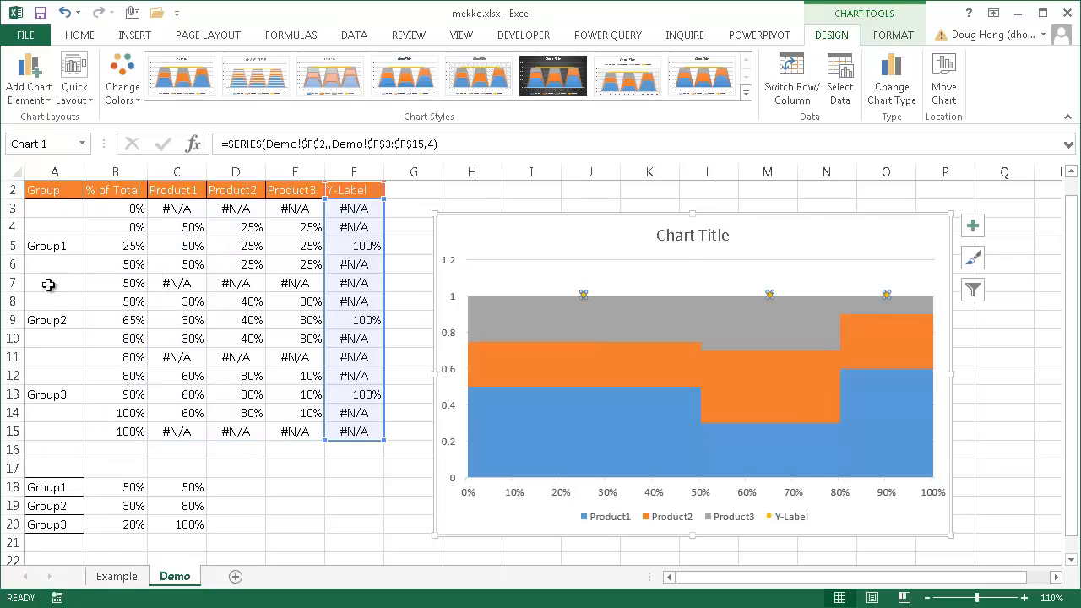
pyautogui.moveTo(584, 295)
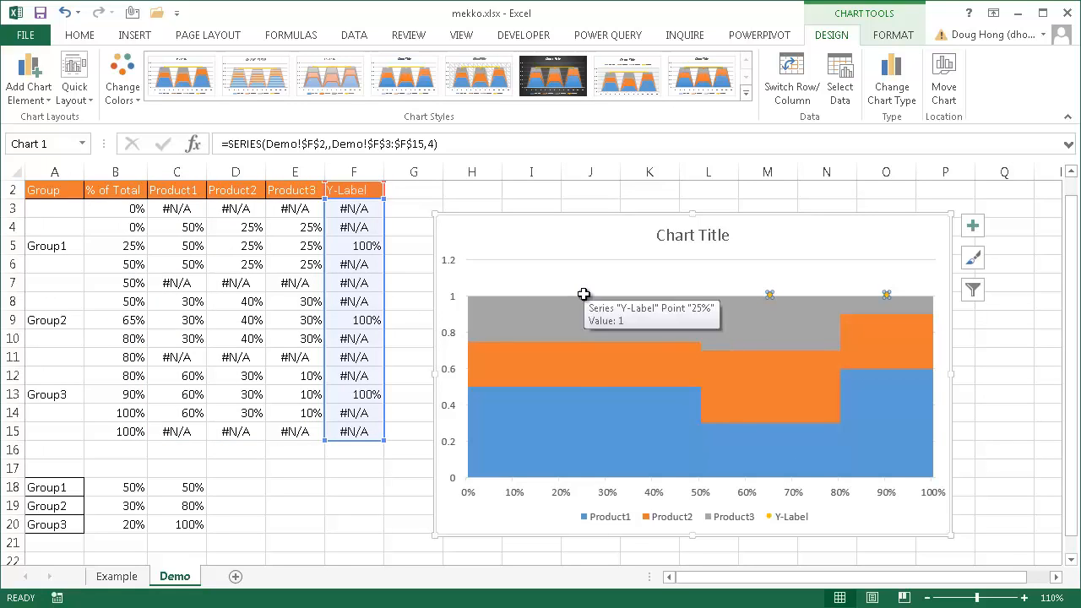
pyautogui.rightClick(584, 294)
pyautogui.moveTo(669, 412)
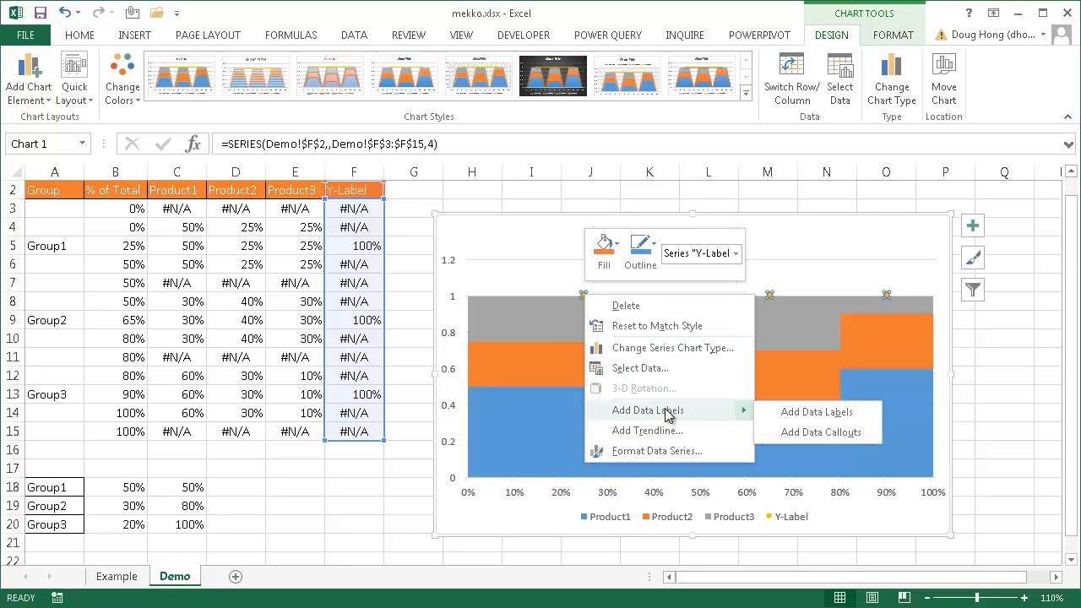
pyautogui.click(828, 411)
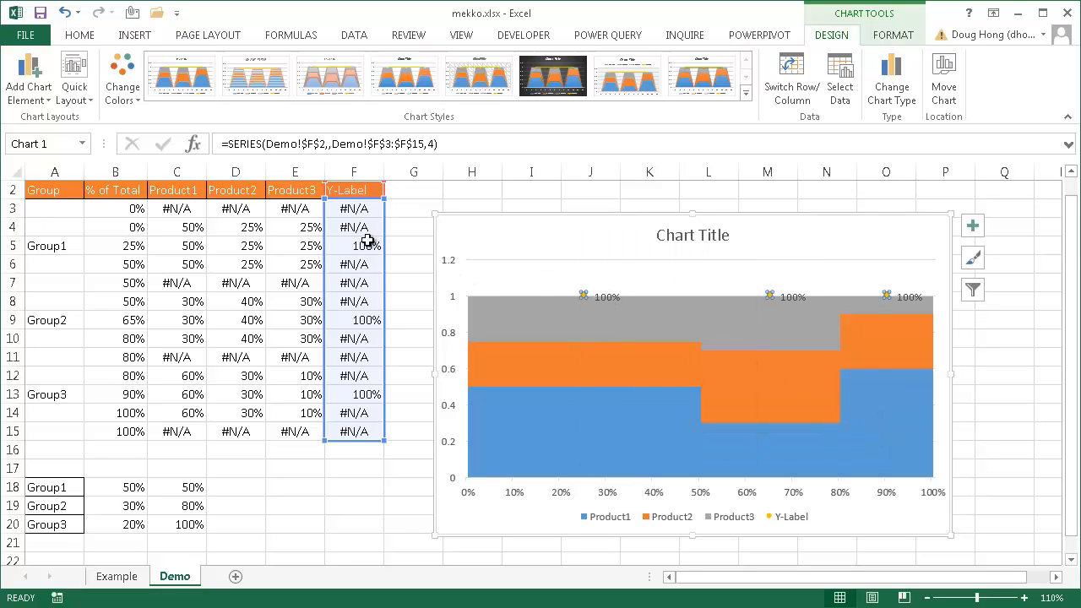
# - Make the Y-Label data labels show values from the Group column cells, =Demo!$A$3:$A$15
pyautogui.click(610, 297)
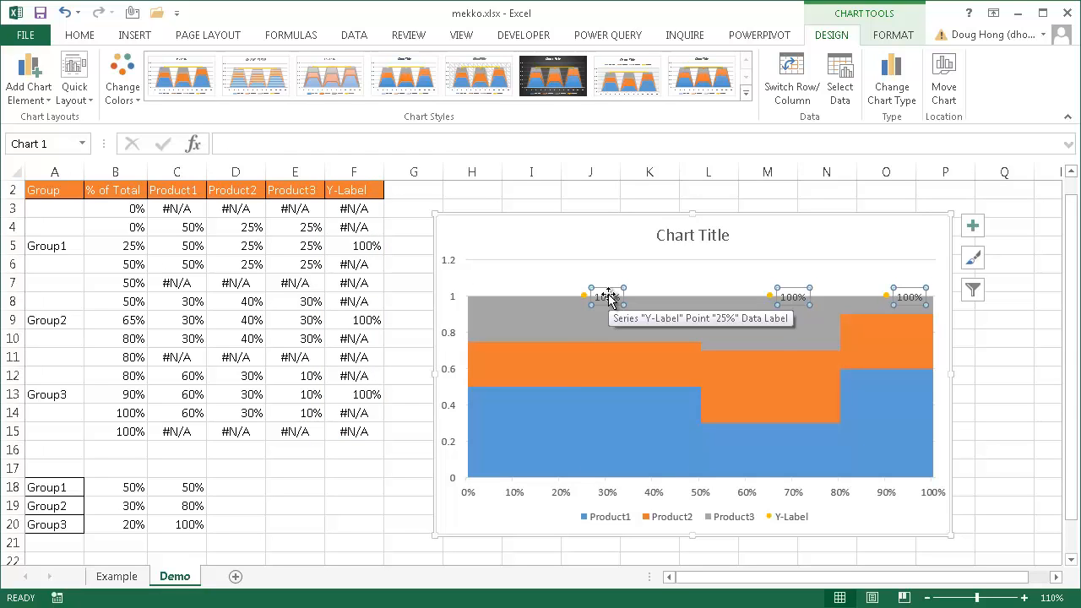
pyautogui.rightClick(610, 297)
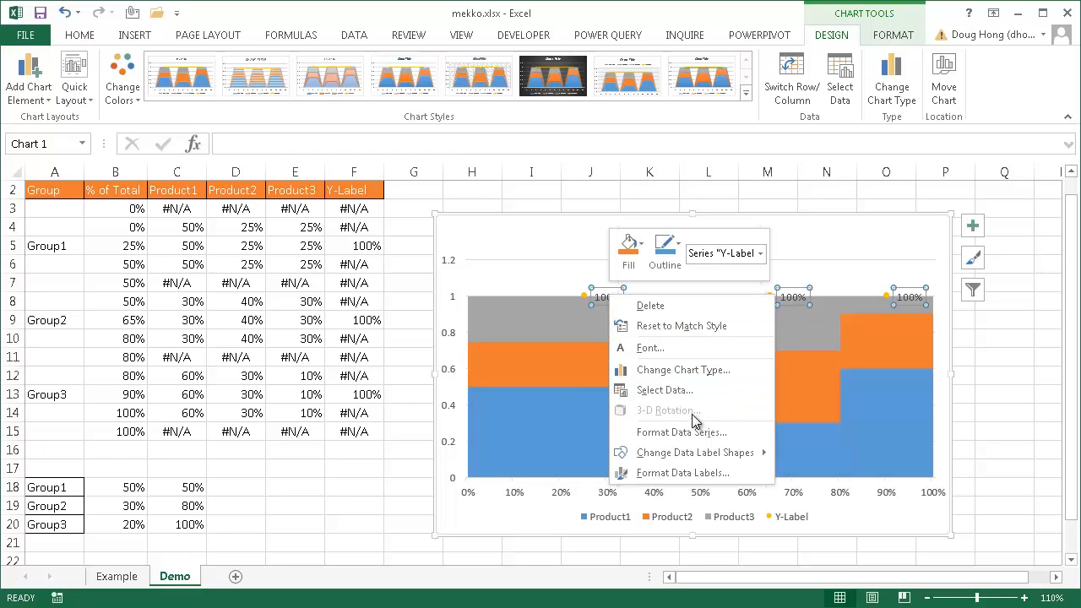
pyautogui.click(710, 469)
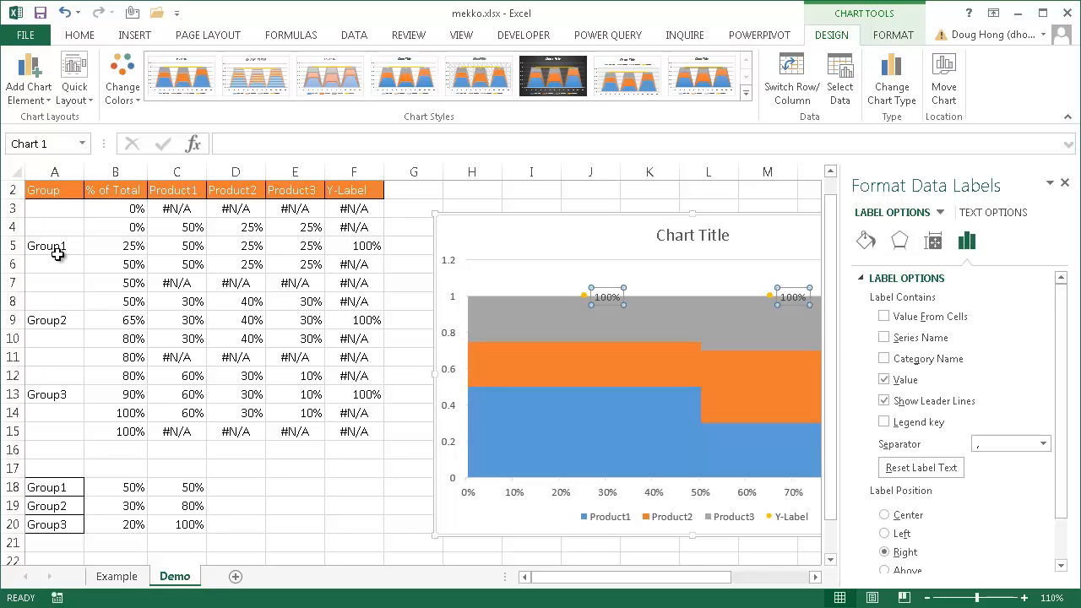
pyautogui.click(883, 315)
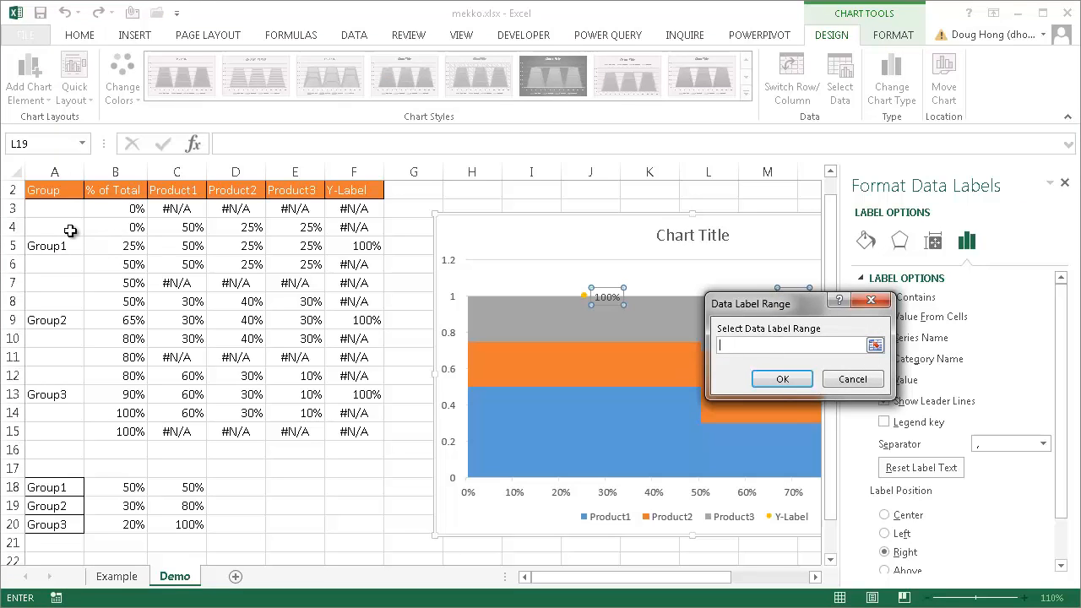
pyautogui.moveTo(45, 207); pyautogui.dragTo(70, 431)
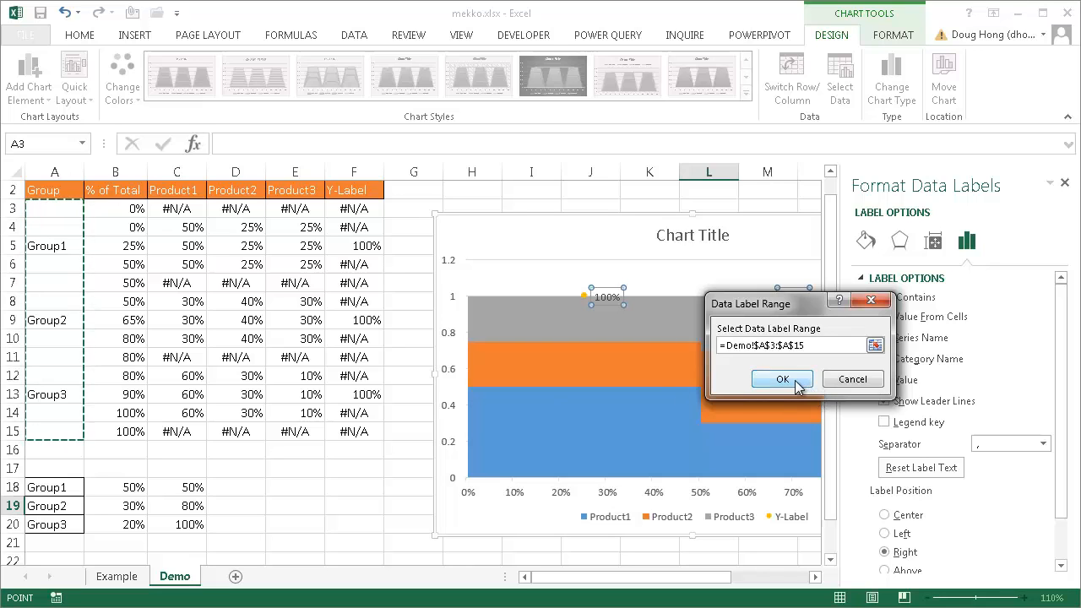
pyautogui.click(782, 379)
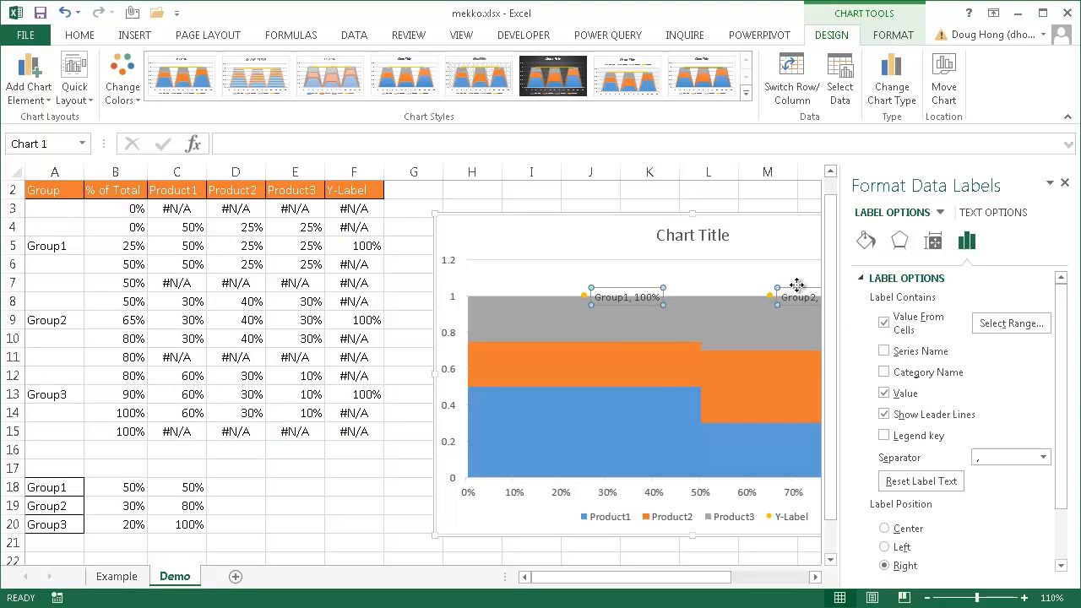
# - Turn off Value in the Y-Label data labels, leaving only the group names from the cells
pyautogui.moveTo(685, 577); pyautogui.dragTo(750, 578)
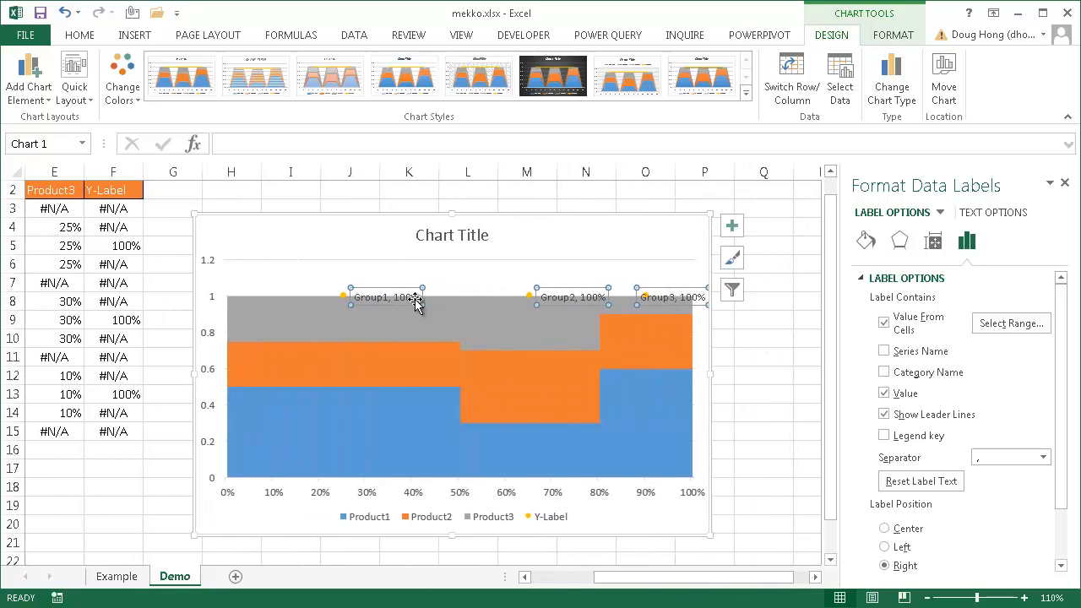
pyautogui.moveTo(688, 581); pyautogui.dragTo(598, 582)
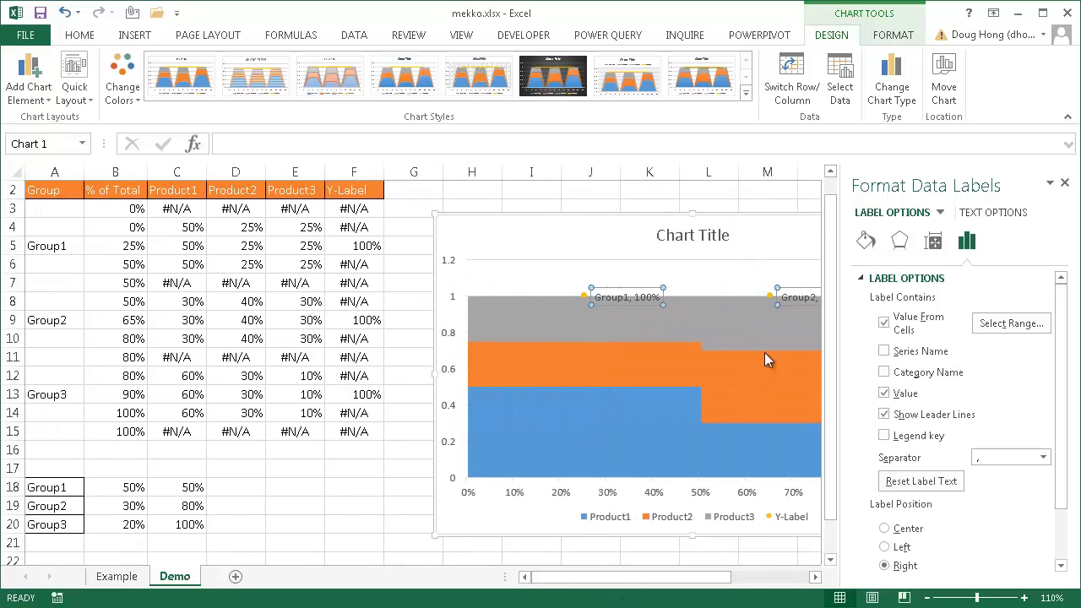
pyautogui.click(884, 394)
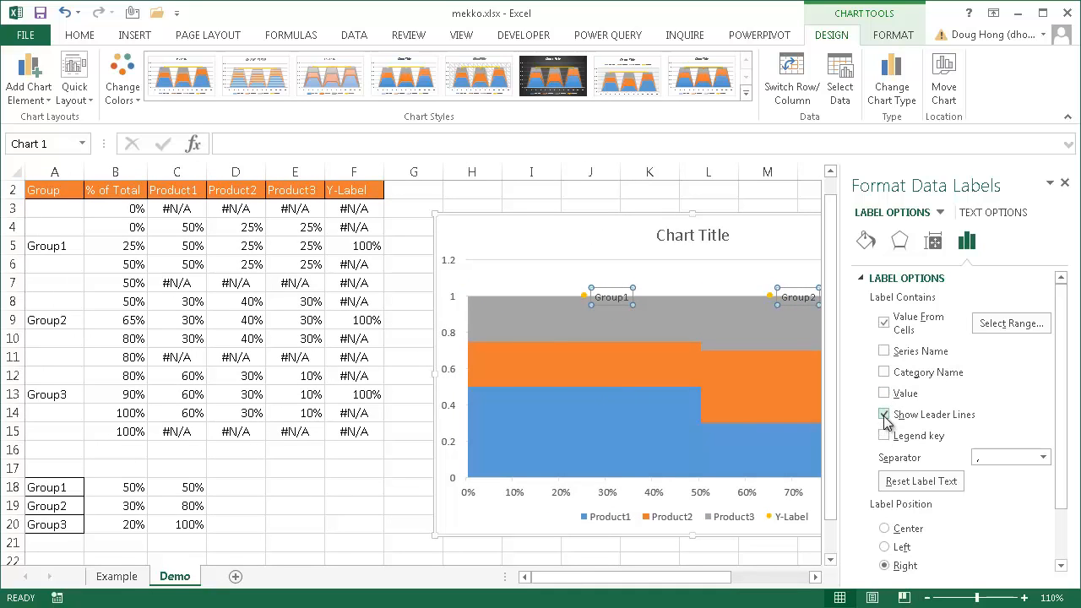
pyautogui.click(1065, 184)
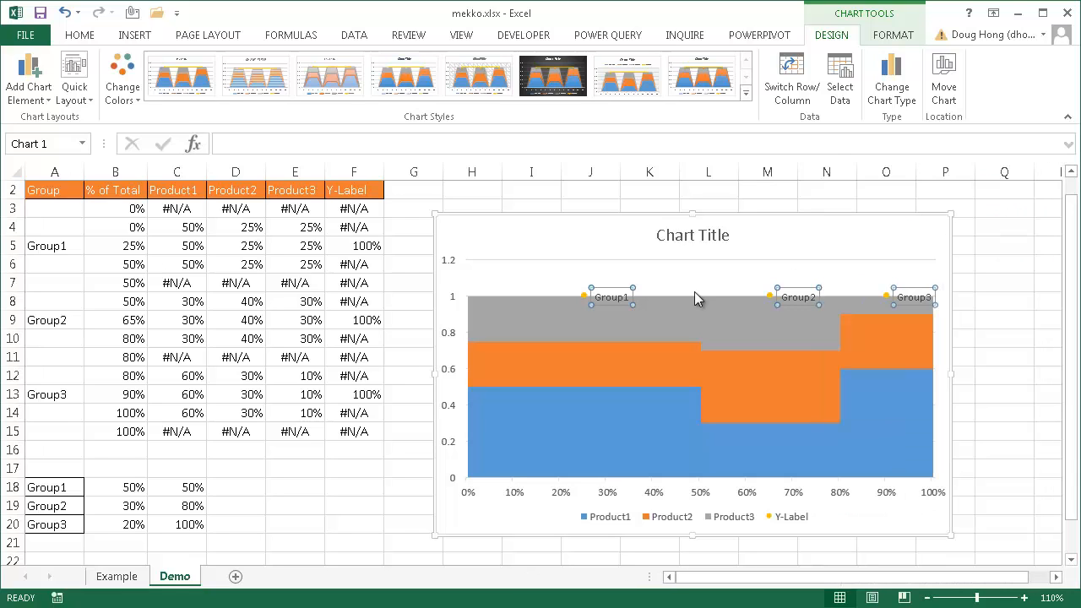
# - Move the Group1, Group2 and Group3 data labels individually so each is centred just above its marker
pyautogui.click(654, 290)
pyautogui.click(618, 296)
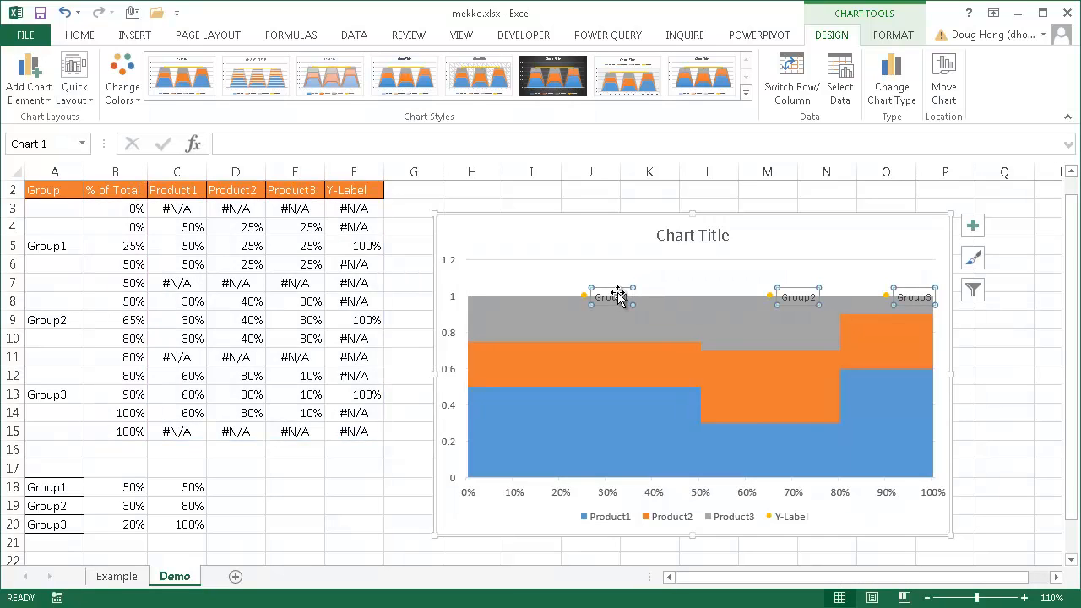
pyautogui.click(614, 288)
pyautogui.moveTo(615, 288); pyautogui.dragTo(591, 269)
pyautogui.click(797, 295)
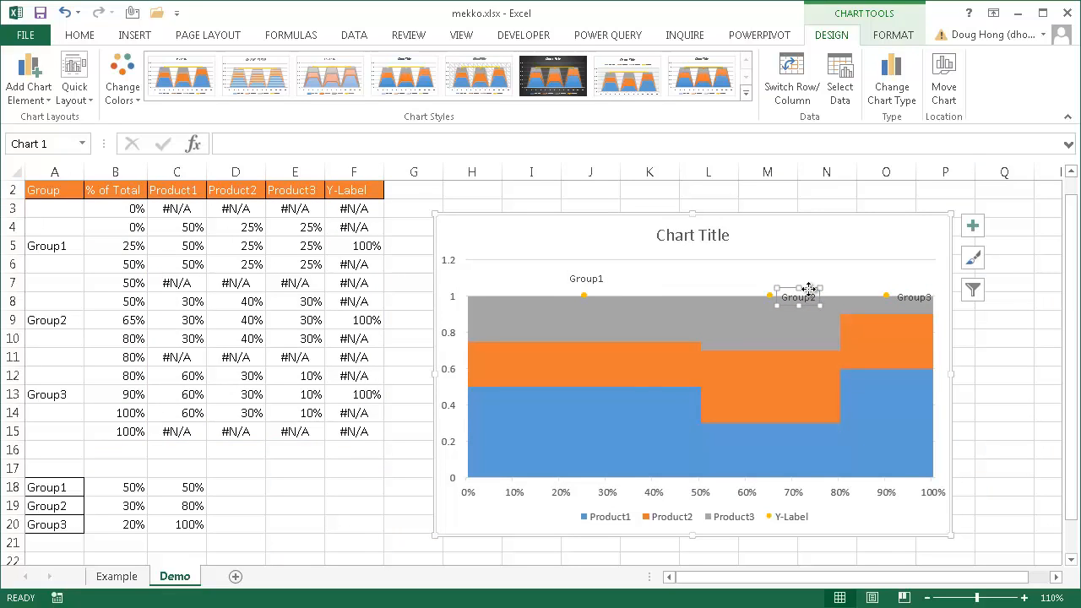
pyautogui.moveTo(808, 287); pyautogui.dragTo(780, 267)
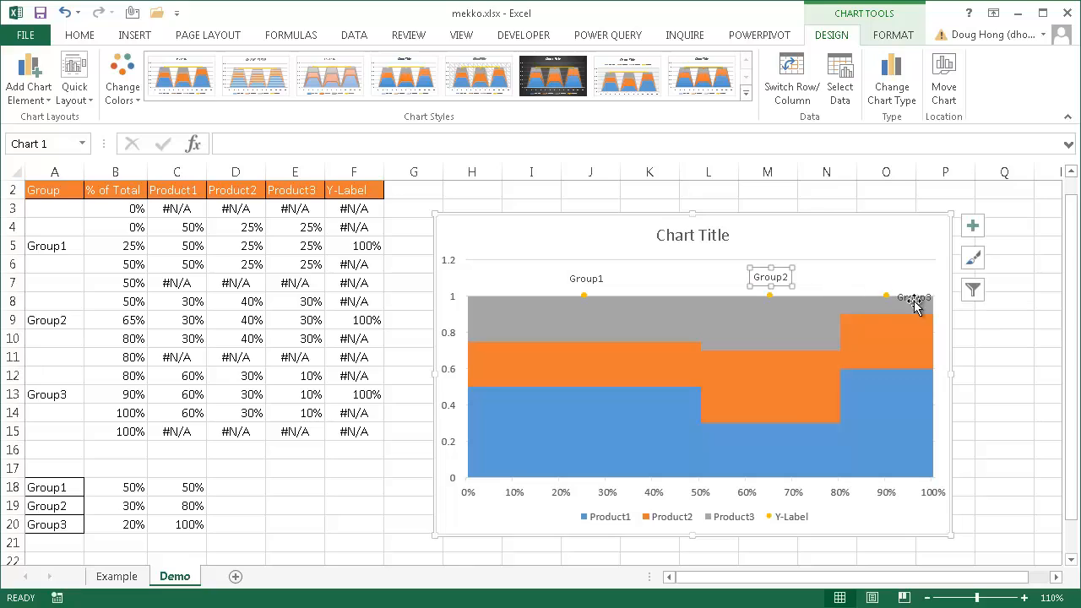
pyautogui.click(920, 298)
pyautogui.moveTo(920, 288); pyautogui.dragTo(892, 265)
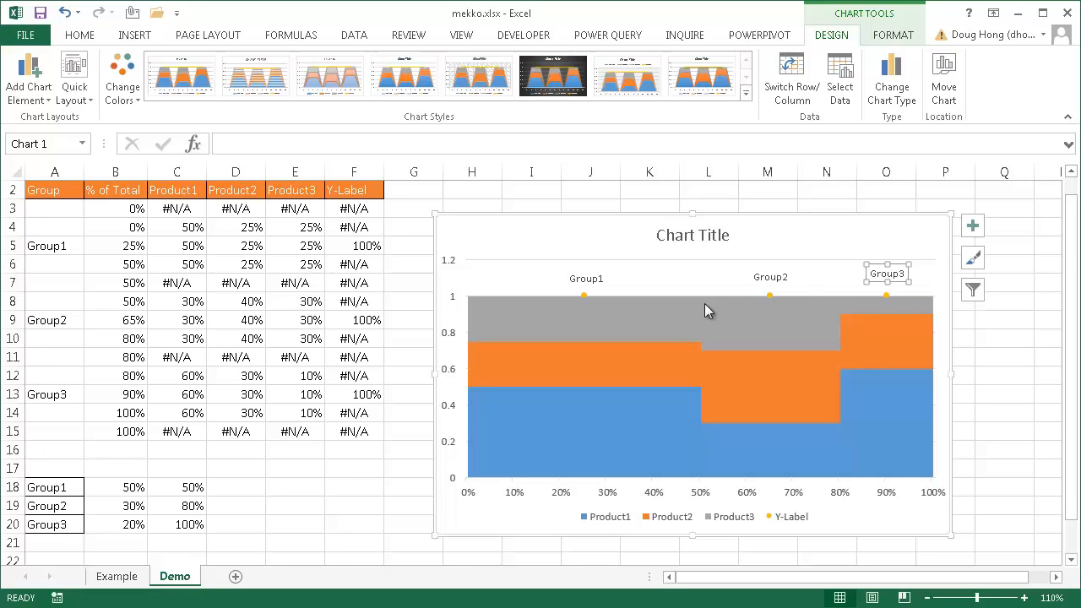
# - Set the marker option of the Y-Label series to None, keeping its group labels
pyautogui.click(582, 294)
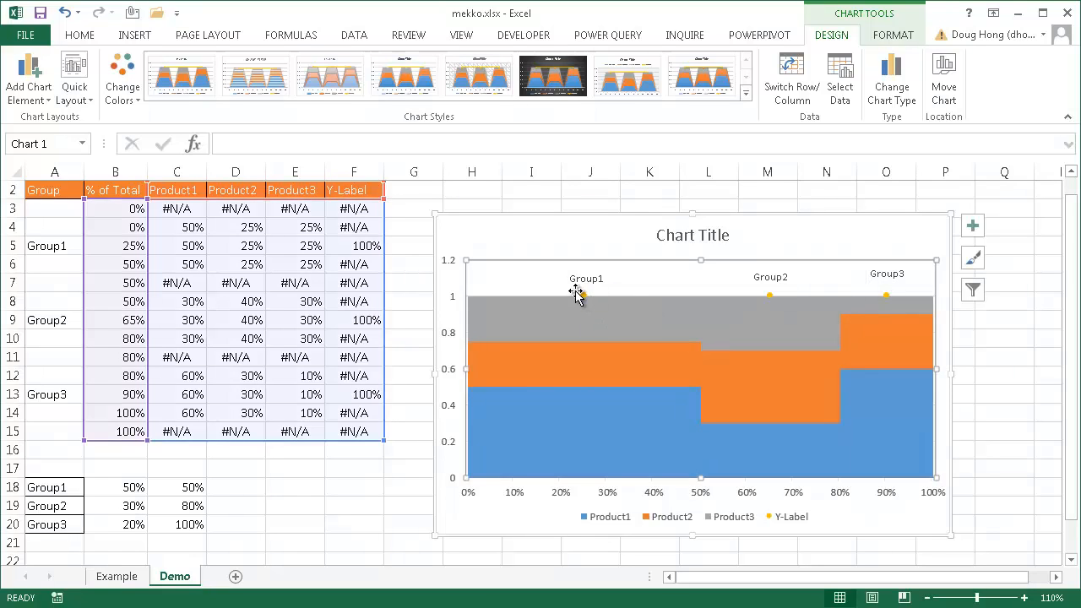
pyautogui.click(583, 296)
pyautogui.rightClick(583, 295)
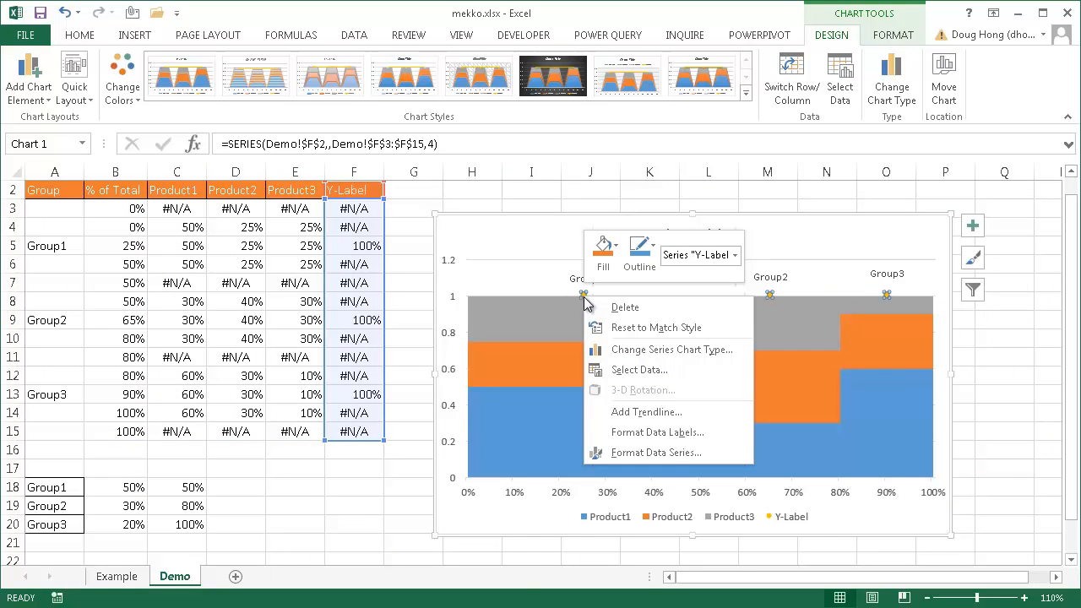
pyautogui.click(656, 452)
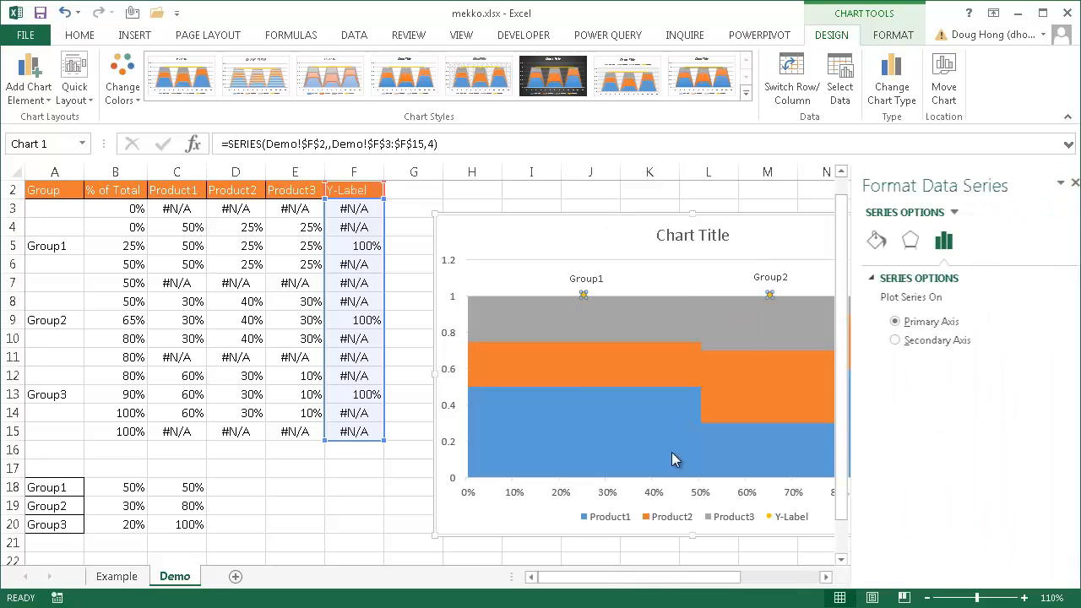
pyautogui.click(868, 242)
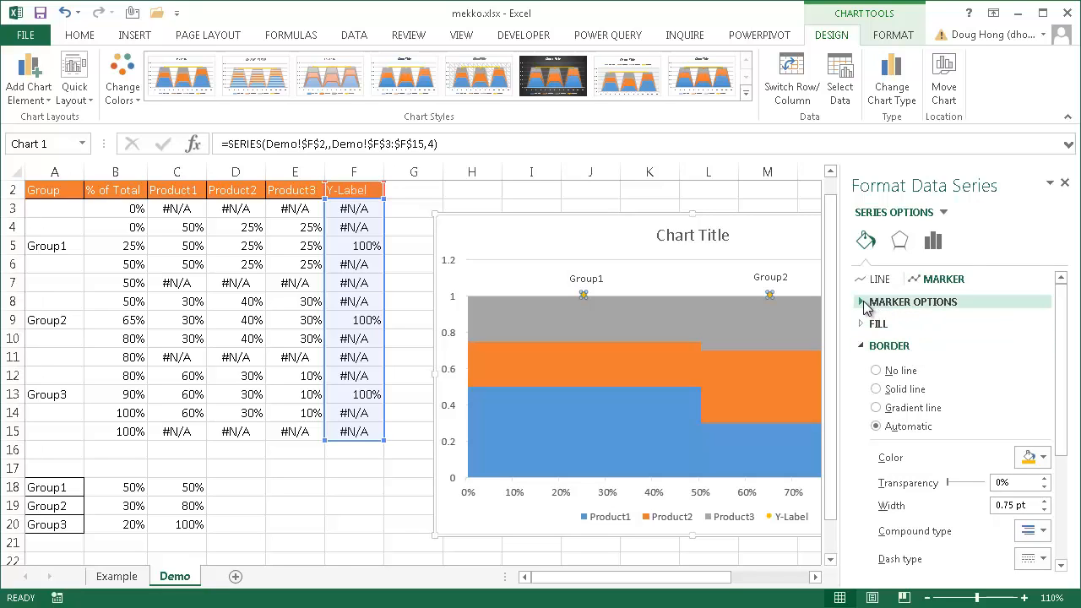
pyautogui.click(866, 302)
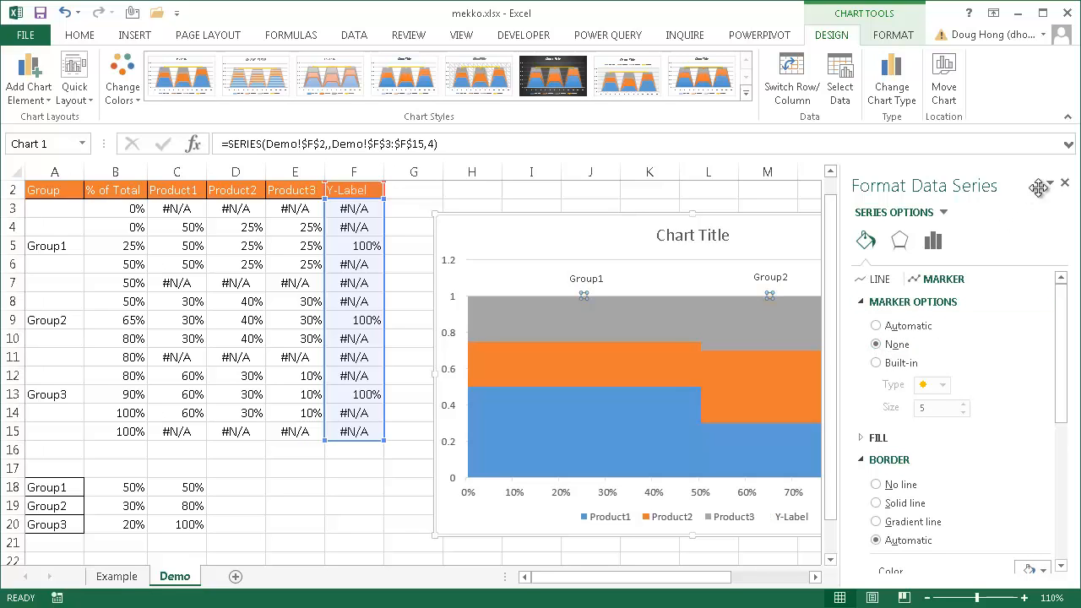
pyautogui.click(1064, 185)
pyautogui.click(992, 284)
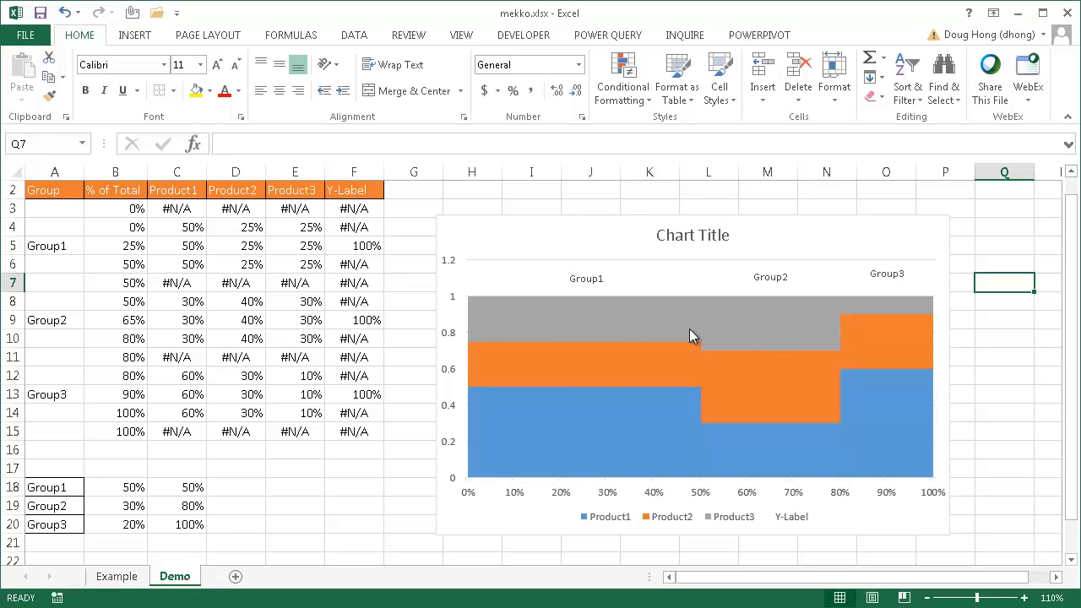
# - Set the outline colour of the Product1 area series to Automatic black
pyautogui.click(573, 424)
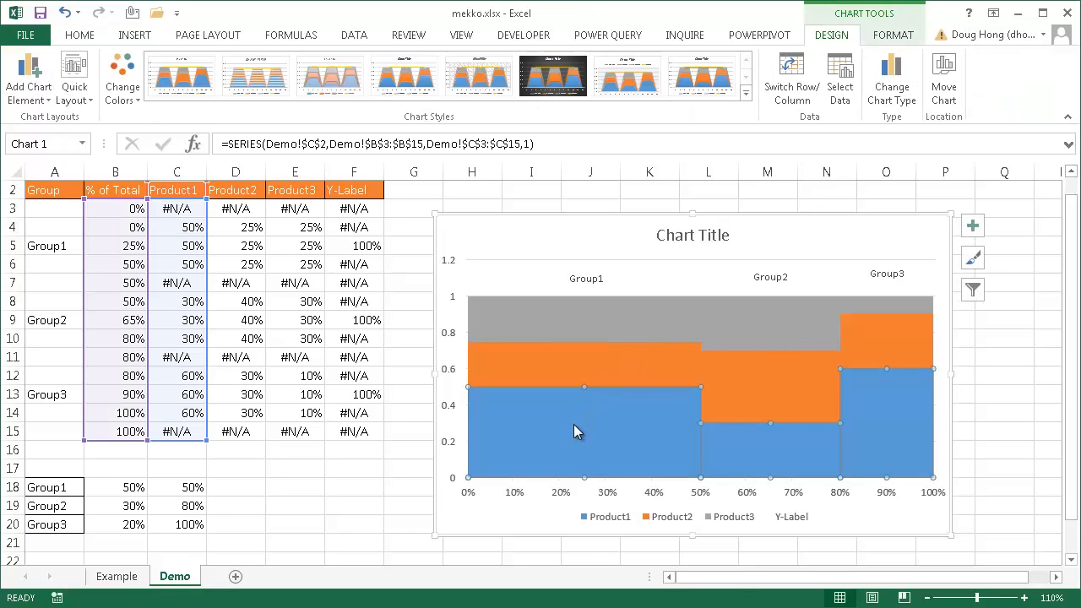
pyautogui.rightClick(573, 424)
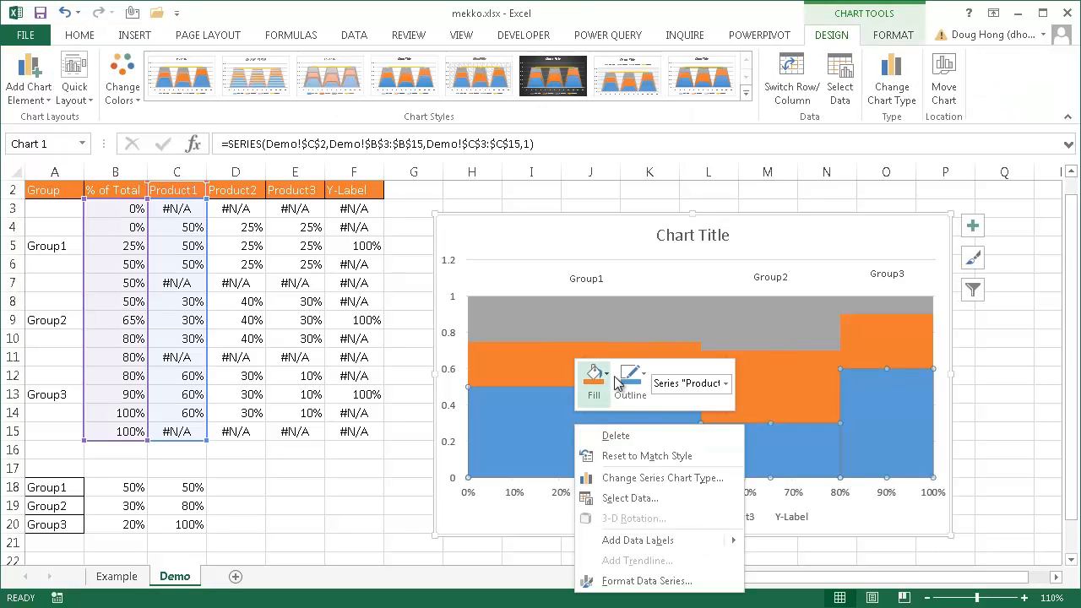
pyautogui.click(646, 374)
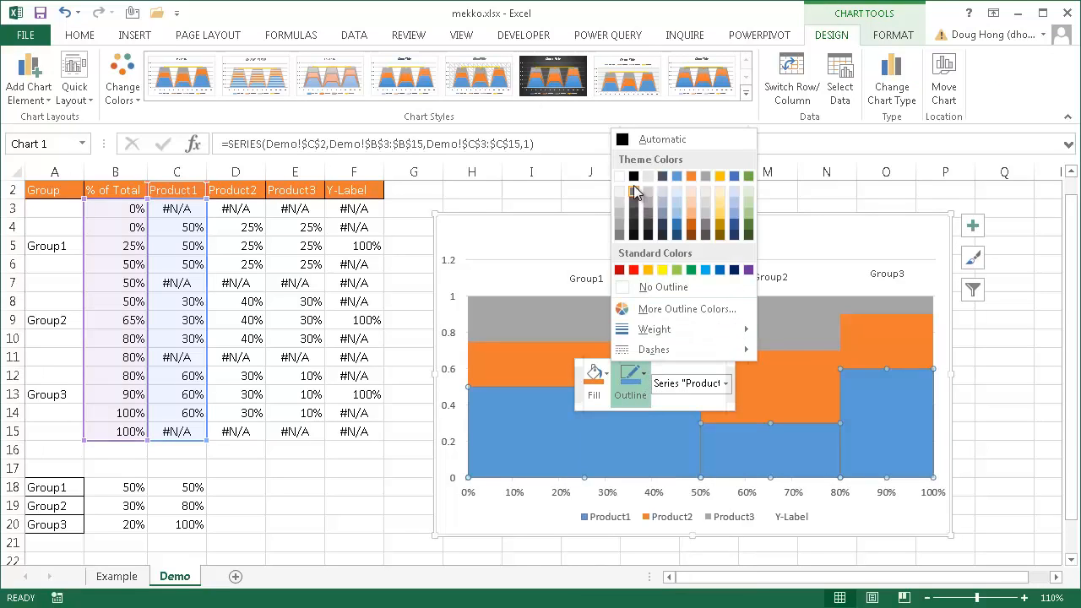
pyautogui.click(622, 140)
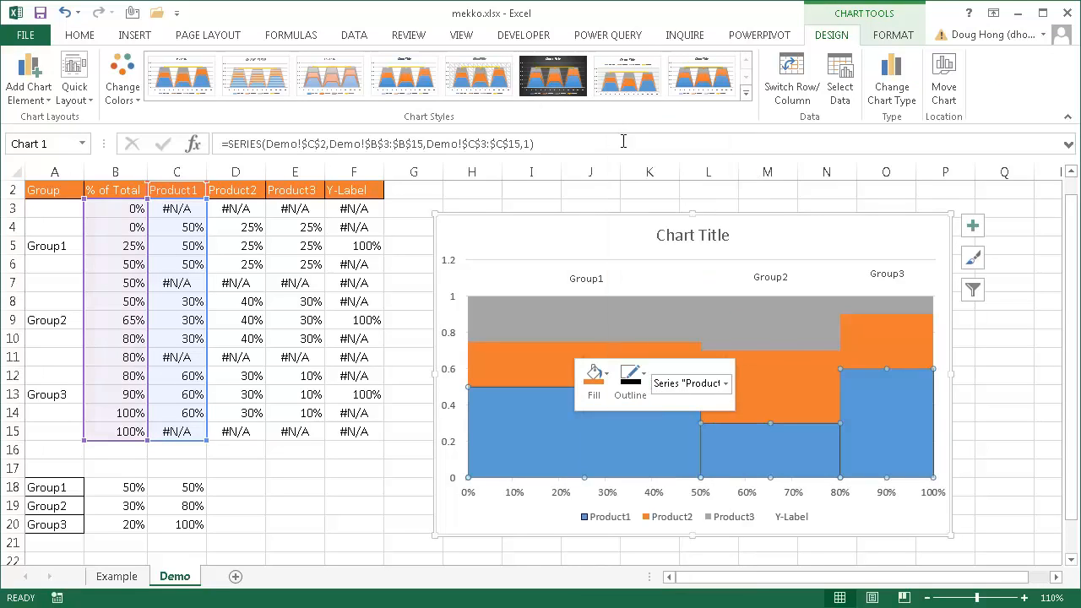
# - Try to apply the same black outline to the Product2 and Product3 area series
pyautogui.click(527, 361)
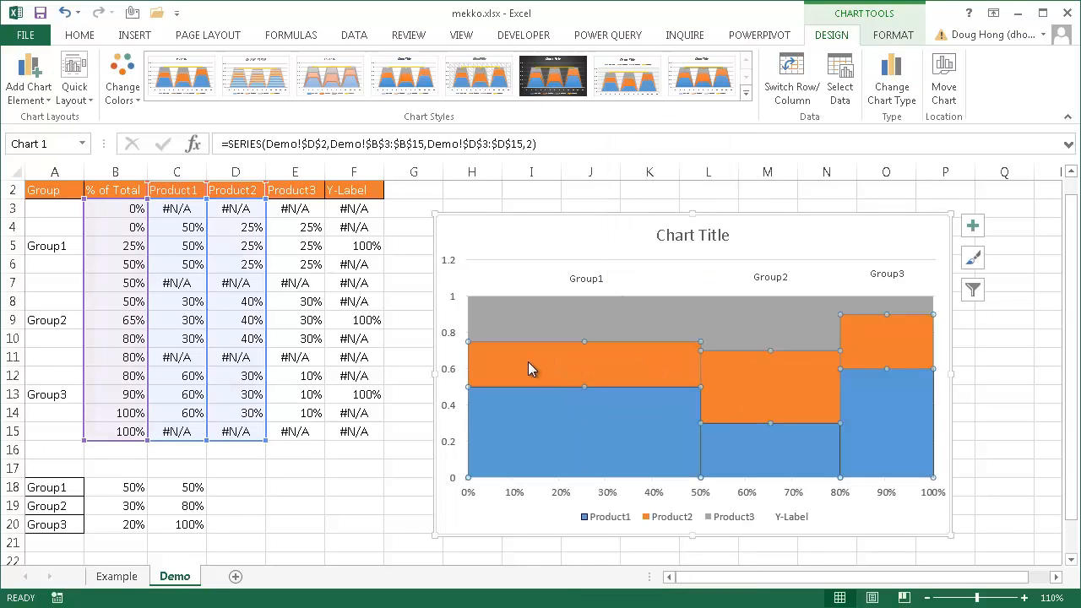
pyautogui.rightClick(610, 361)
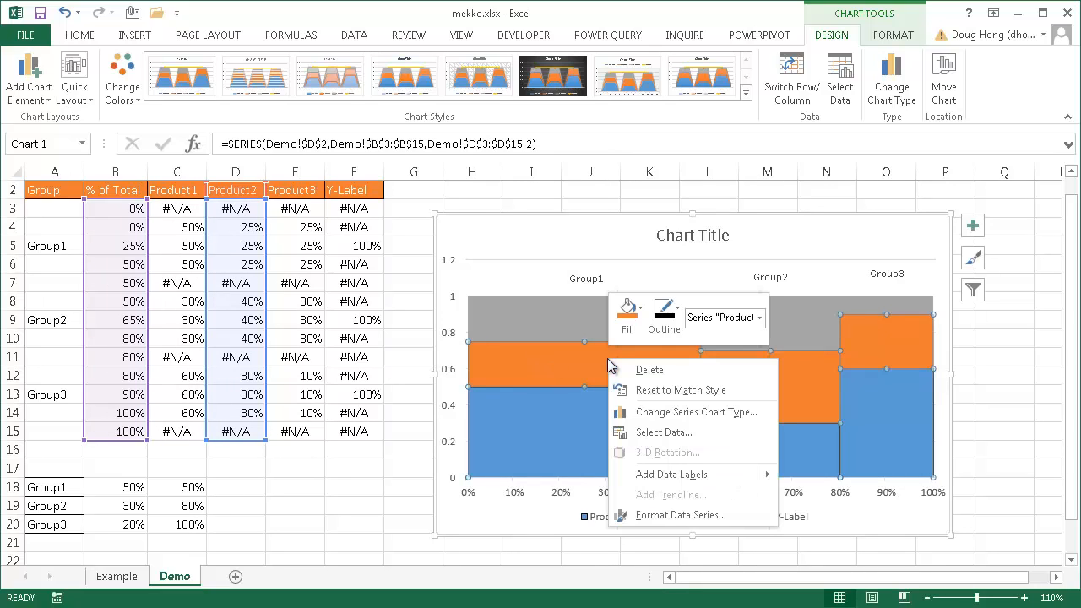
pyautogui.click(664, 314)
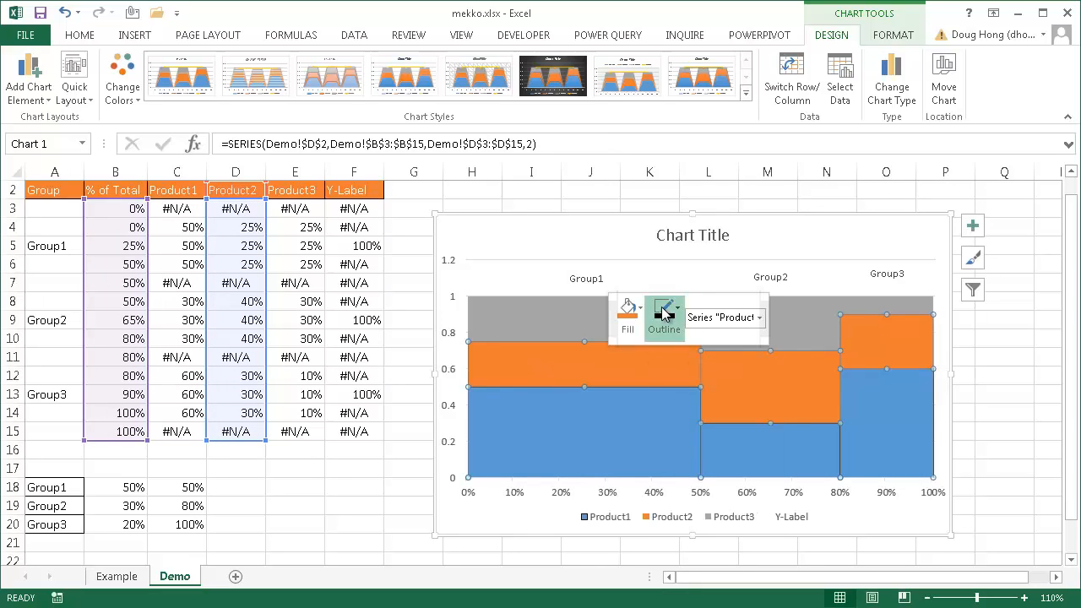
pyautogui.click(560, 313)
pyautogui.click(561, 313)
pyautogui.rightClick(560, 313)
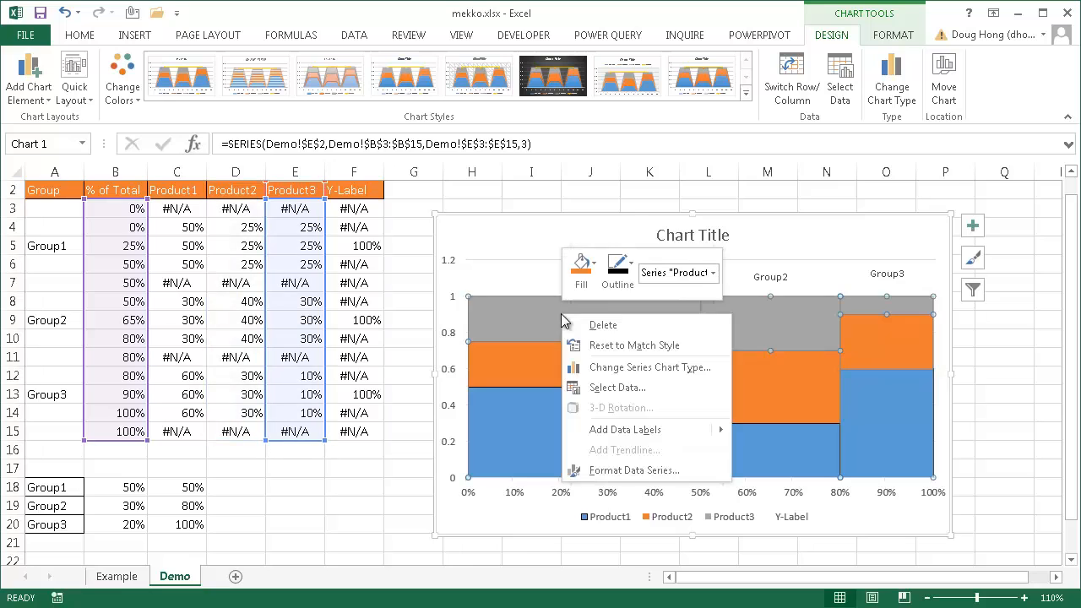
pyautogui.click(603, 291)
pyautogui.press('Escape')
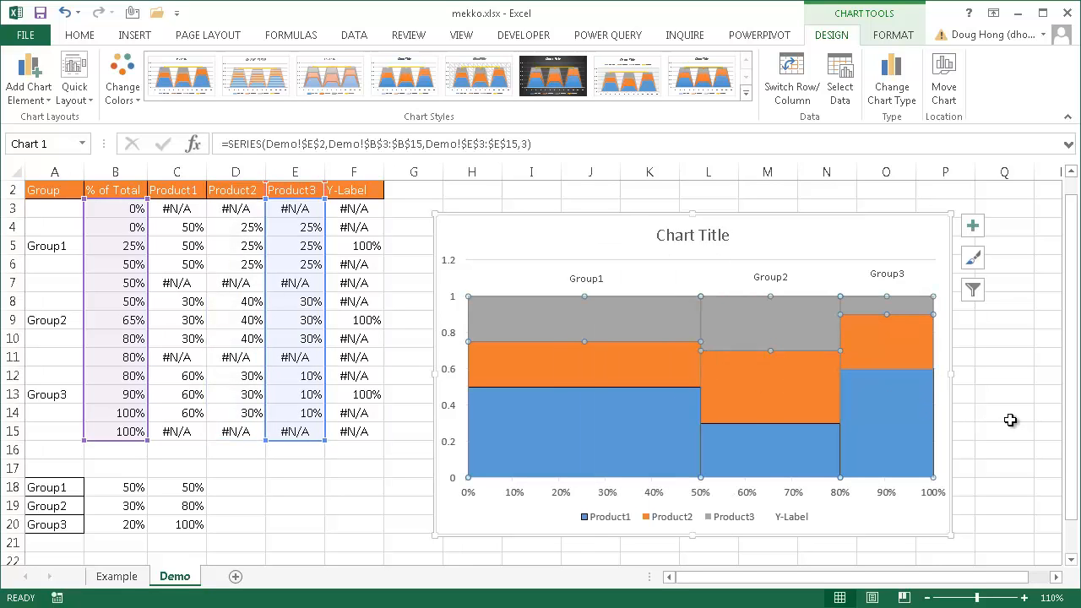
pyautogui.click(990, 418)
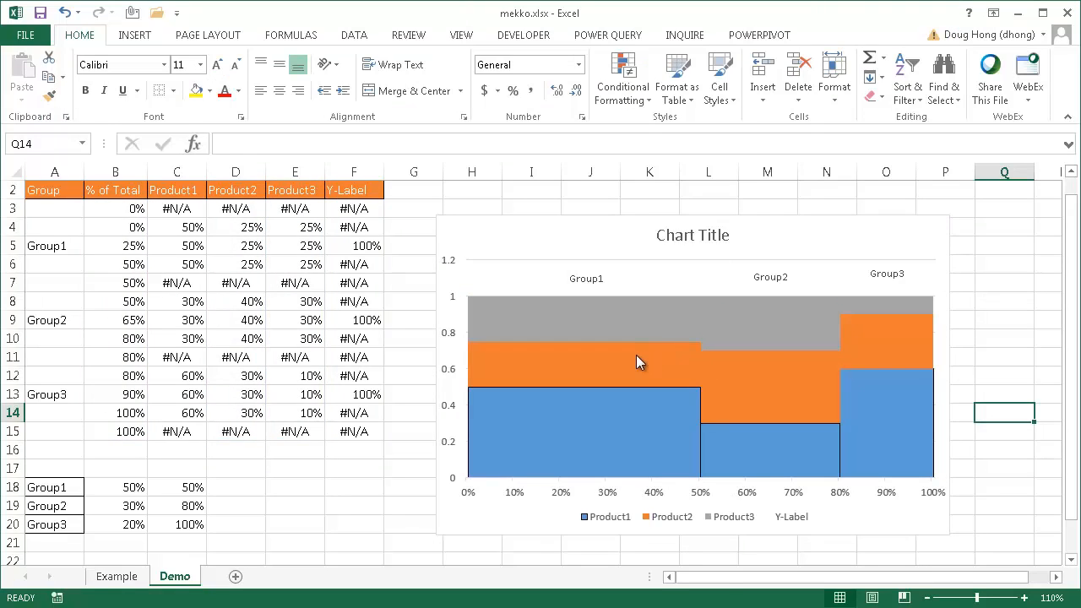
# - Give the Product2 area series a black outline matching Product1
pyautogui.click(637, 358)
pyautogui.rightClick(638, 357)
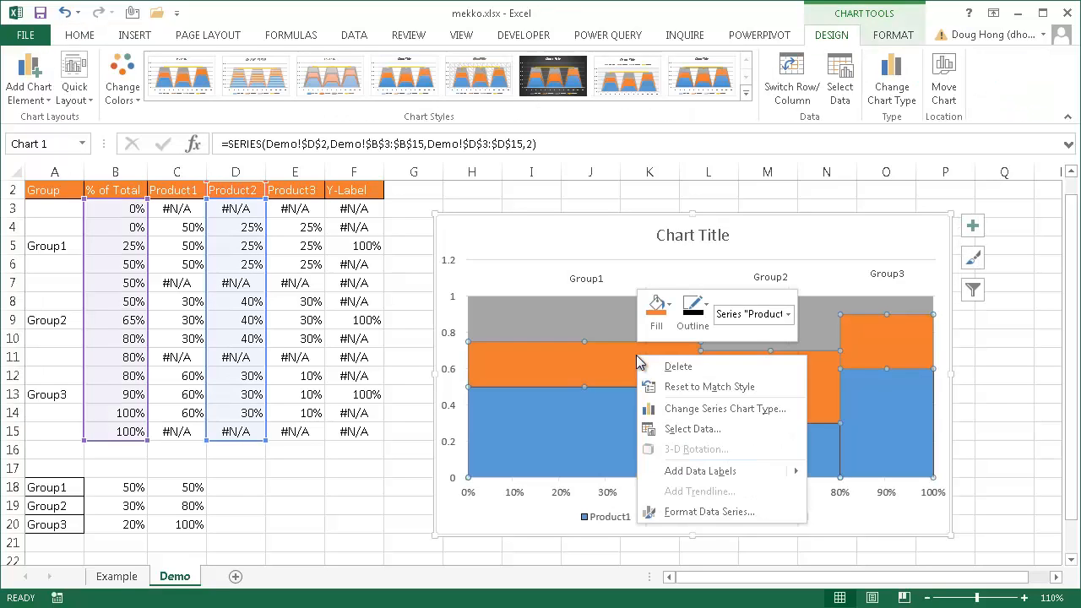
pyautogui.click(688, 325)
pyautogui.click(685, 352)
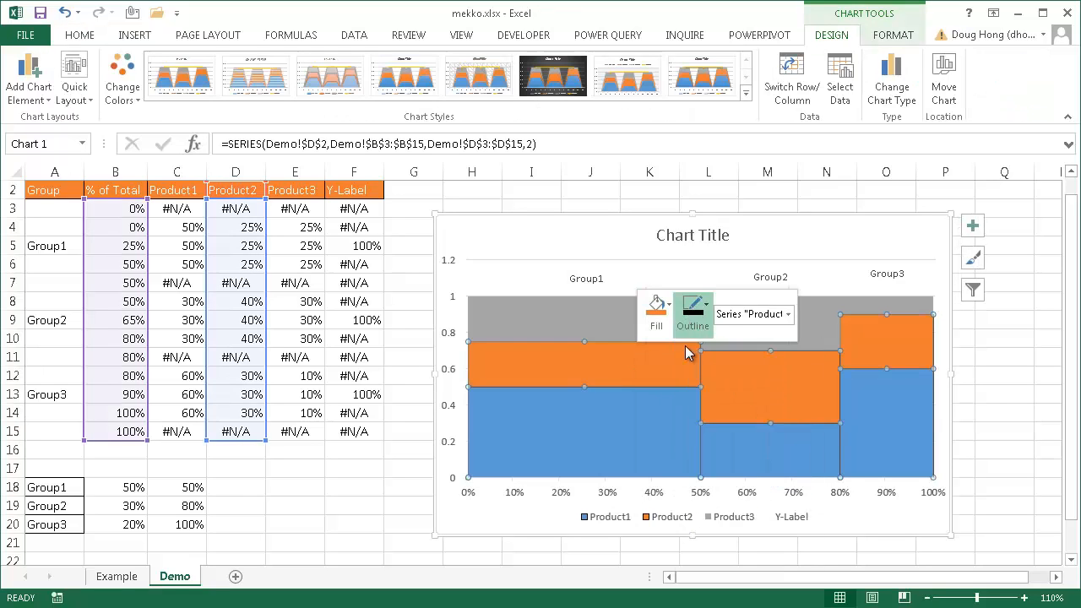
# - Set the Product3 area series outline to Automatic black and deselect the chart
pyautogui.click(576, 318)
pyautogui.rightClick(576, 314)
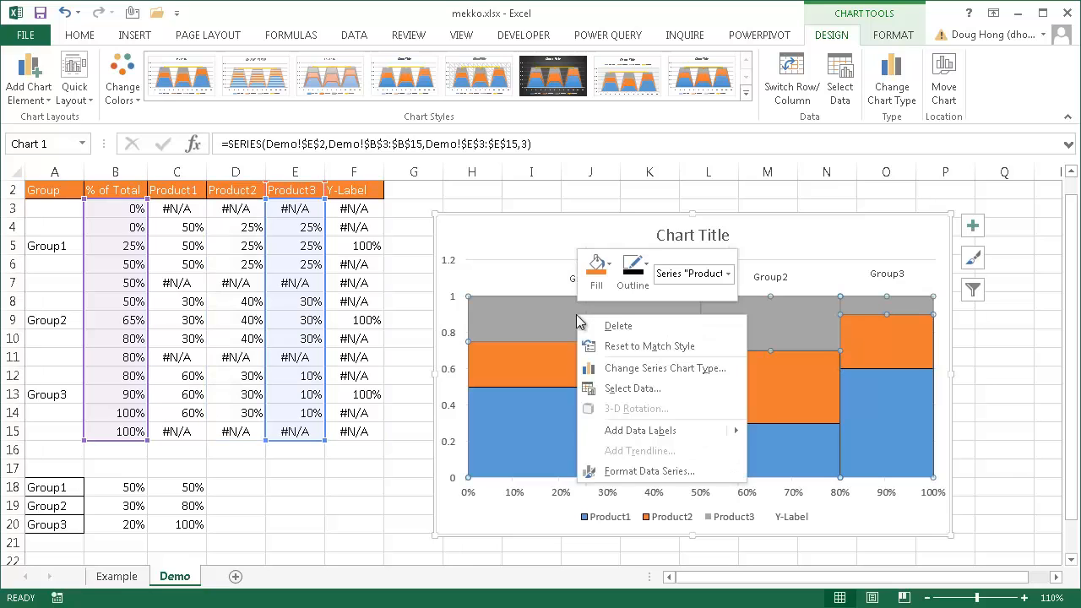
pyautogui.click(632, 269)
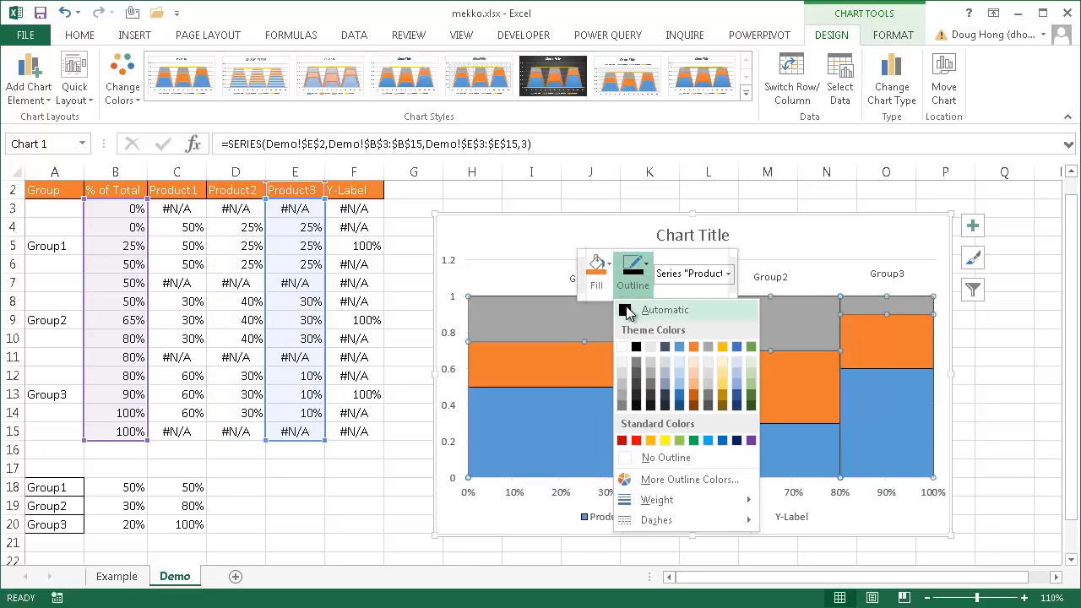
pyautogui.click(625, 310)
pyautogui.click(532, 291)
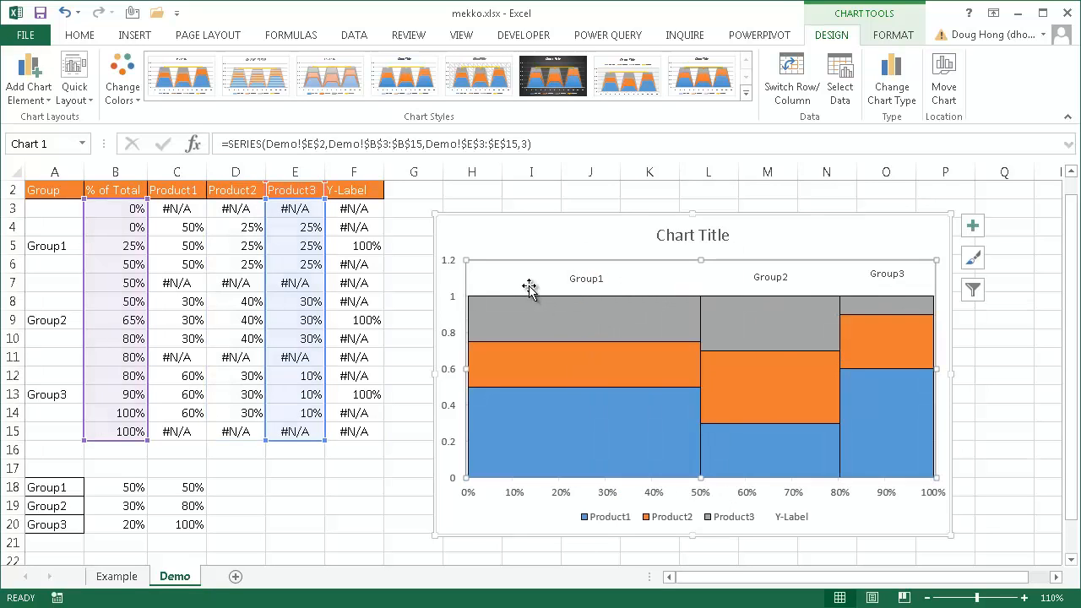
pyautogui.click(999, 351)
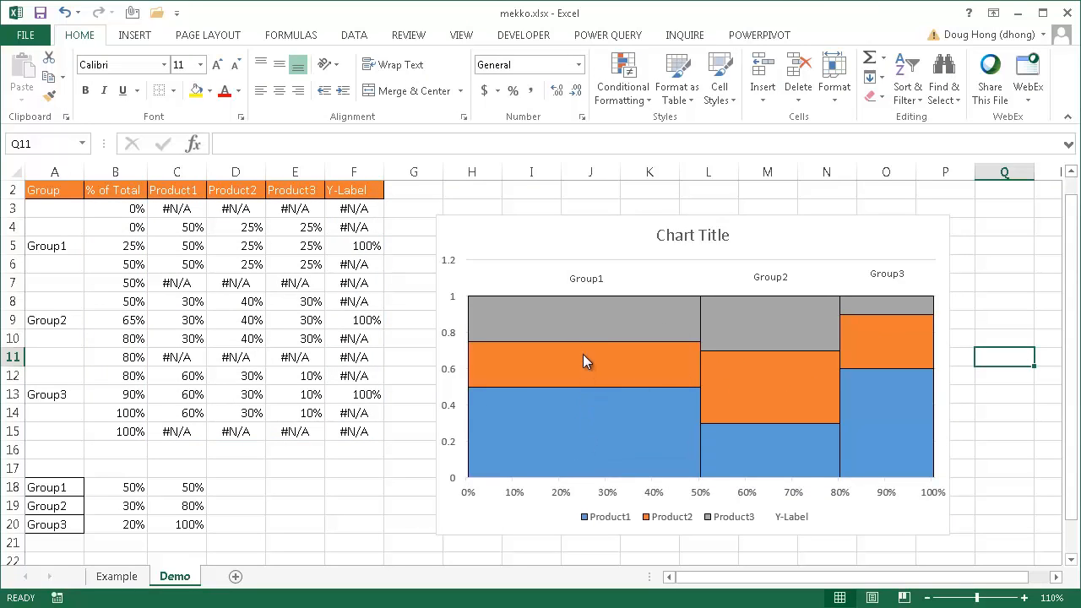
# - Add plain data labels to the Product1, Product2 and Product3 area series
pyautogui.click(575, 425)
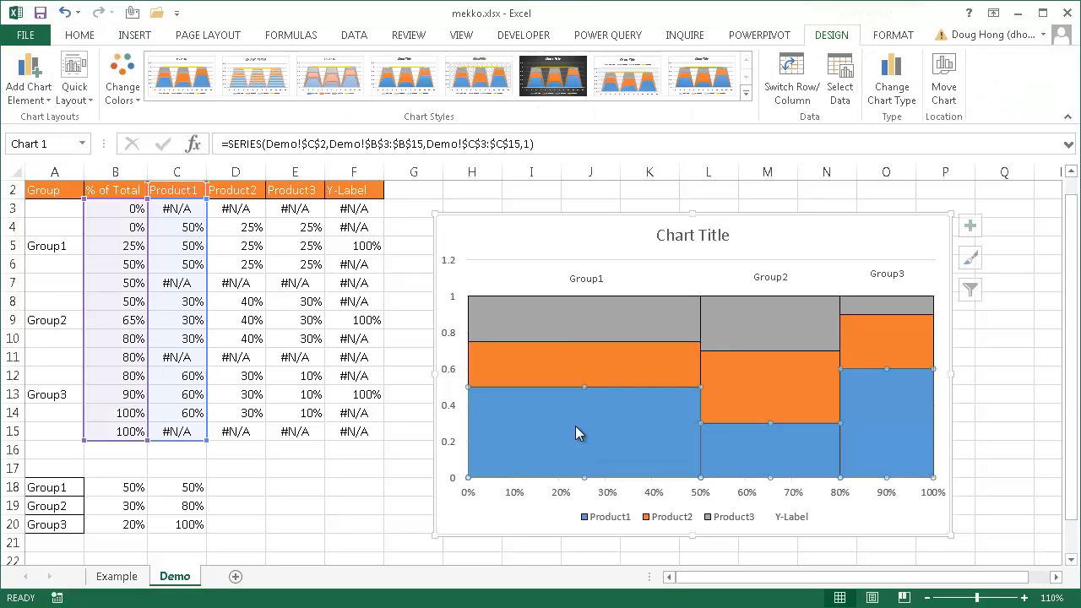
pyautogui.rightClick(575, 426)
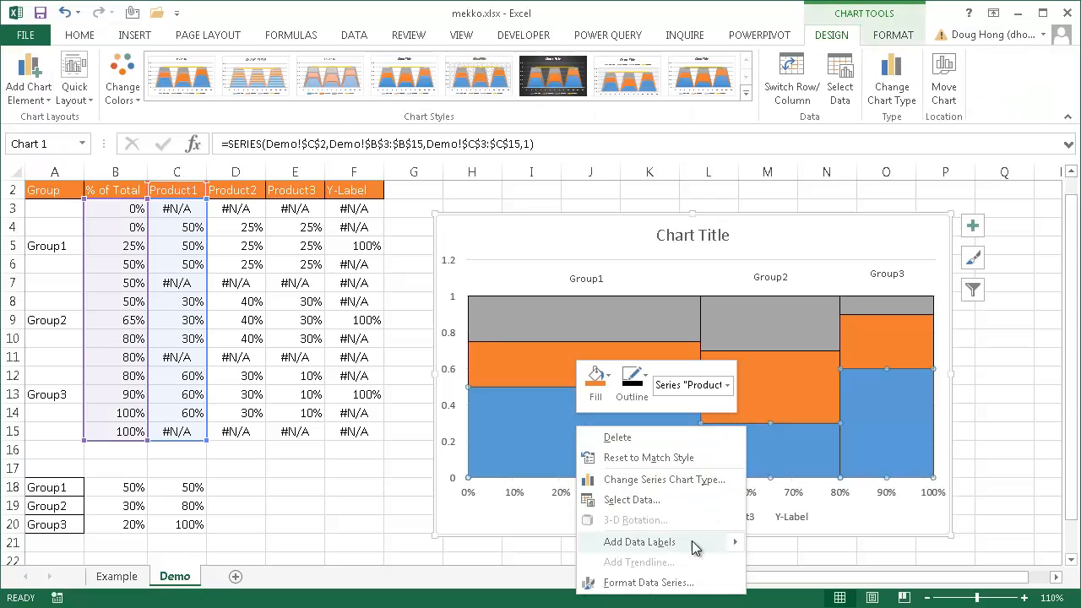
pyautogui.moveTo(700, 549)
pyautogui.click(785, 543)
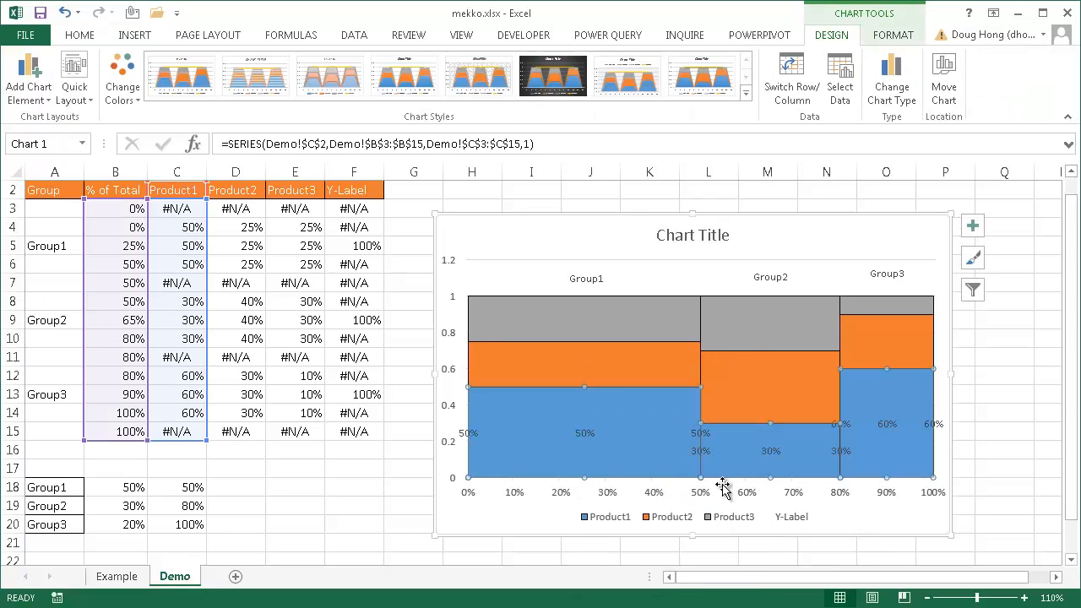
pyautogui.rightClick(582, 353)
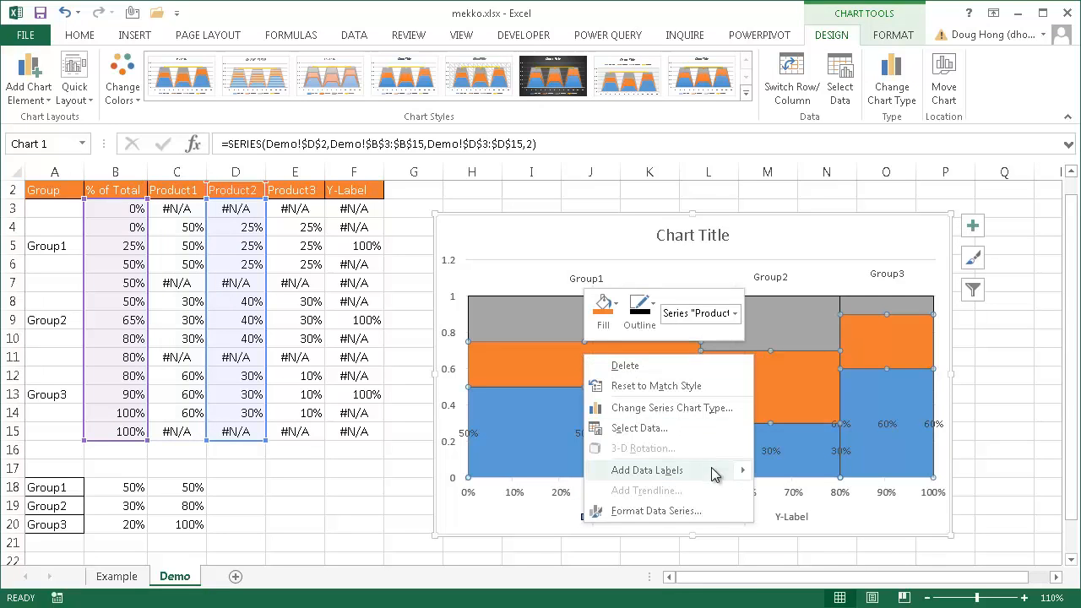
pyautogui.moveTo(713, 473)
pyautogui.click(785, 470)
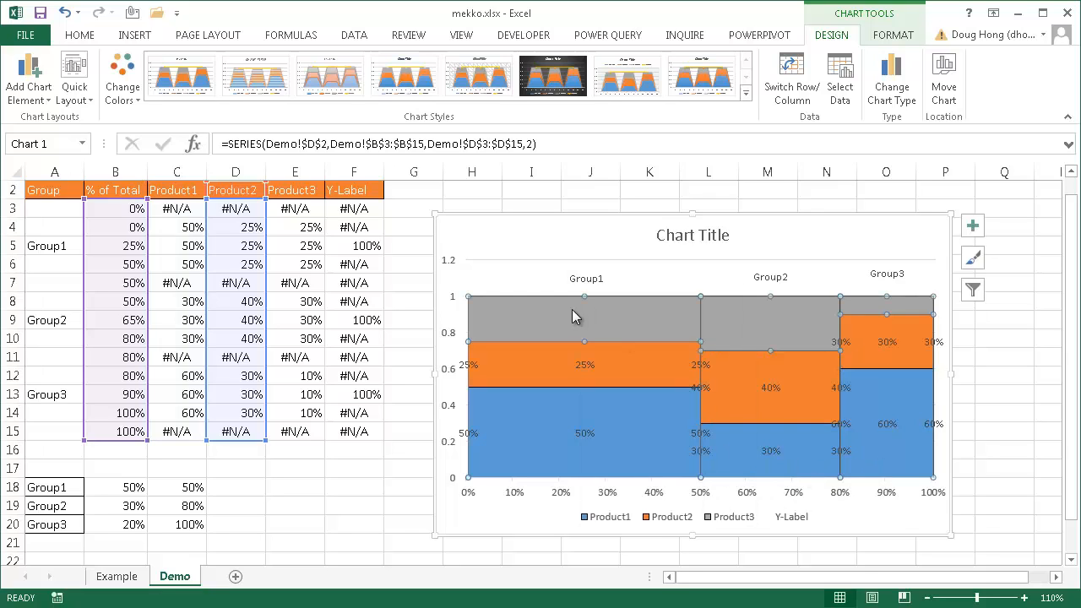
pyautogui.rightClick(571, 310)
pyautogui.moveTo(685, 426)
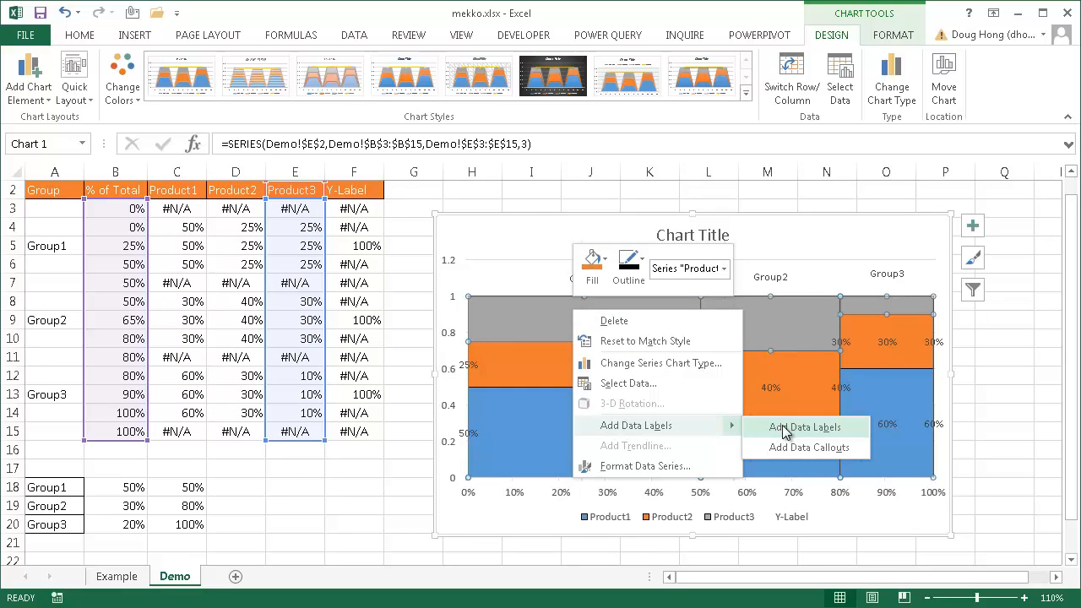
pyautogui.click(785, 428)
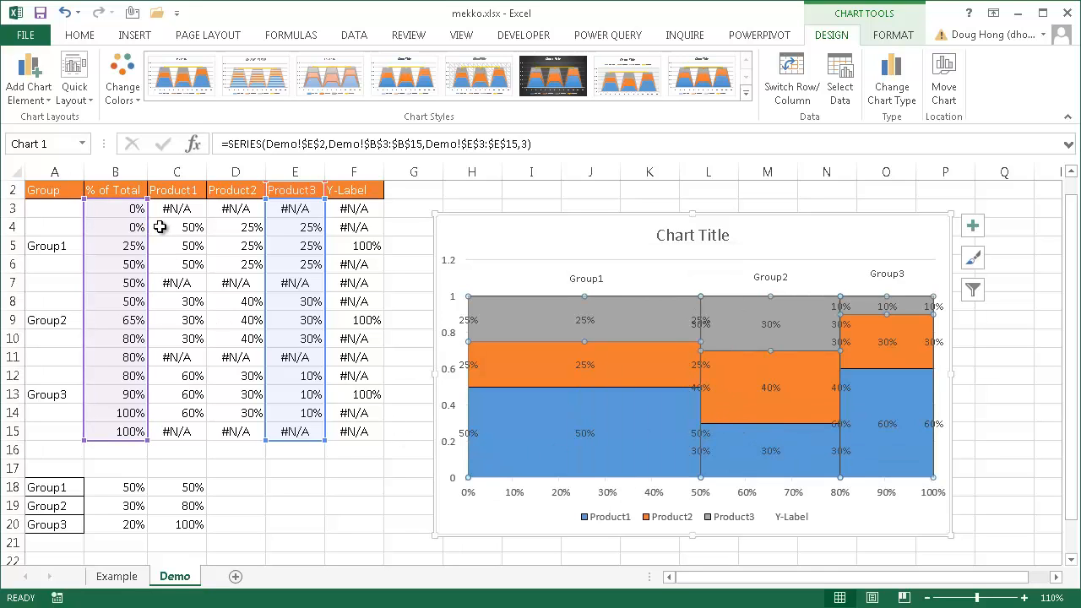
# - Examine the Group1 product shares in rows 4 to 6 to see which row supplies the centred data labels
pyautogui.click(194, 229)
pyautogui.click(239, 229)
pyautogui.click(299, 227)
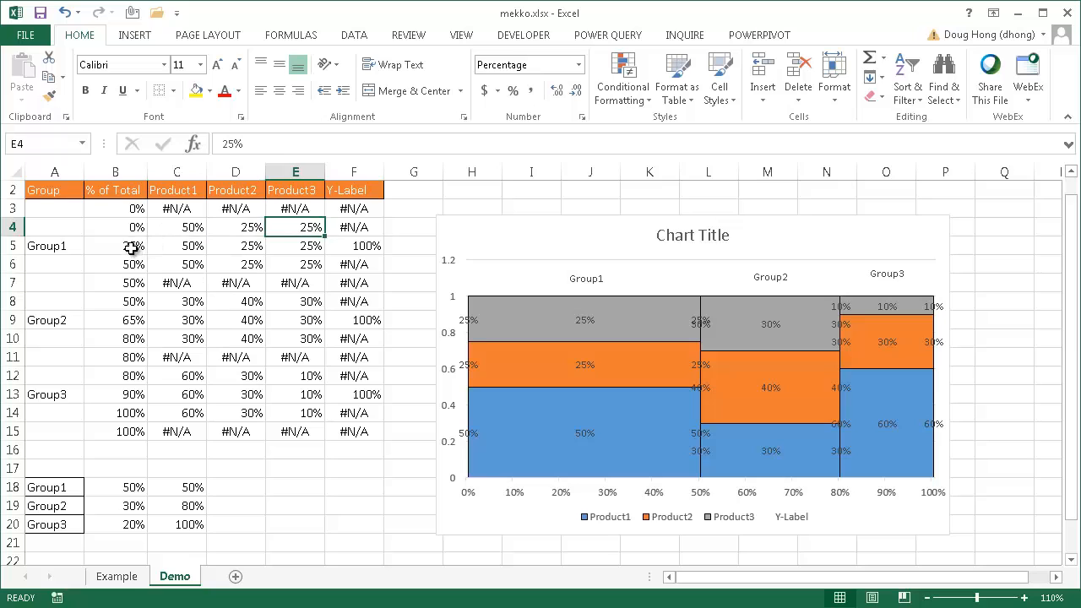
pyautogui.moveTo(135, 245); pyautogui.dragTo(280, 245)
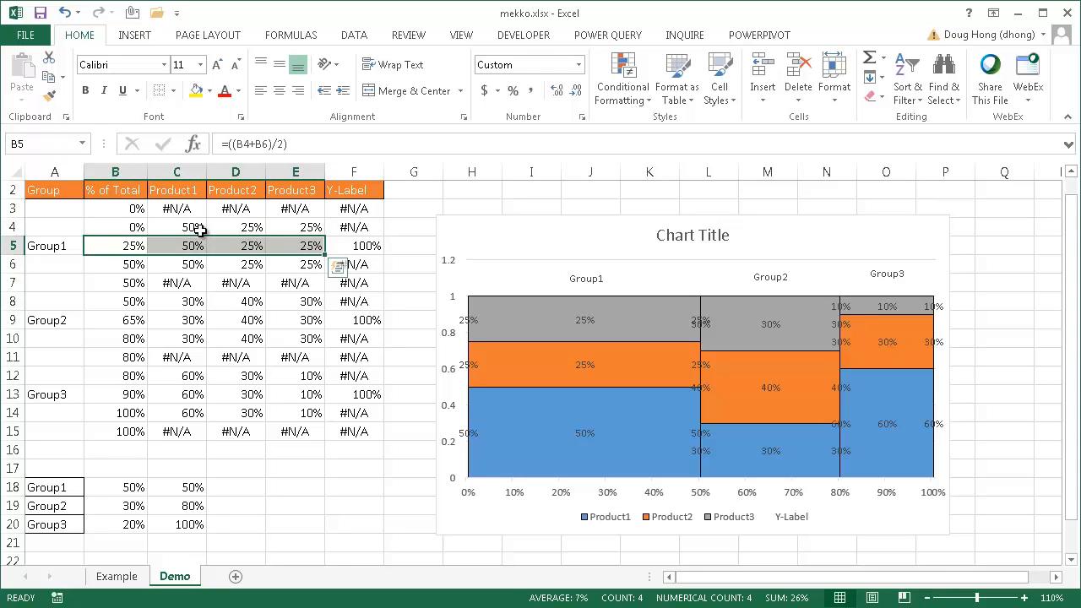
pyautogui.moveTo(199, 230); pyautogui.dragTo(304, 228)
pyautogui.moveTo(179, 259); pyautogui.dragTo(290, 255)
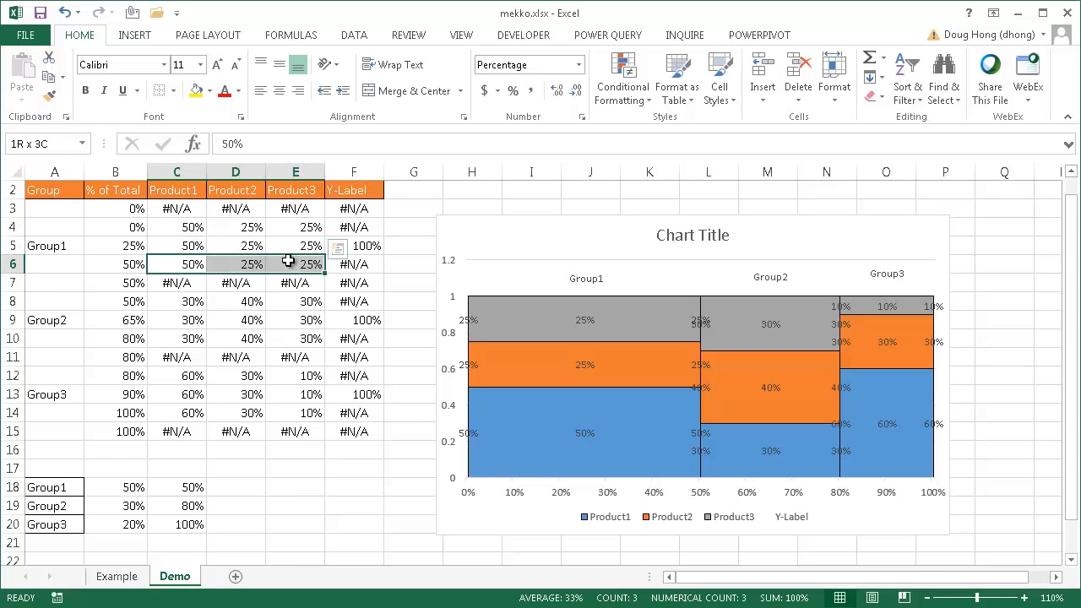
pyautogui.moveTo(194, 247); pyautogui.dragTo(301, 246)
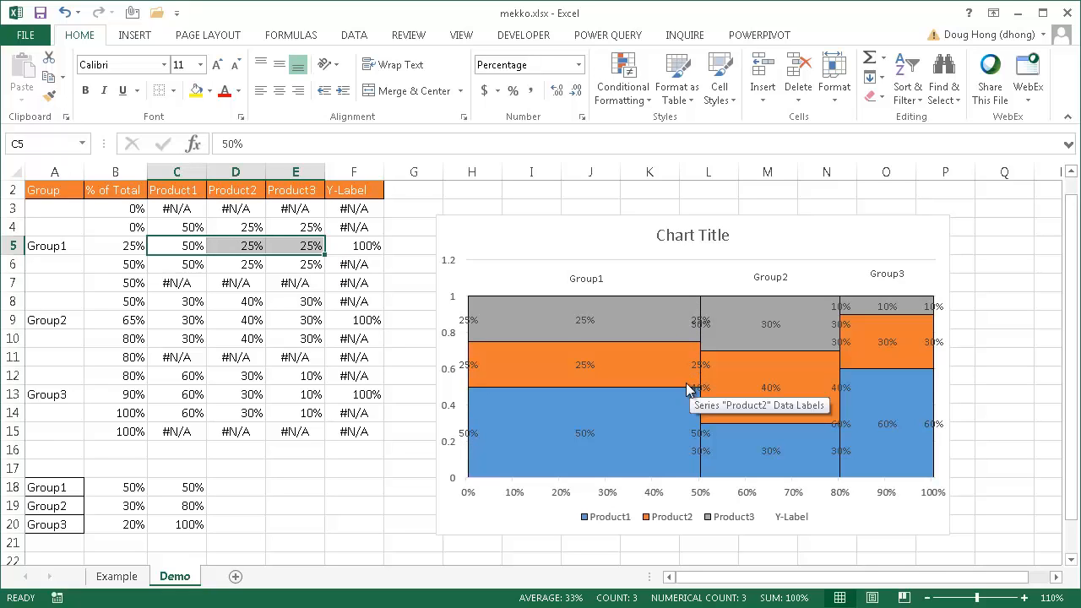
# - Delete the individual Product1, Product2 and Product3 data labels on the 0% edge of the Group1 block
pyautogui.click(468, 441)
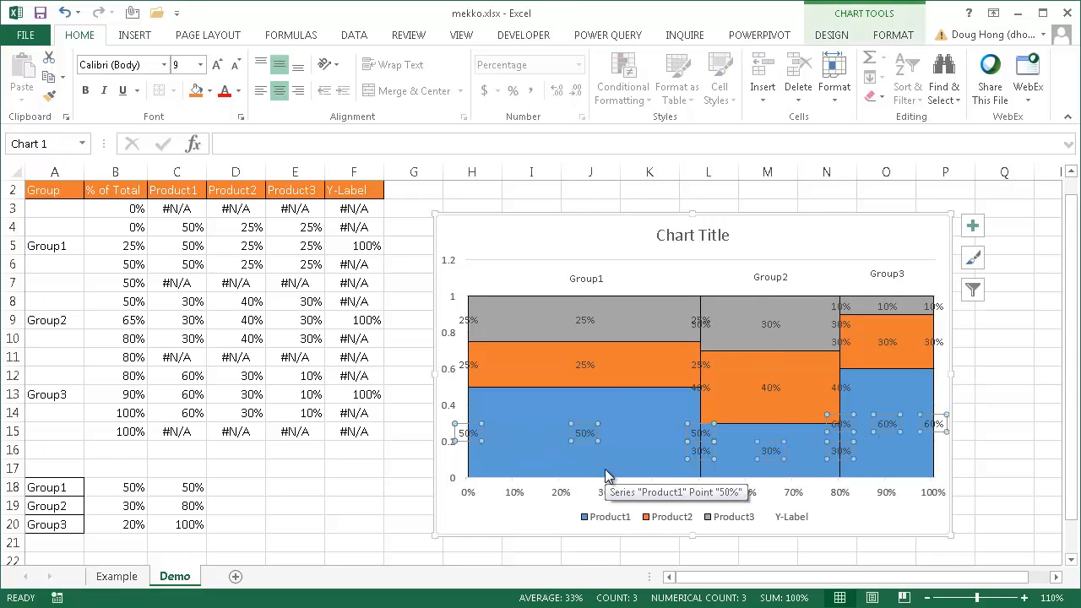
pyautogui.click(466, 435)
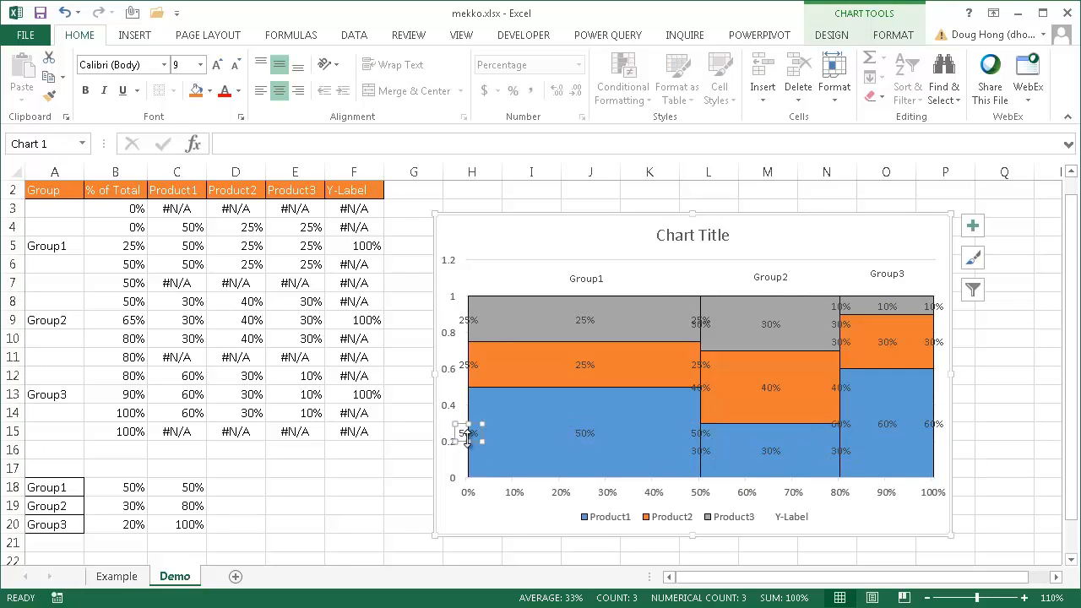
pyautogui.press('Escape')
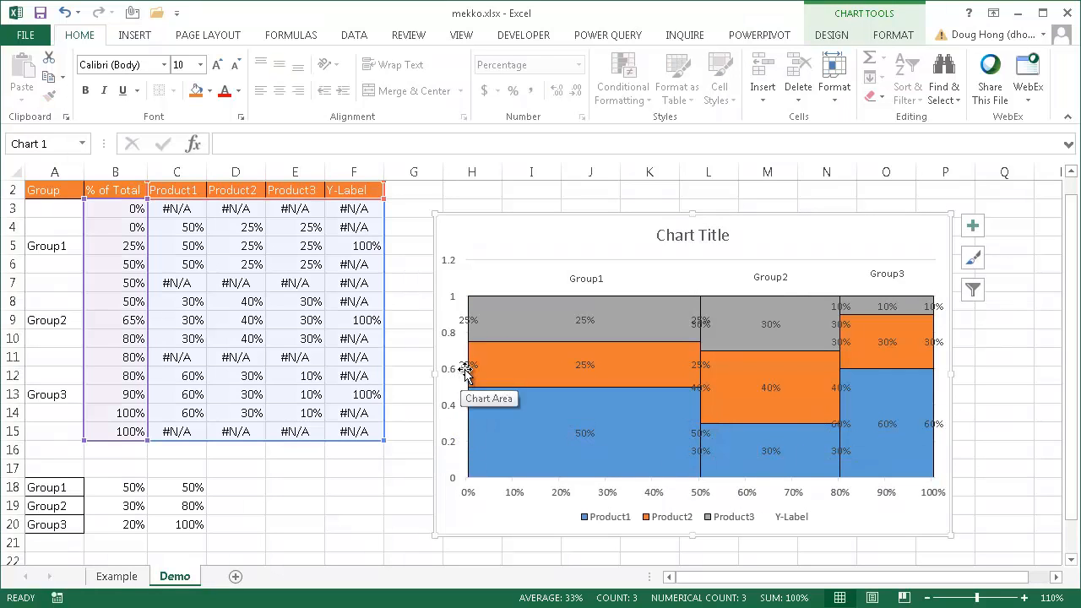
pyautogui.click(467, 369)
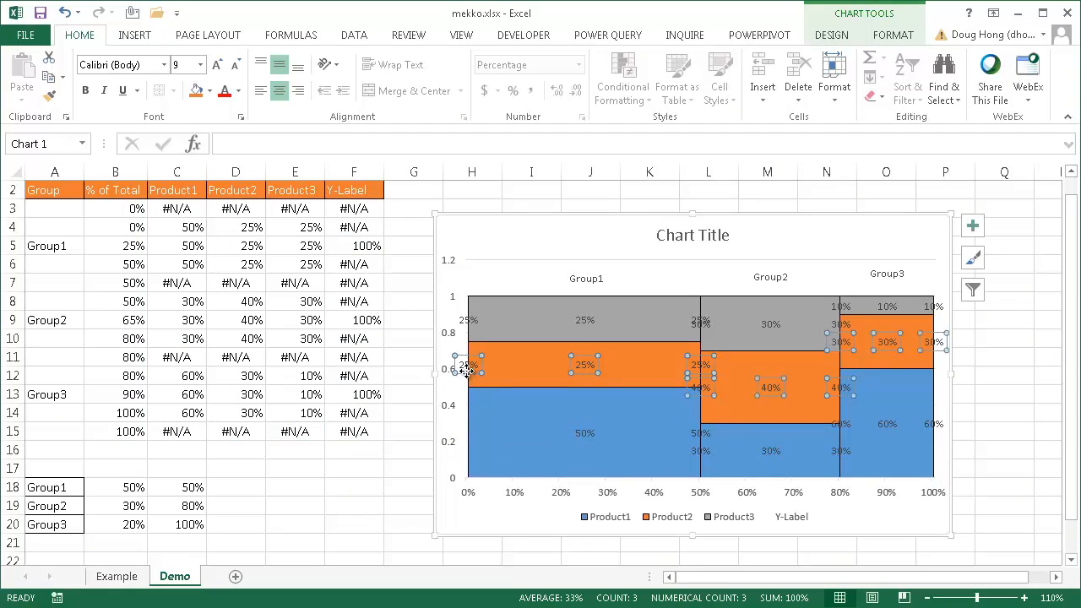
pyautogui.click(467, 369)
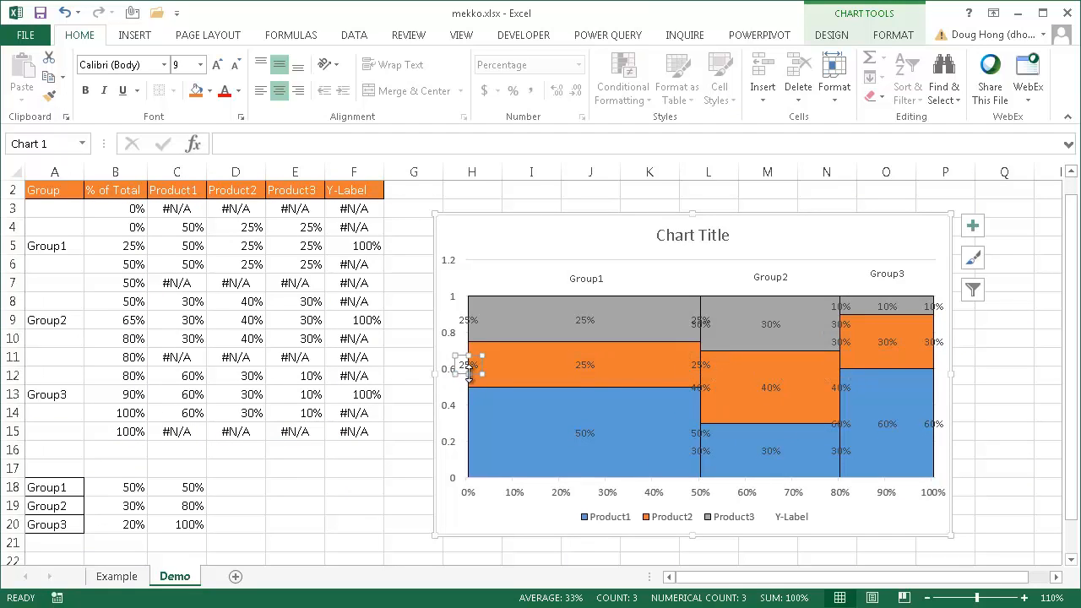
pyautogui.press('Escape')
pyautogui.click(462, 323)
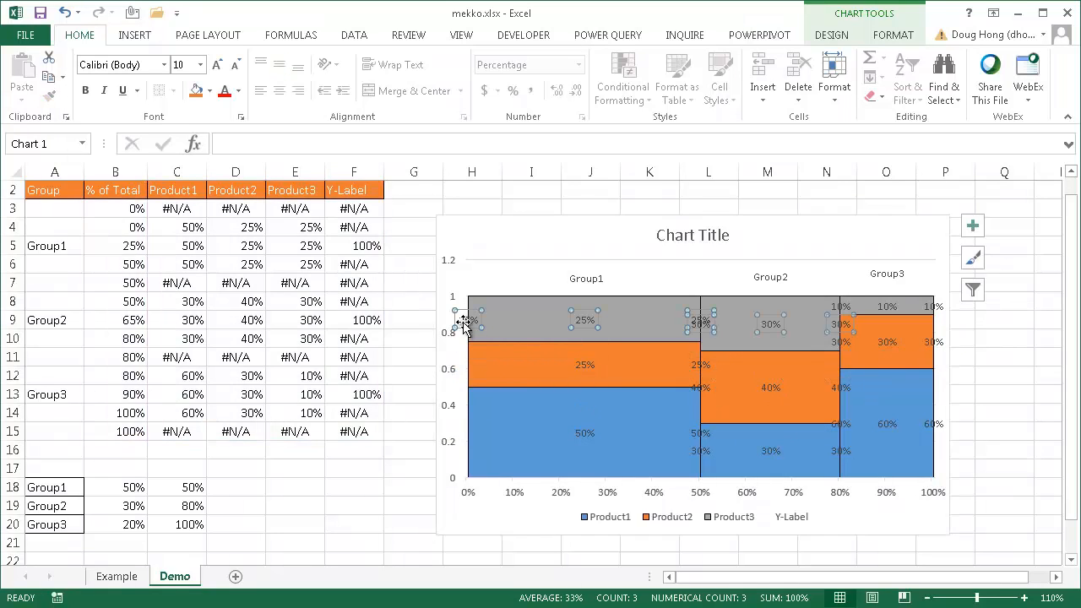
pyautogui.click(462, 323)
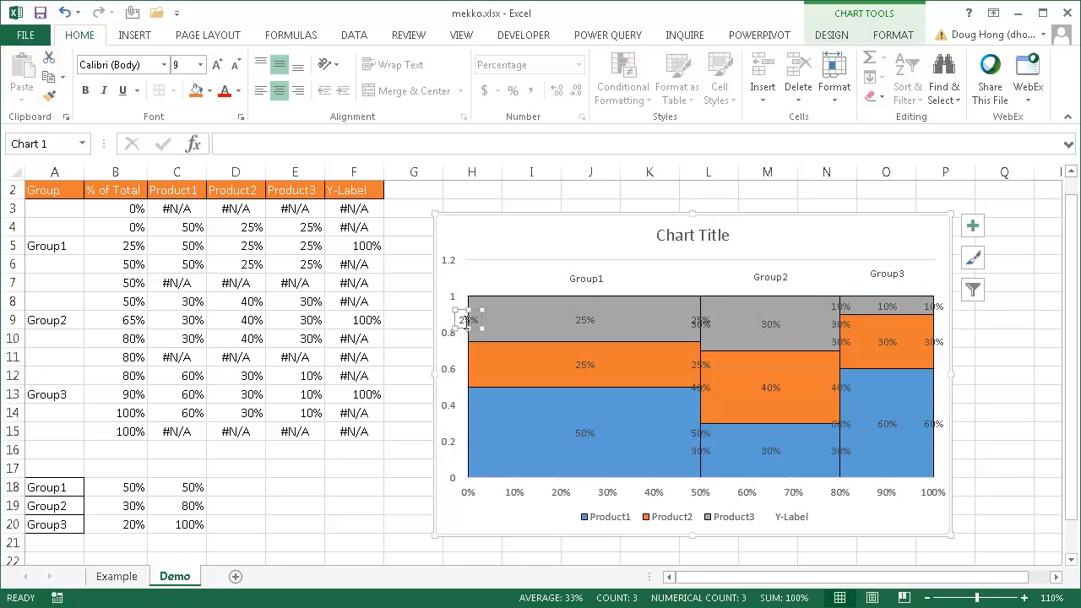
pyautogui.press('Delete')
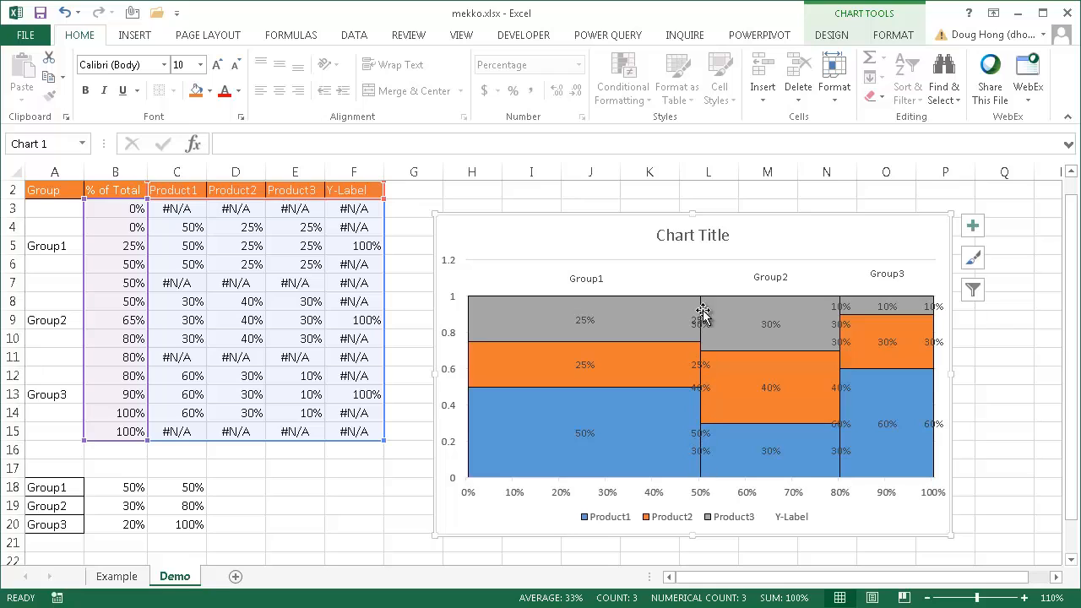
# - Delete the remaining duplicate product data labels on the block edges at 50%, 80% and 100%, leaving only the centred ones
pyautogui.click(709, 202)
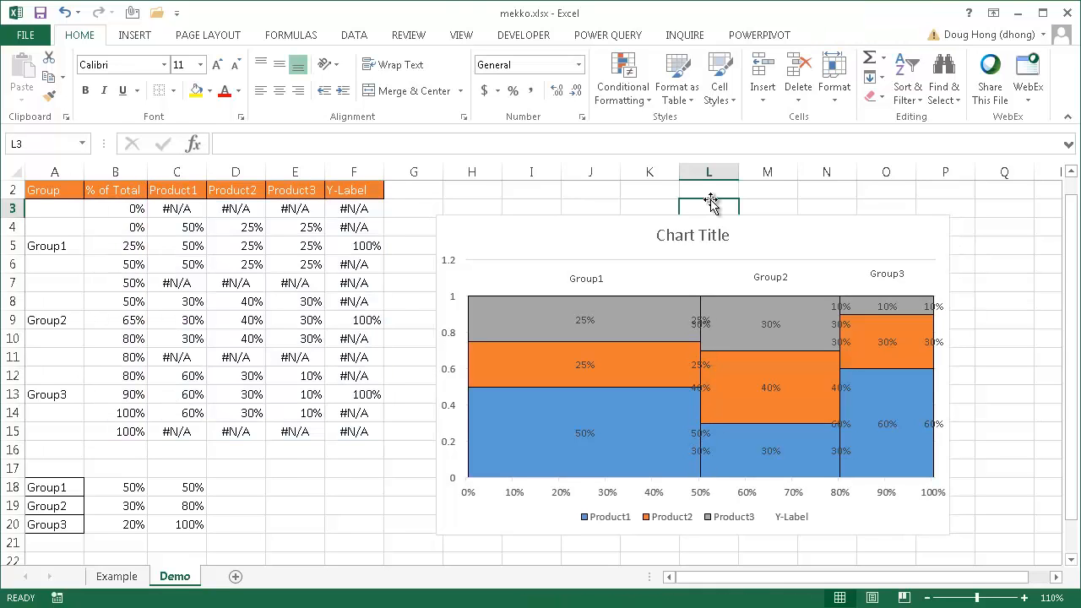
pyautogui.click(705, 452)
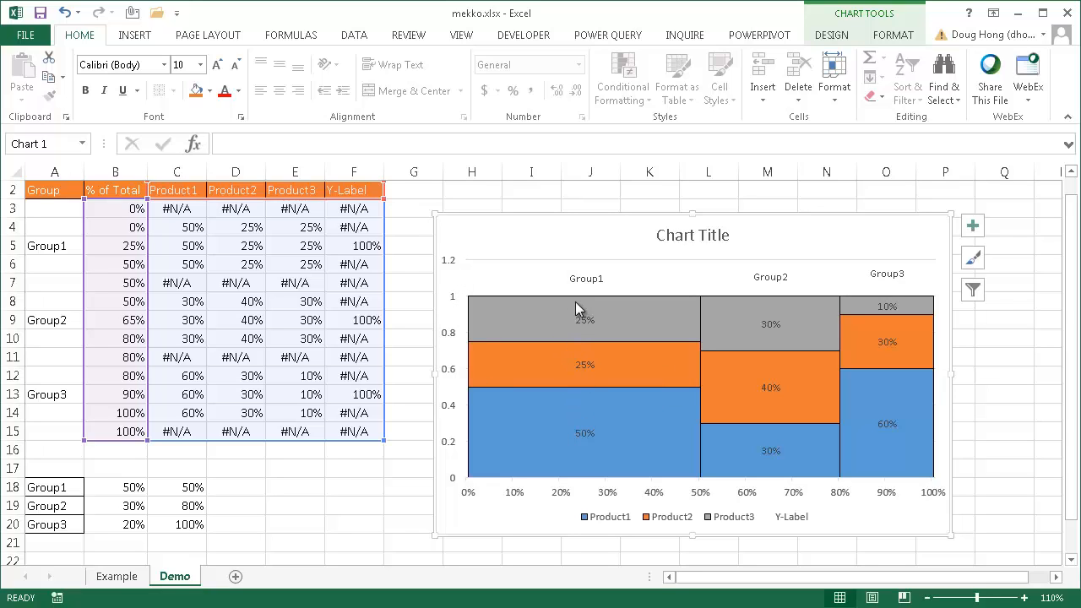
# - Set the maximum bound of the chart's vertical axis to 1.0
pyautogui.click(454, 304)
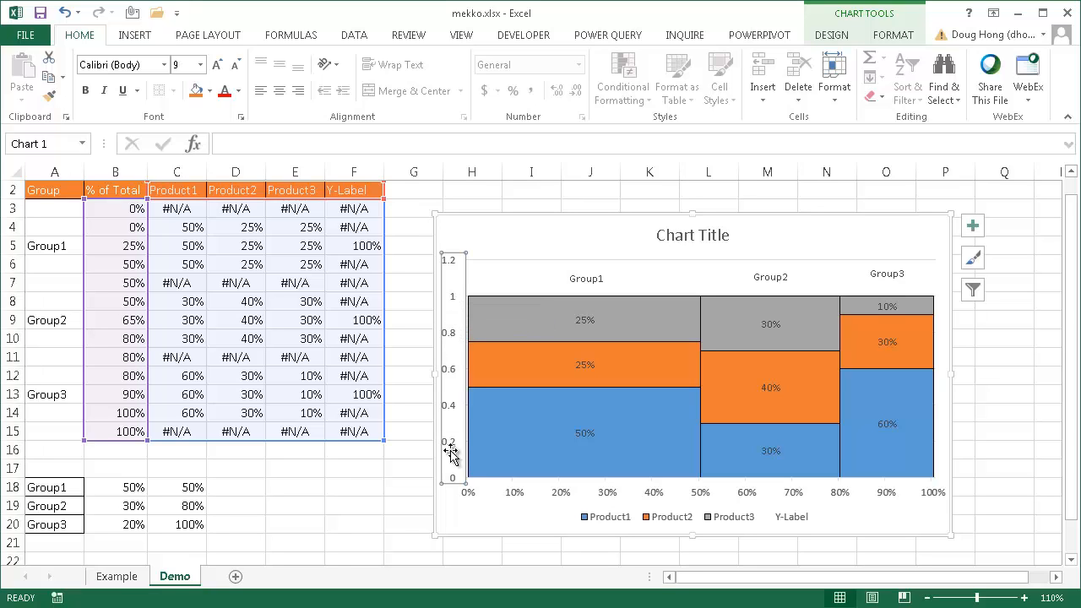
pyautogui.rightClick(449, 377)
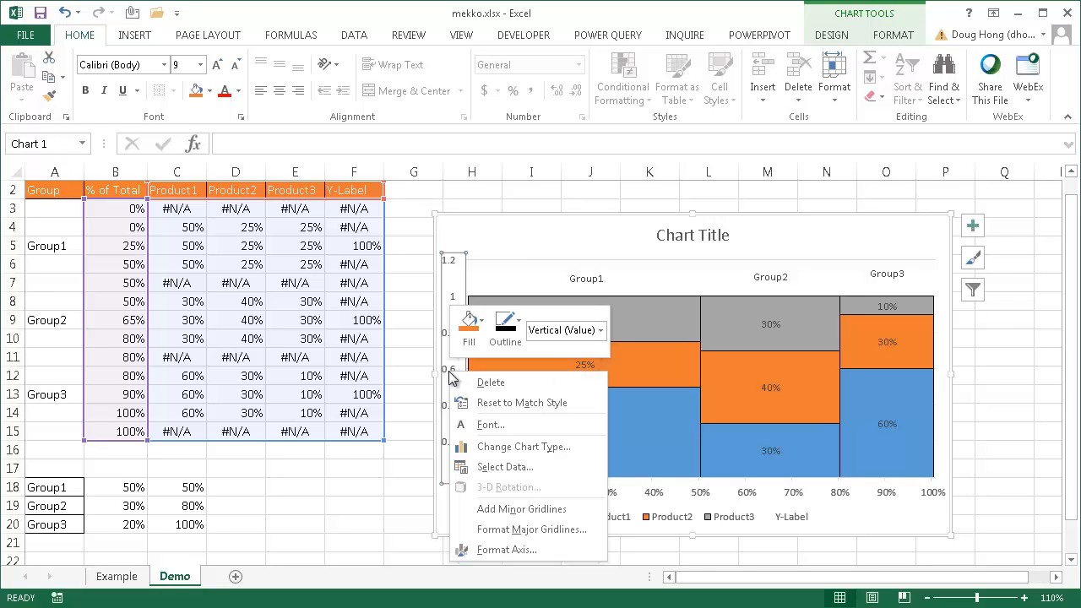
pyautogui.click(522, 553)
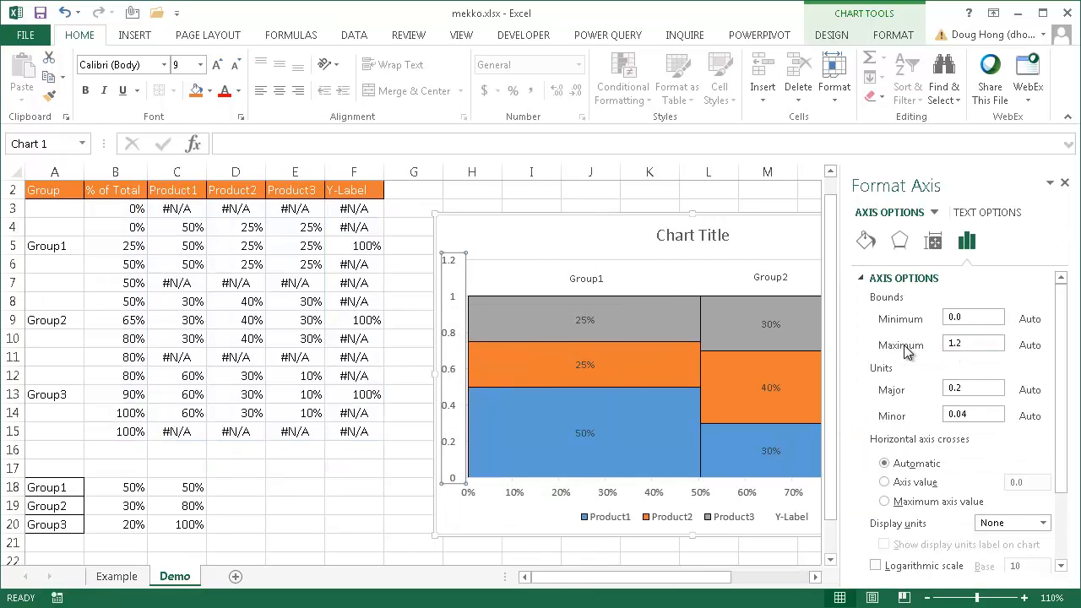
pyautogui.click(972, 342)
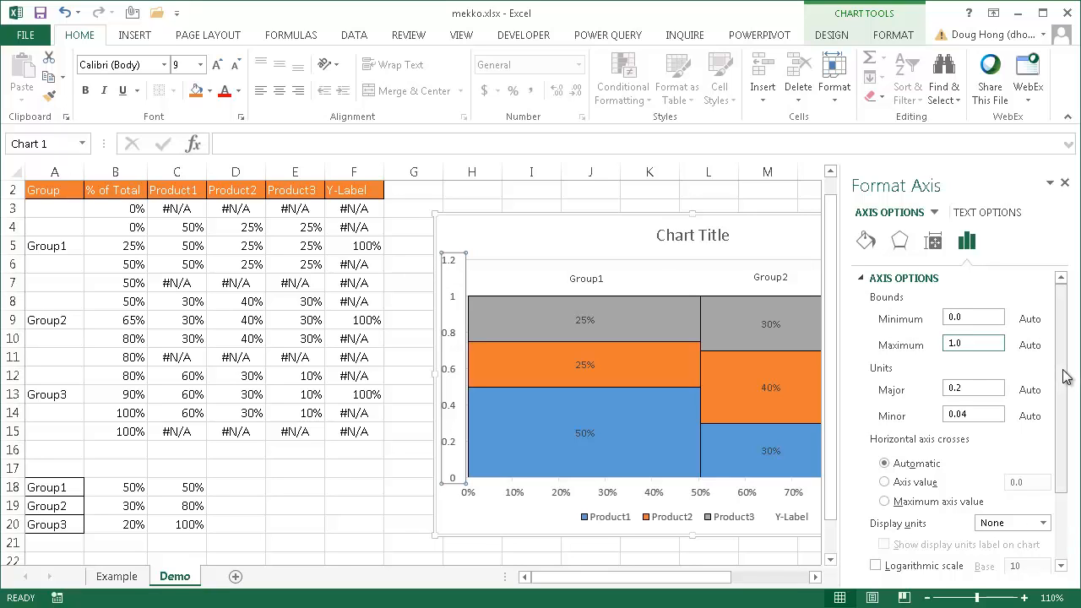
# - Format the vertical axis numbers as Percentage with 0 decimal places and deselect the chart
pyautogui.scroll(-3, 1062, 371)
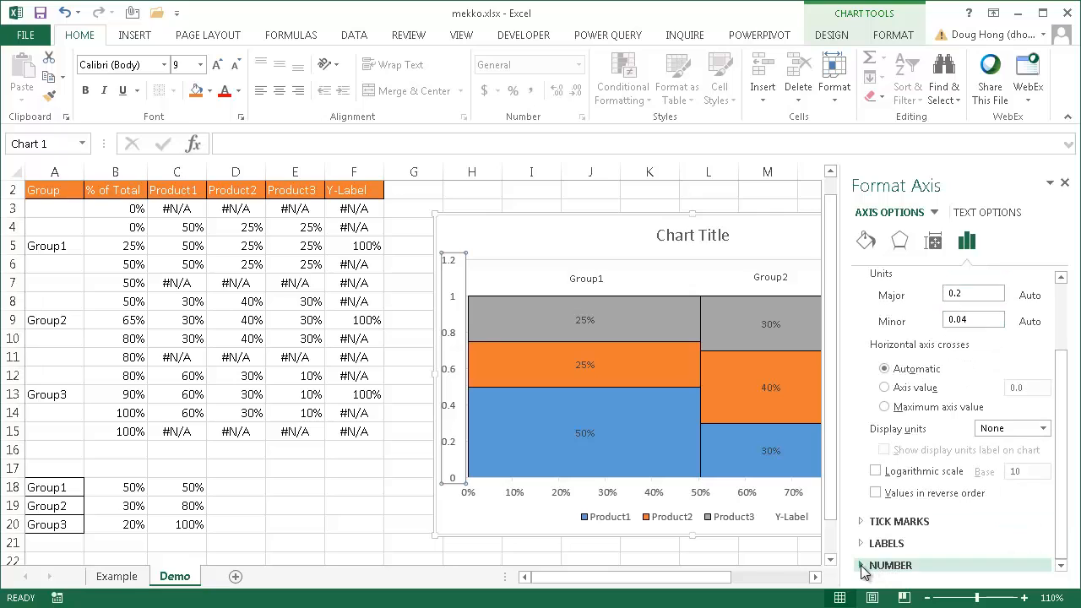
pyautogui.click(861, 566)
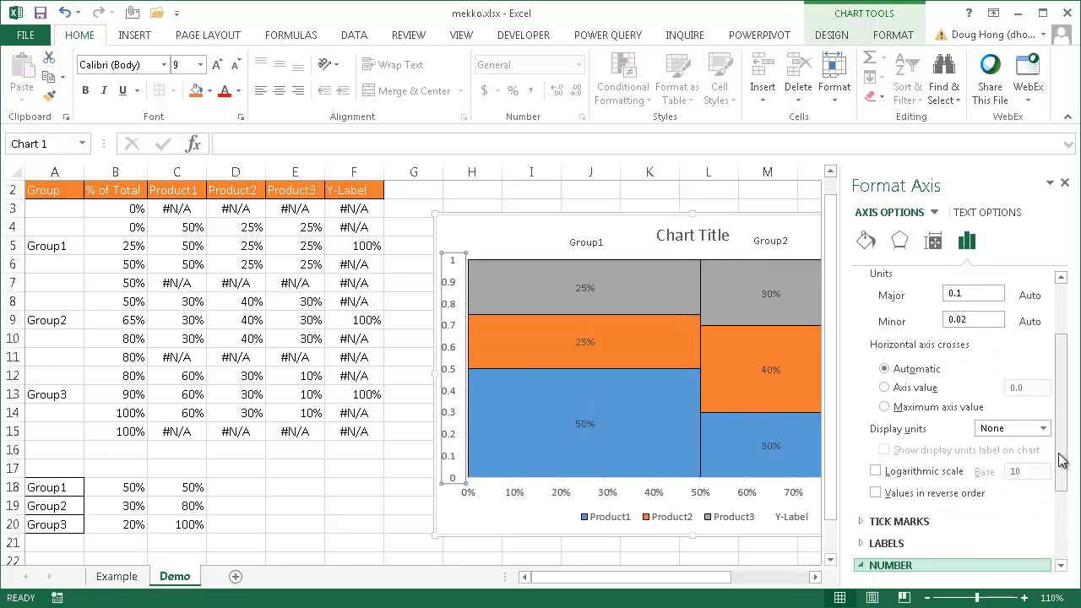
pyautogui.scroll(-3, 1067, 501)
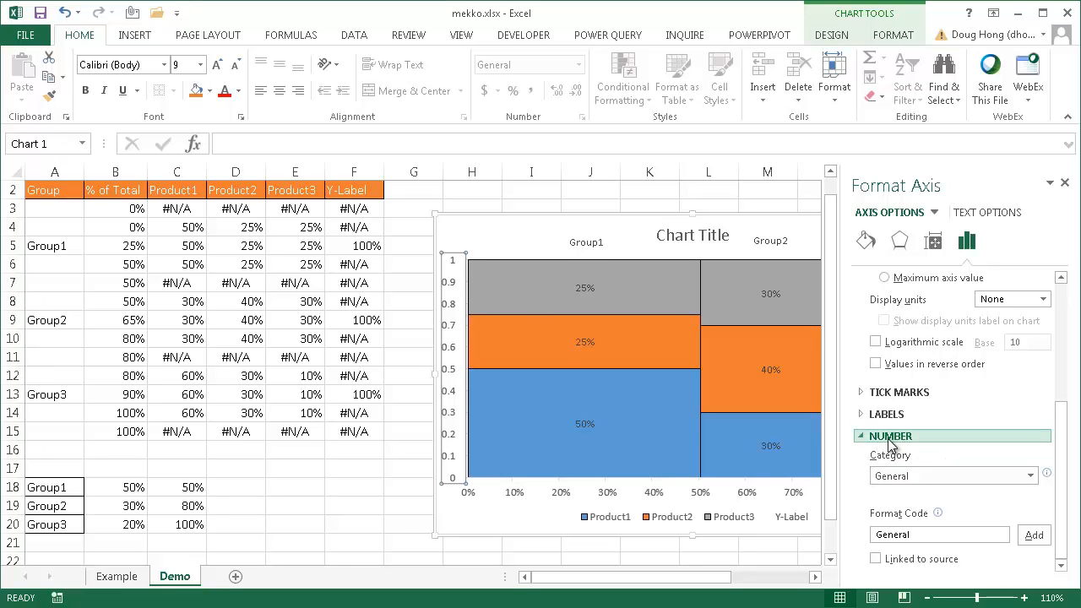
pyautogui.click(1029, 476)
pyautogui.click(962, 379)
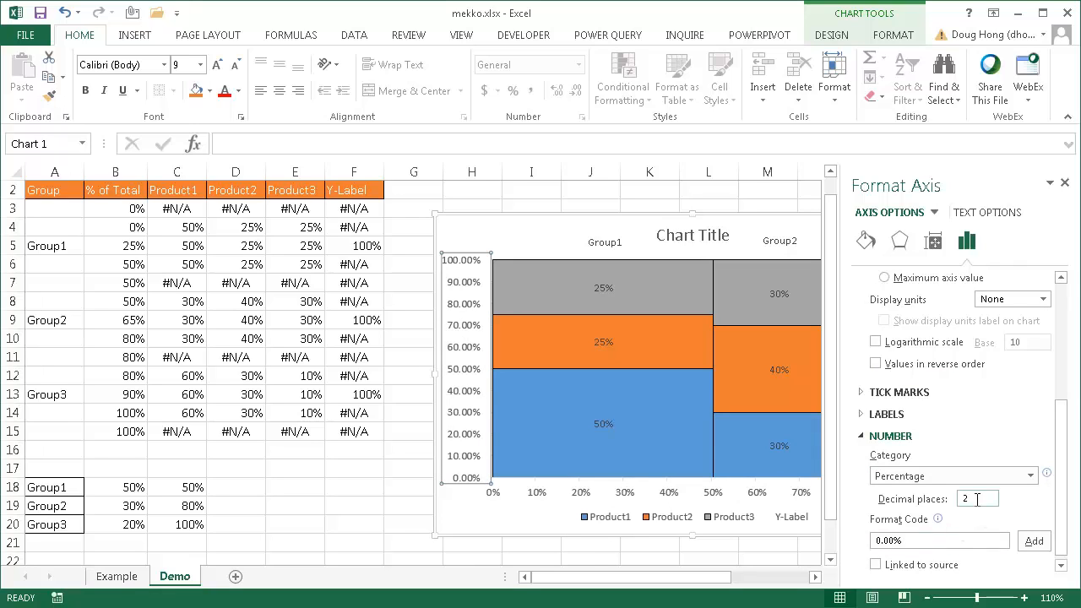
pyautogui.moveTo(976, 499); pyautogui.dragTo(940, 502)
pyautogui.click(1062, 563)
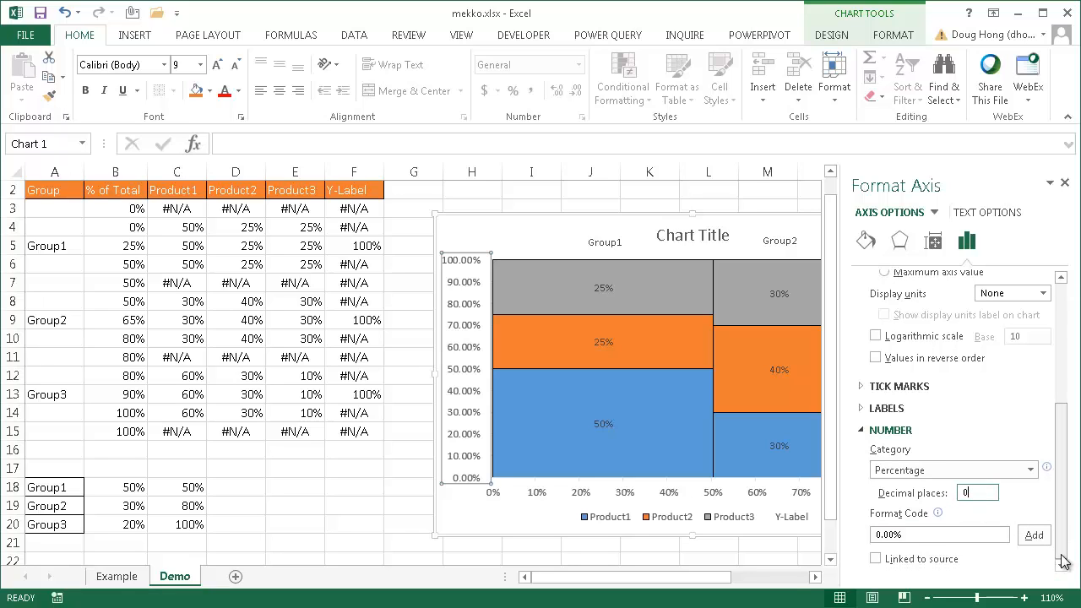
pyautogui.click(1066, 185)
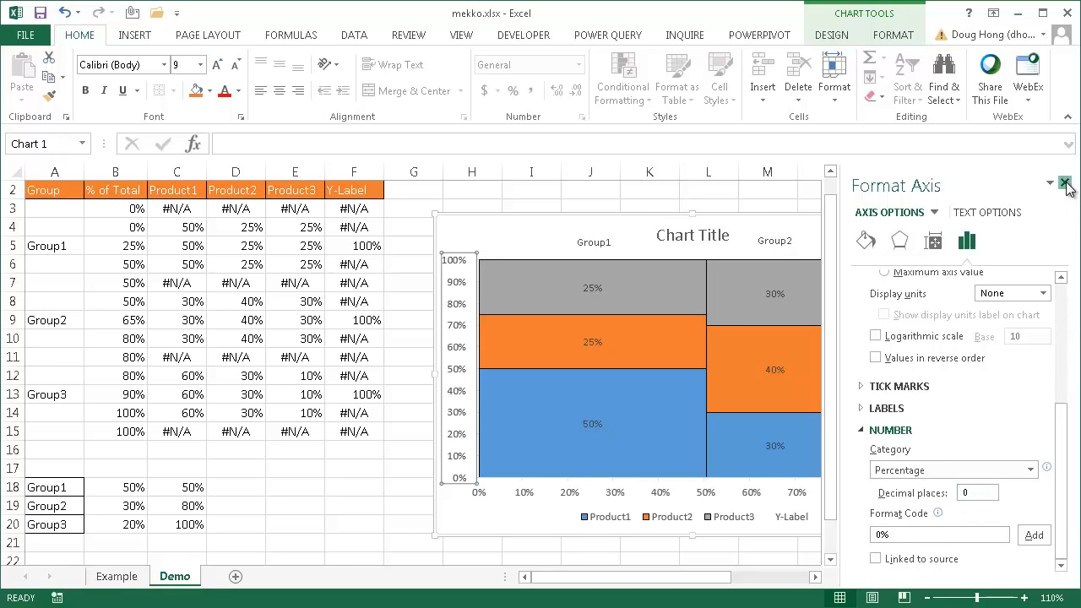
pyautogui.click(998, 355)
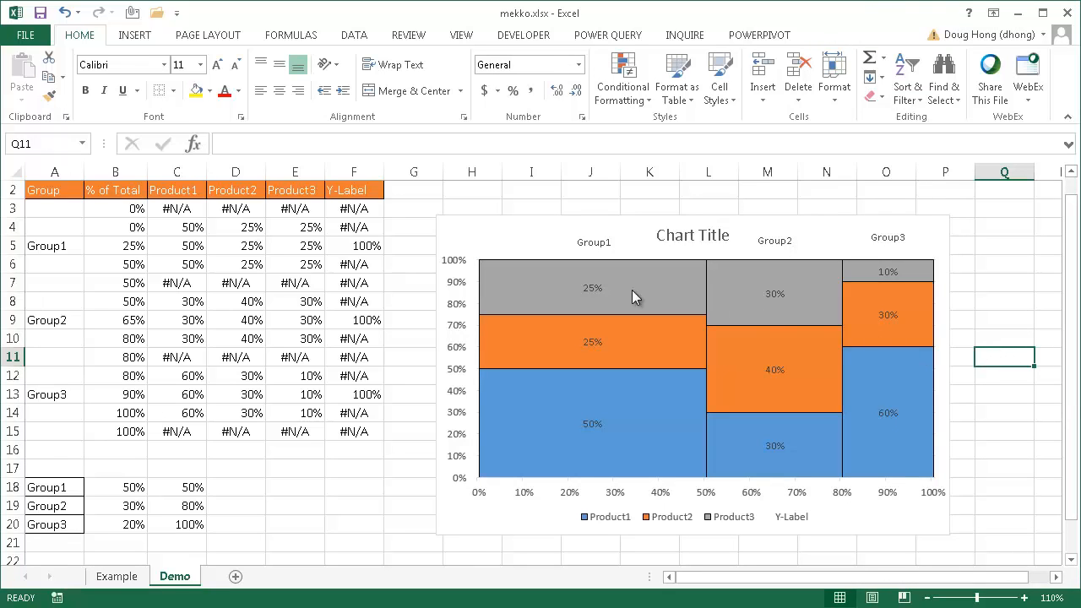
# - Select the plot area and lower its upper edge so the group labels sit clear below the chart title
pyautogui.click(694, 236)
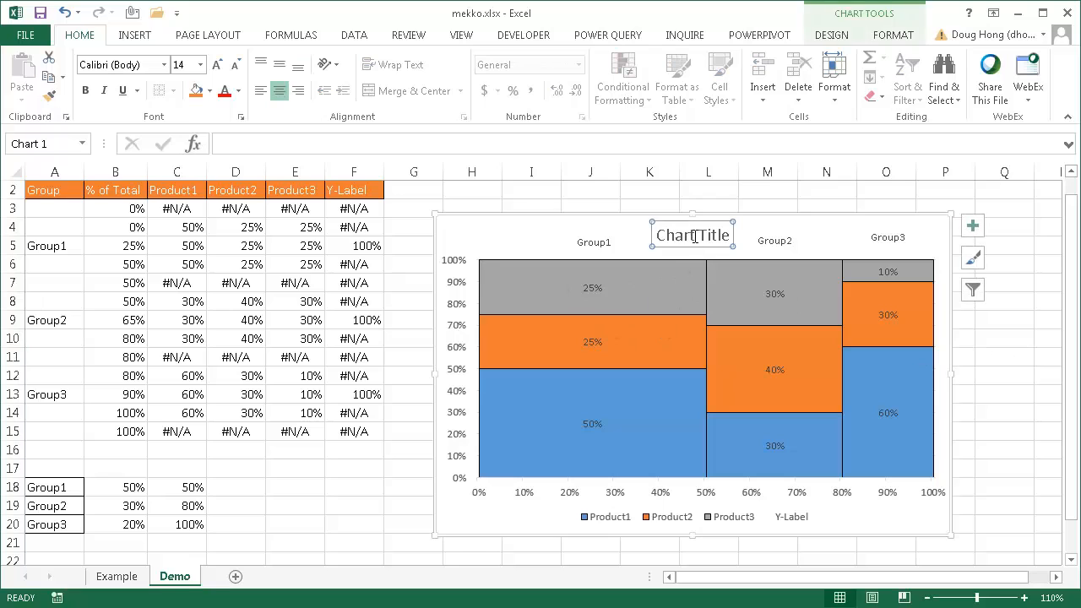
pyautogui.click(560, 263)
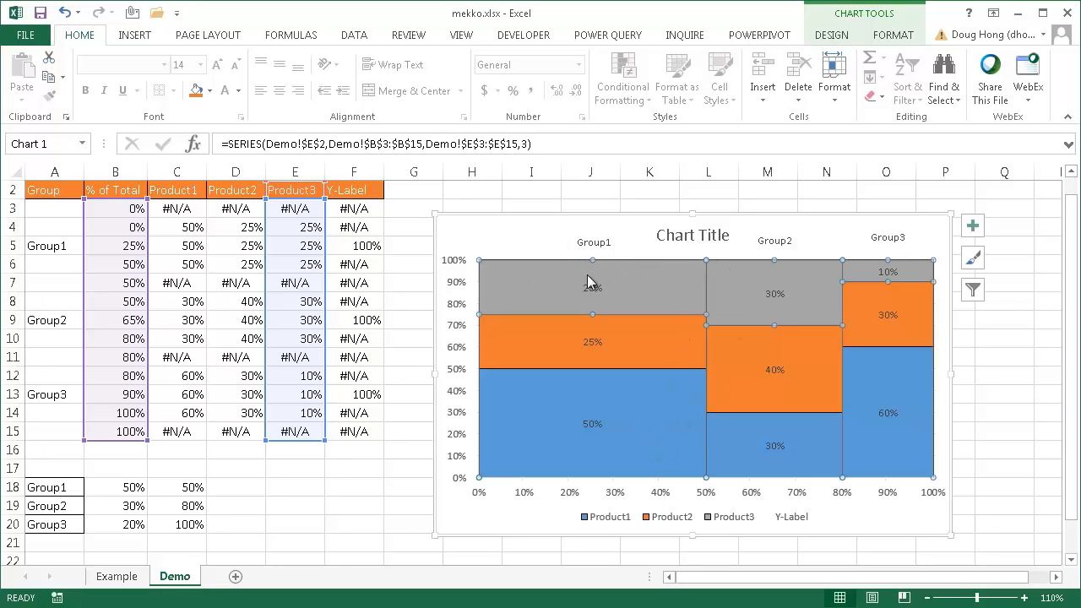
pyautogui.click(897, 36)
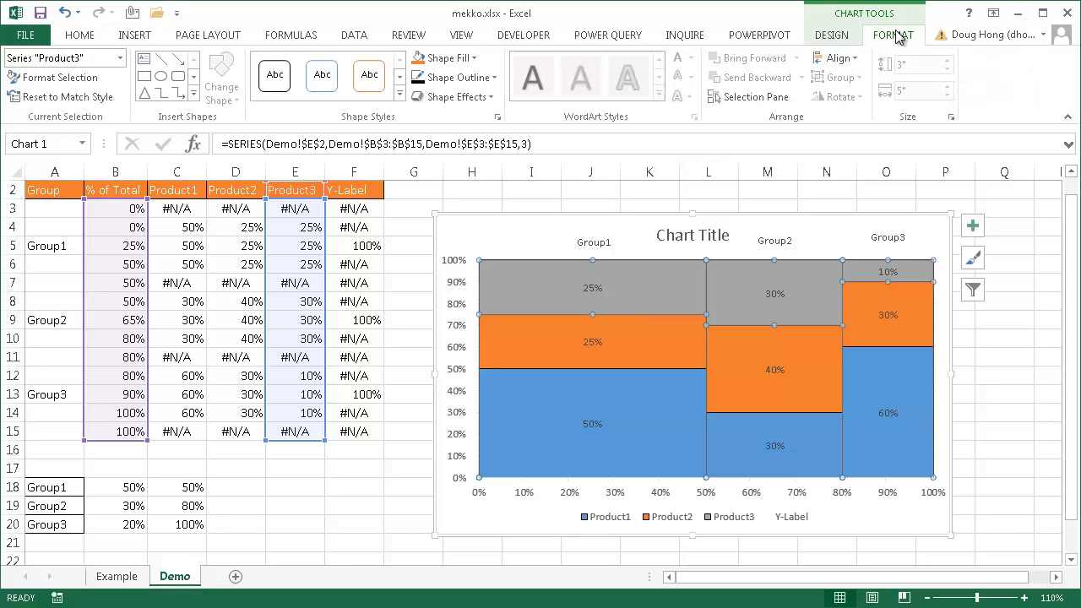
pyautogui.click(120, 59)
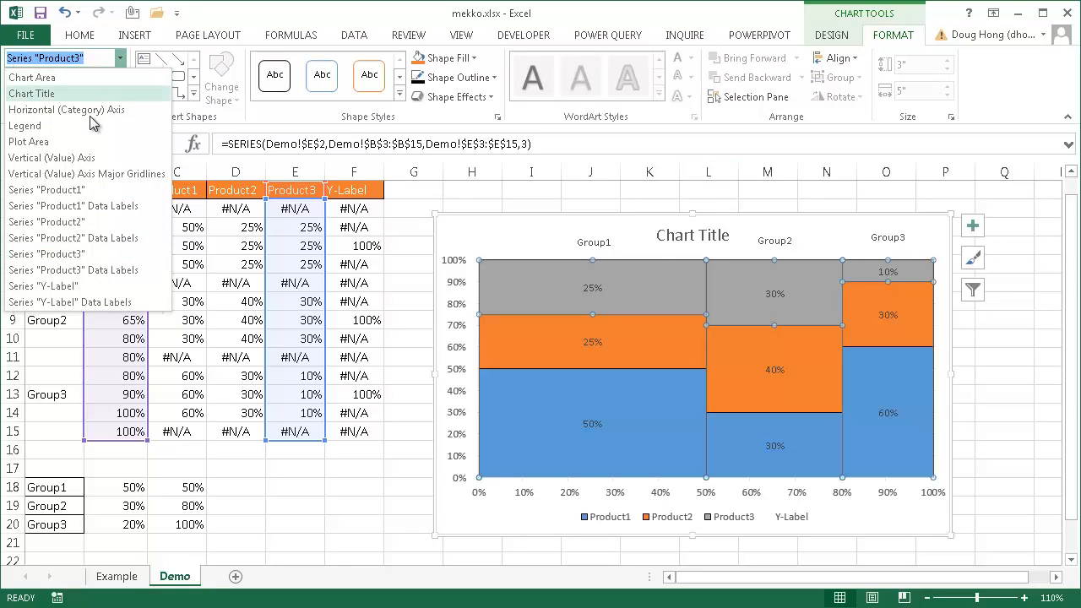
pyautogui.click(62, 141)
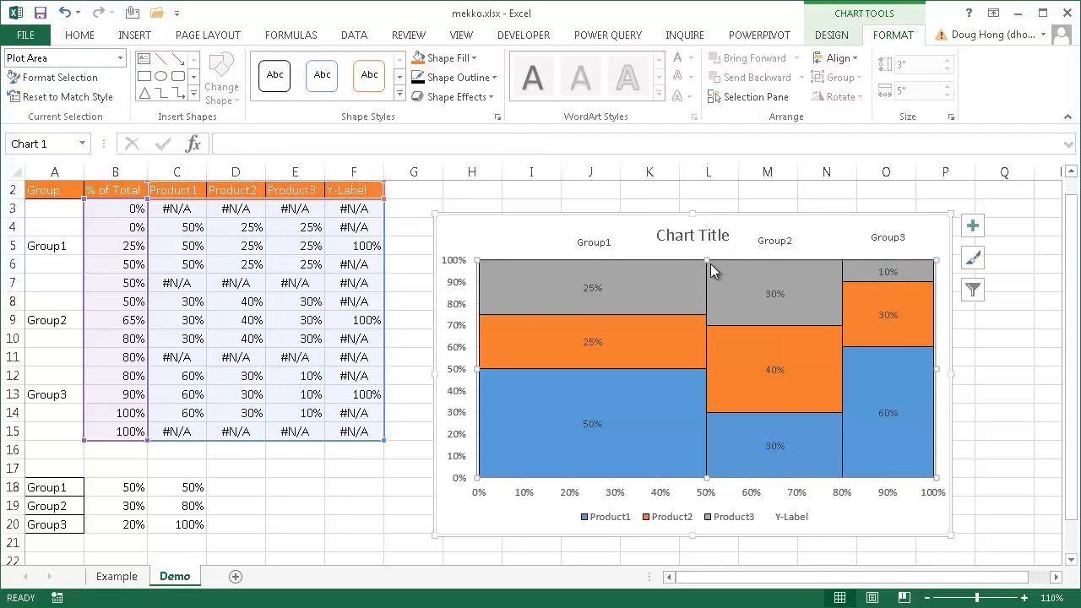
pyautogui.moveTo(707, 263); pyautogui.dragTo(707, 295)
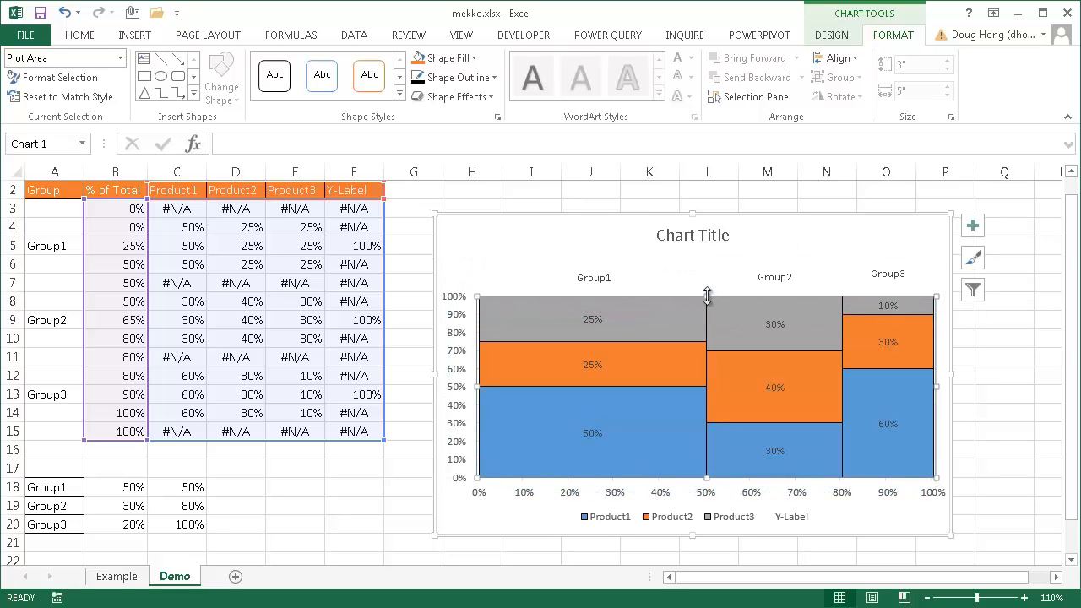
# - Change the chart title to "Mekko Chart" and deselect the chart
pyautogui.click(684, 237)
pyautogui.tripleClick(693, 235)
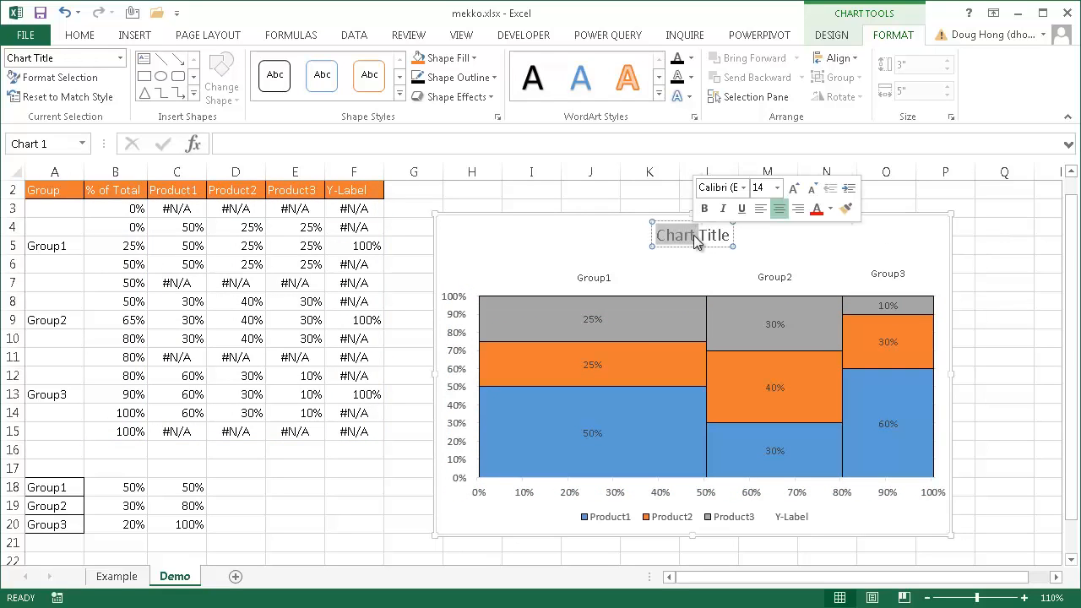
pyautogui.write('Me')
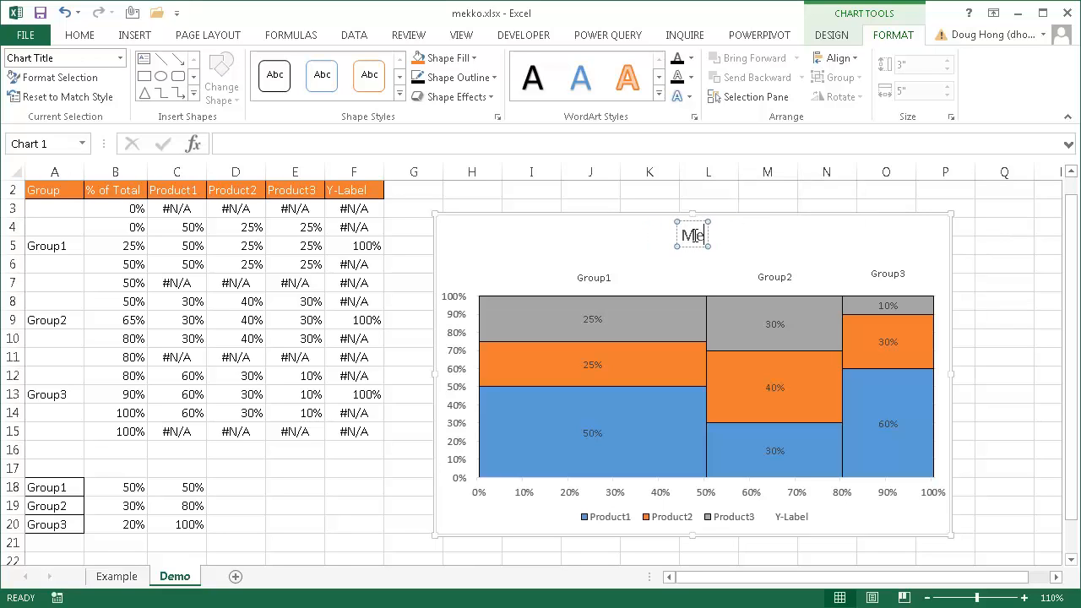
pyautogui.write('kko ch')
pyautogui.scroll(1, 827, 245)
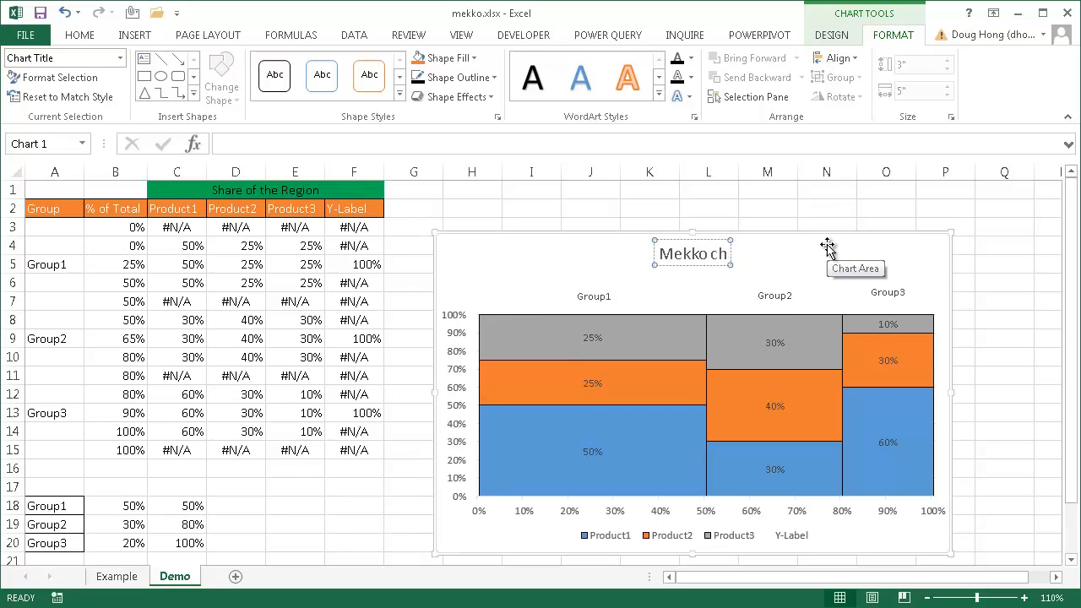
pyautogui.press('BackSpace')
pyautogui.press('BackSpace')
pyautogui.press('BackSpace')
pyautogui.write('Chart')
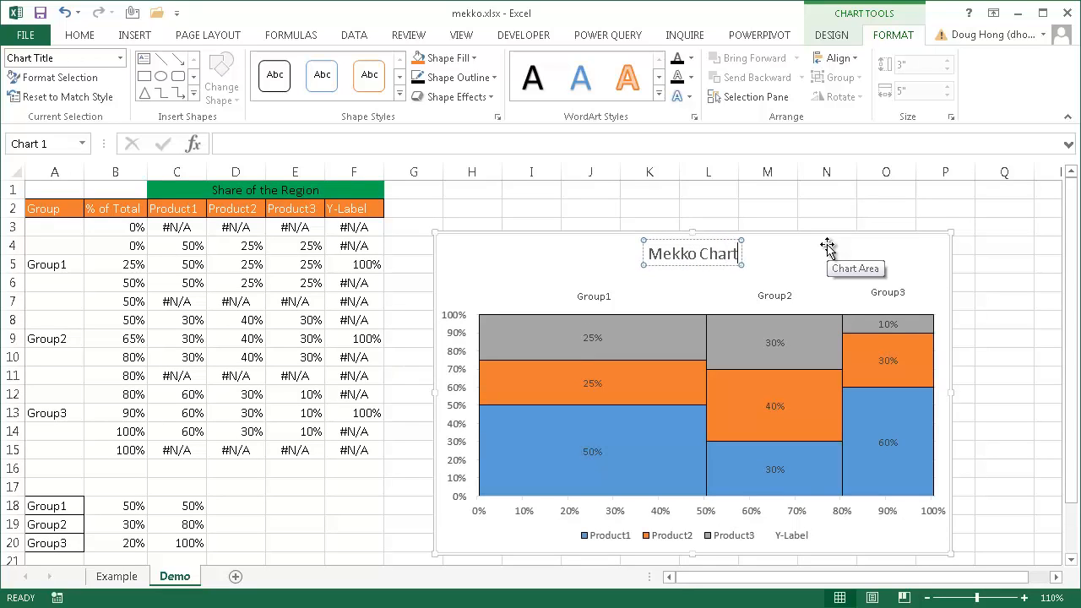
pyautogui.click(993, 281)
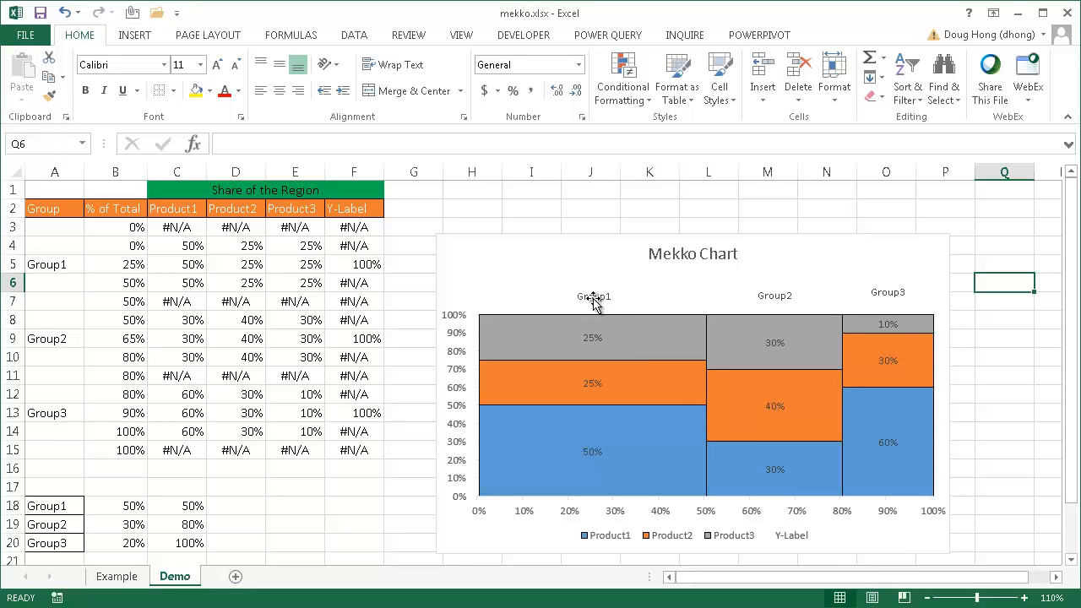
# - Delete the Y-Label entry from the chart legend
pyautogui.click(798, 540)
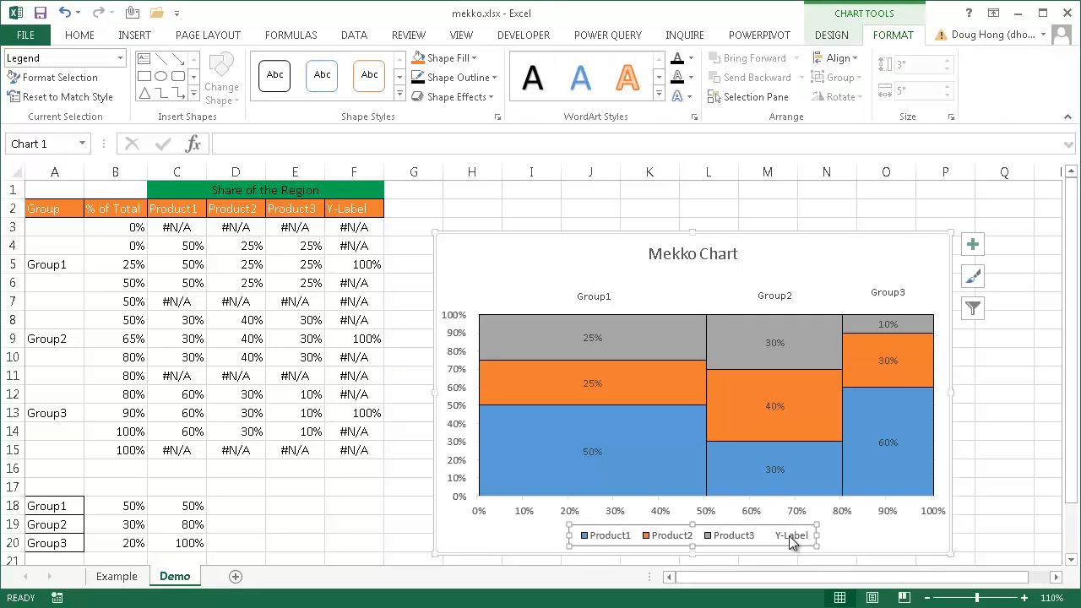
pyautogui.click(791, 542)
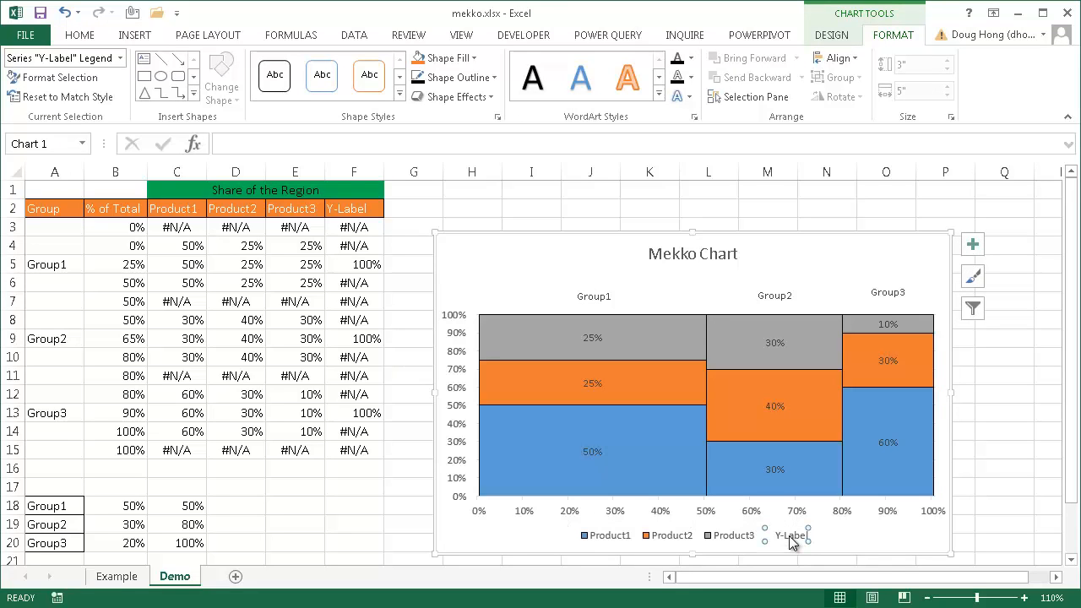
pyautogui.press('Delete')
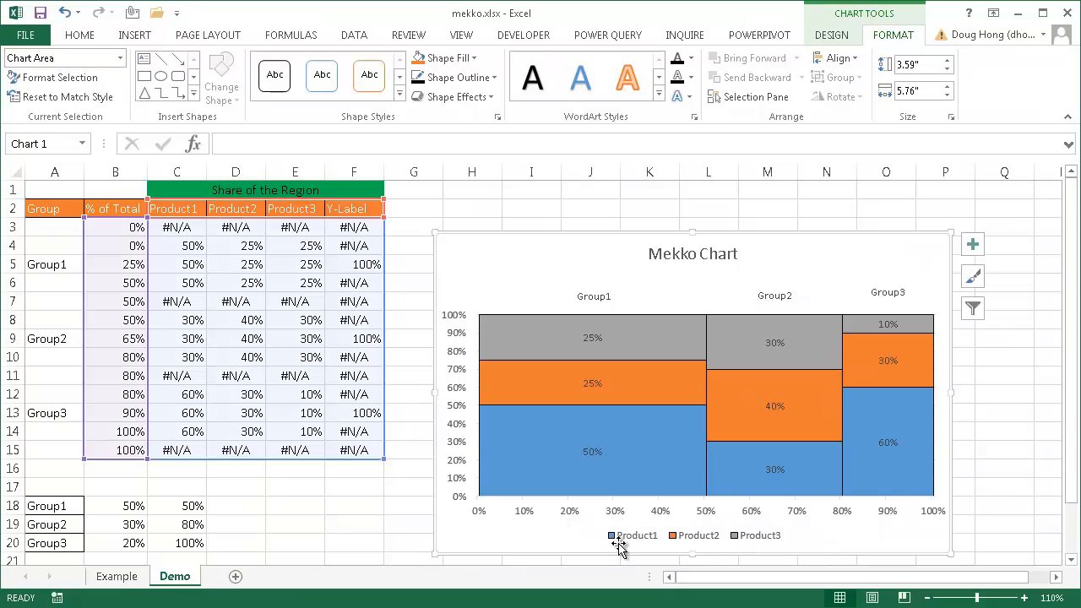